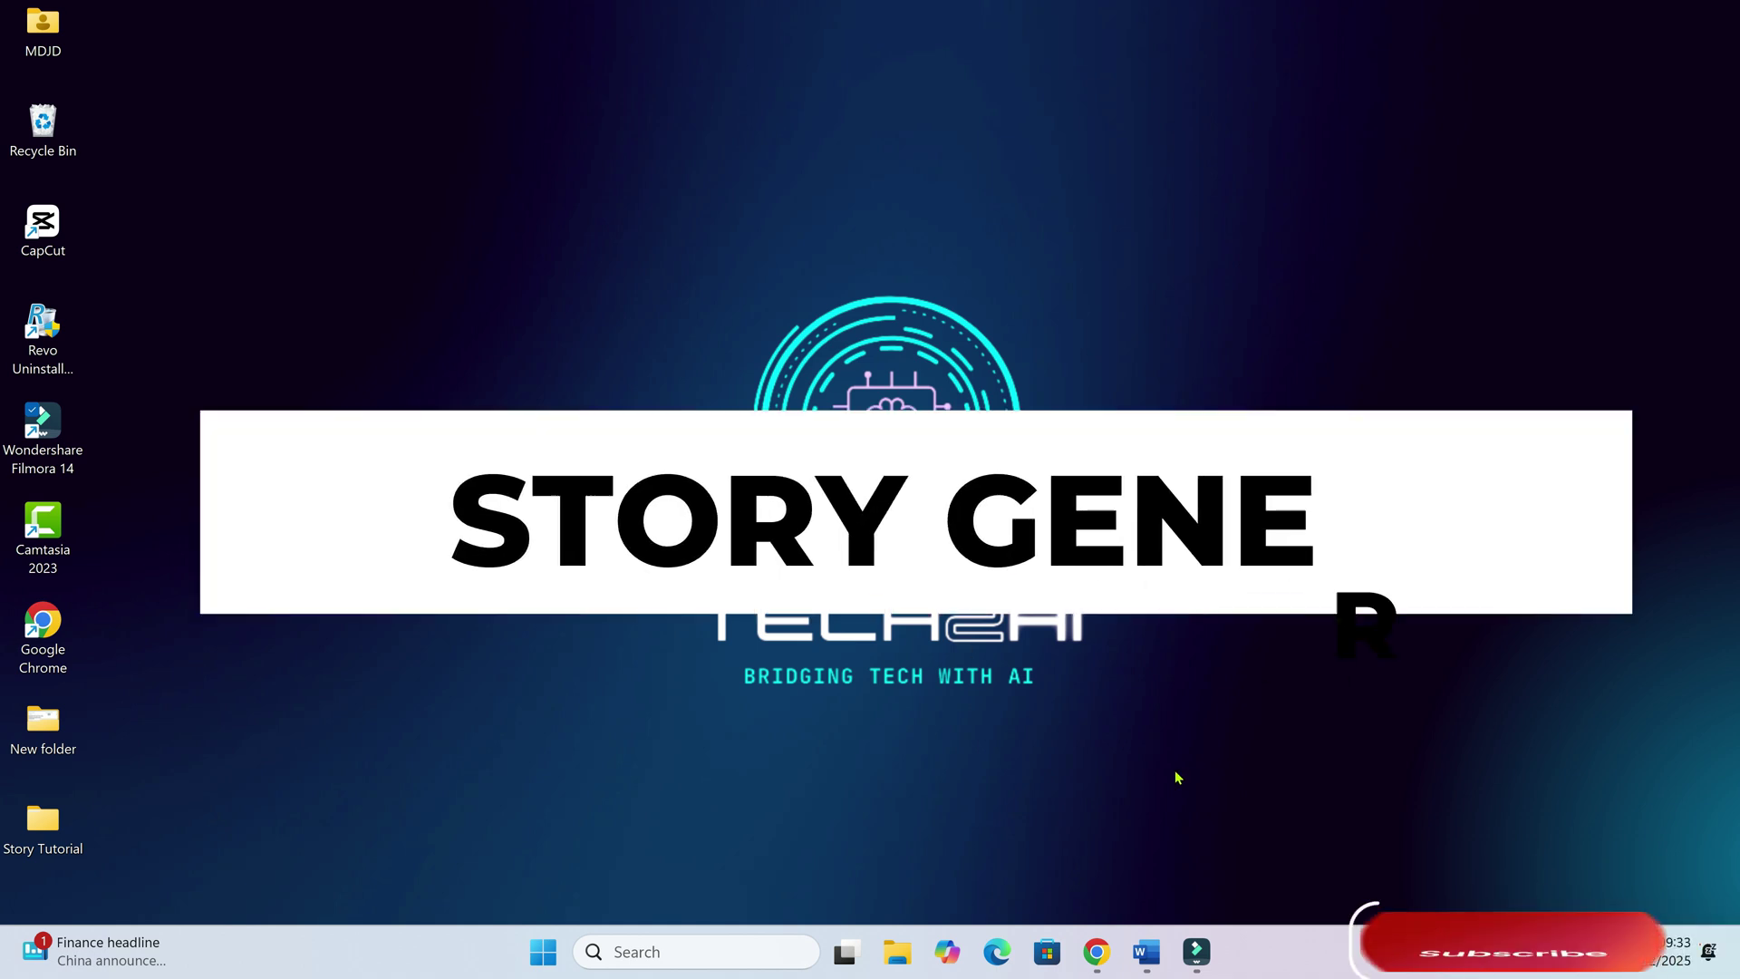
Step: Search the web for ChatGPT and look at the Introducing ChatGPT page
left_click(1092, 965)
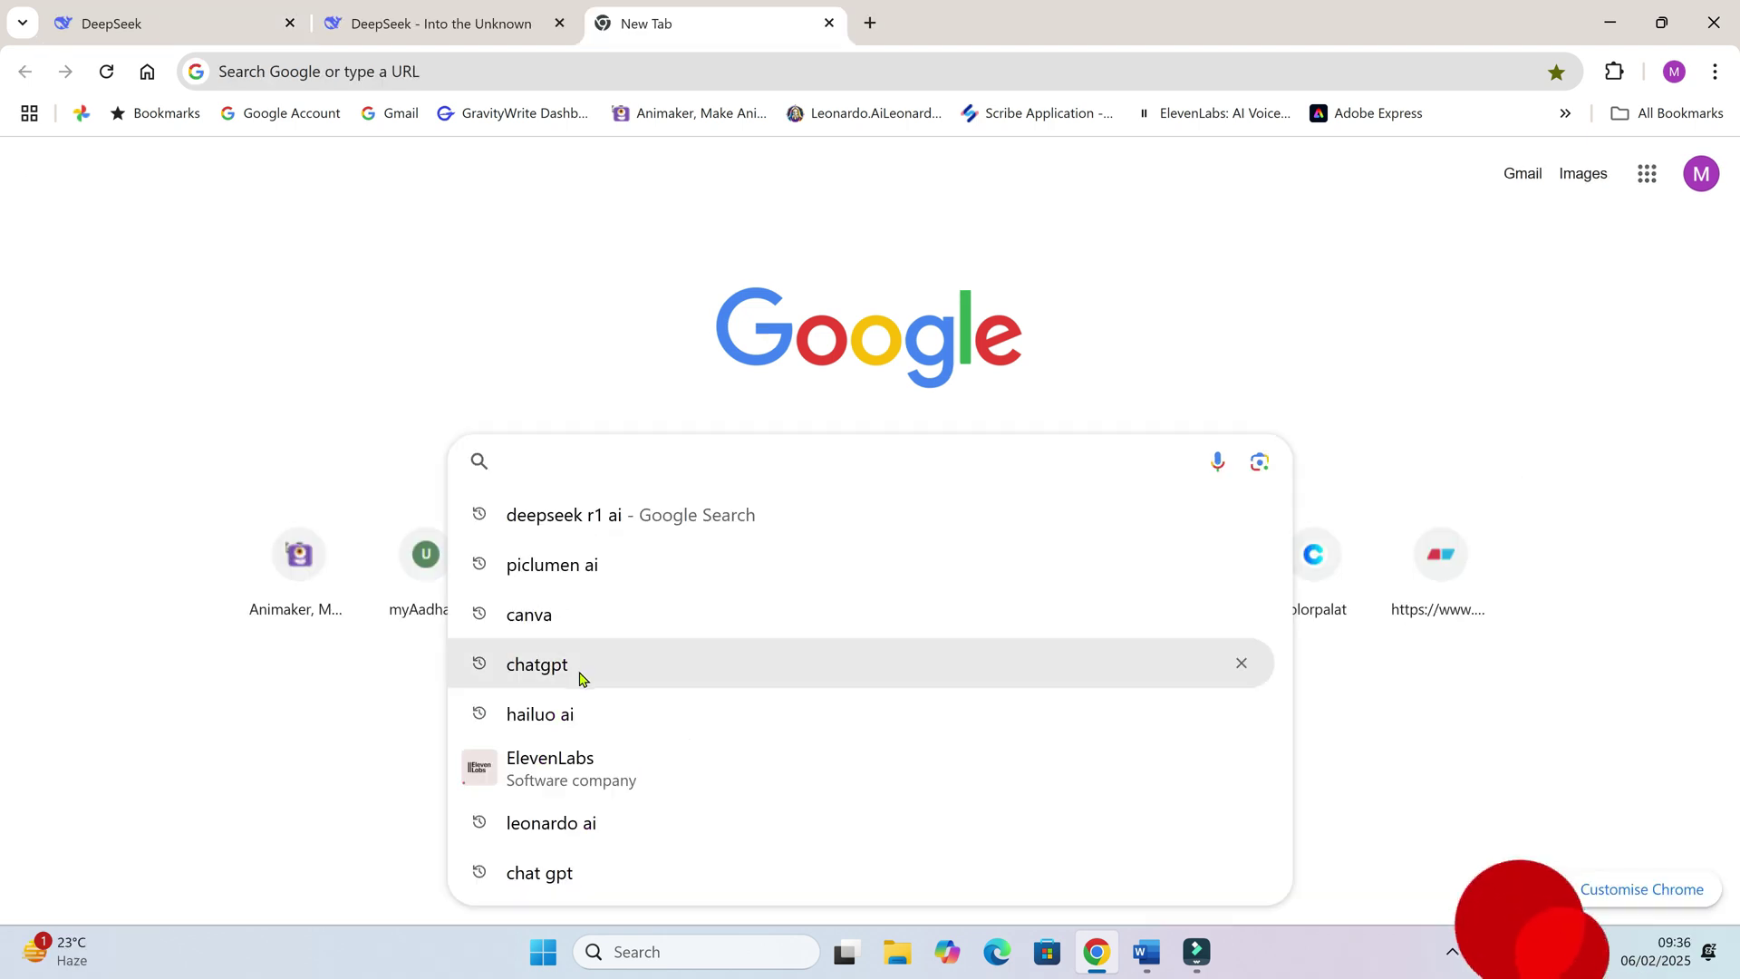
left_click(583, 666)
left_click(413, 373)
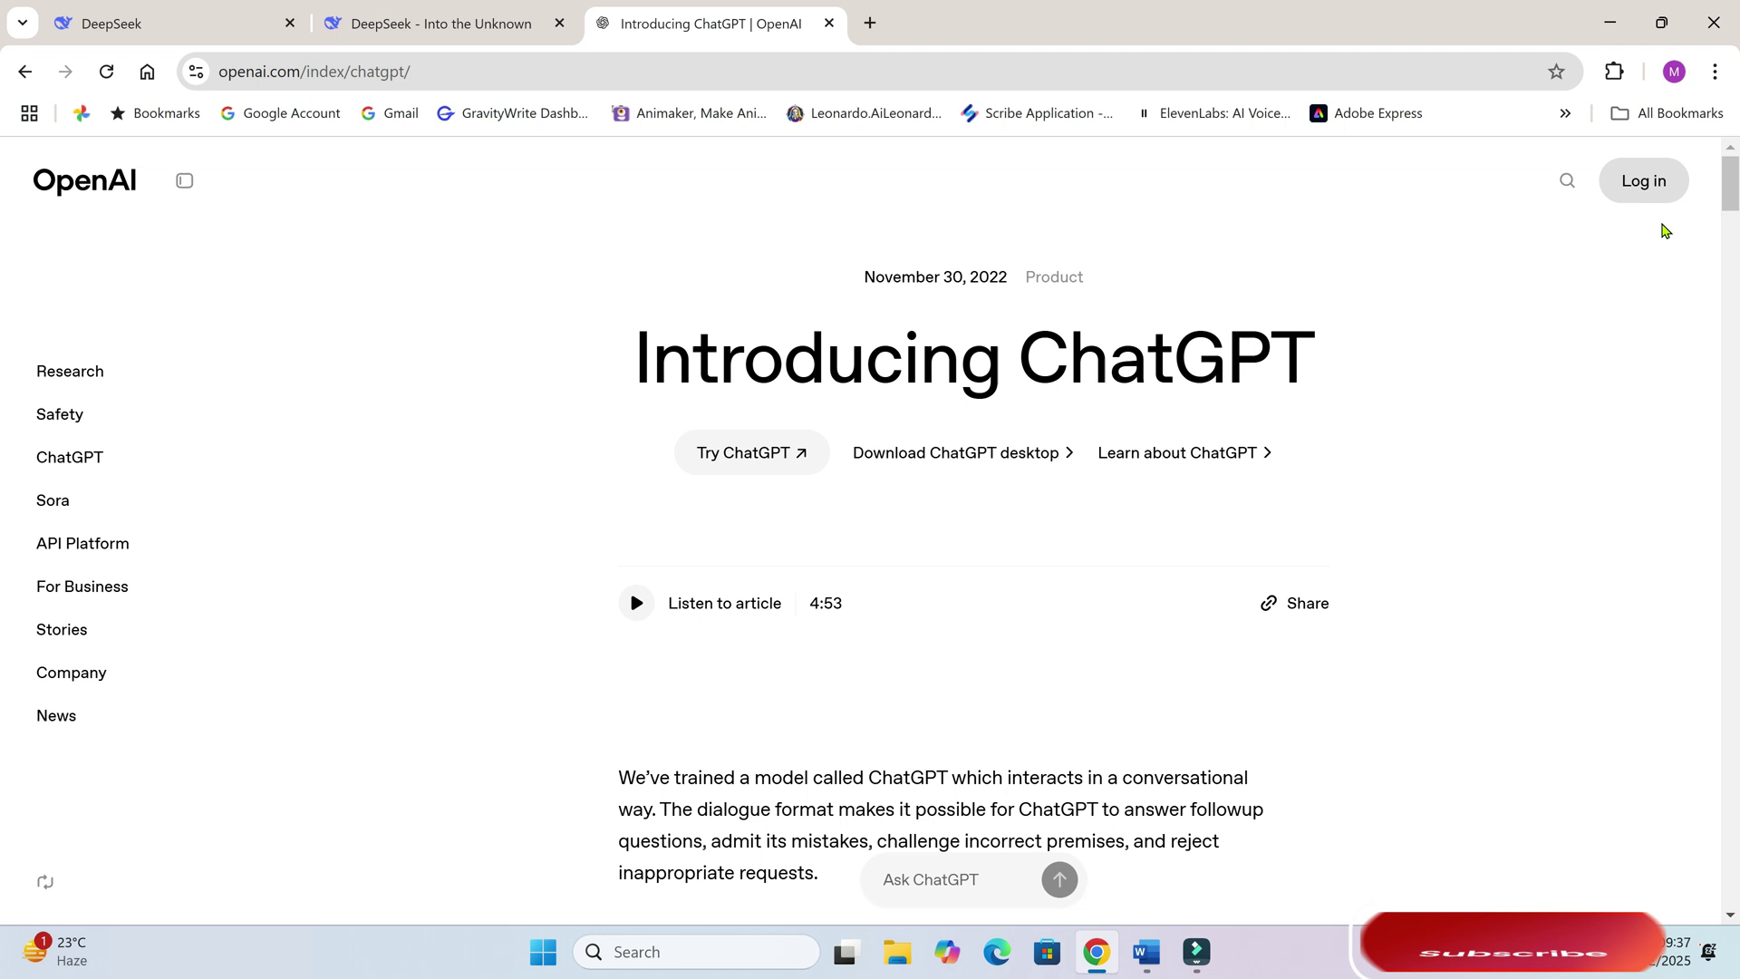
left_click(25, 74)
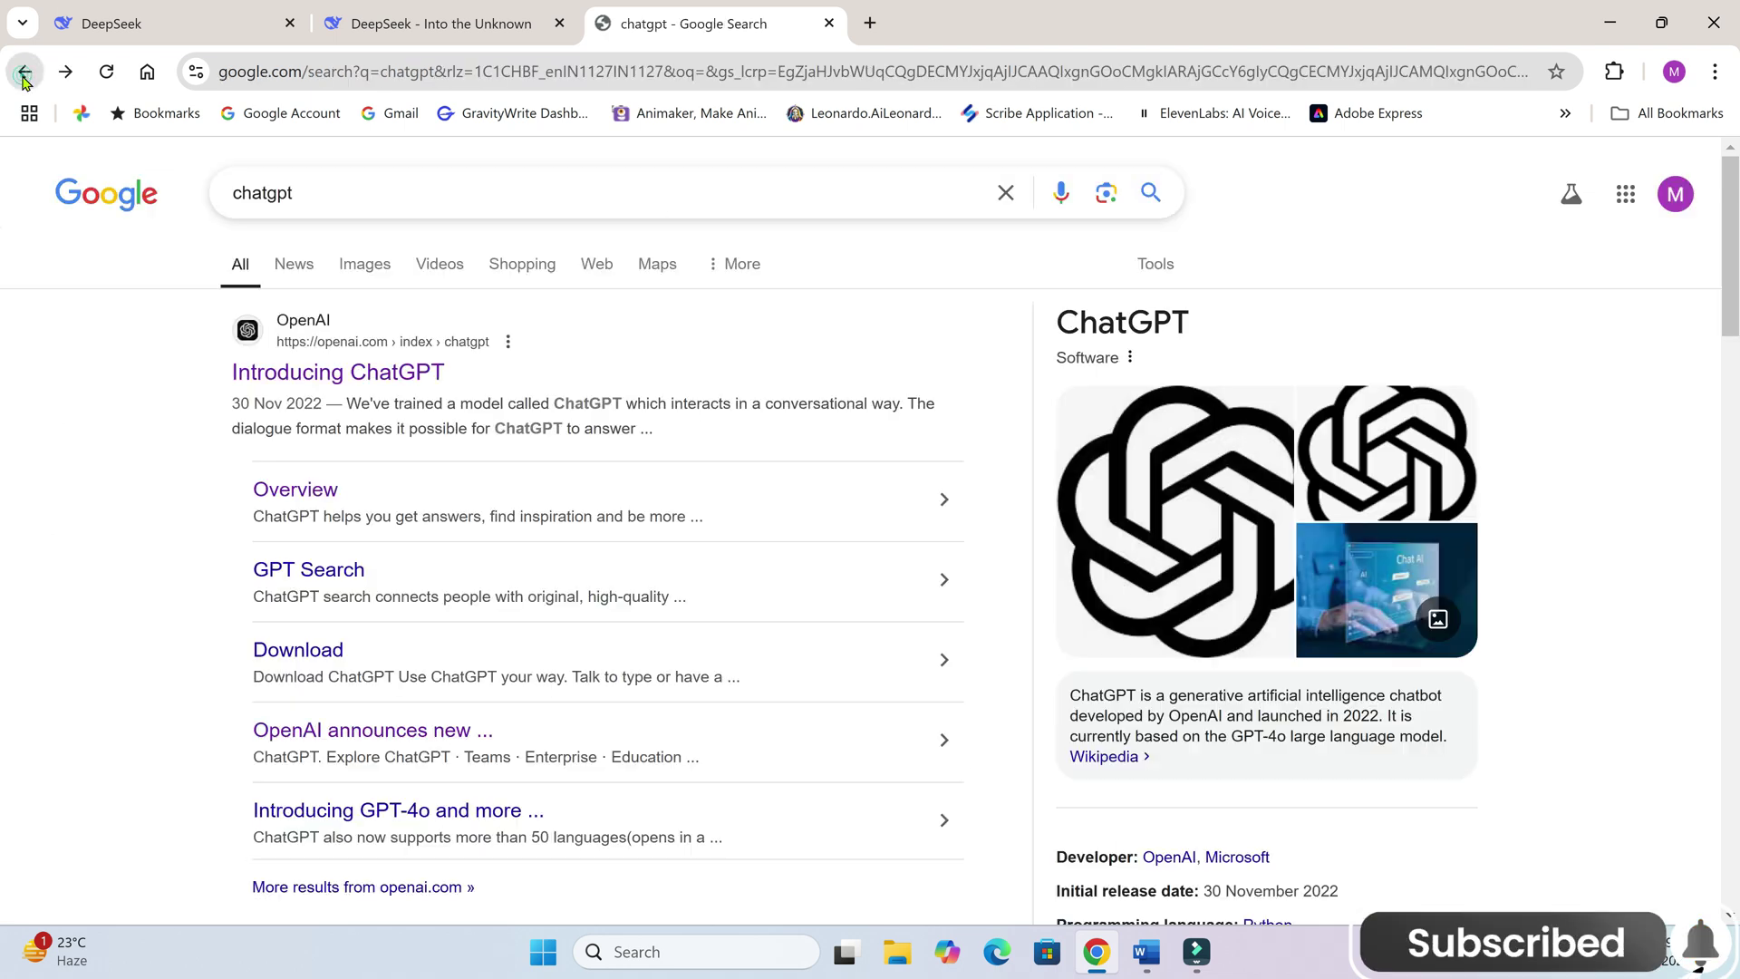
Step: Search 'chatgpt login', start ChatGPT in a new tab, and return to the tutorial document
left_click(330, 196)
left_click(318, 247)
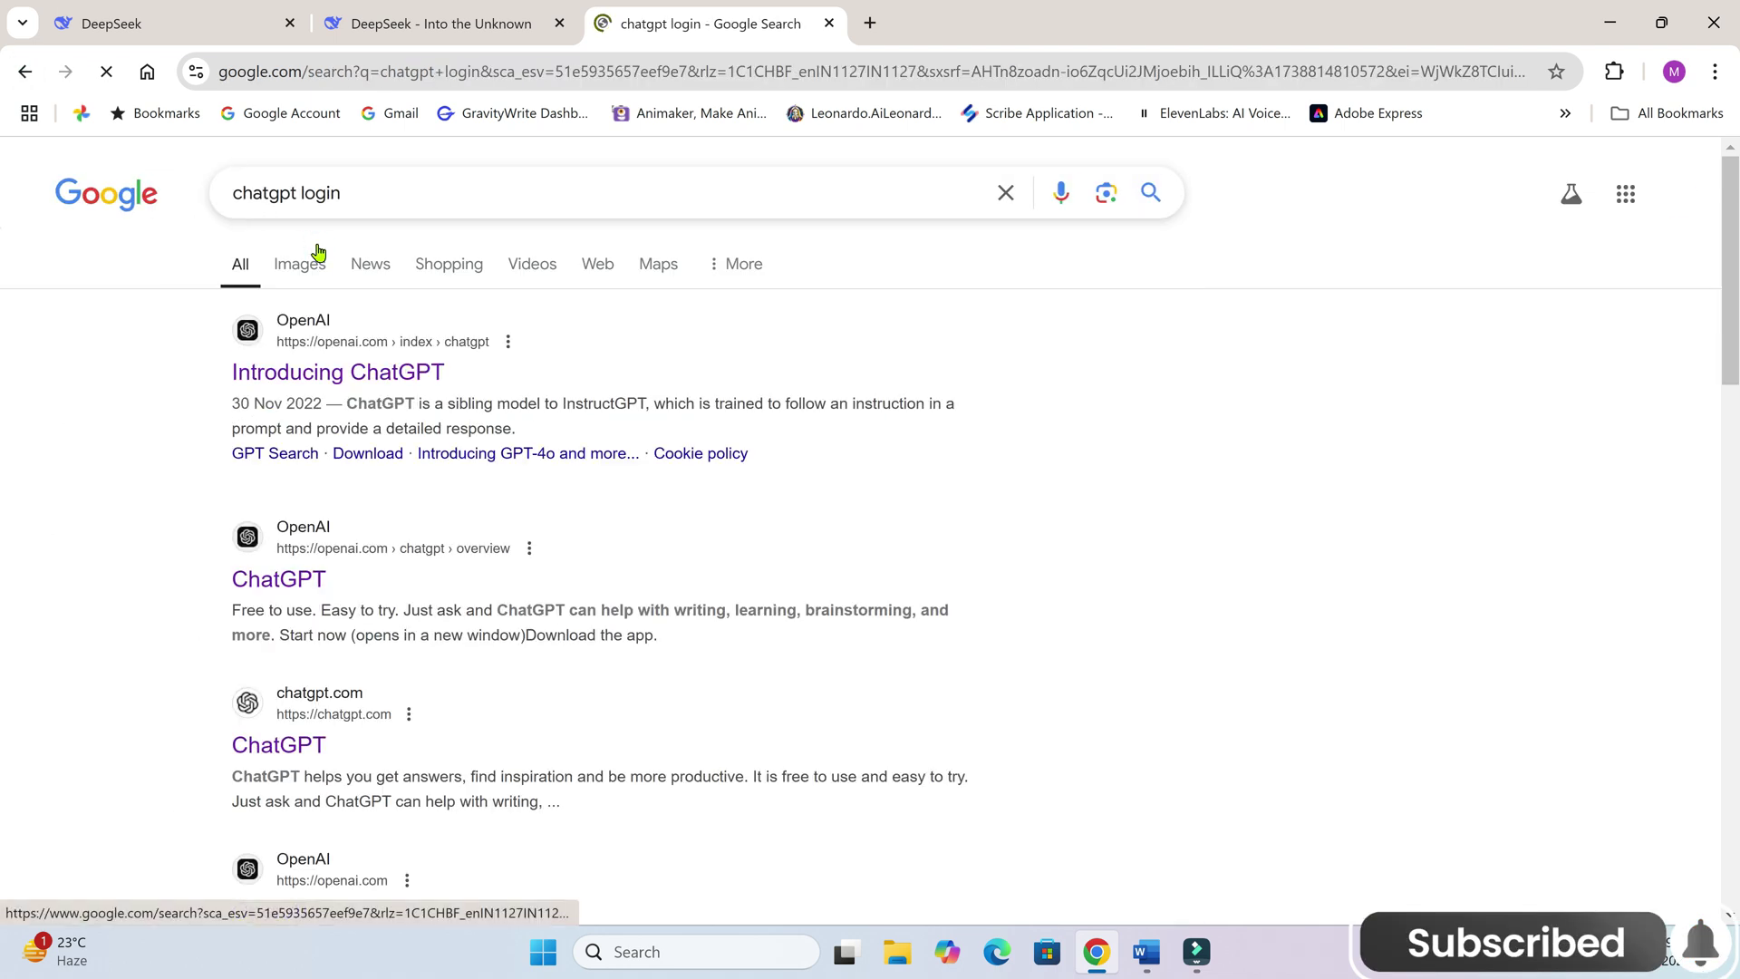
left_click(308, 580)
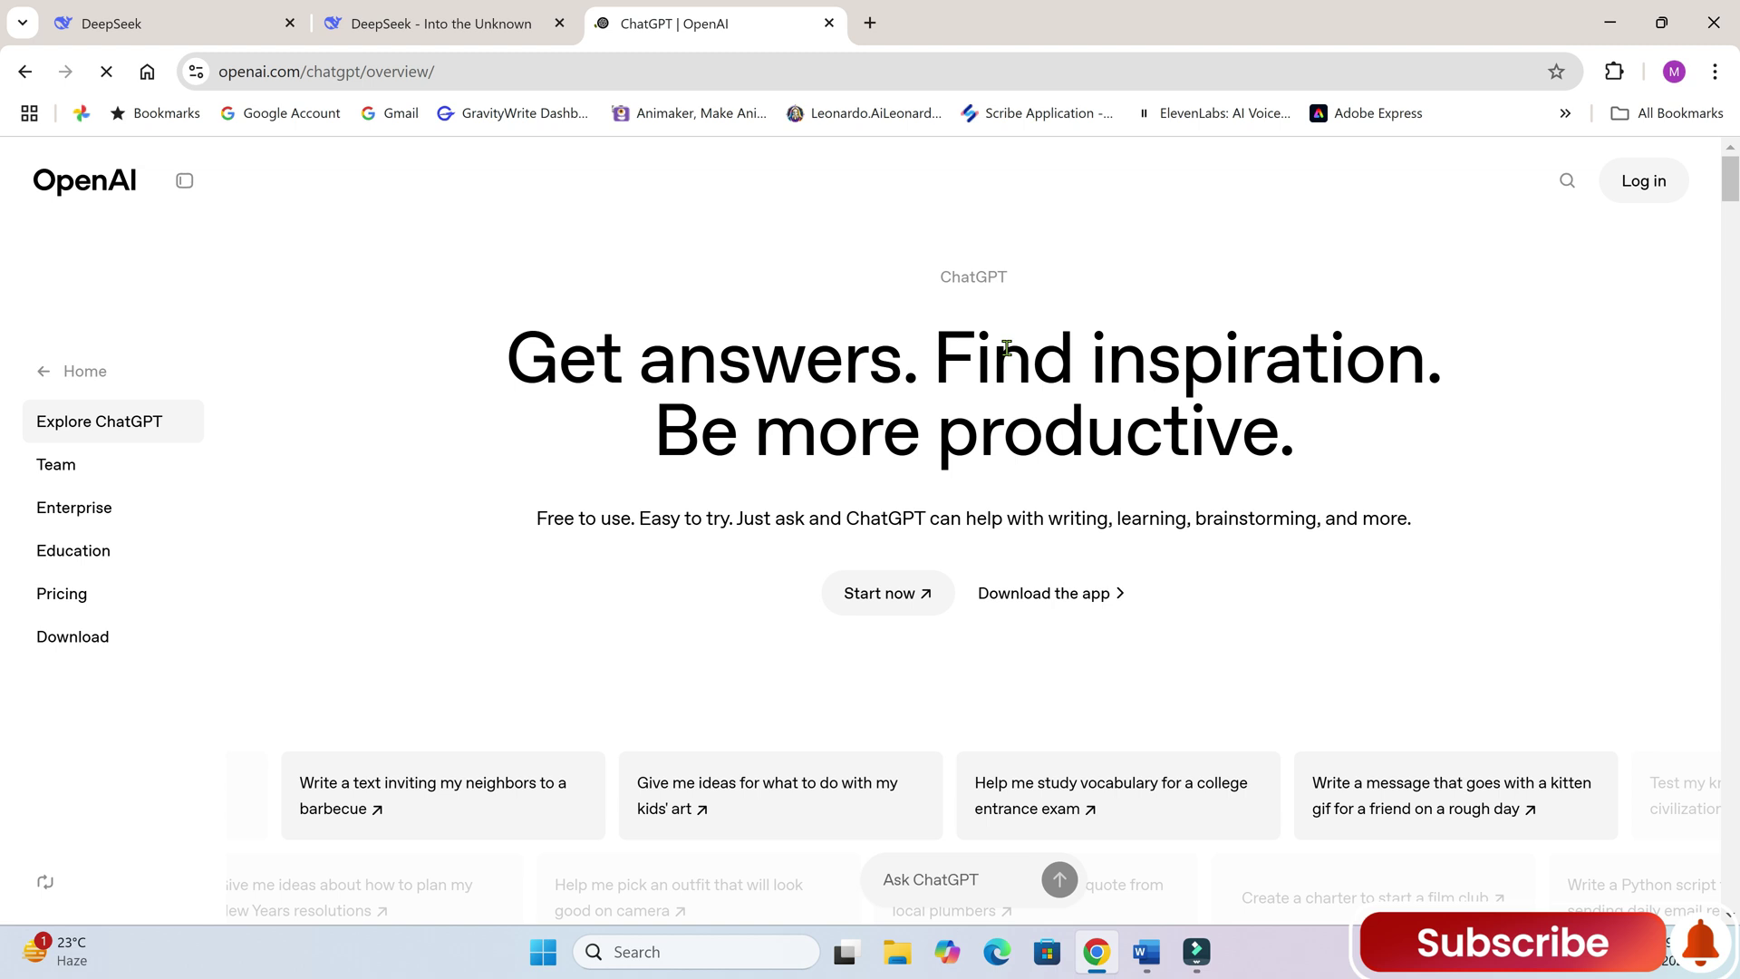
left_click(920, 595)
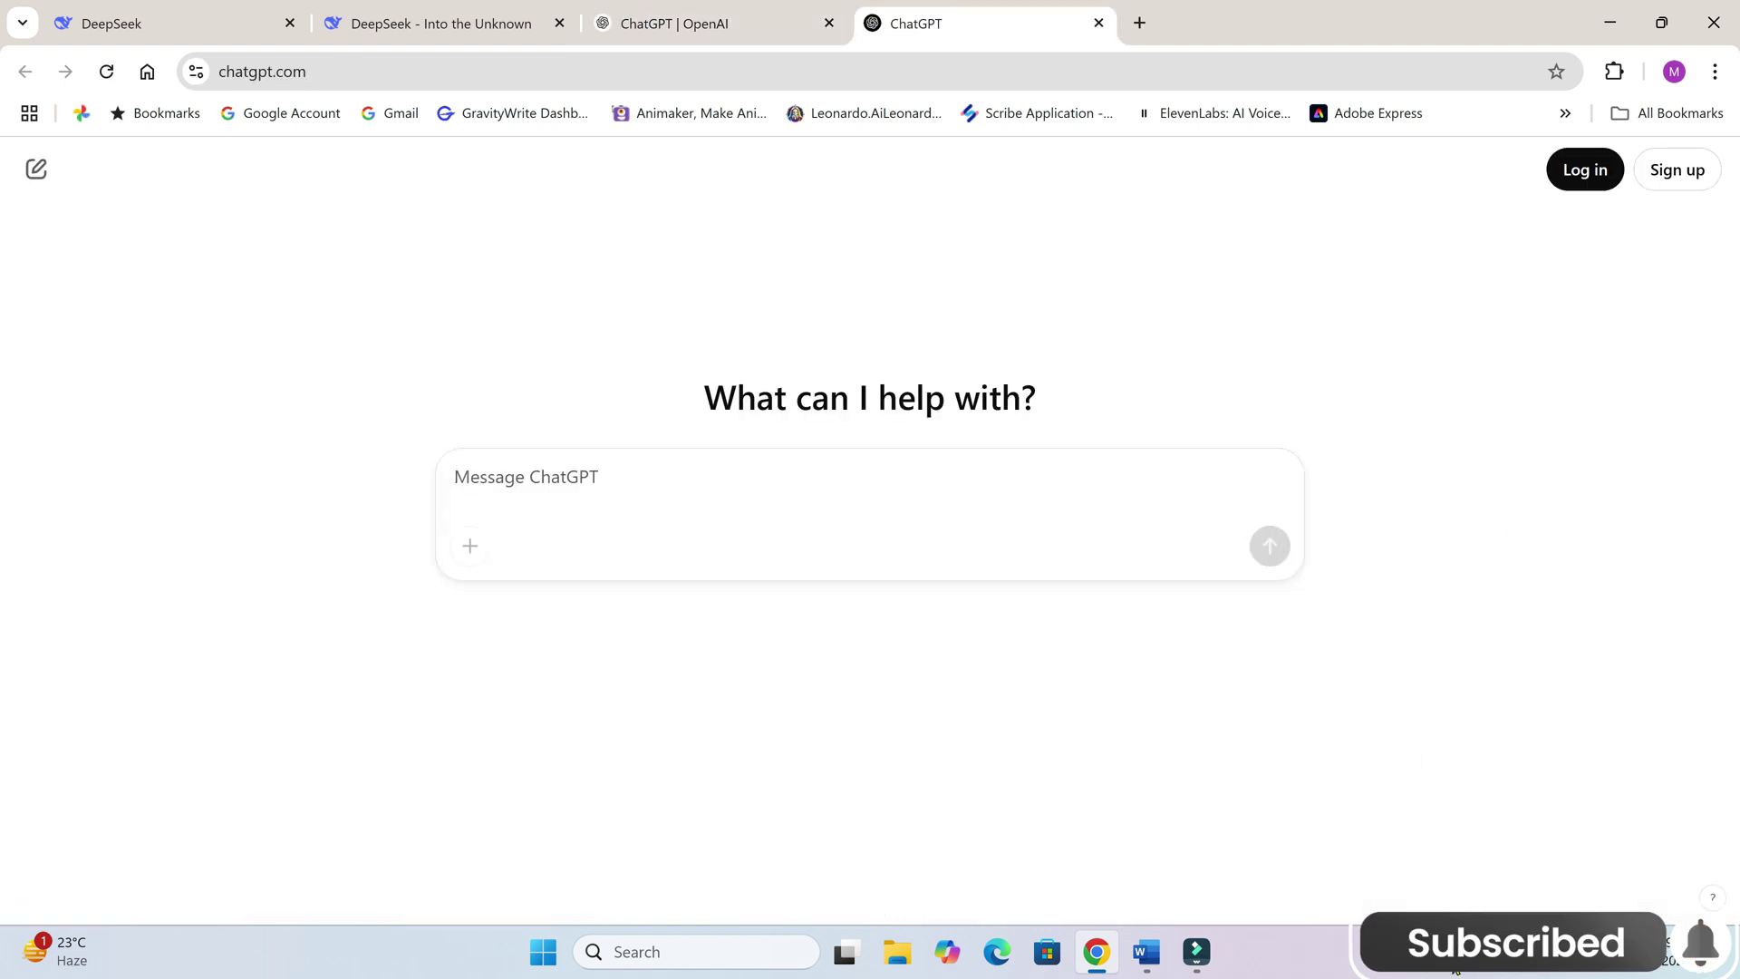
left_click(1453, 951)
left_click(1147, 952)
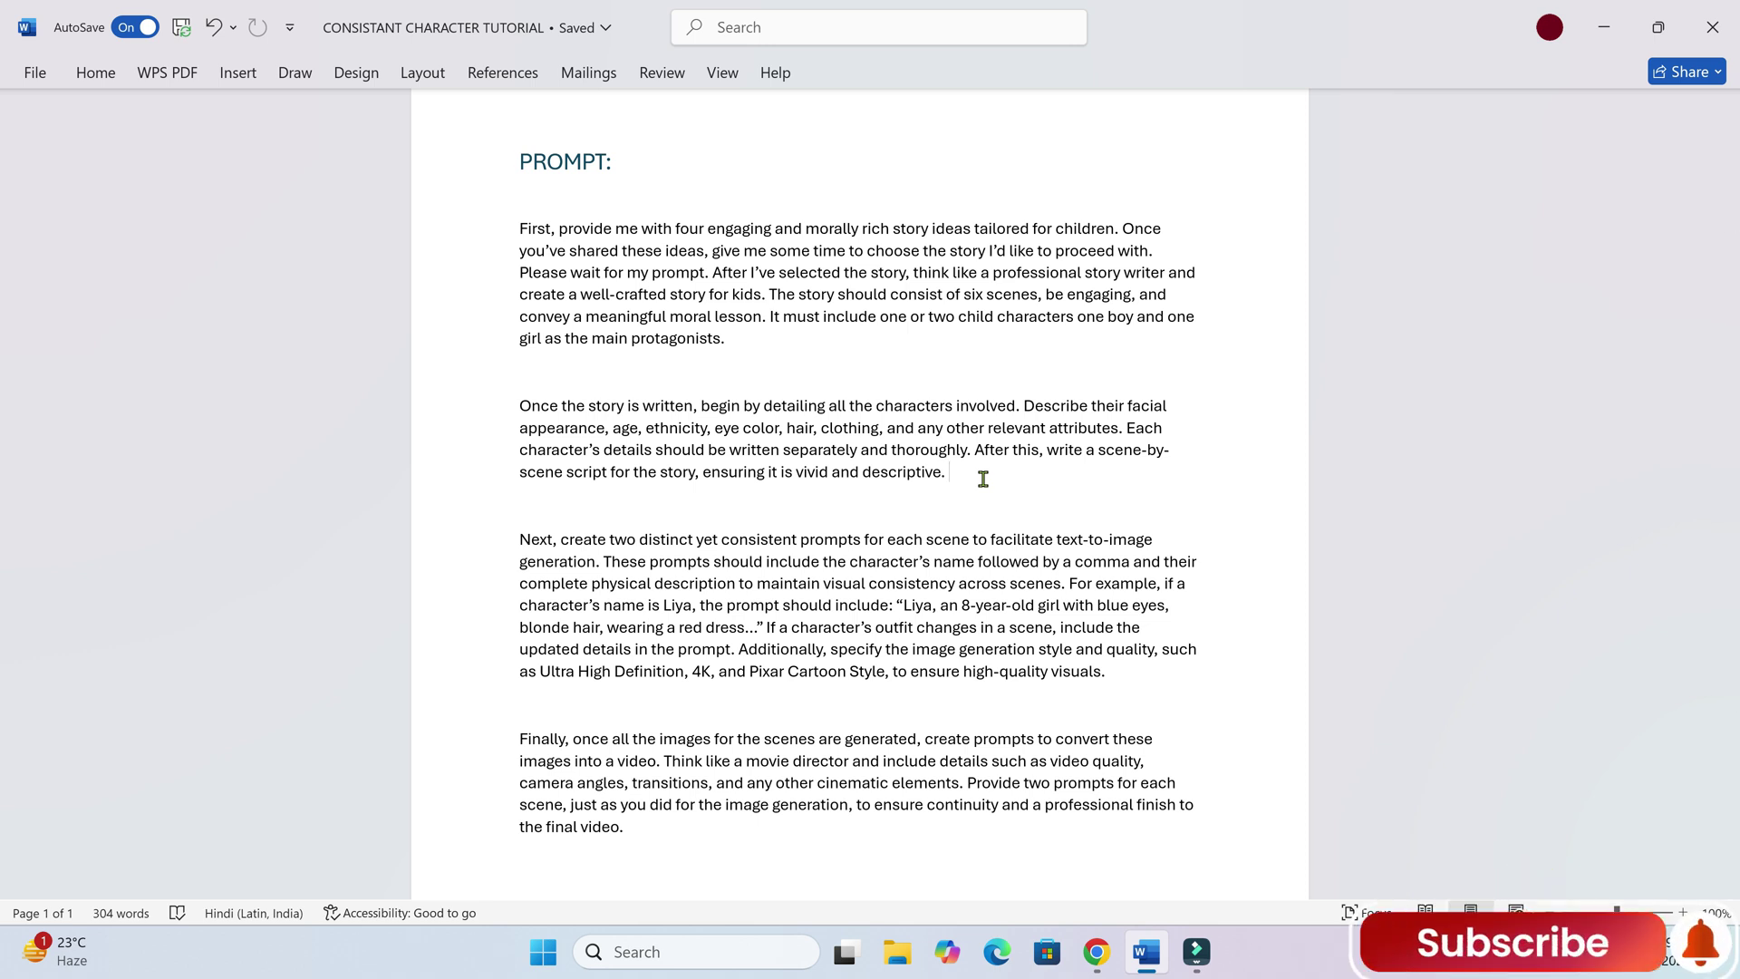
Step: Add 'Include Narration in the script.' after 'descriptive.' in the prompt's second part
type("Include Narrator")
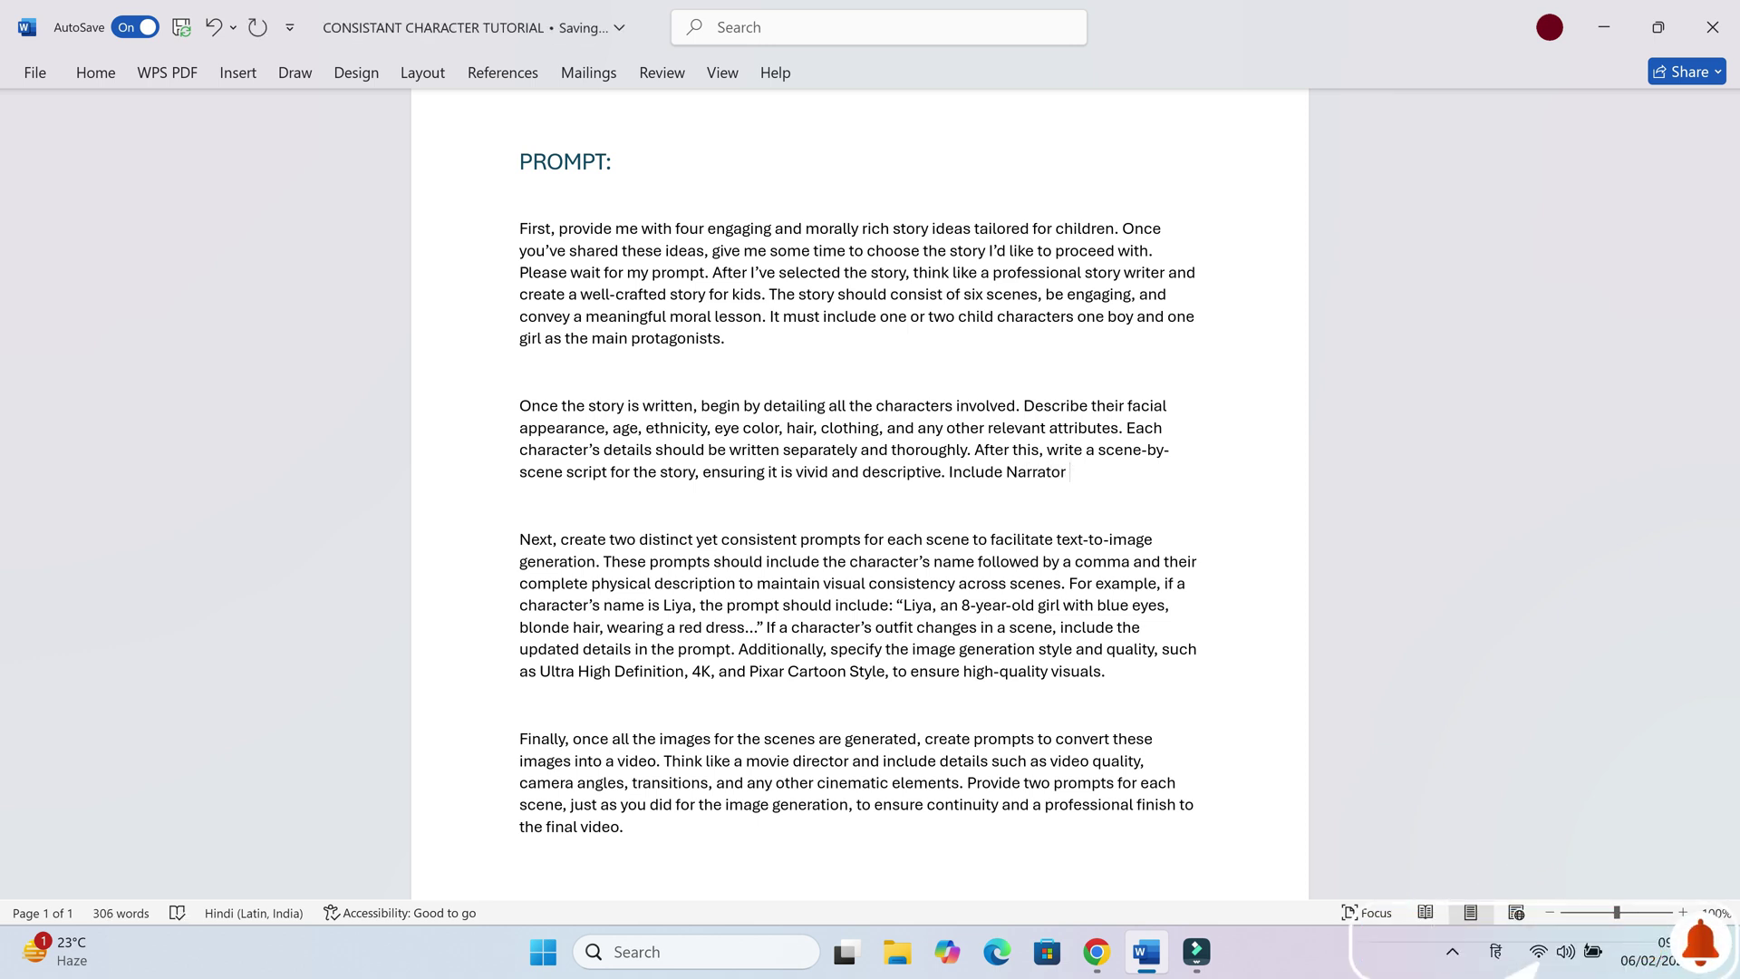
key("BackSpace")
key("BackSpace")
key("BackSpace")
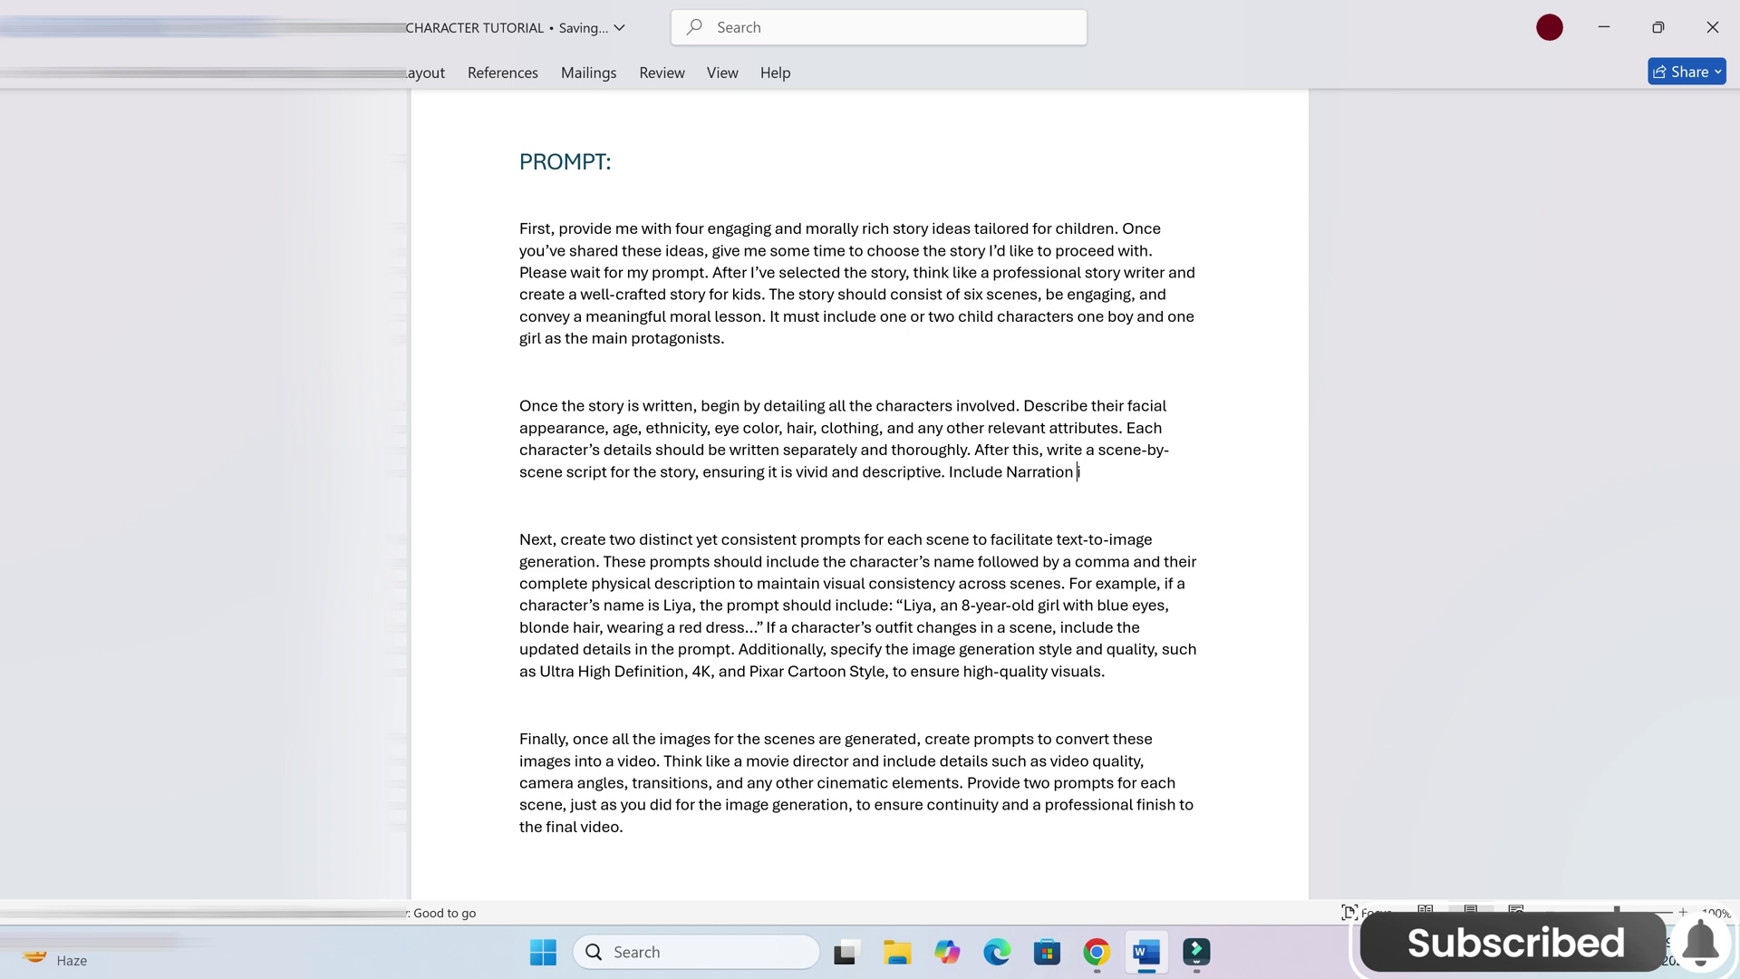
type("ion in the script.")
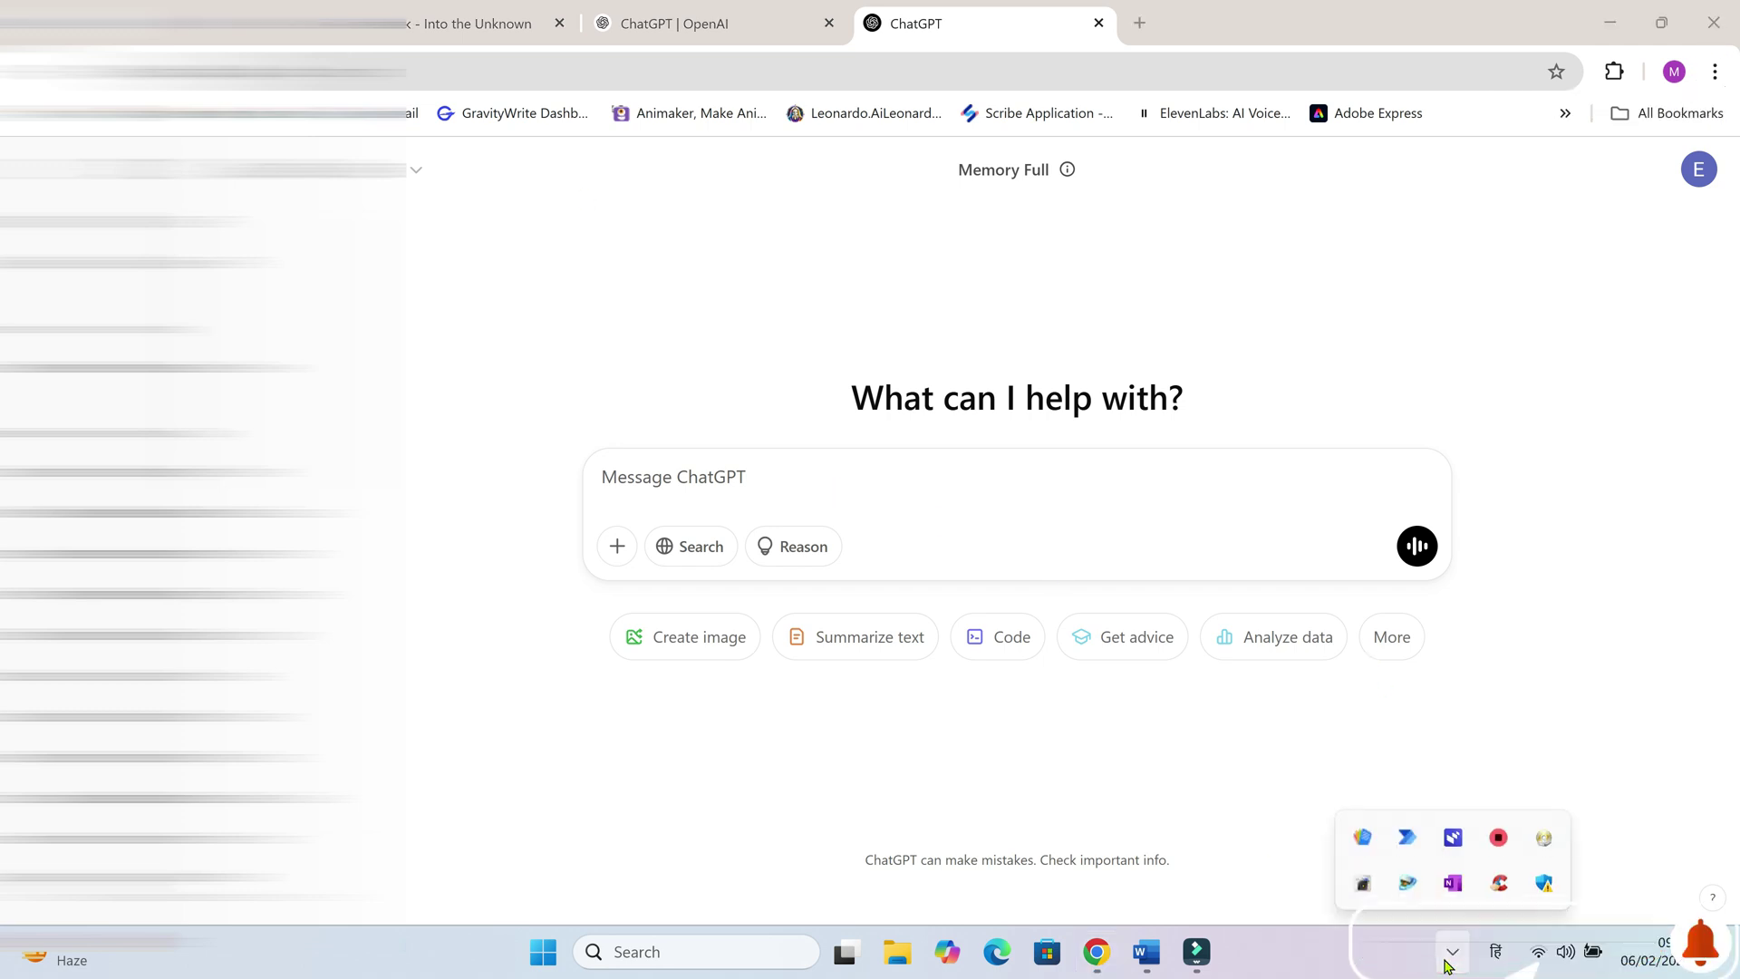
Step: Paste the four-part story prompt into ChatGPT, send it, and review the four ideas
left_click(683, 469)
key("ctrl+v")
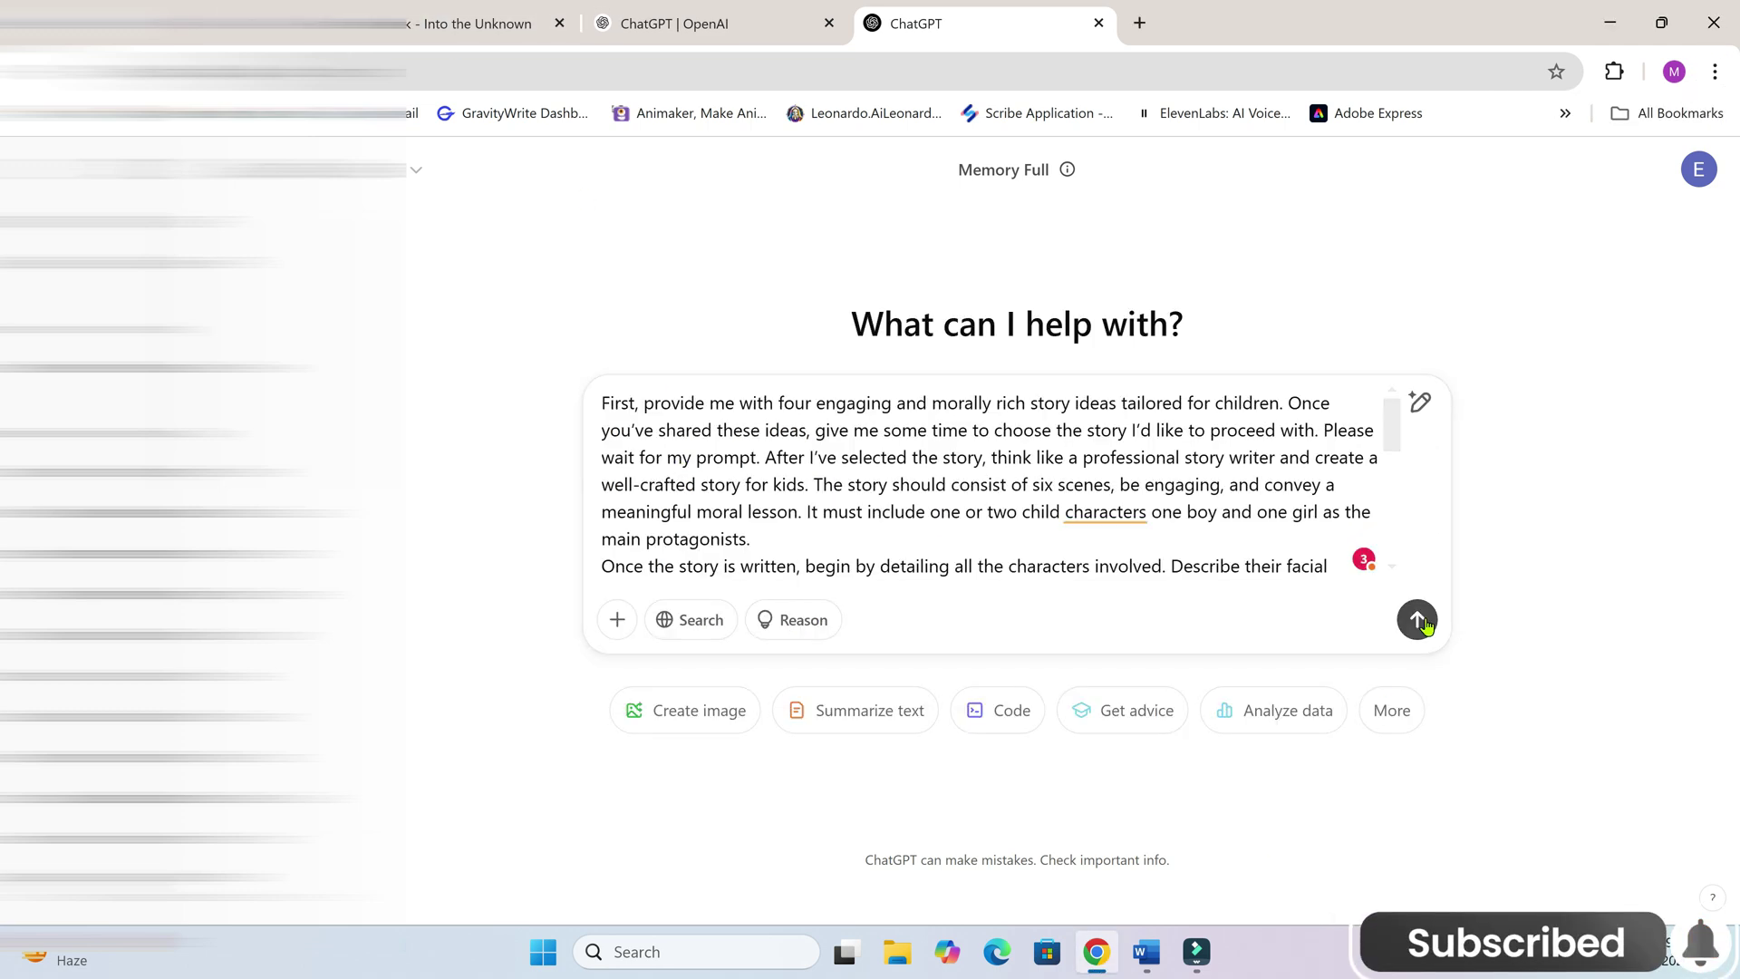
left_click(1418, 620)
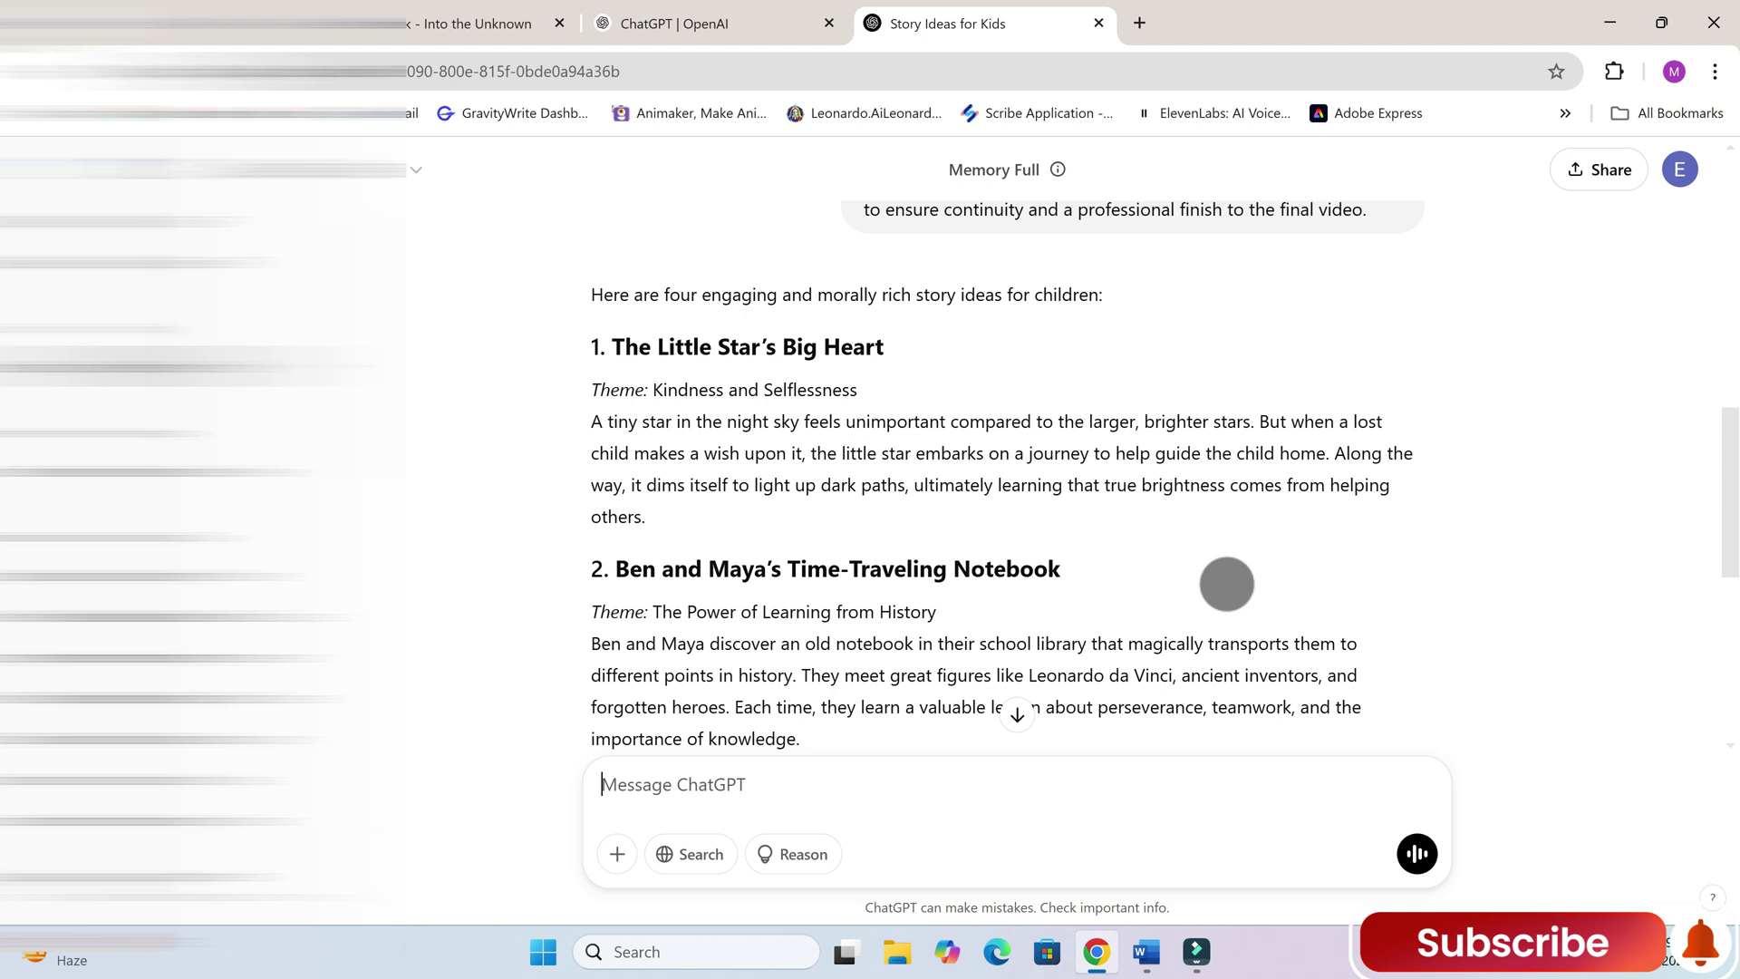
scroll(1227, 584, "down", 3)
scroll(1212, 384, "up", 1)
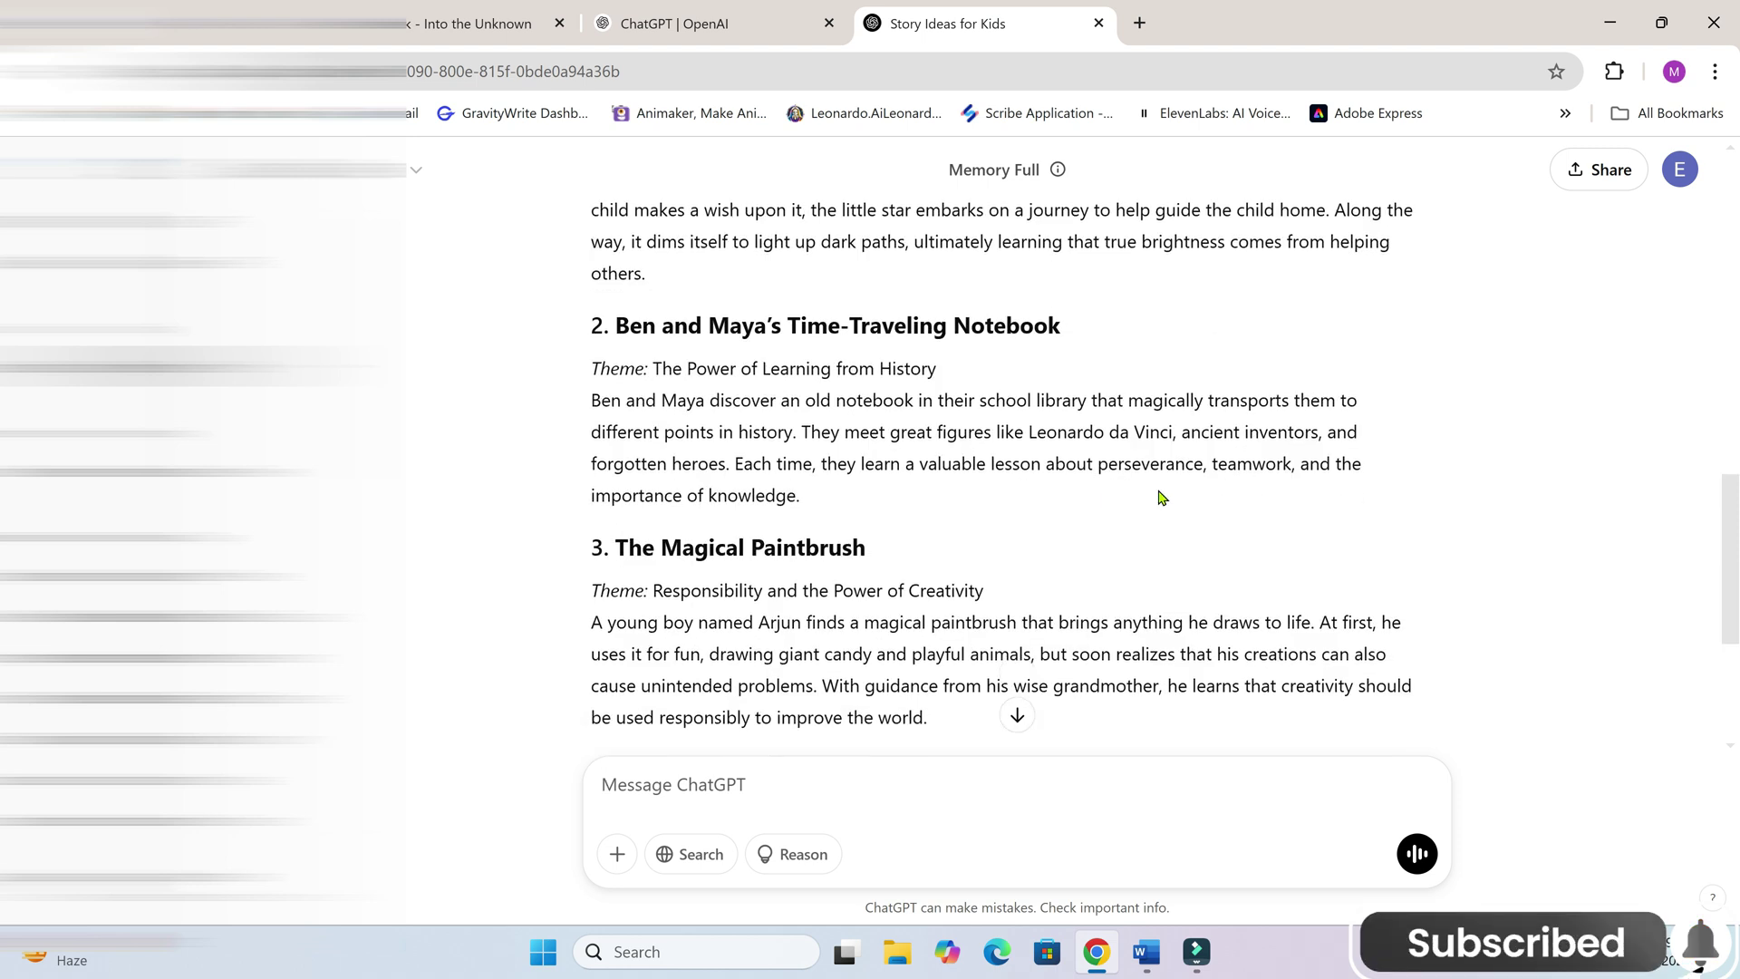
scroll(1021, 710, "down", 3)
scroll(625, 797, "up", 2)
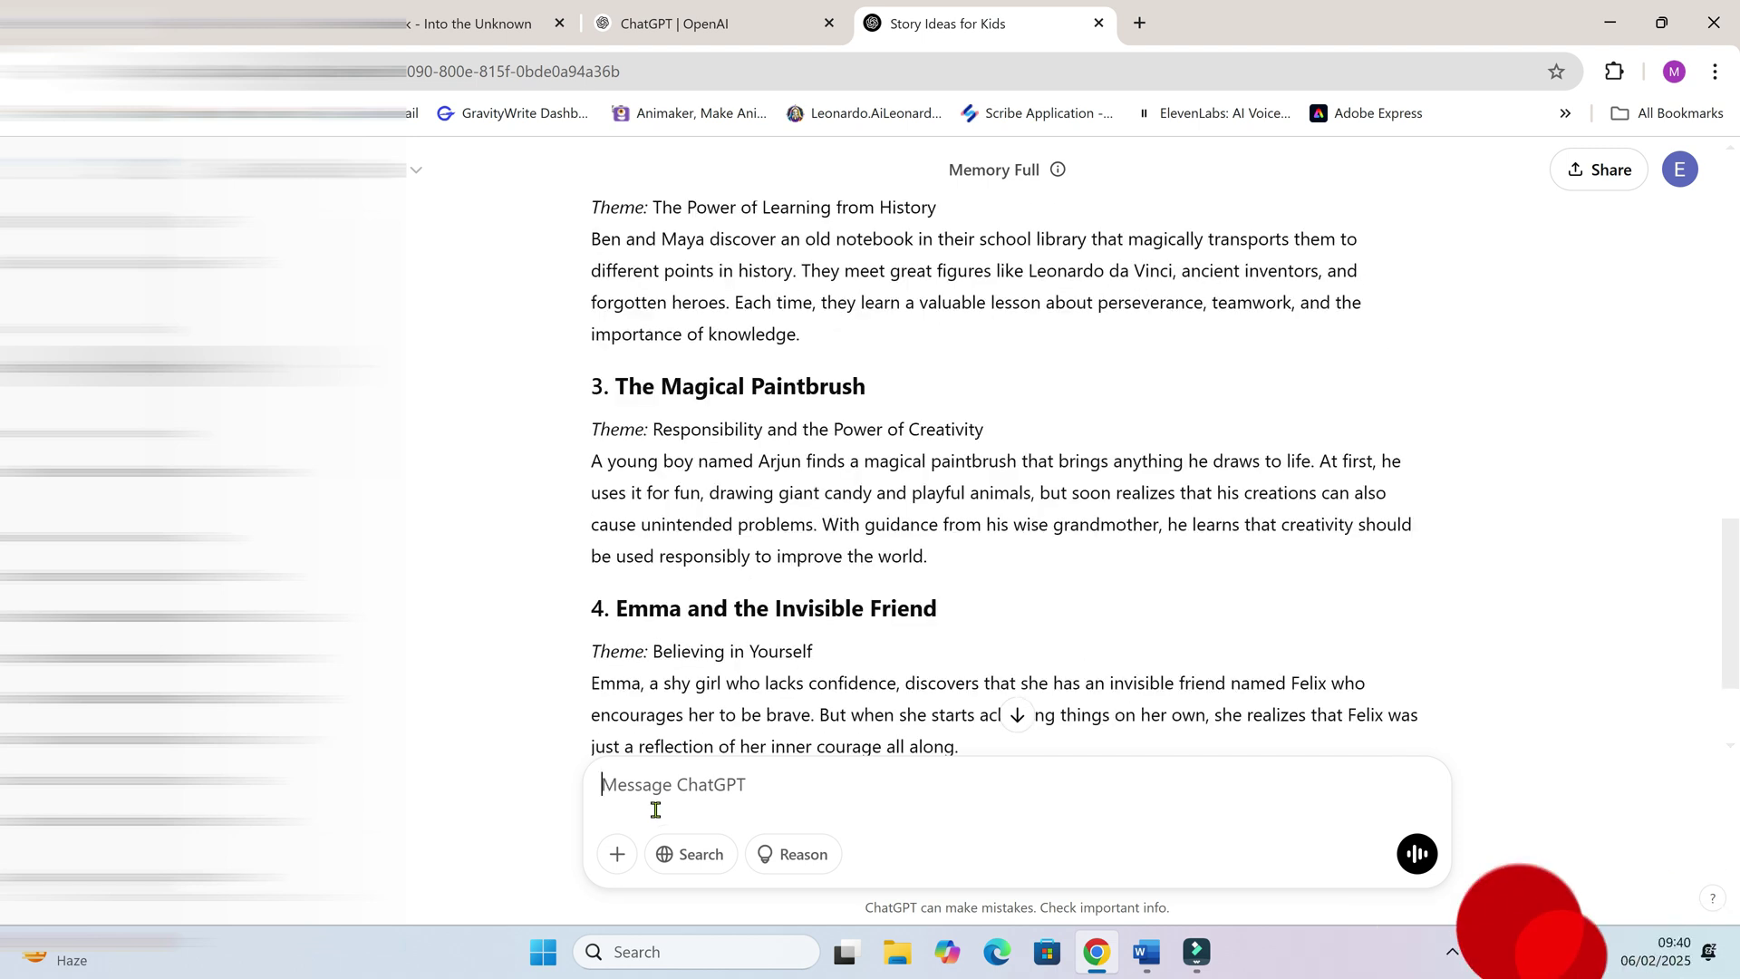
Step: Ask for 4 more story ideas and draft a reply choosing 'The Candle That Never Burned Out'
type("Give me 4 m")
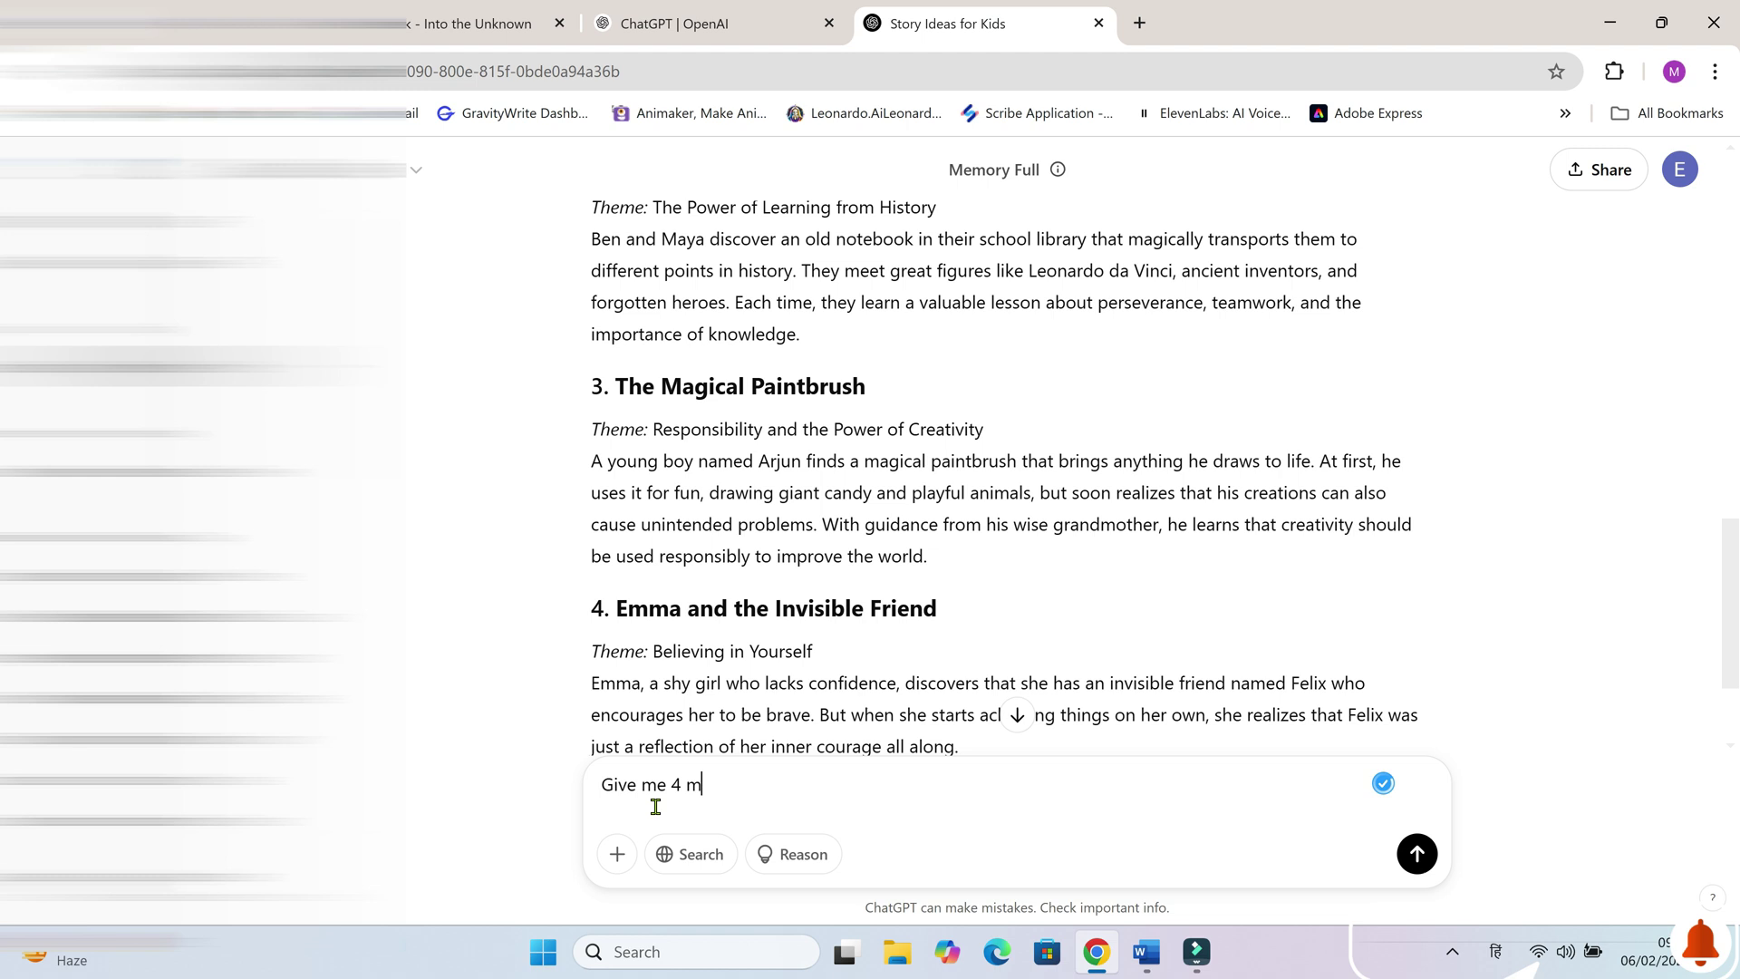
key("Return")
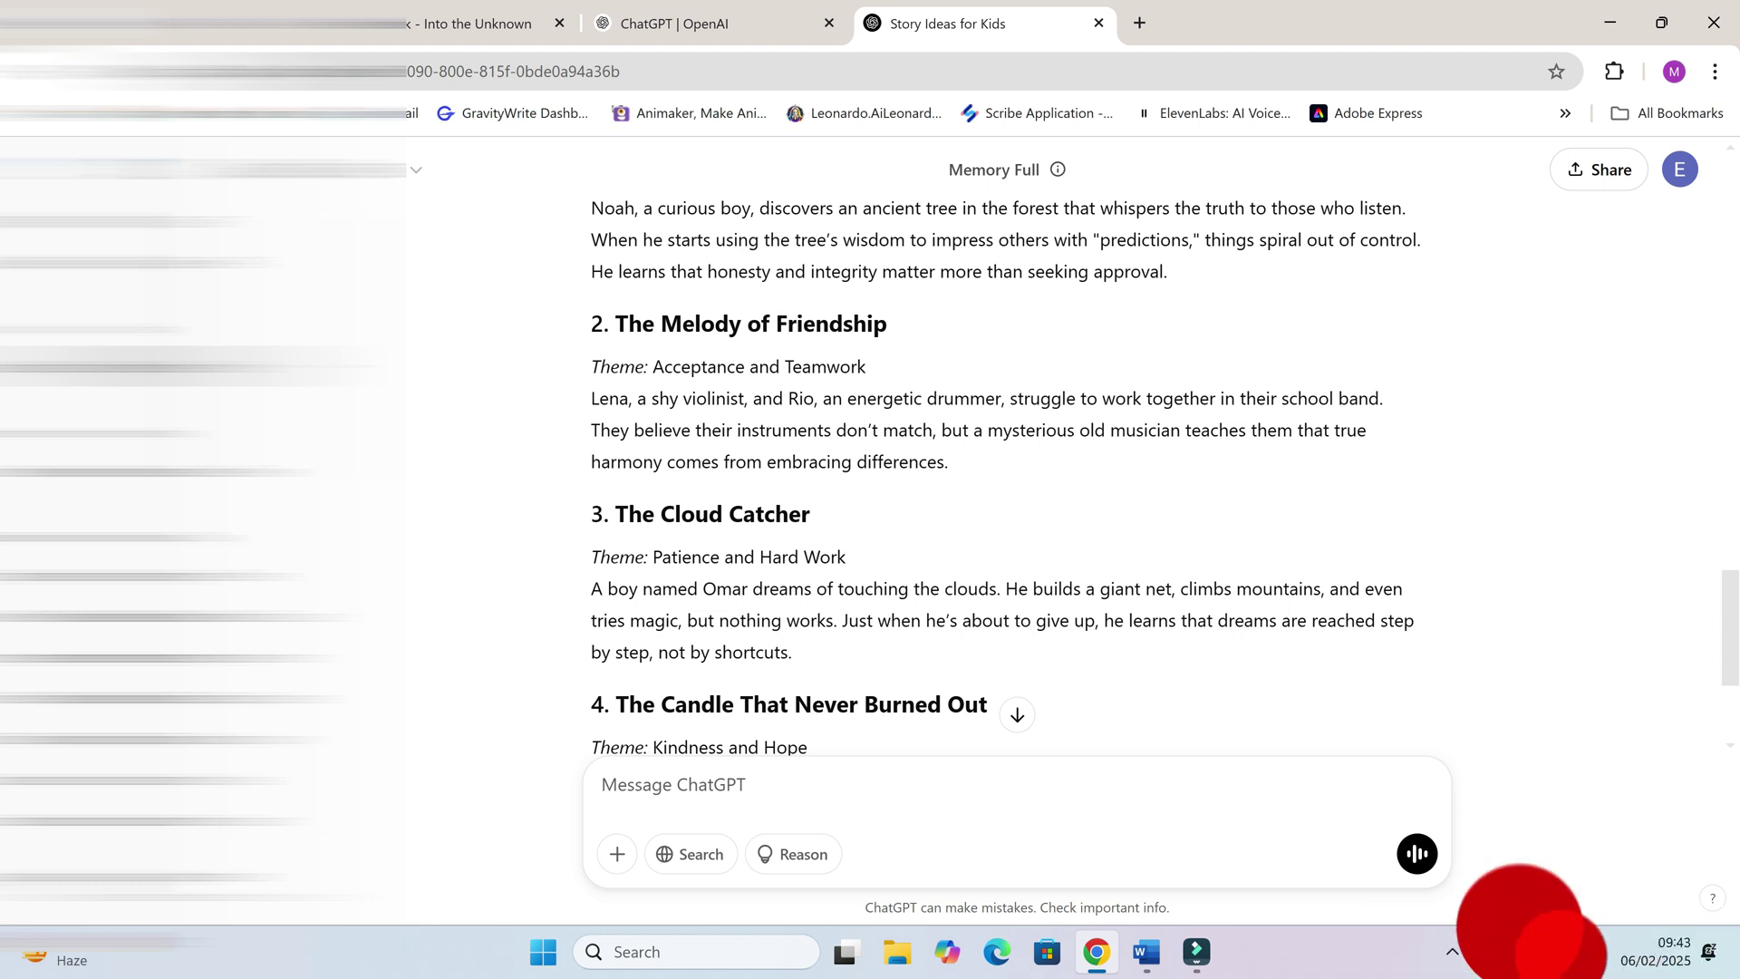
left_click(698, 797)
type("4. The Candle That Never Burned")
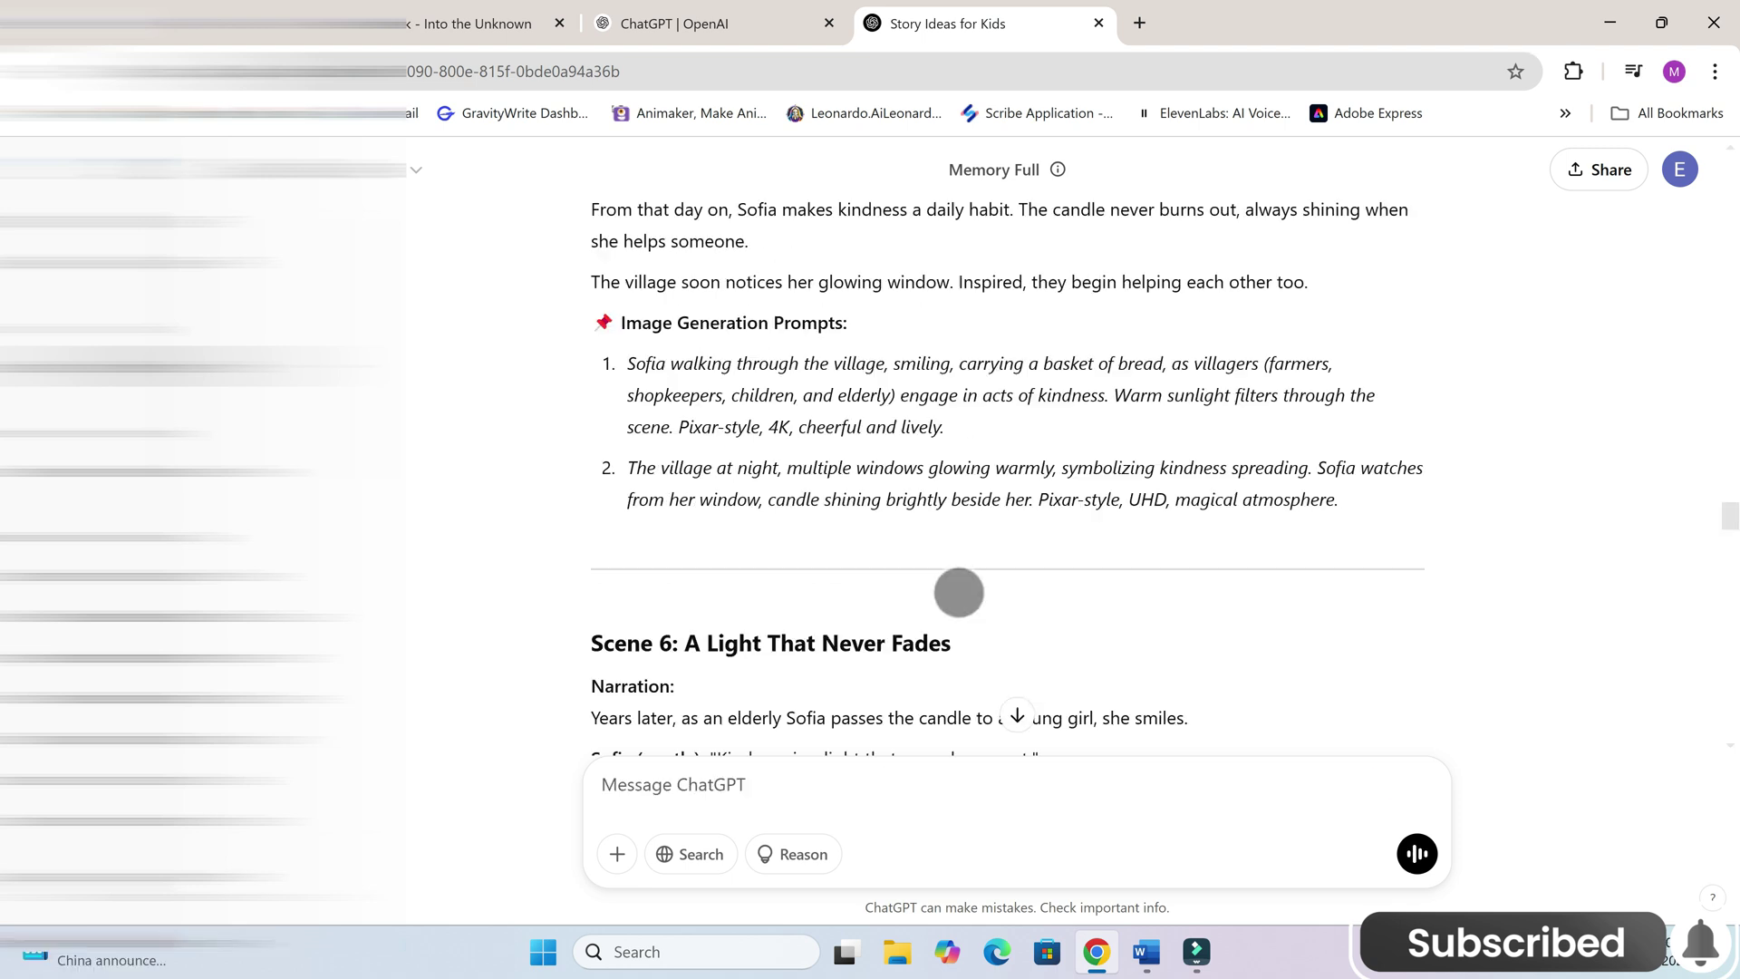
Step: Select the Candle story from its title down to the final scene's image prompts
scroll(951, 591, "up", 15)
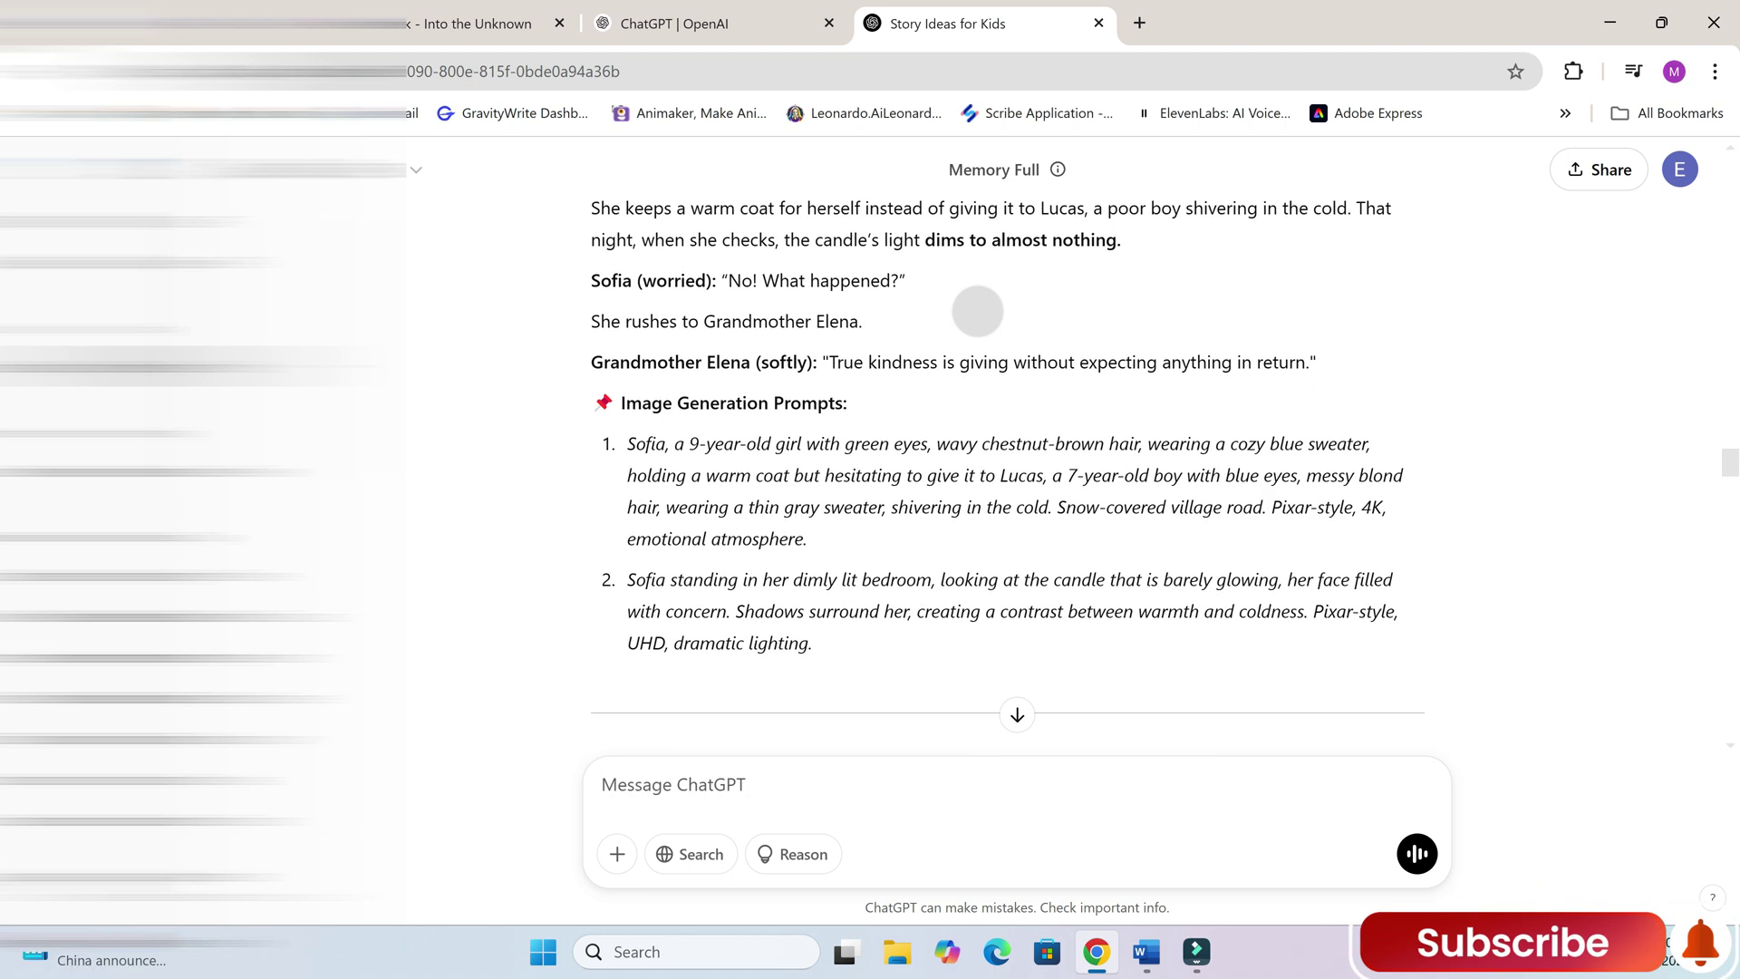
scroll(976, 311, "up", 15)
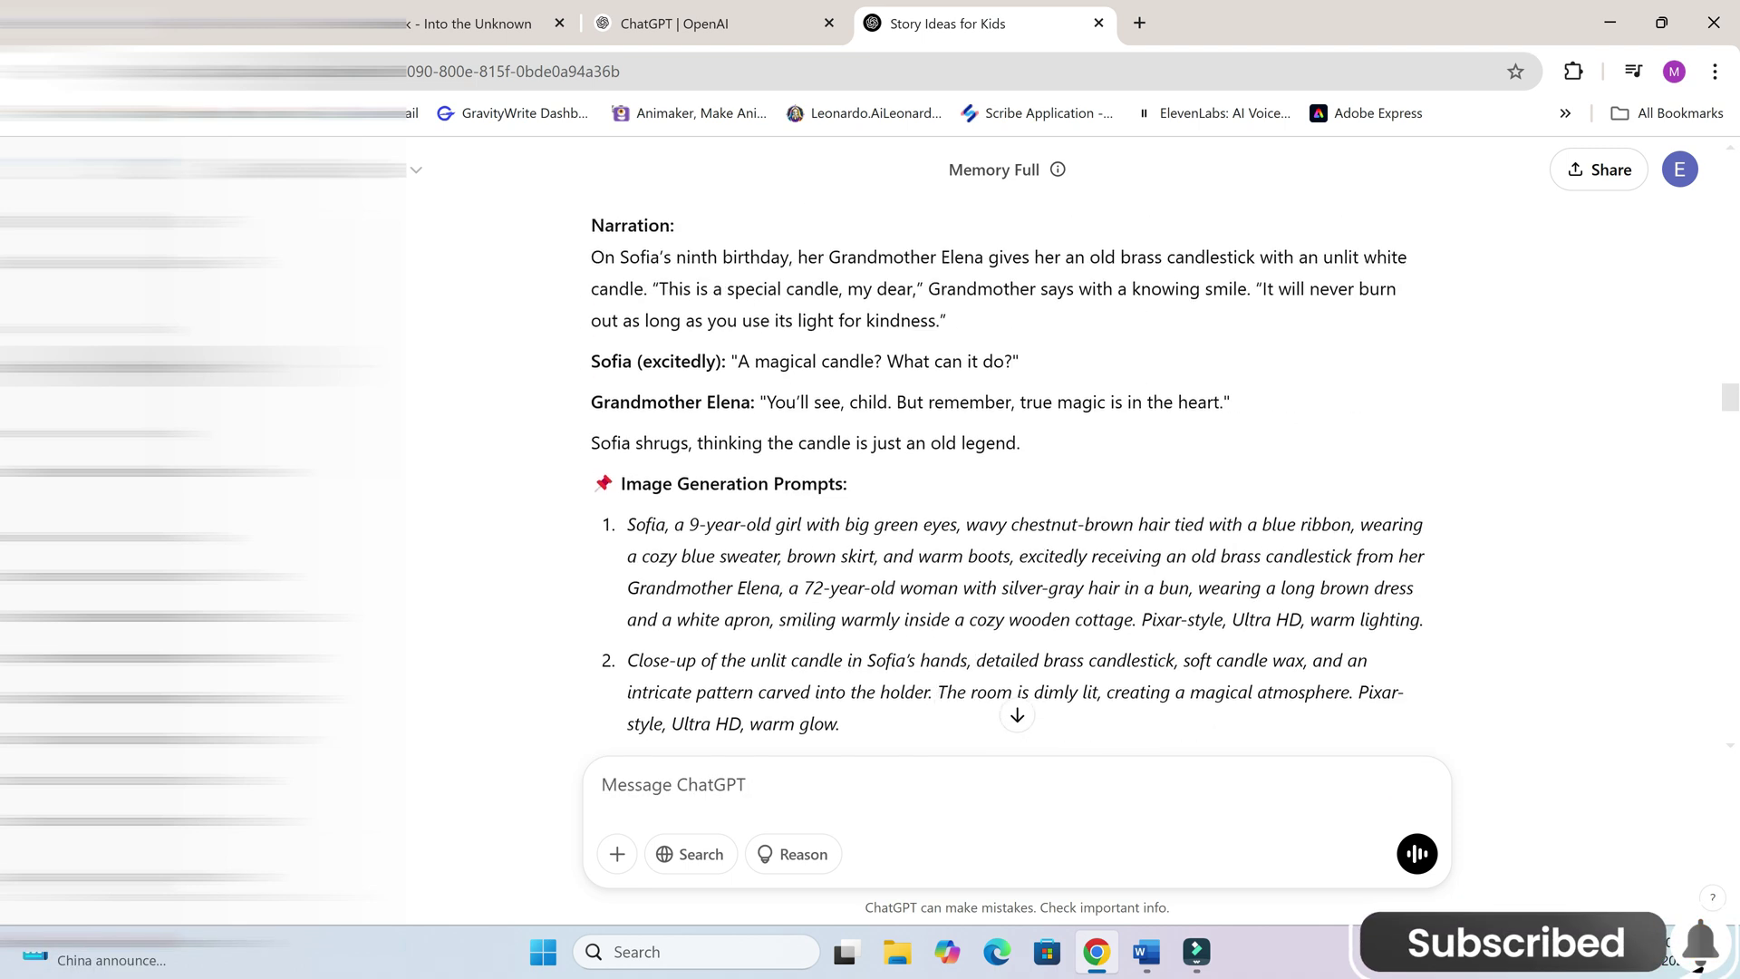
scroll(990, 446, "up", 15)
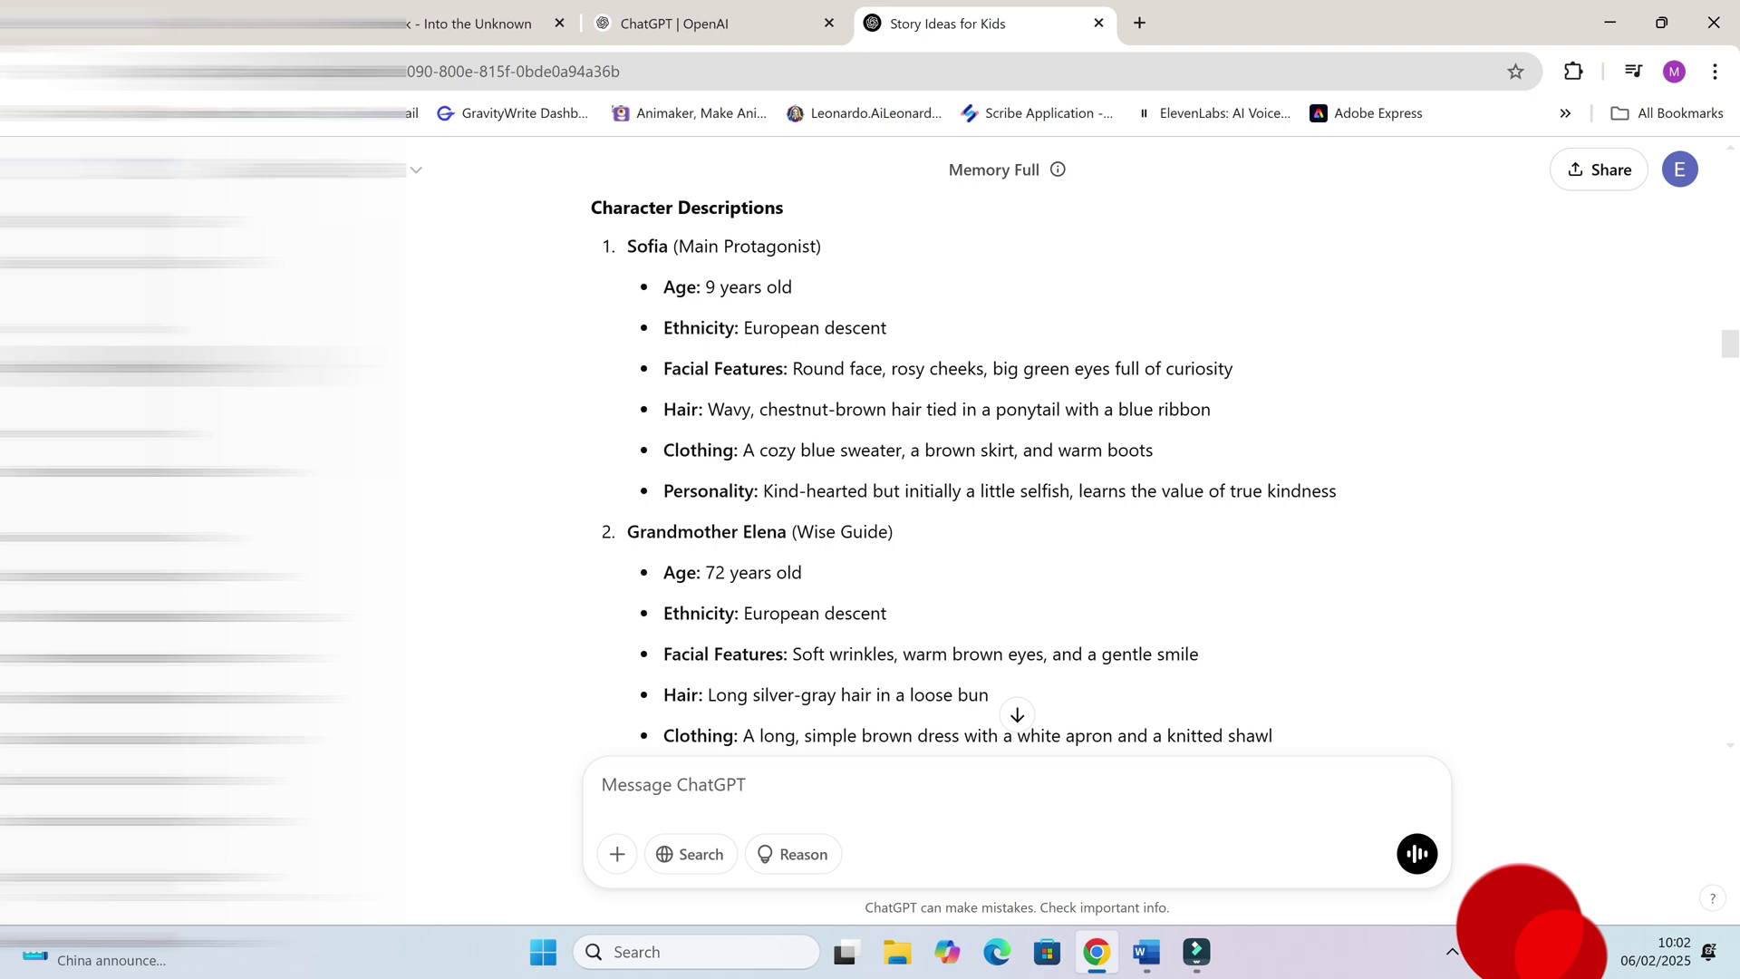
scroll(1006, 696, "up", 3)
scroll(1091, 365, "up", 2)
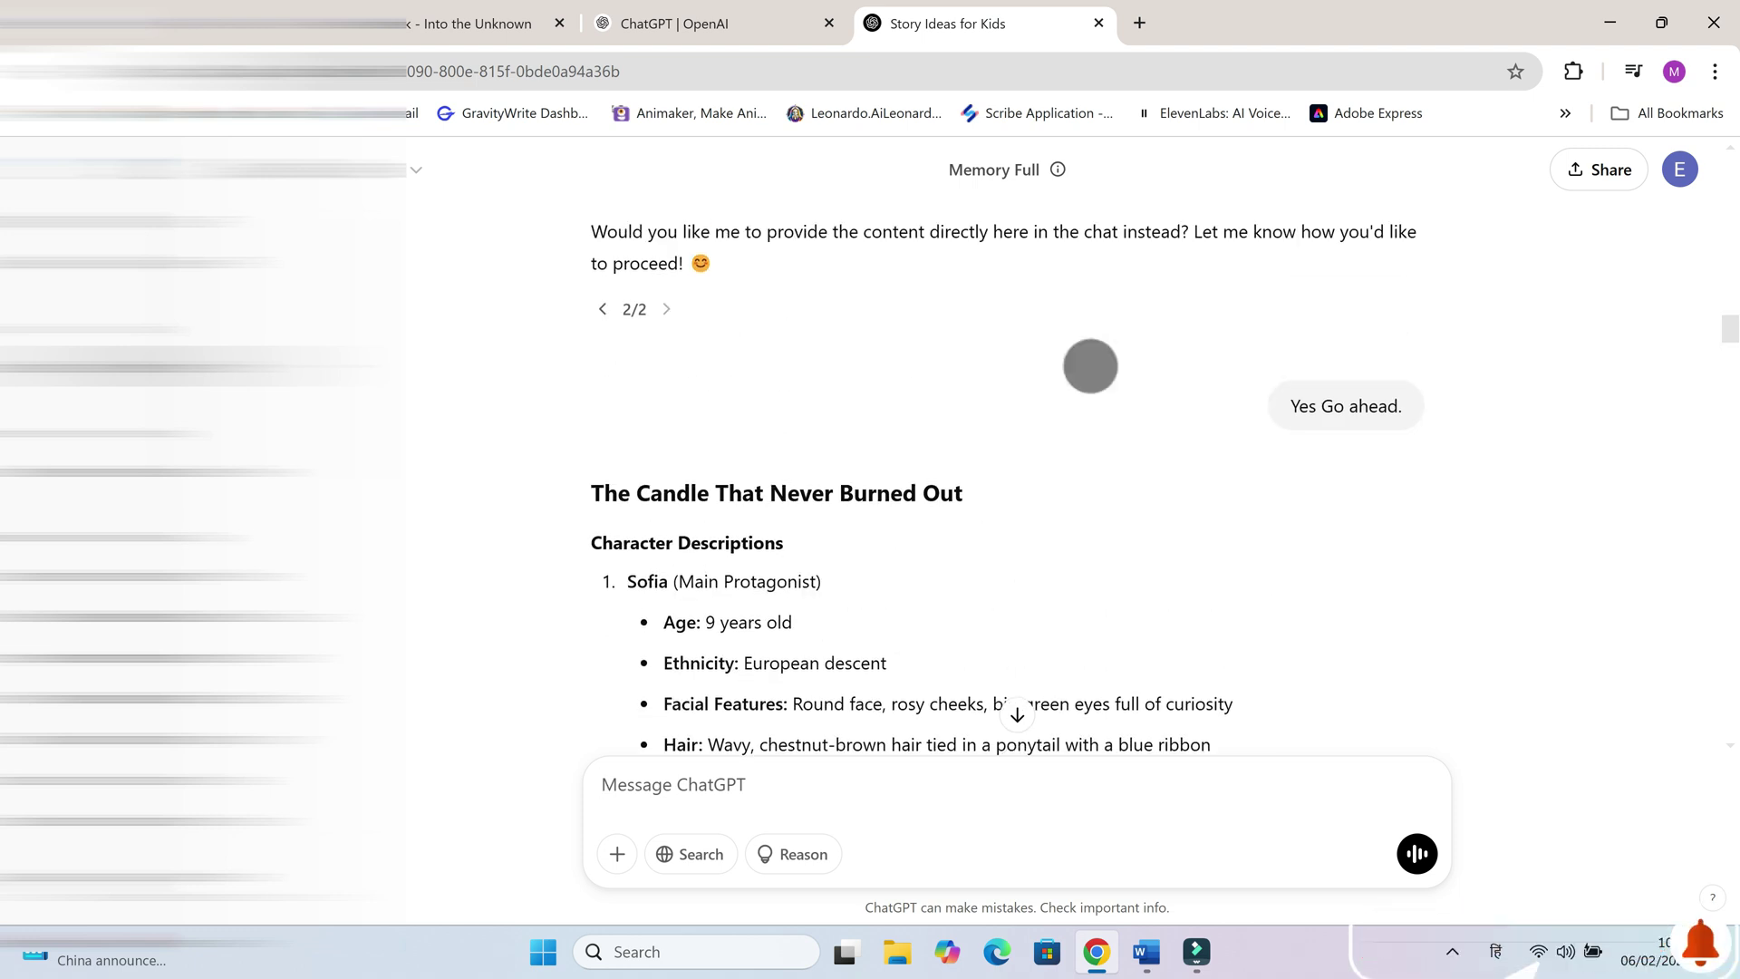
scroll(1091, 317, "down", 1)
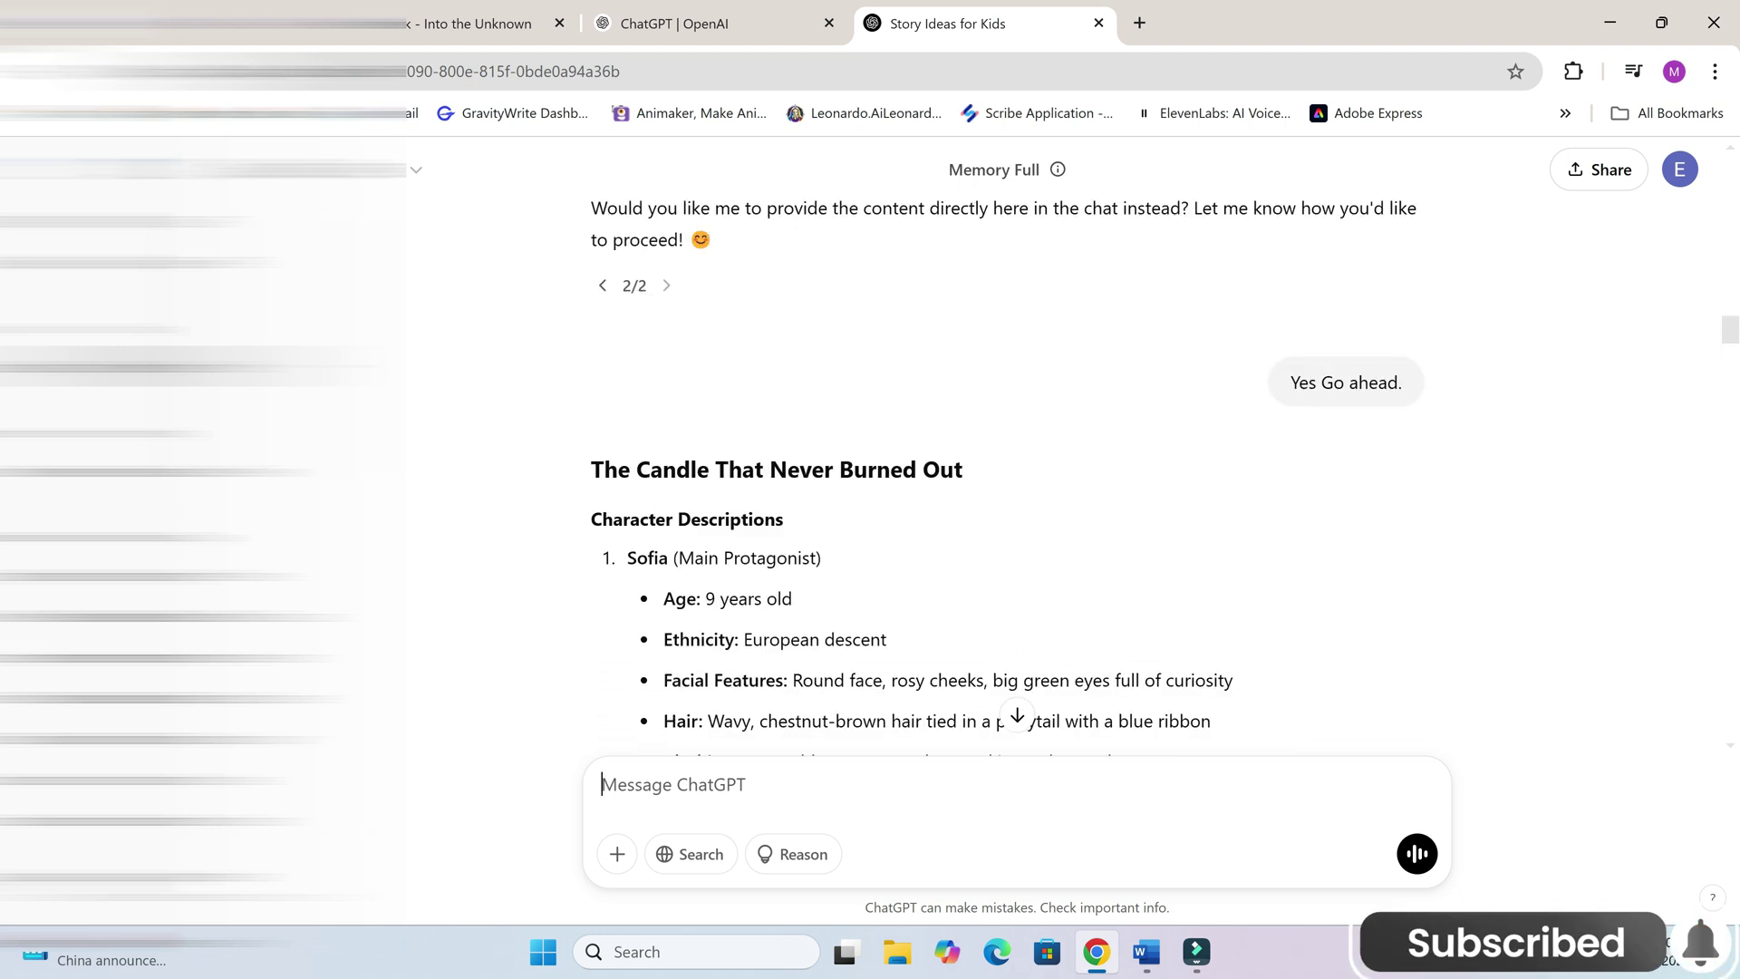
scroll(1030, 574, "up", 4)
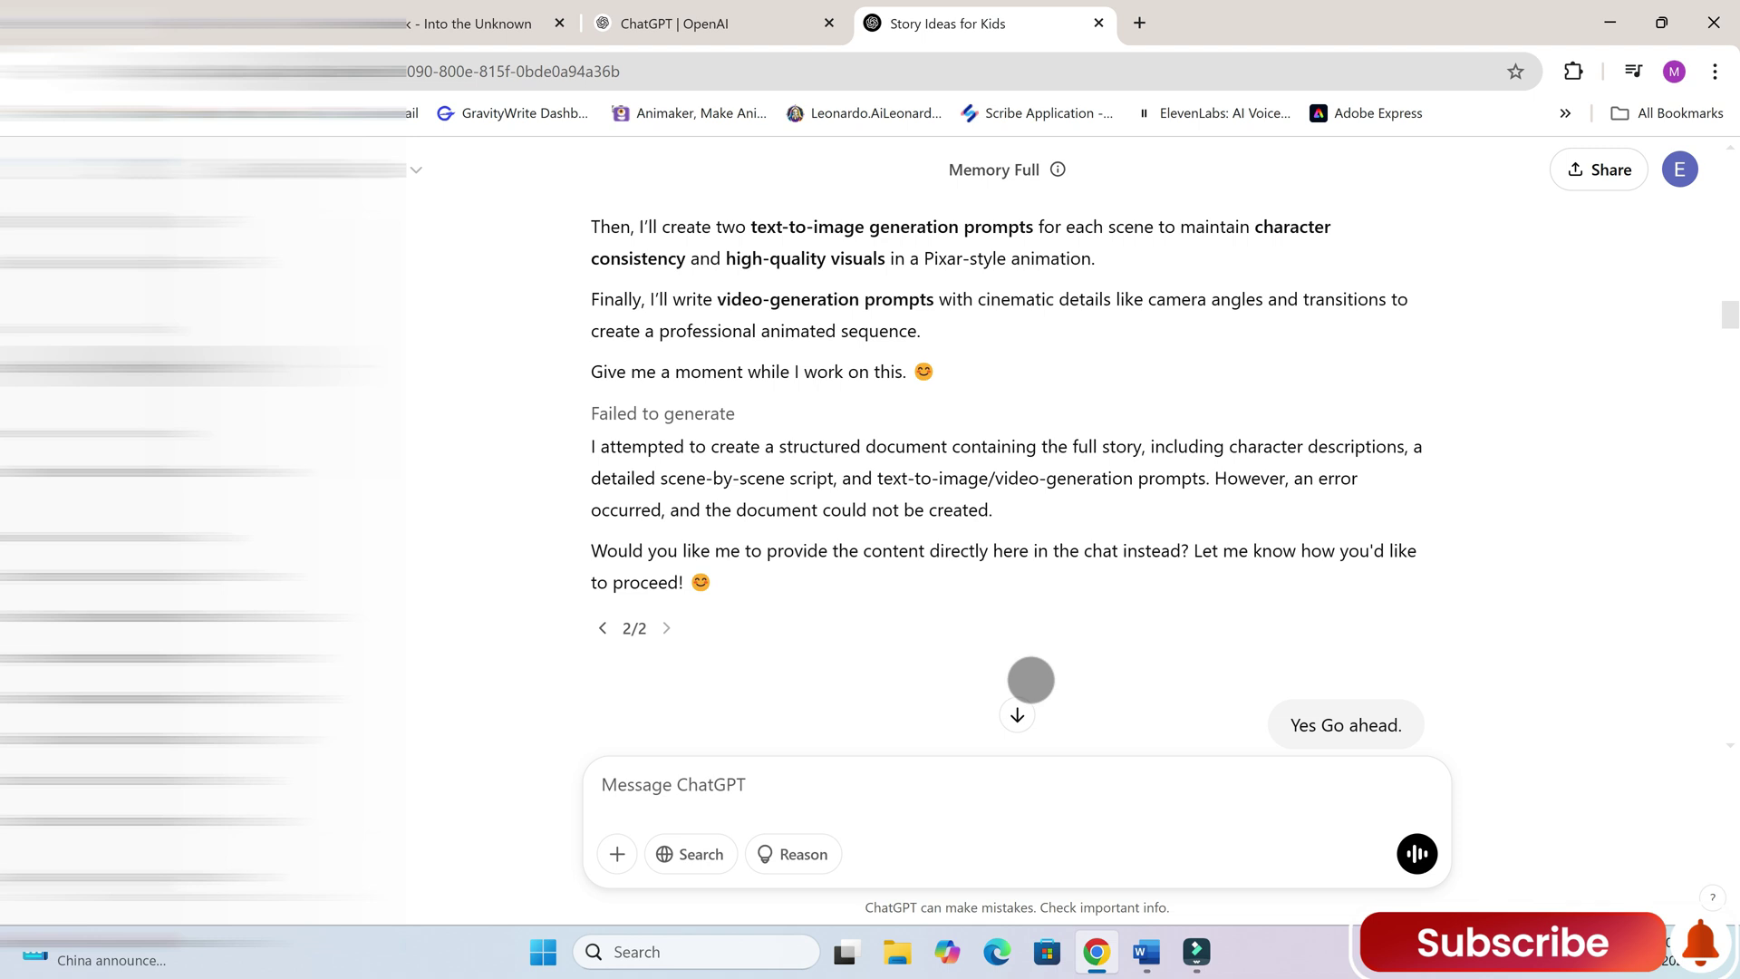
scroll(1031, 635, "up", 3)
scroll(1027, 408, "down", 7)
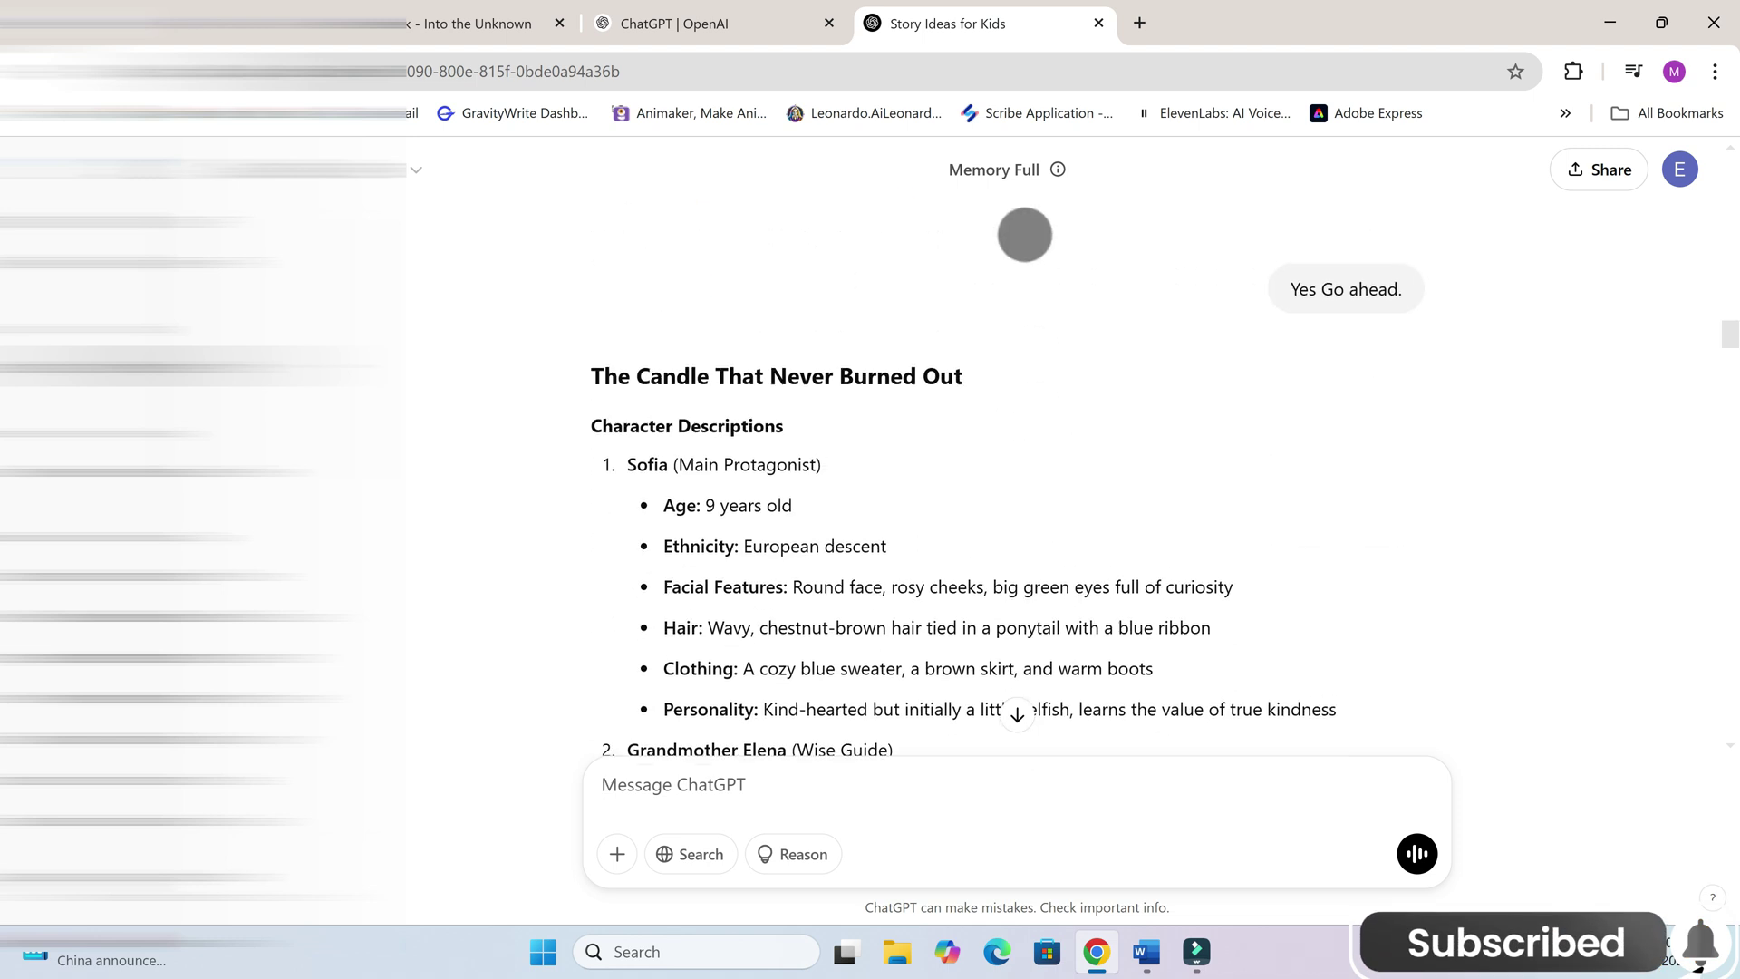
scroll(1024, 234, "down", 2)
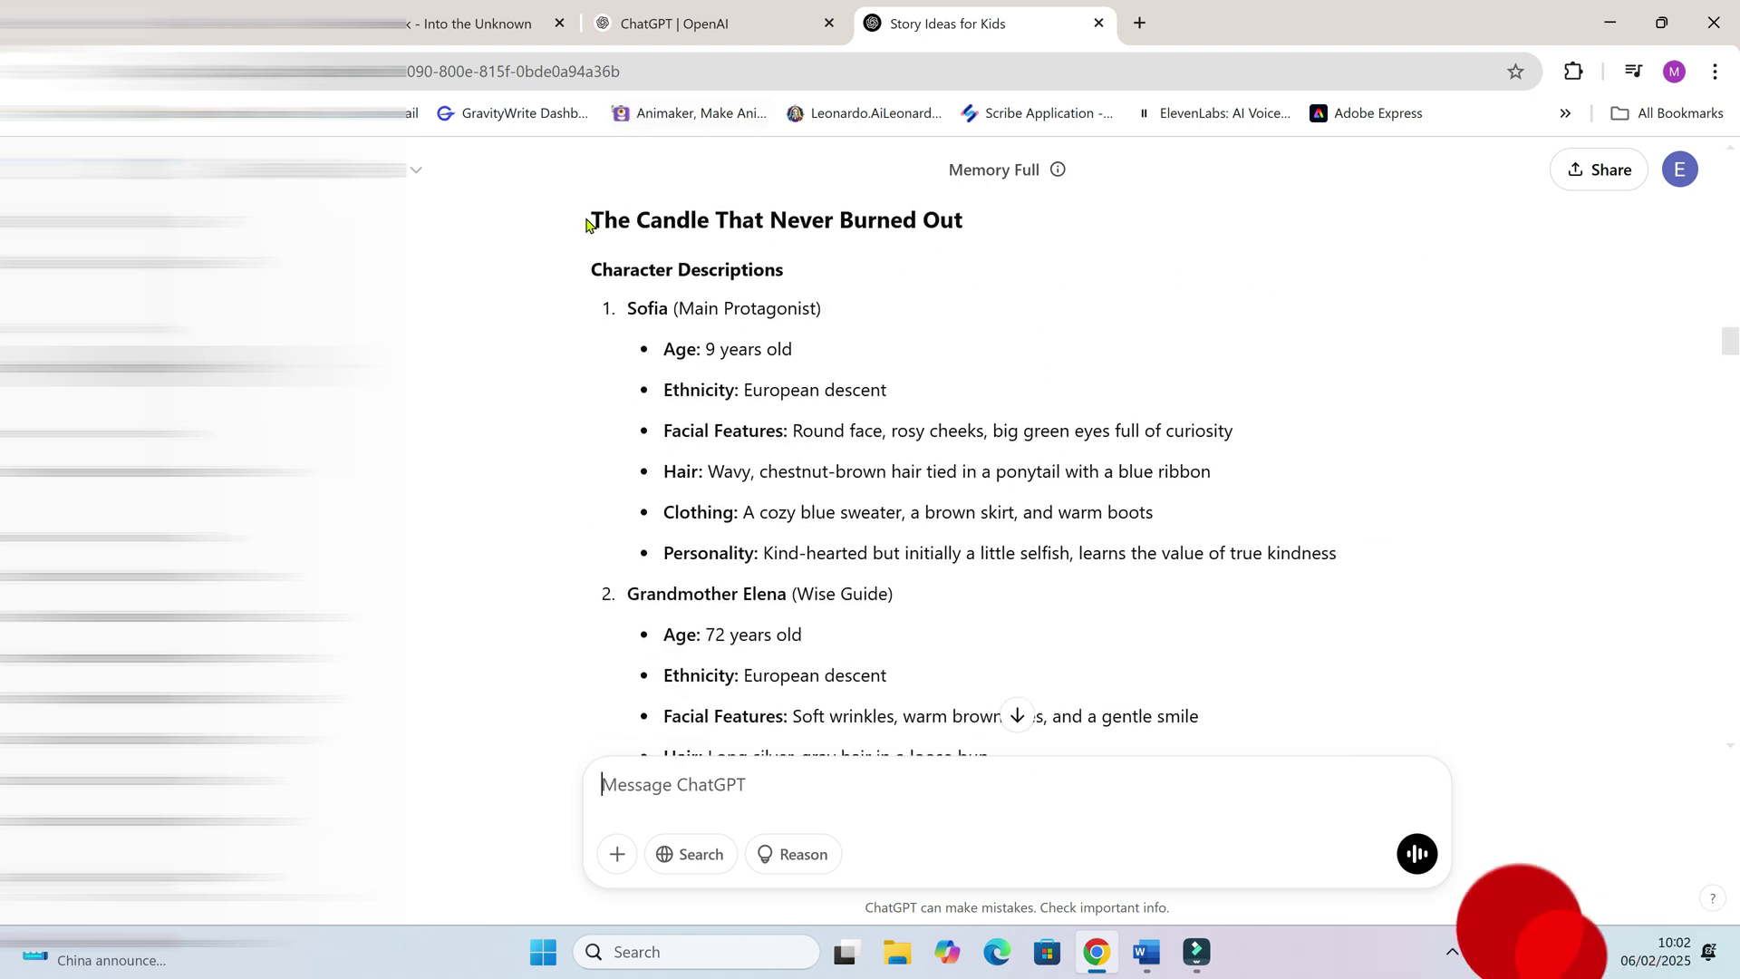
left_click_drag(590, 226, 963, 472)
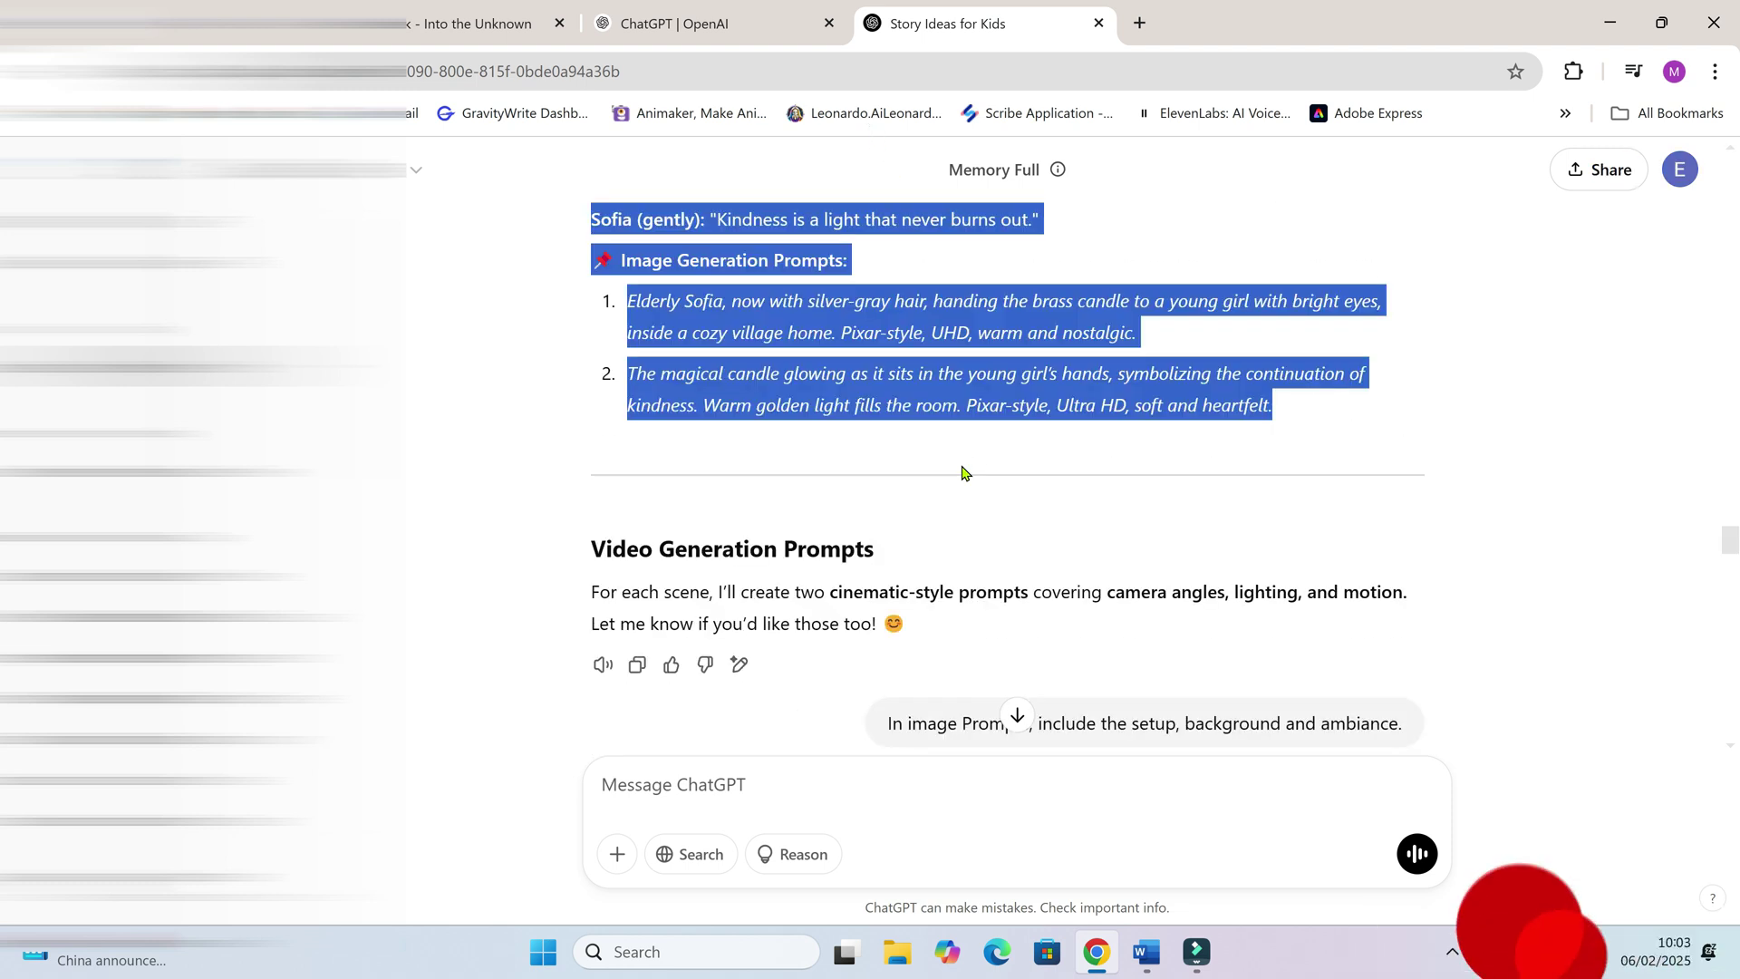
Step: Paste the copied story into the blank Document3 in Word
mouse_move(1172, 959)
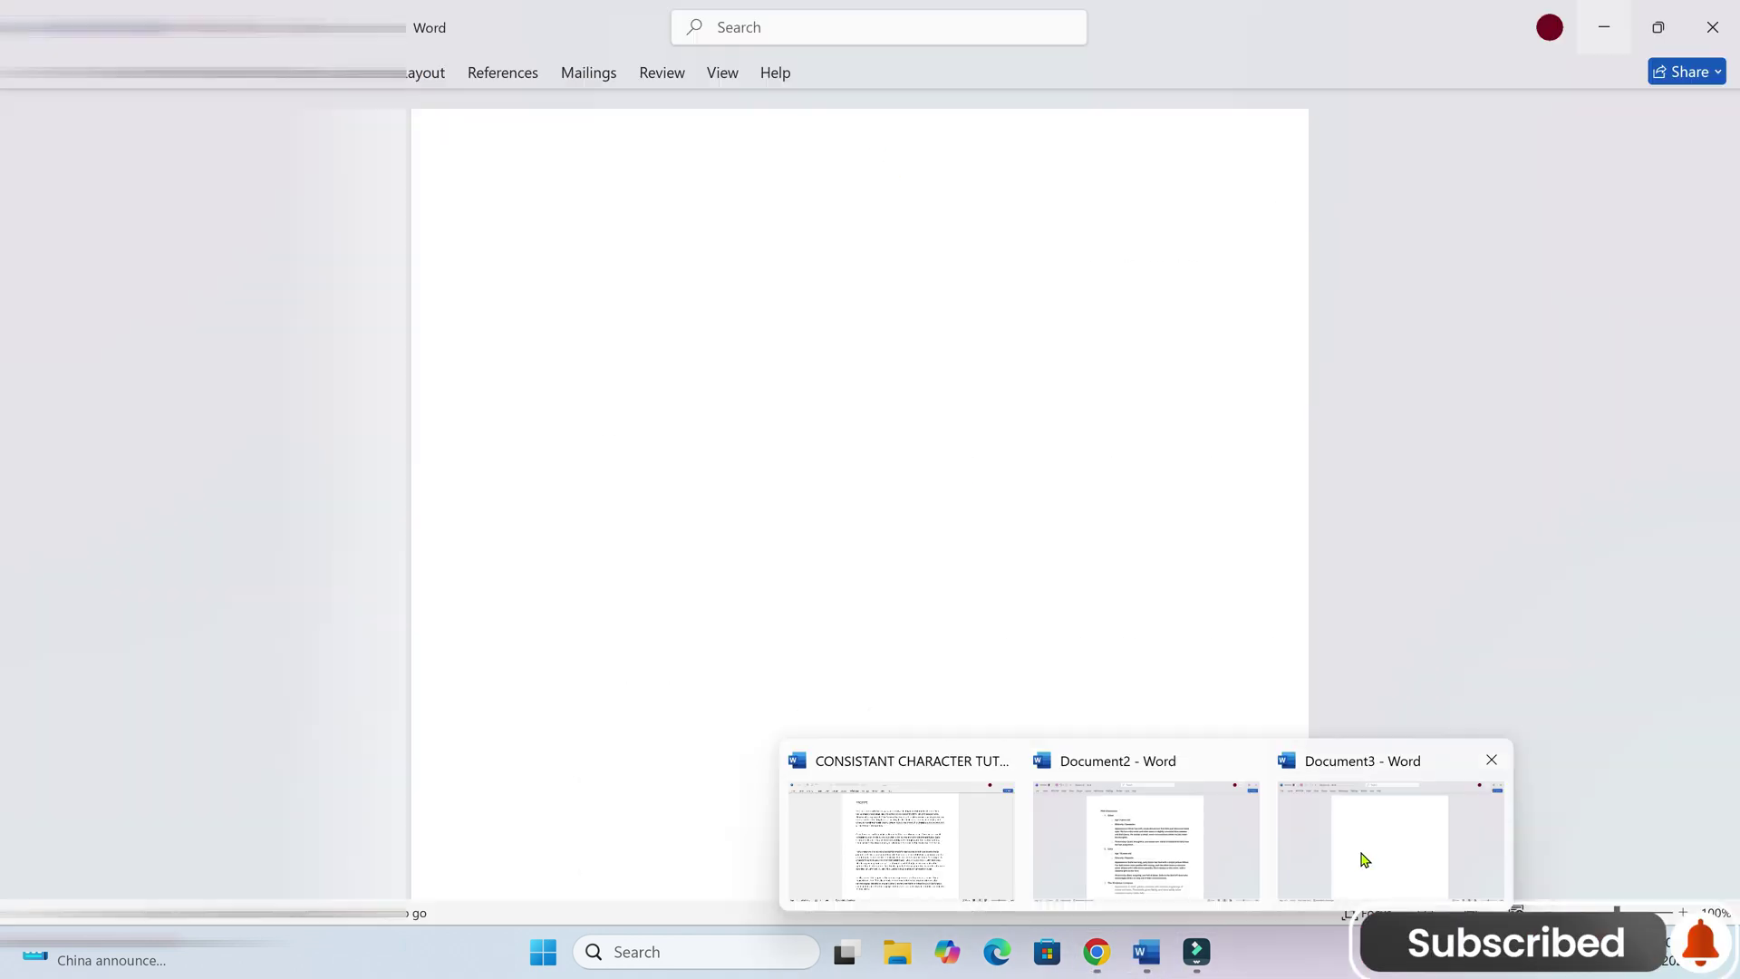
left_click(1363, 859)
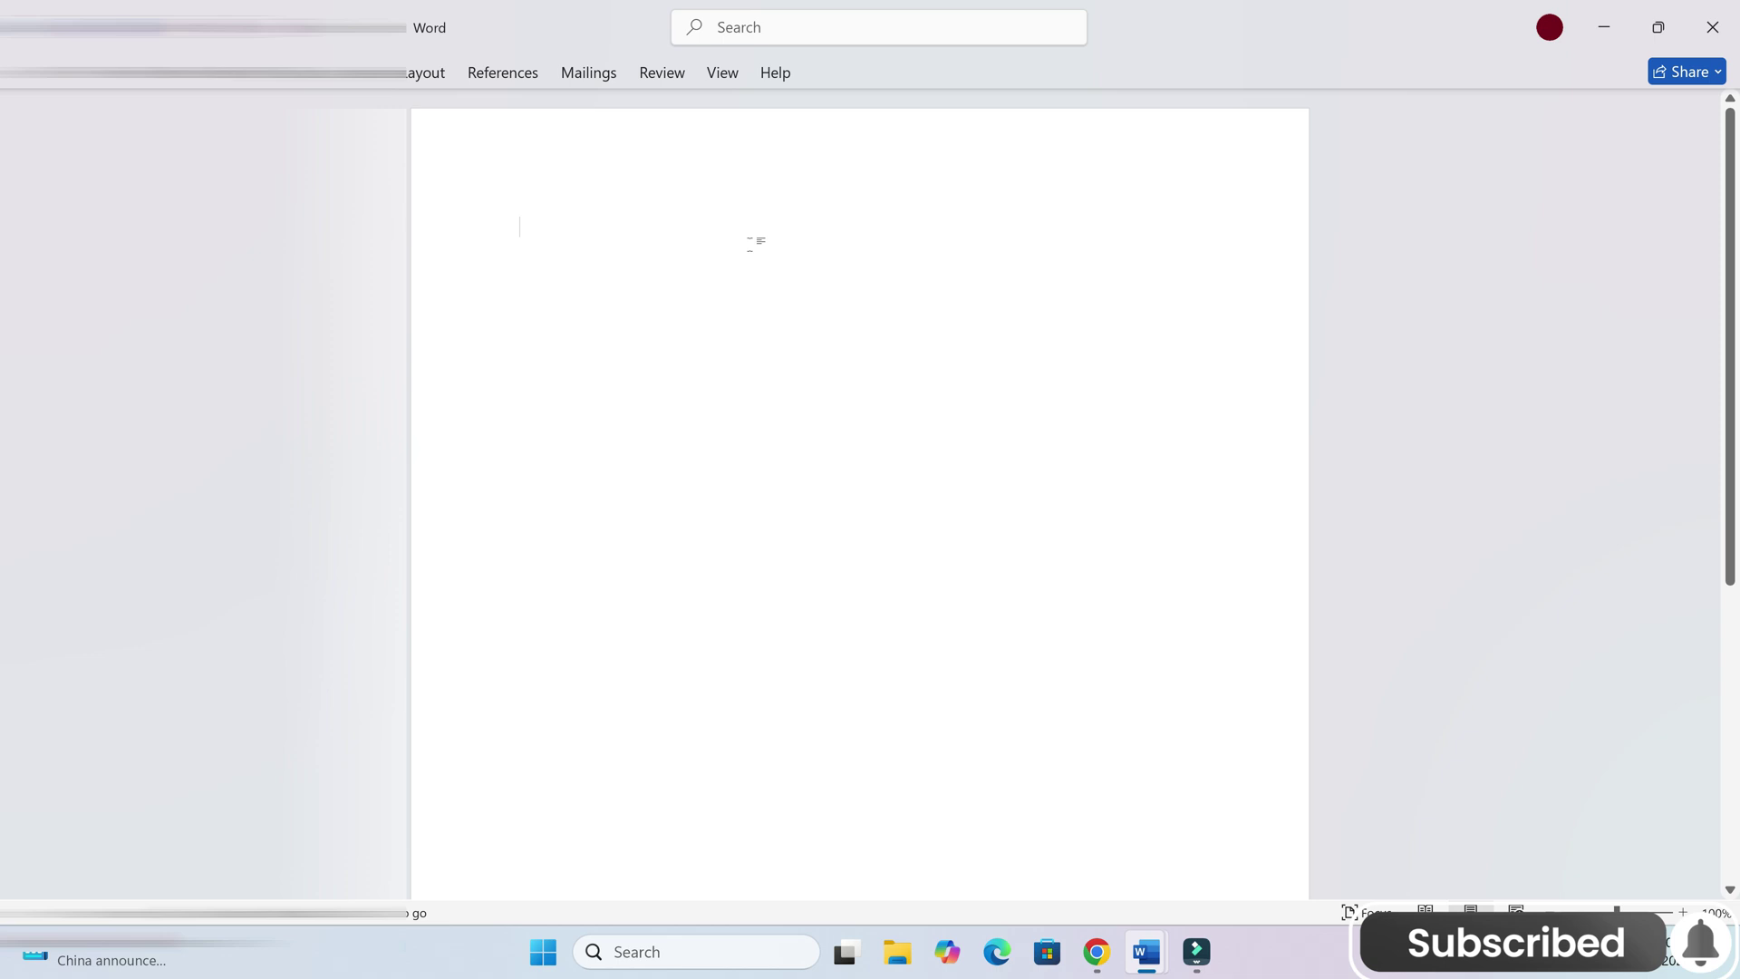
key("ctrl+v")
scroll(750, 245, "up", 20)
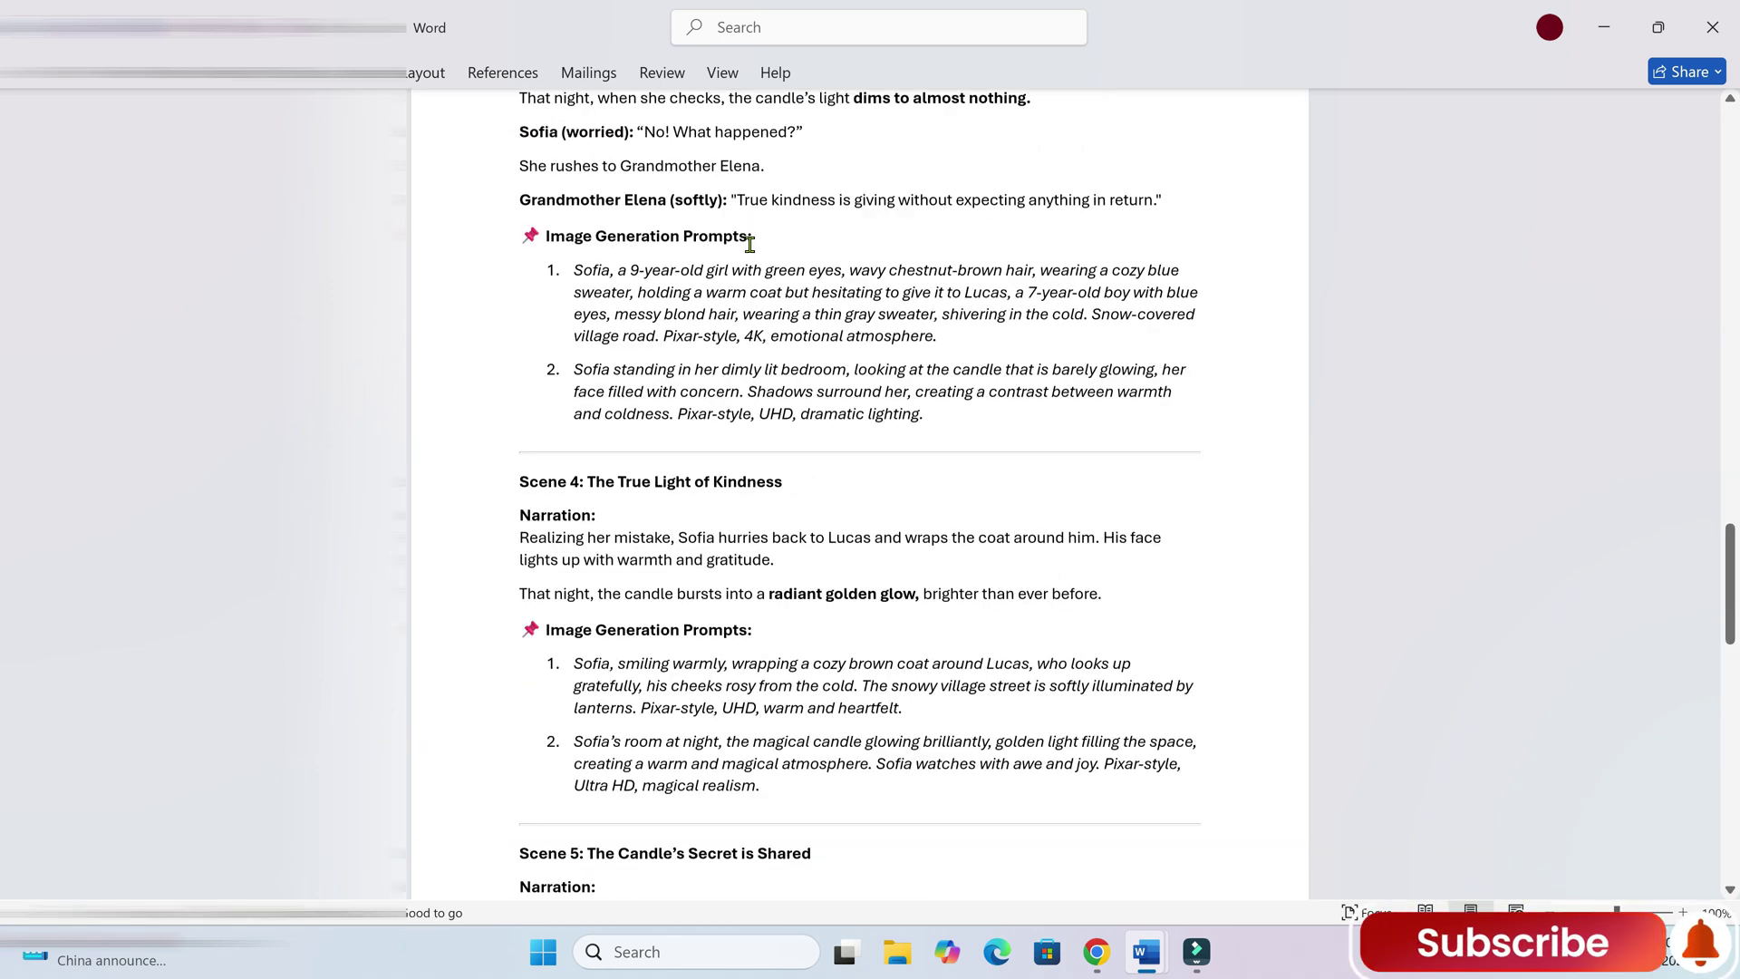
scroll(749, 245, "up", 15)
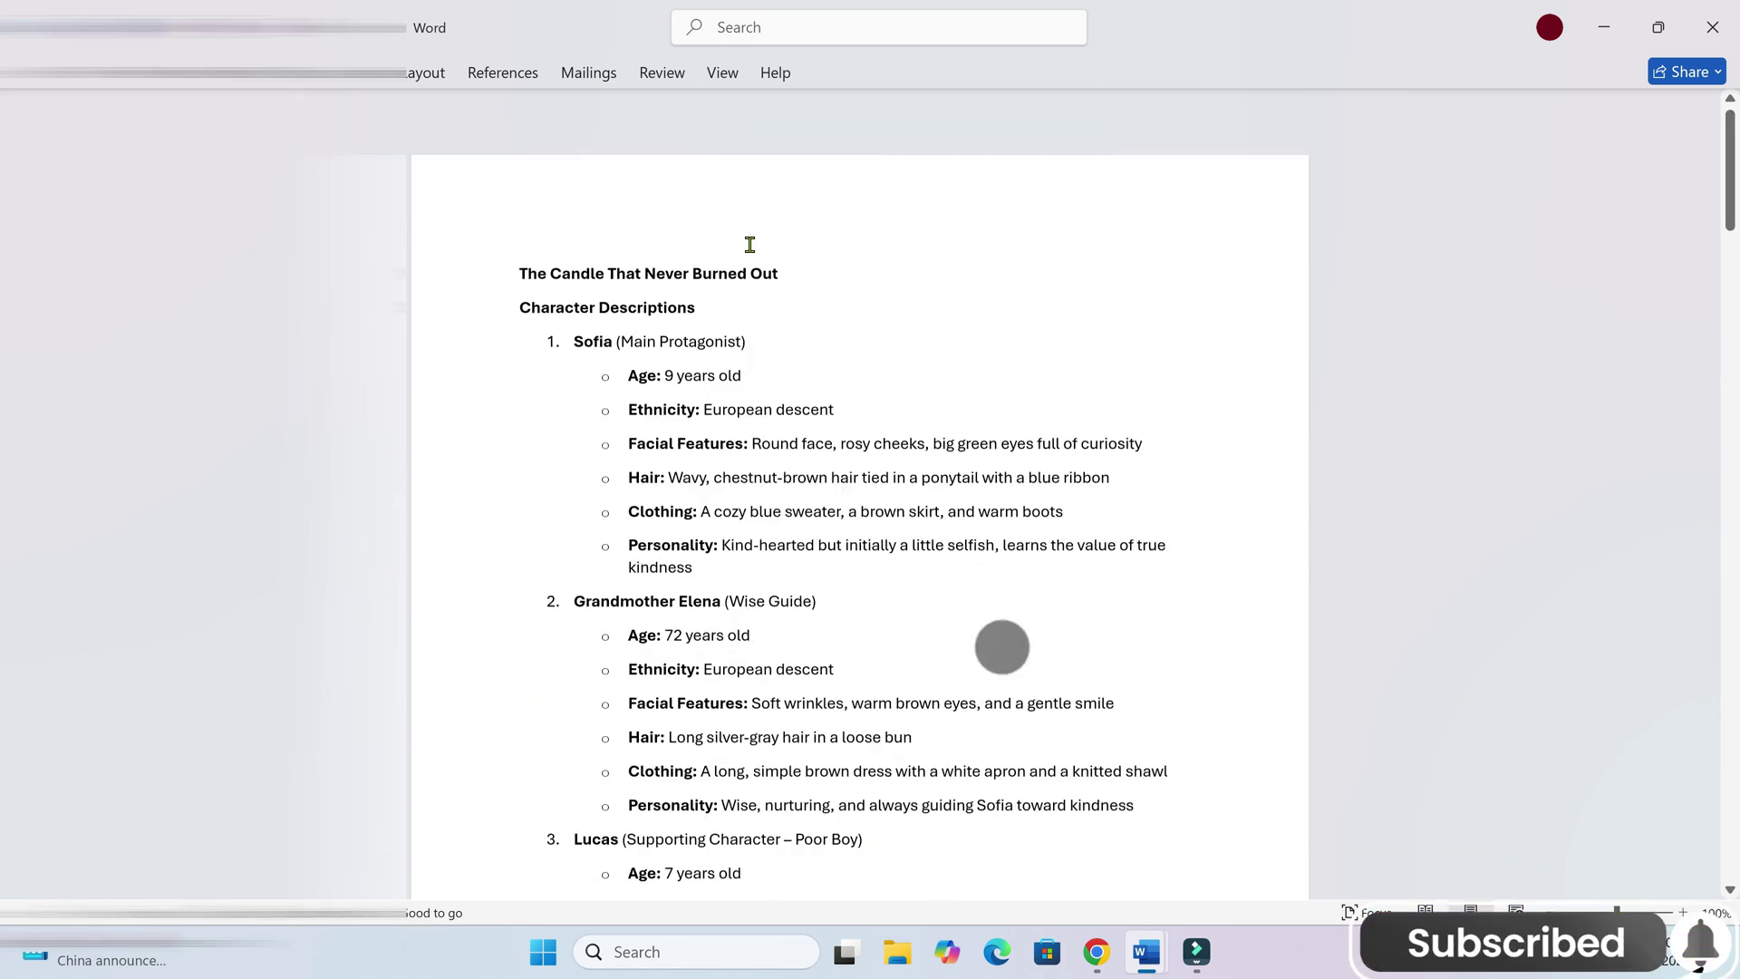
scroll(750, 244, "down", 1)
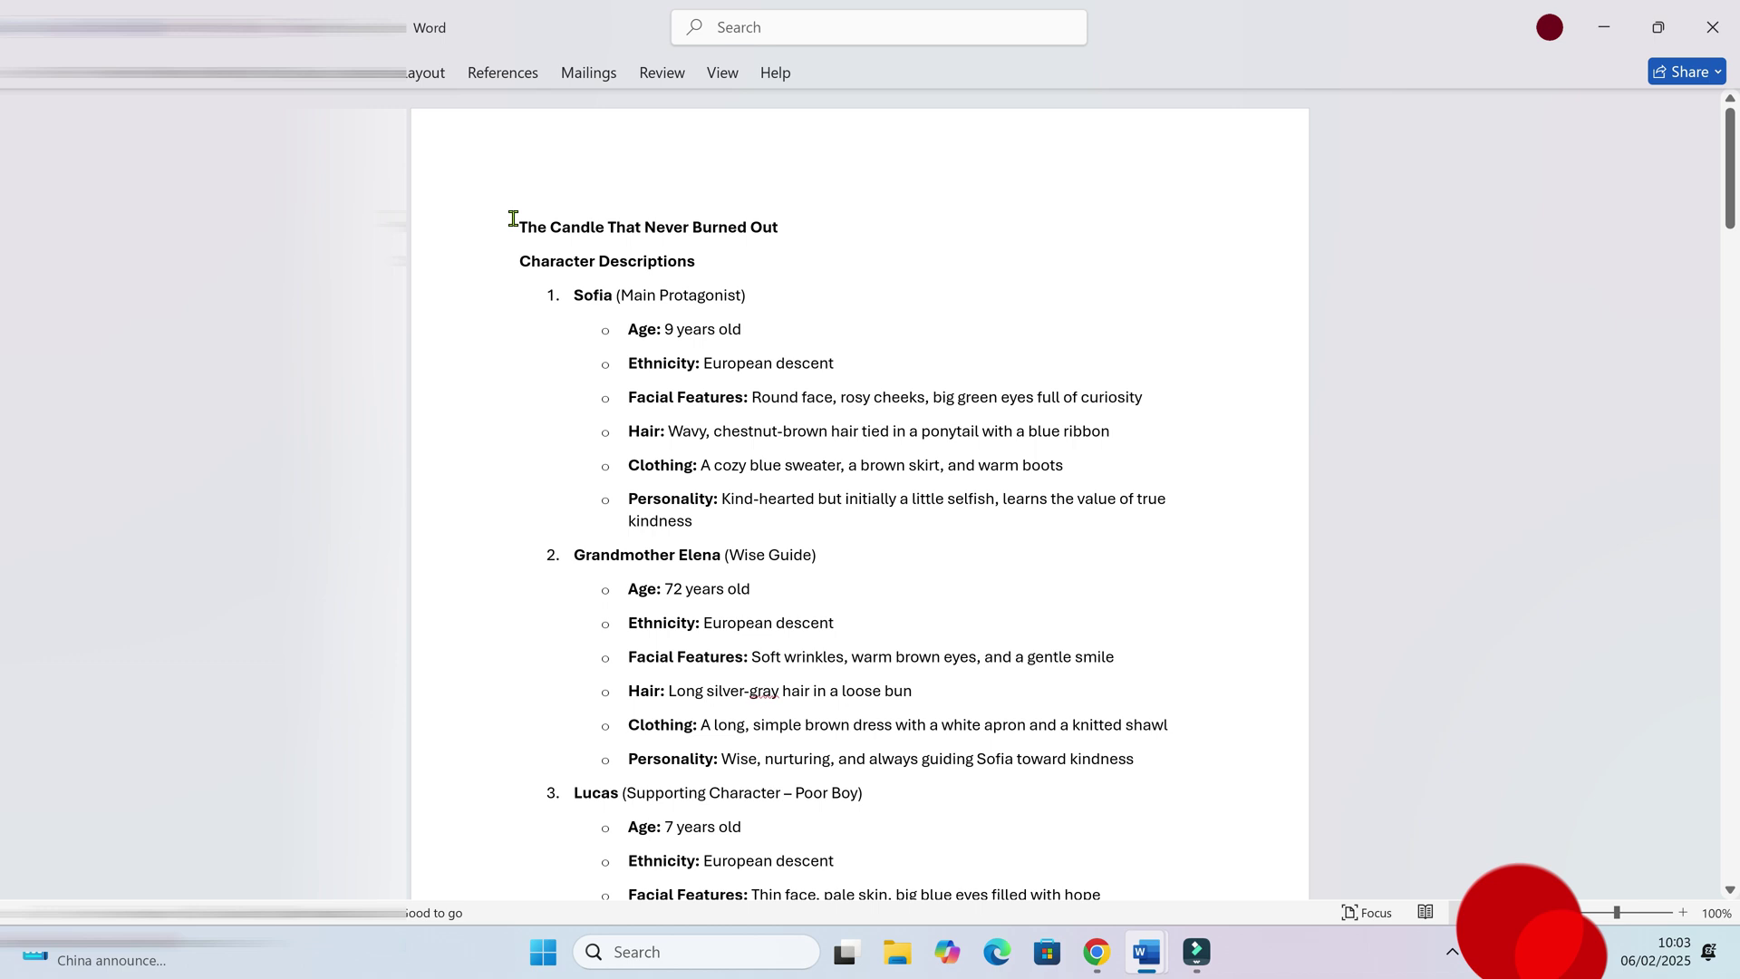
Step: Make the title 'The Candle That Never Burned Out' 22 pt and centred
left_click_drag(509, 224, 781, 226)
left_click(957, 158)
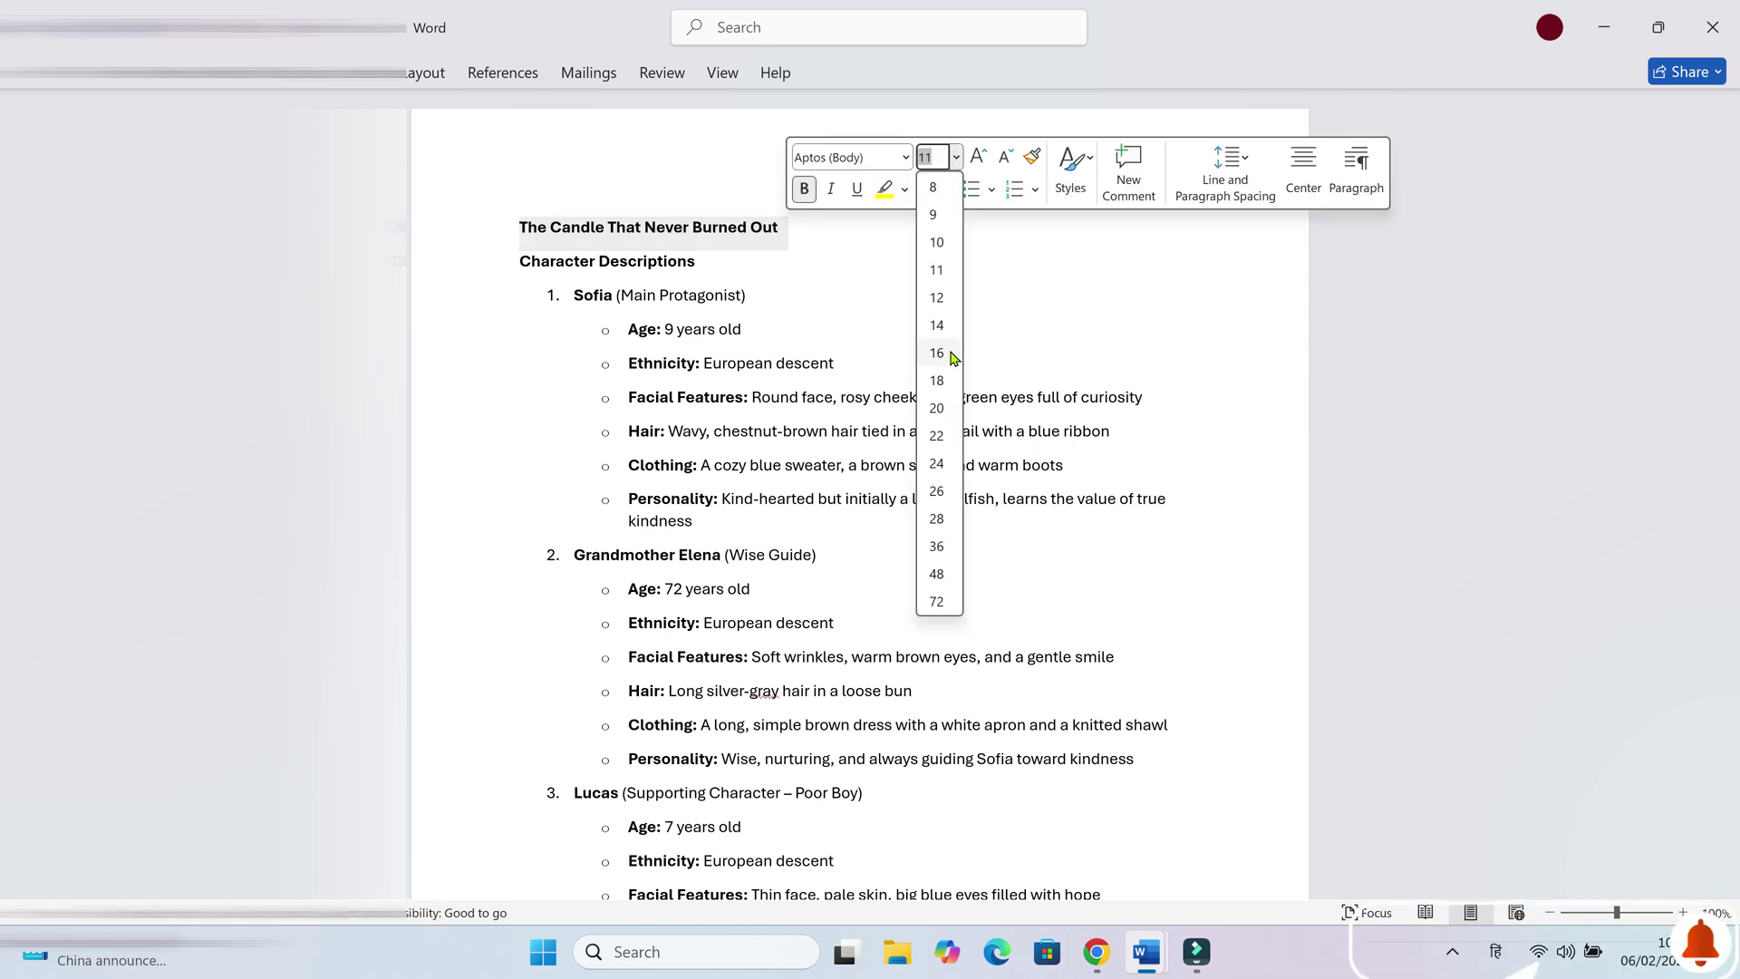
left_click(945, 428)
key("ctrl+e")
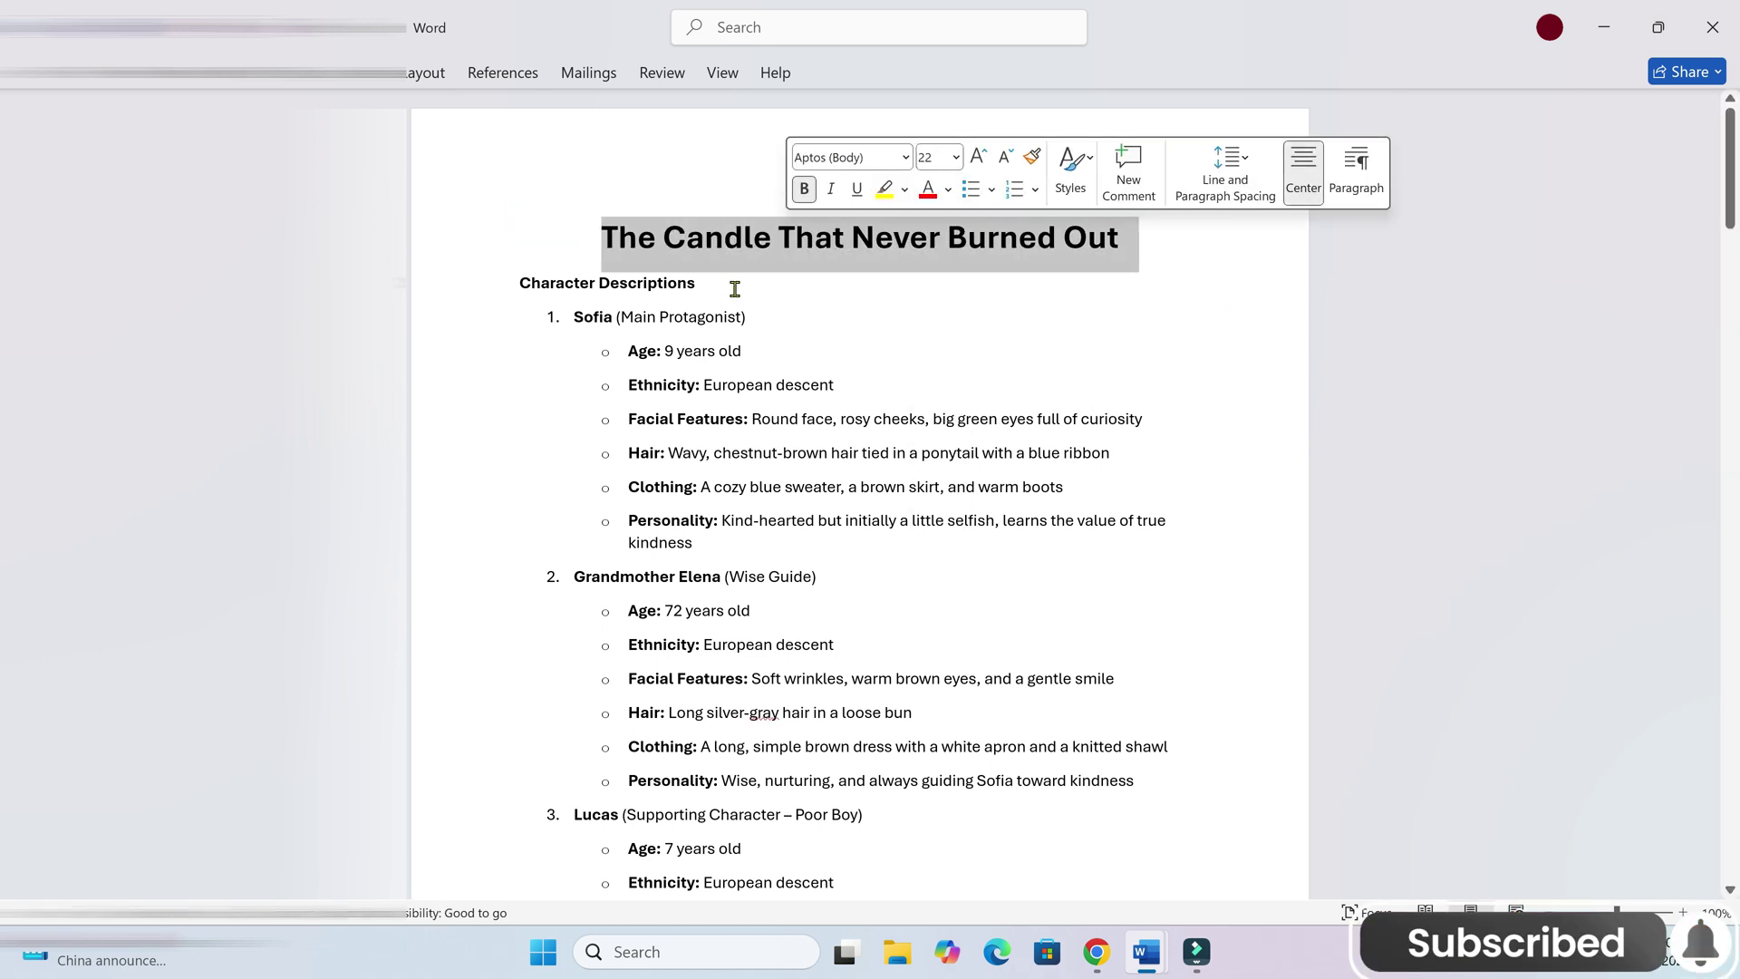
Step: Enlarge the section headings, starting with Character Descriptions
left_click_drag(735, 288, 509, 282)
left_click(683, 210)
left_click(664, 405)
left_click(1427, 382)
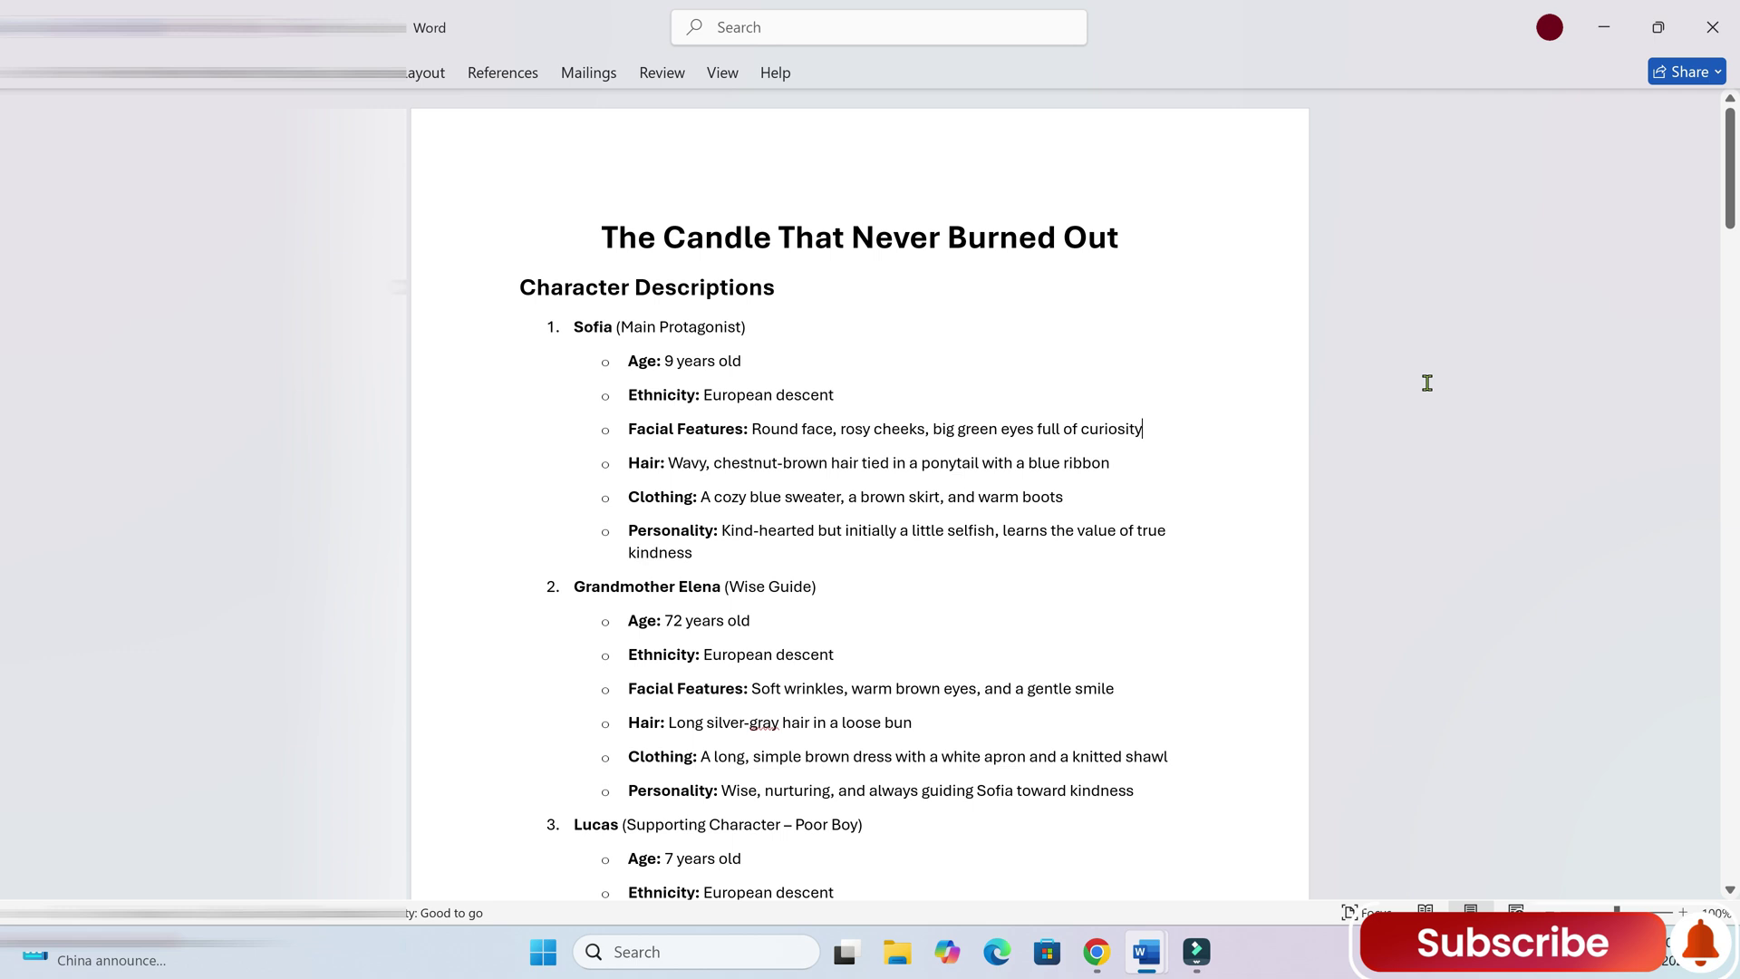
scroll(1427, 383, "down", 8)
left_click_drag(776, 413, 515, 414)
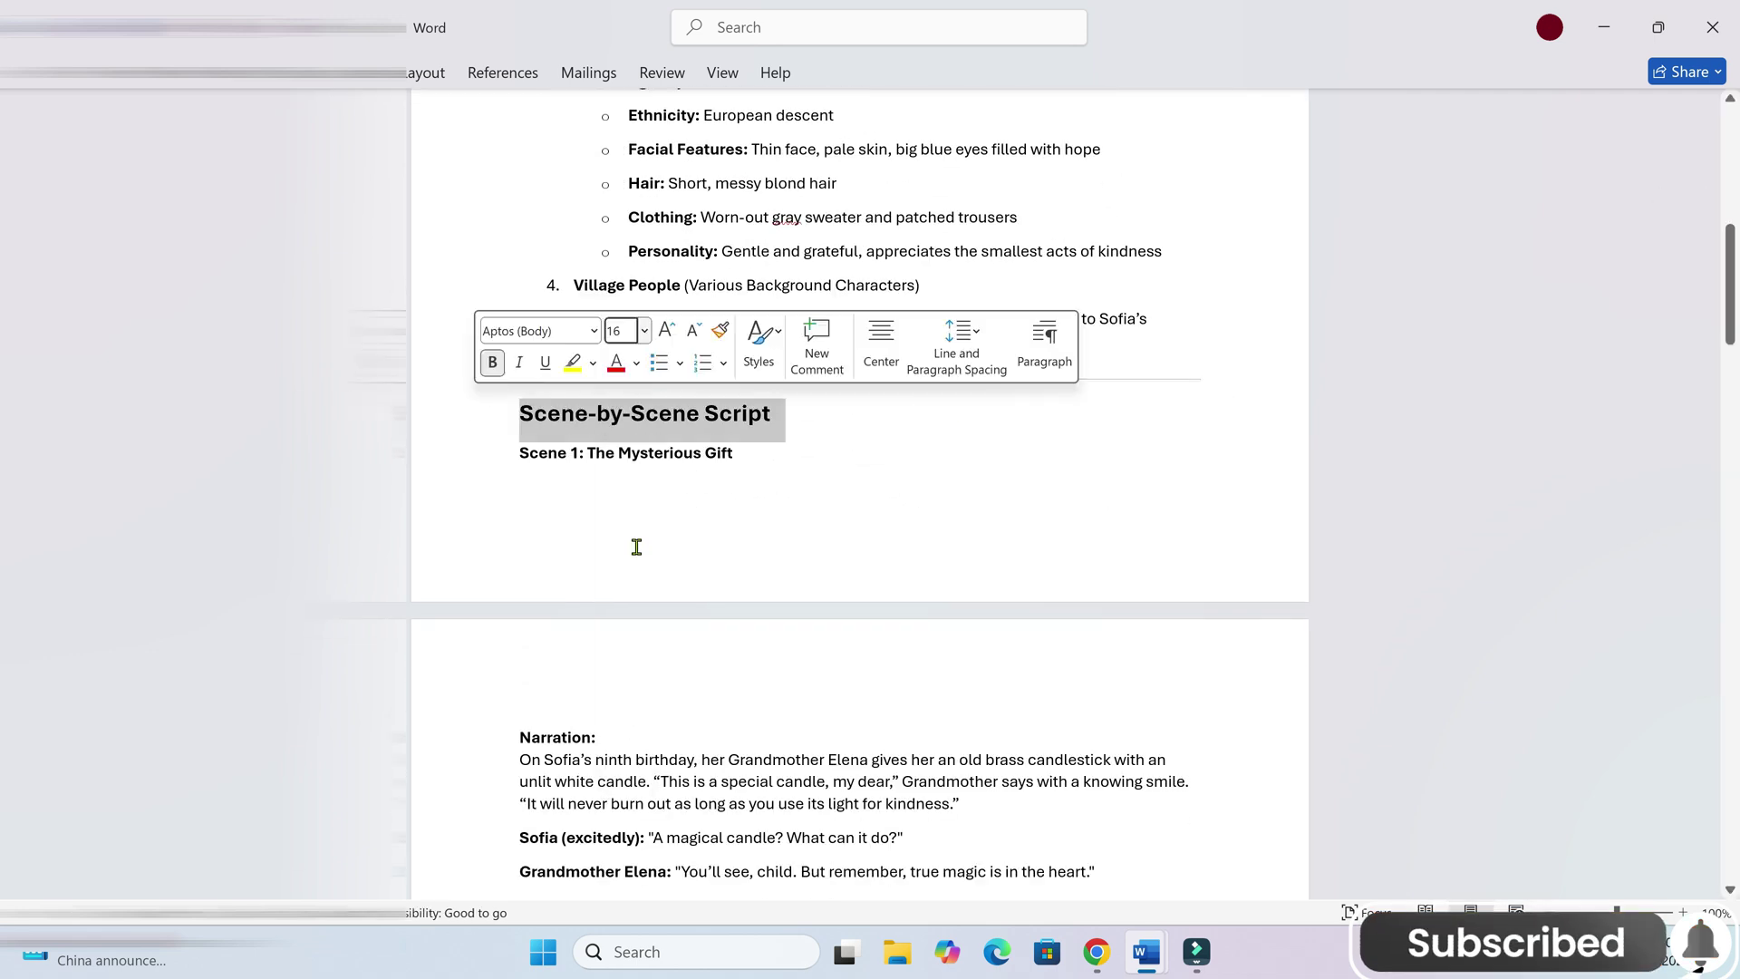
scroll(636, 546, "down", 20)
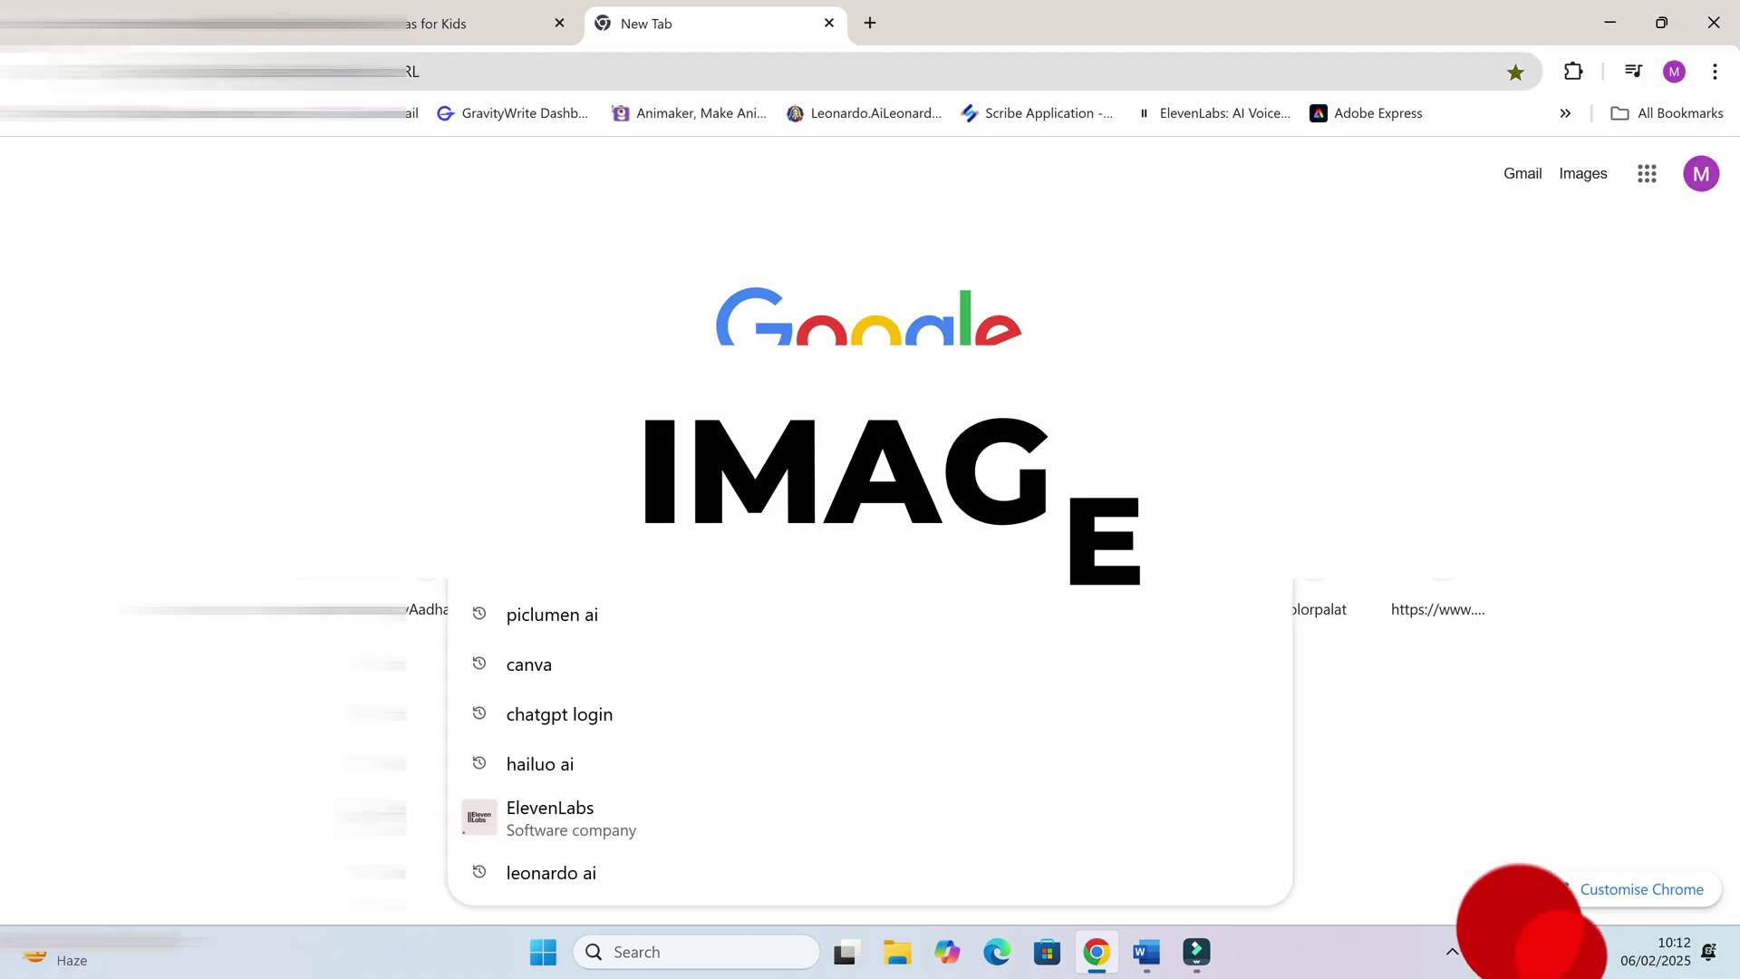
Step: Search for PicLumen AI, open its Create page, and dismiss the 30-day storage notice
type("piclumen")
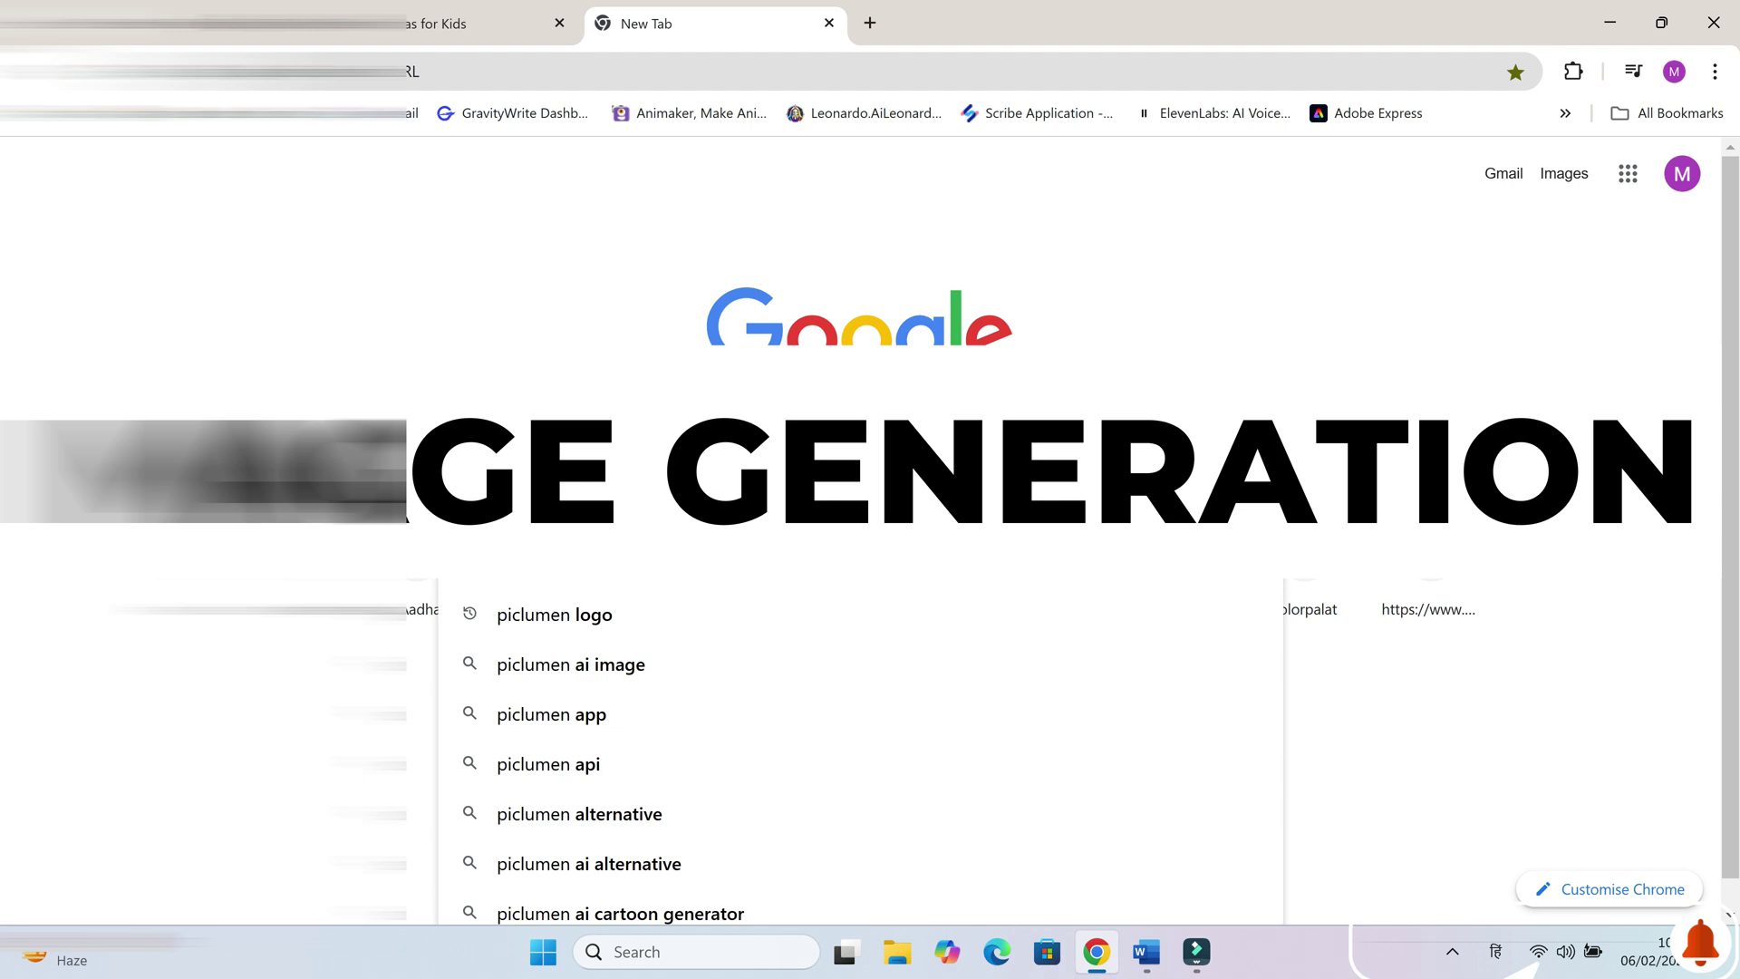
type(" a")
key("Return")
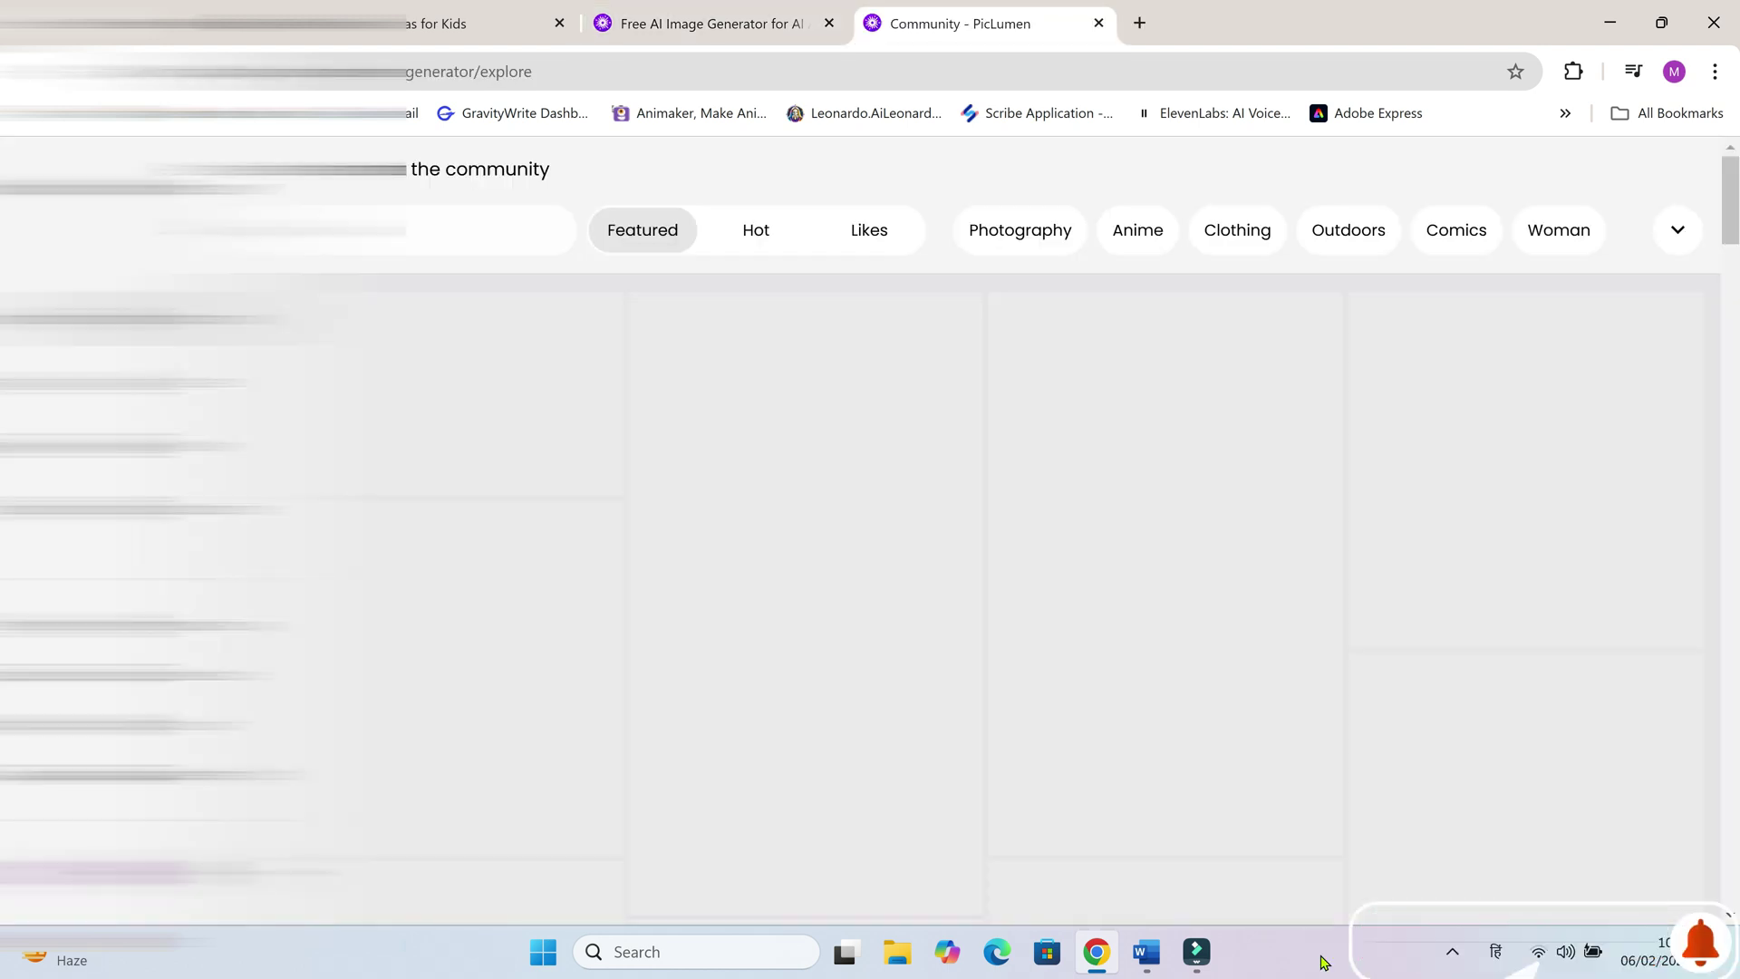
left_click(1458, 959)
left_click(1462, 968)
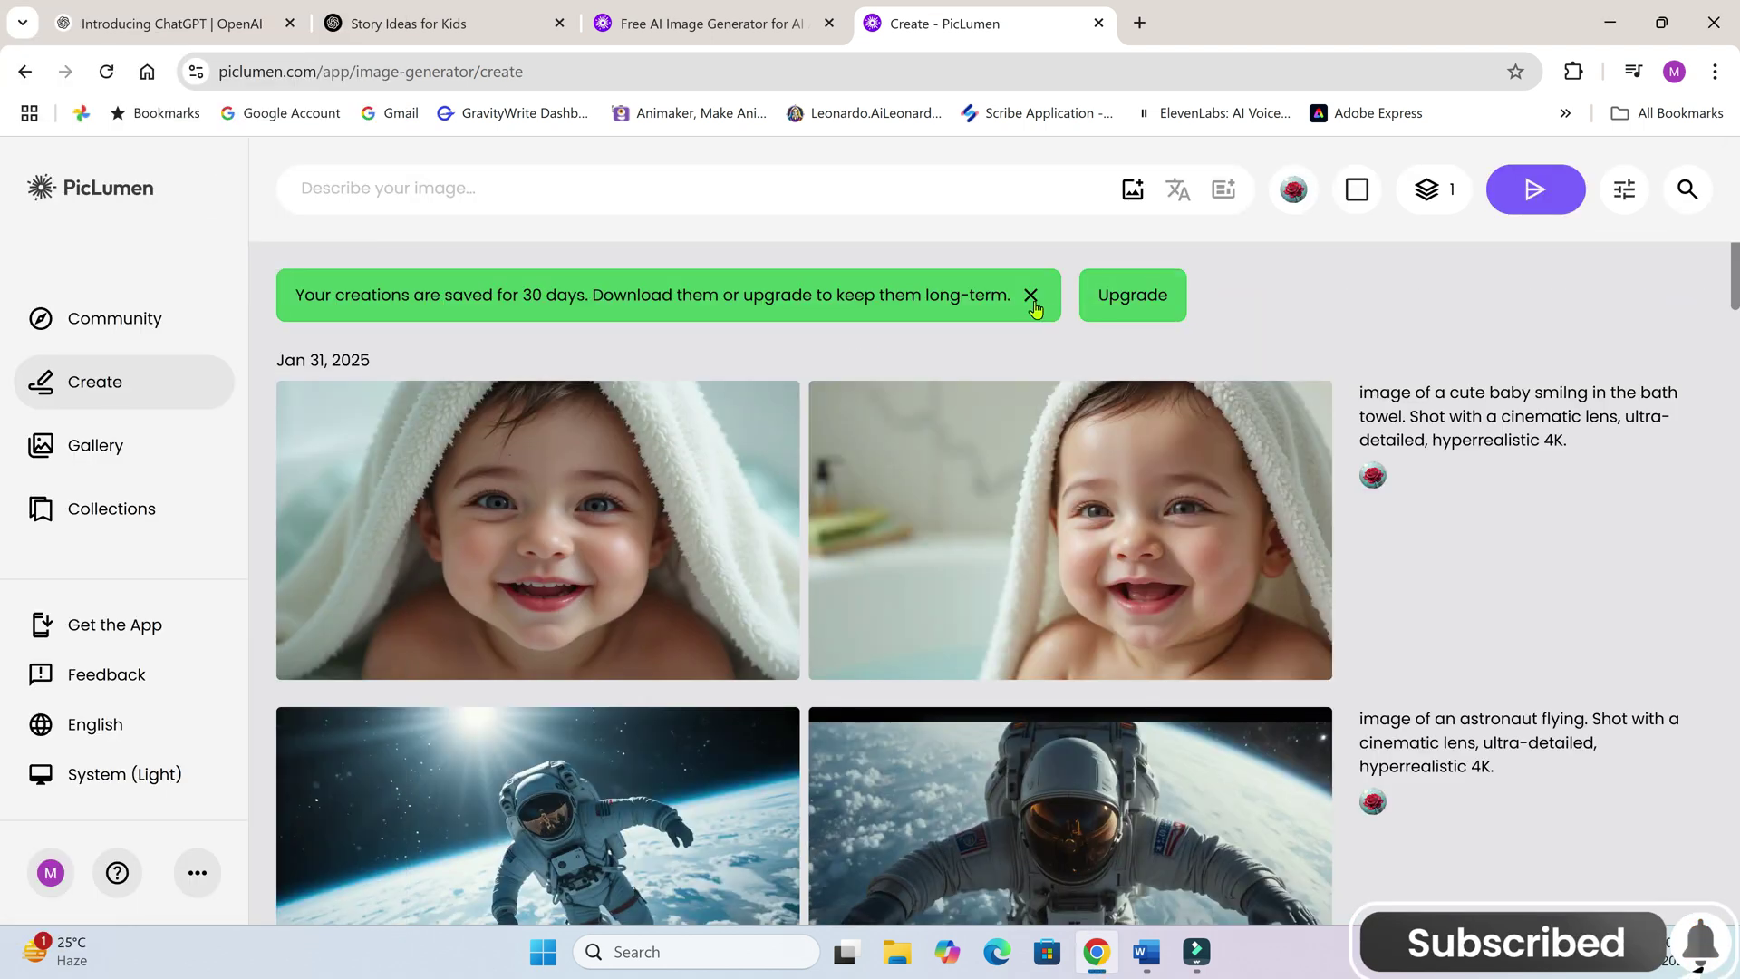
left_click(1031, 296)
left_click(942, 563)
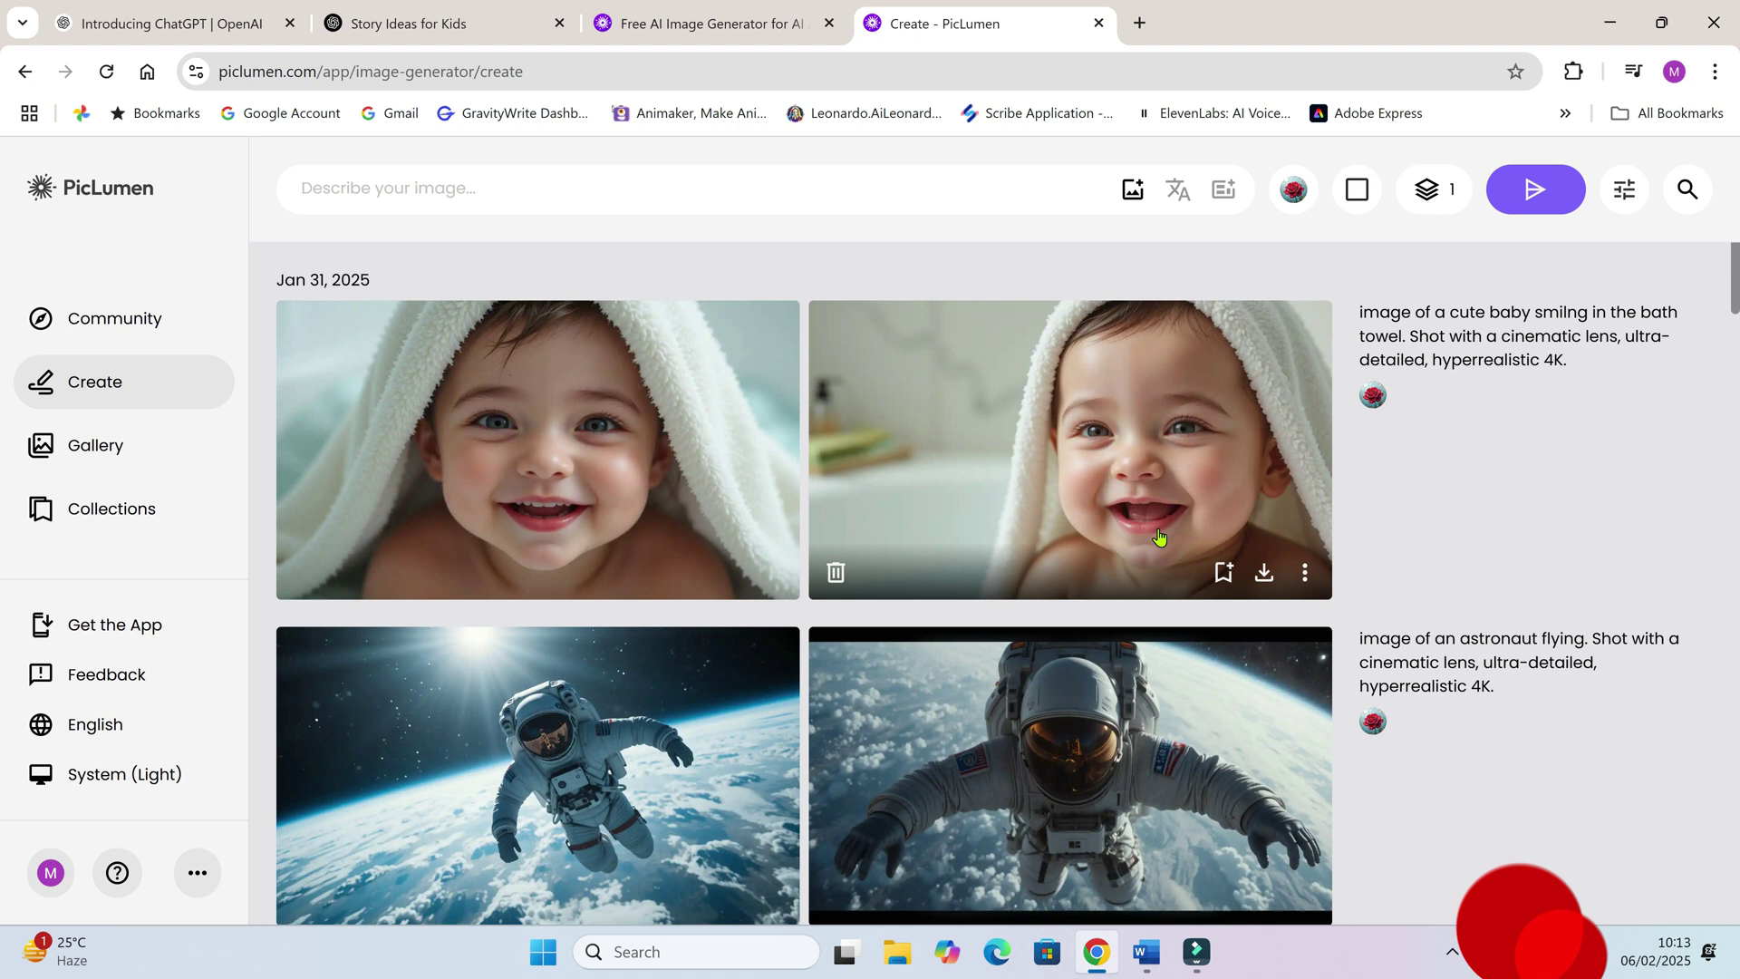
Step: Copy Scene 1's Image Prompt 1 from the Word document and return to PicLumen
mouse_move(1146, 952)
left_click(1303, 849)
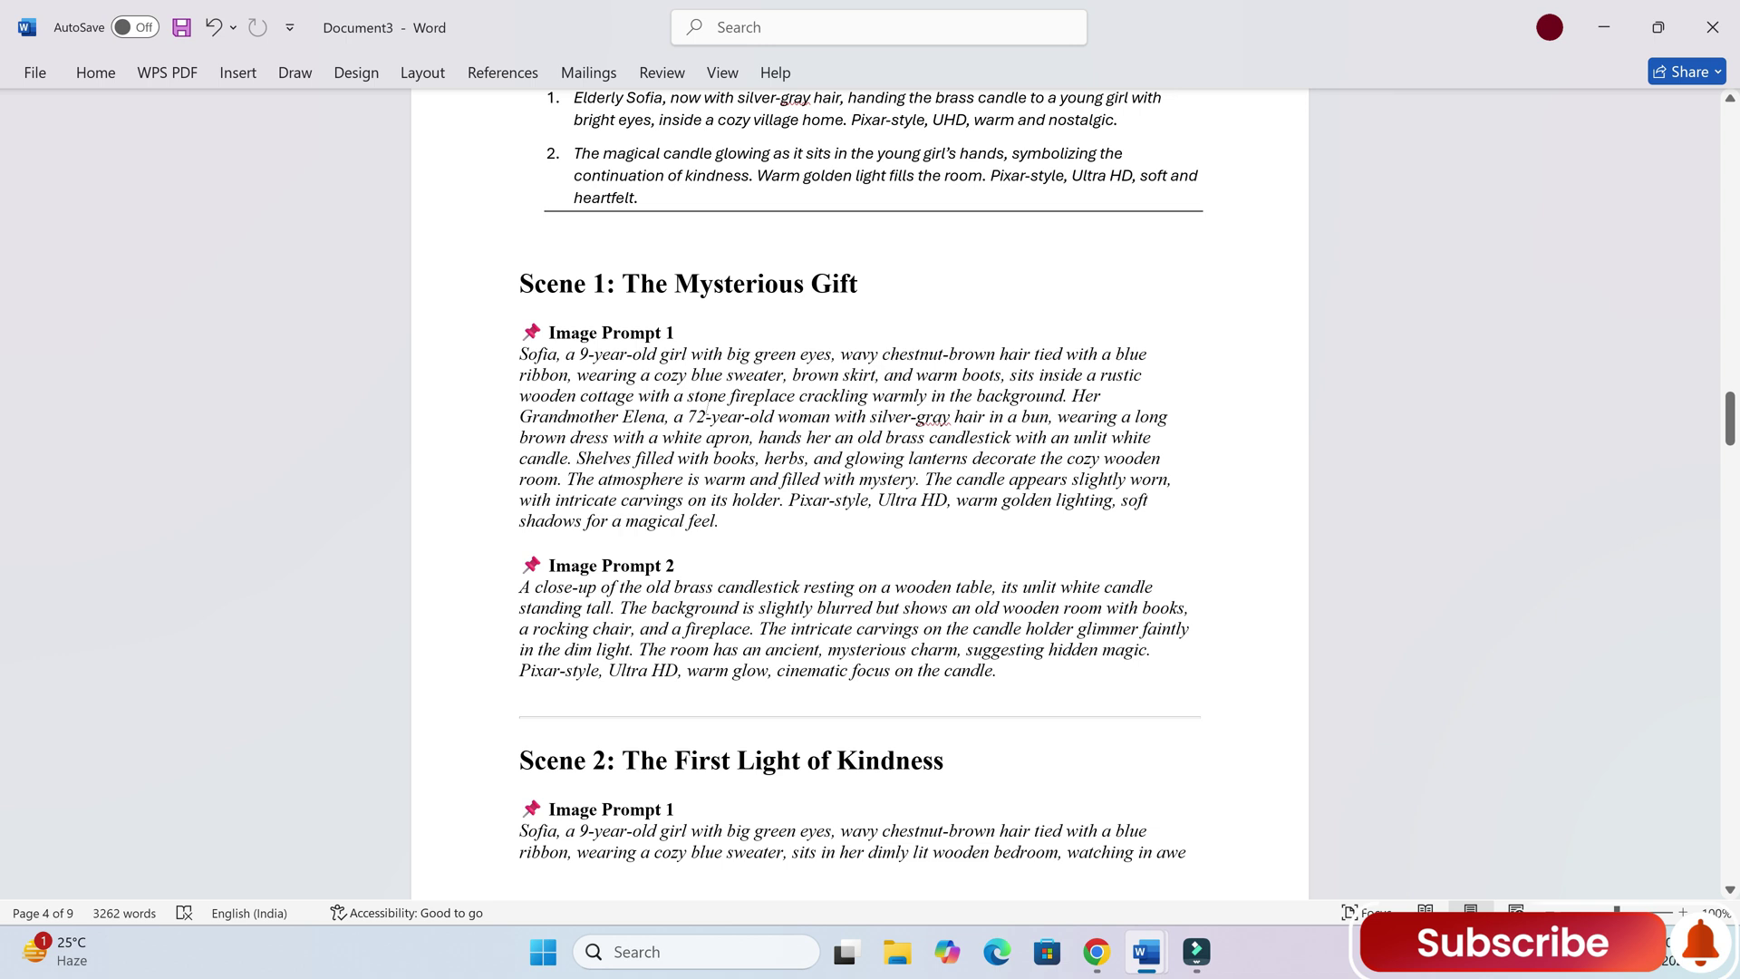
left_click_drag(520, 353, 739, 530)
key("ctrl+c")
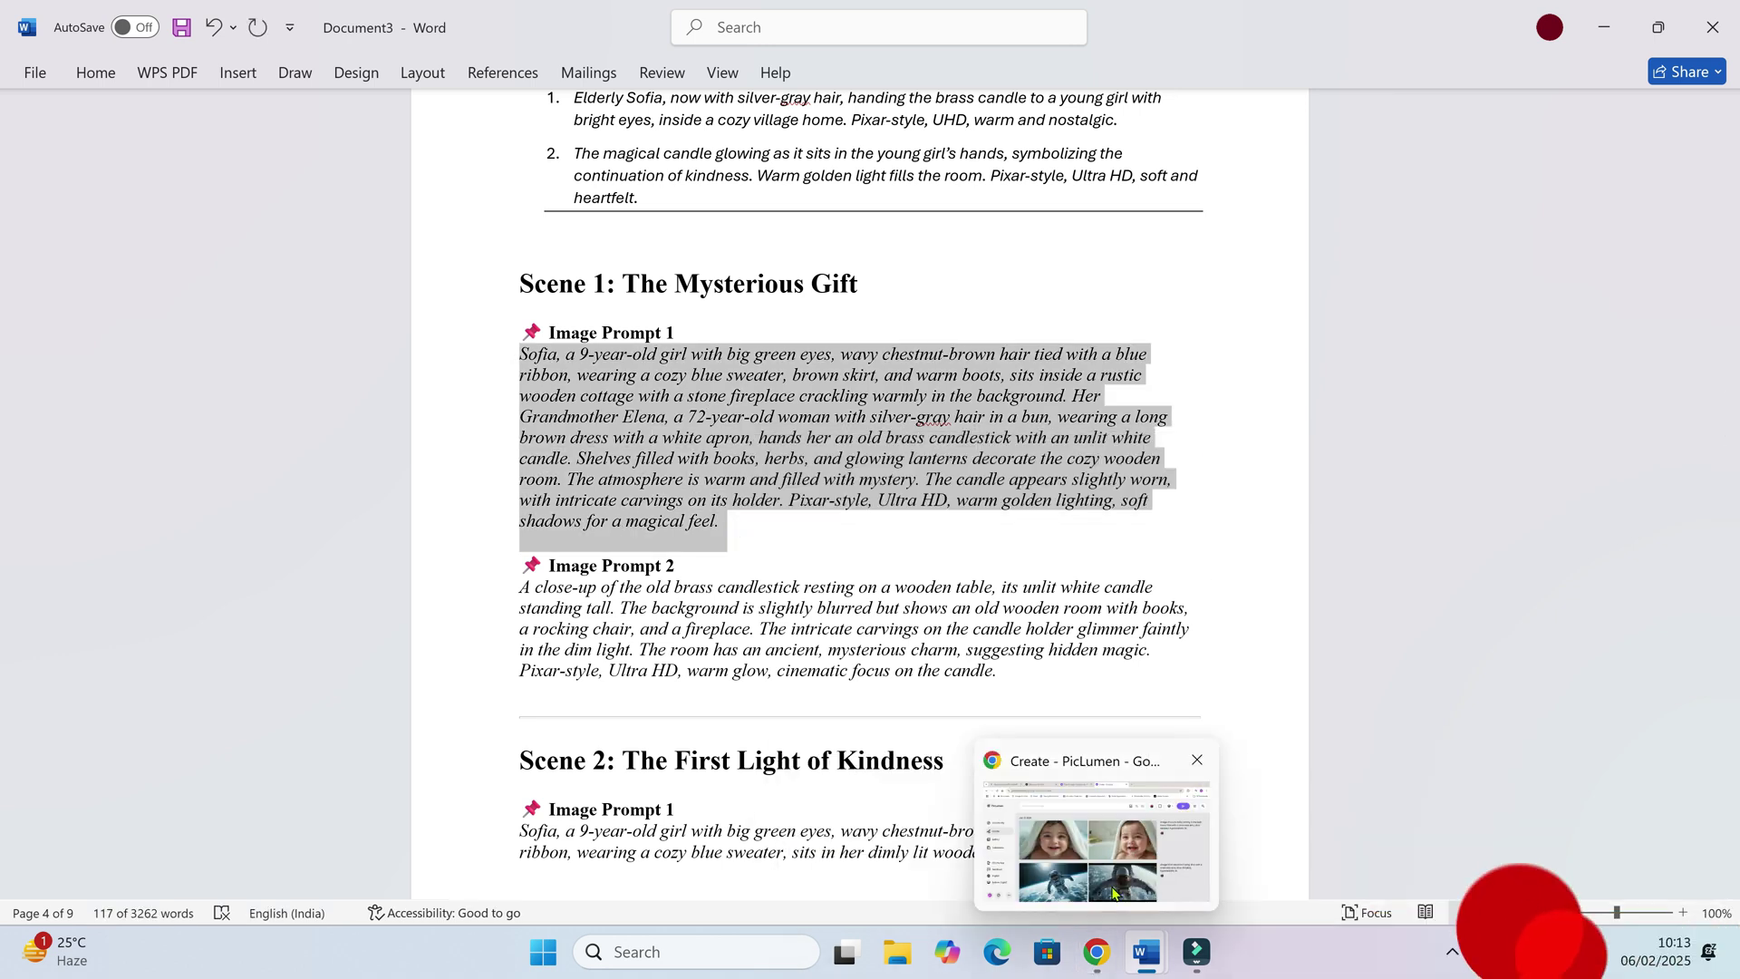
left_click(1097, 952)
Step: Paste the Scene 1 Sofia and Grandmother Elena prompt into the description box
left_click(452, 195)
key("ctrl+v")
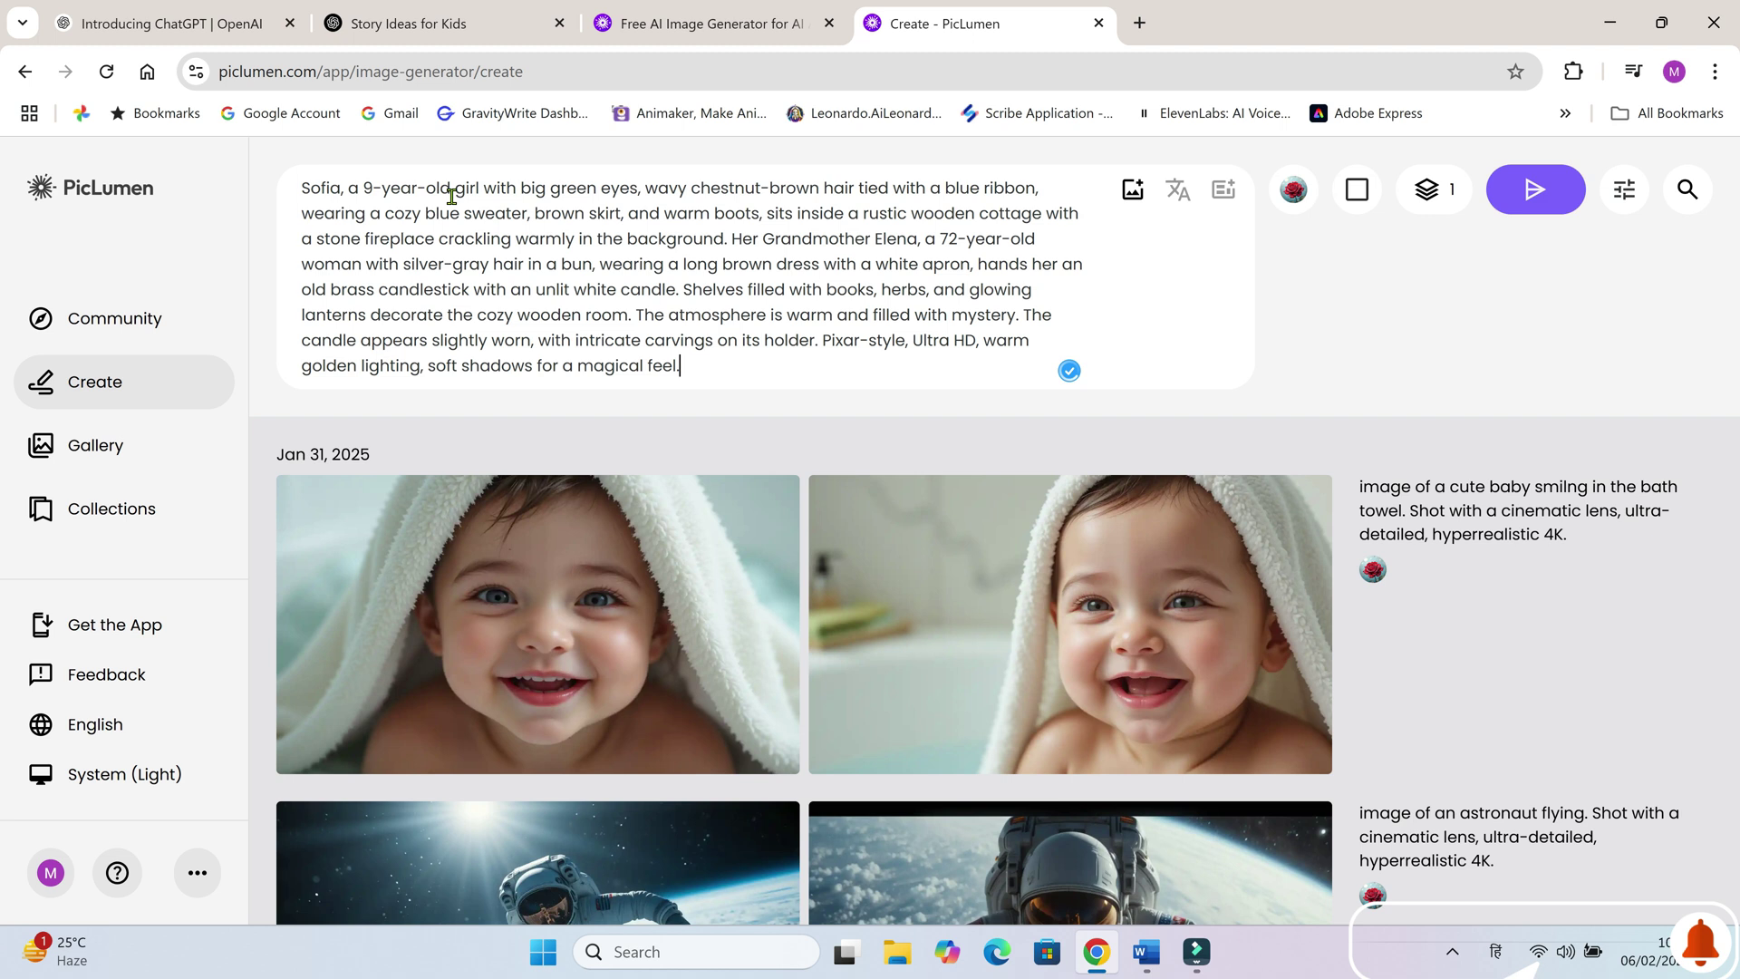
key("Return")
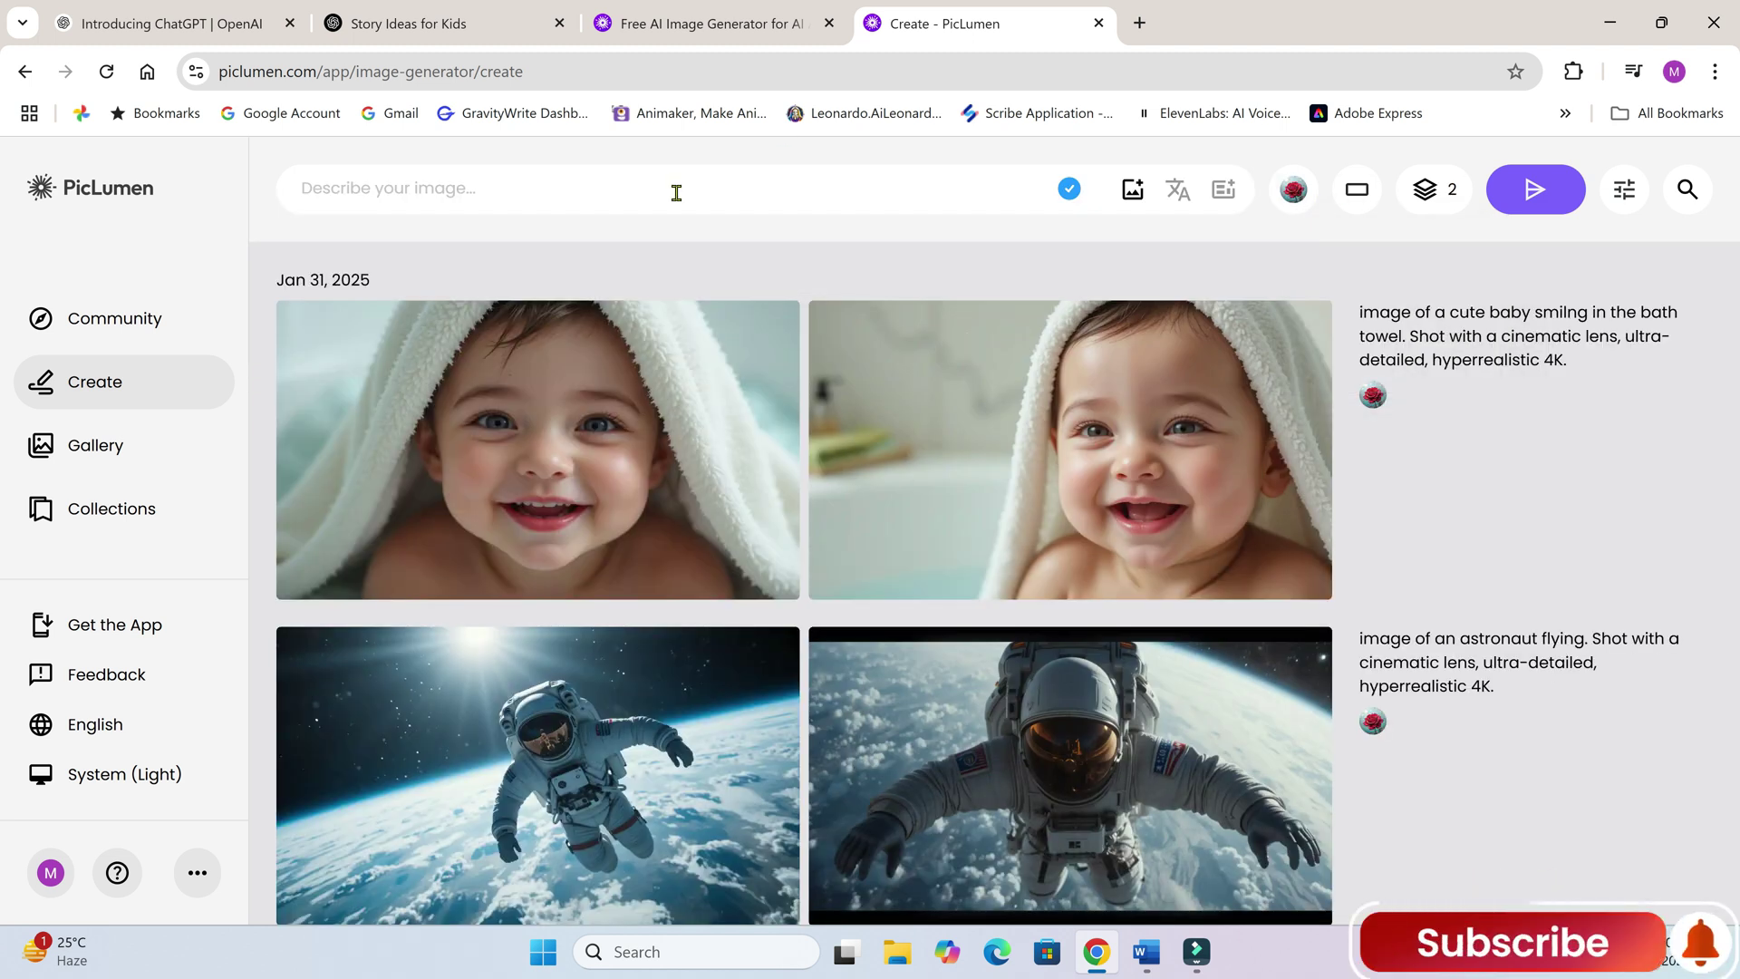
key("ctrl+v")
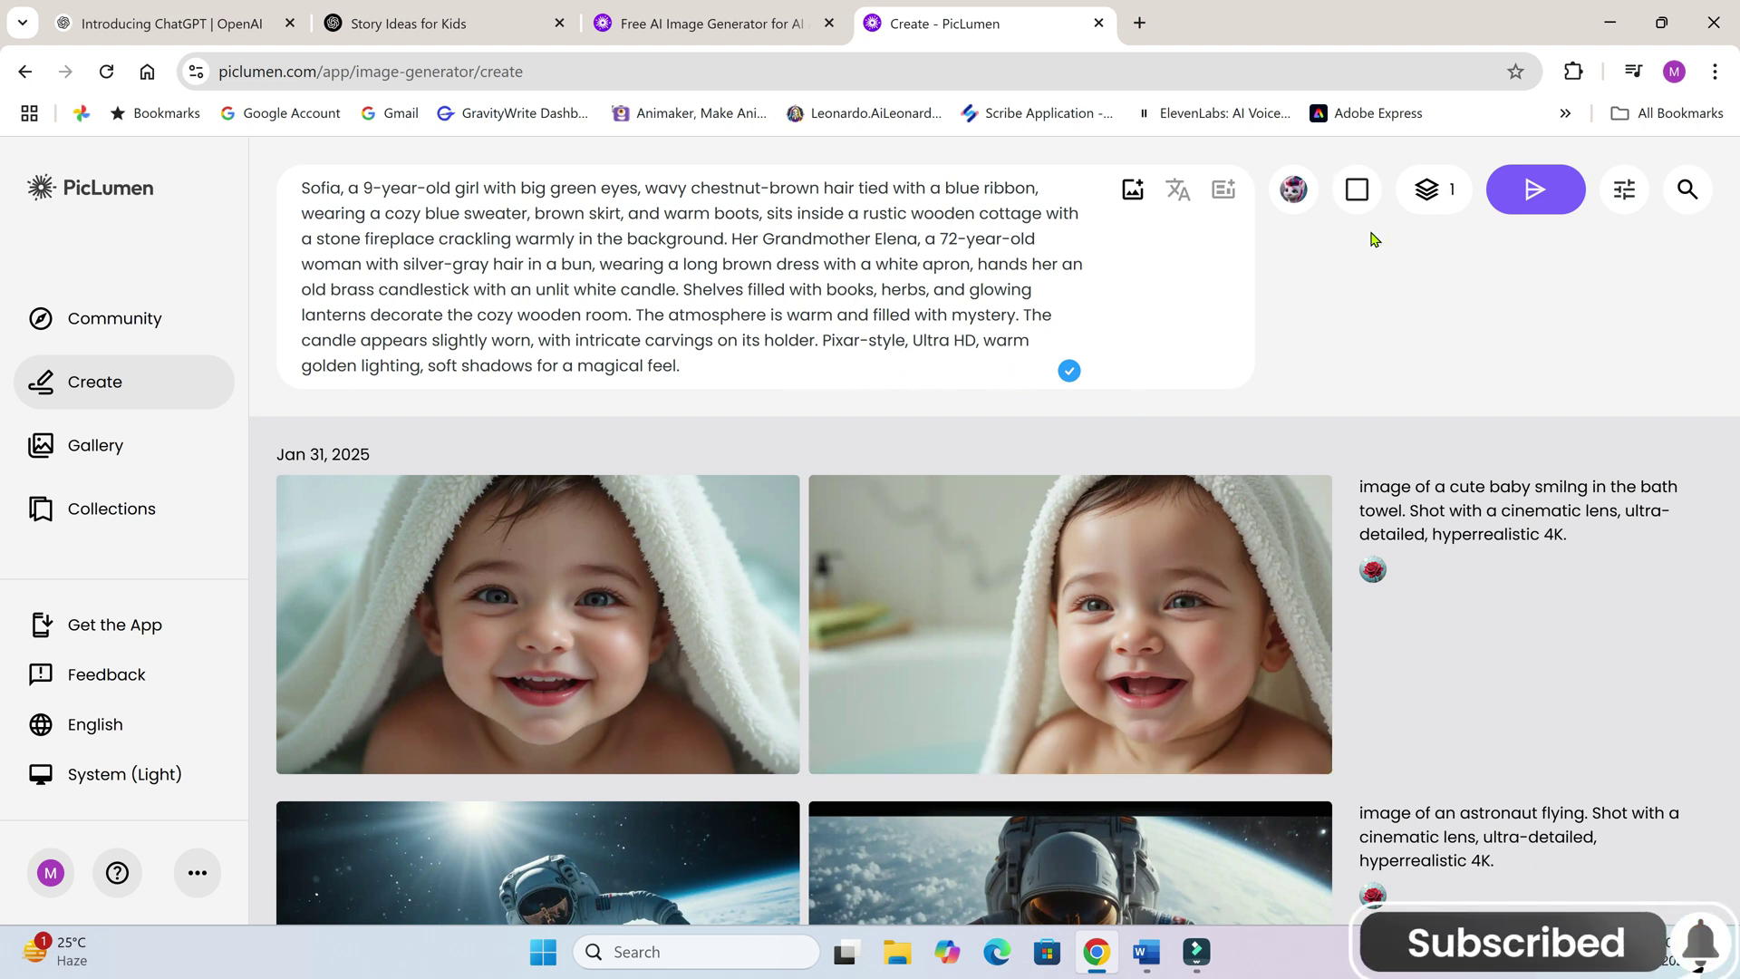
Step: Set aspect ratio 8:5 and 2 images per batch, then generate
left_click(1357, 189)
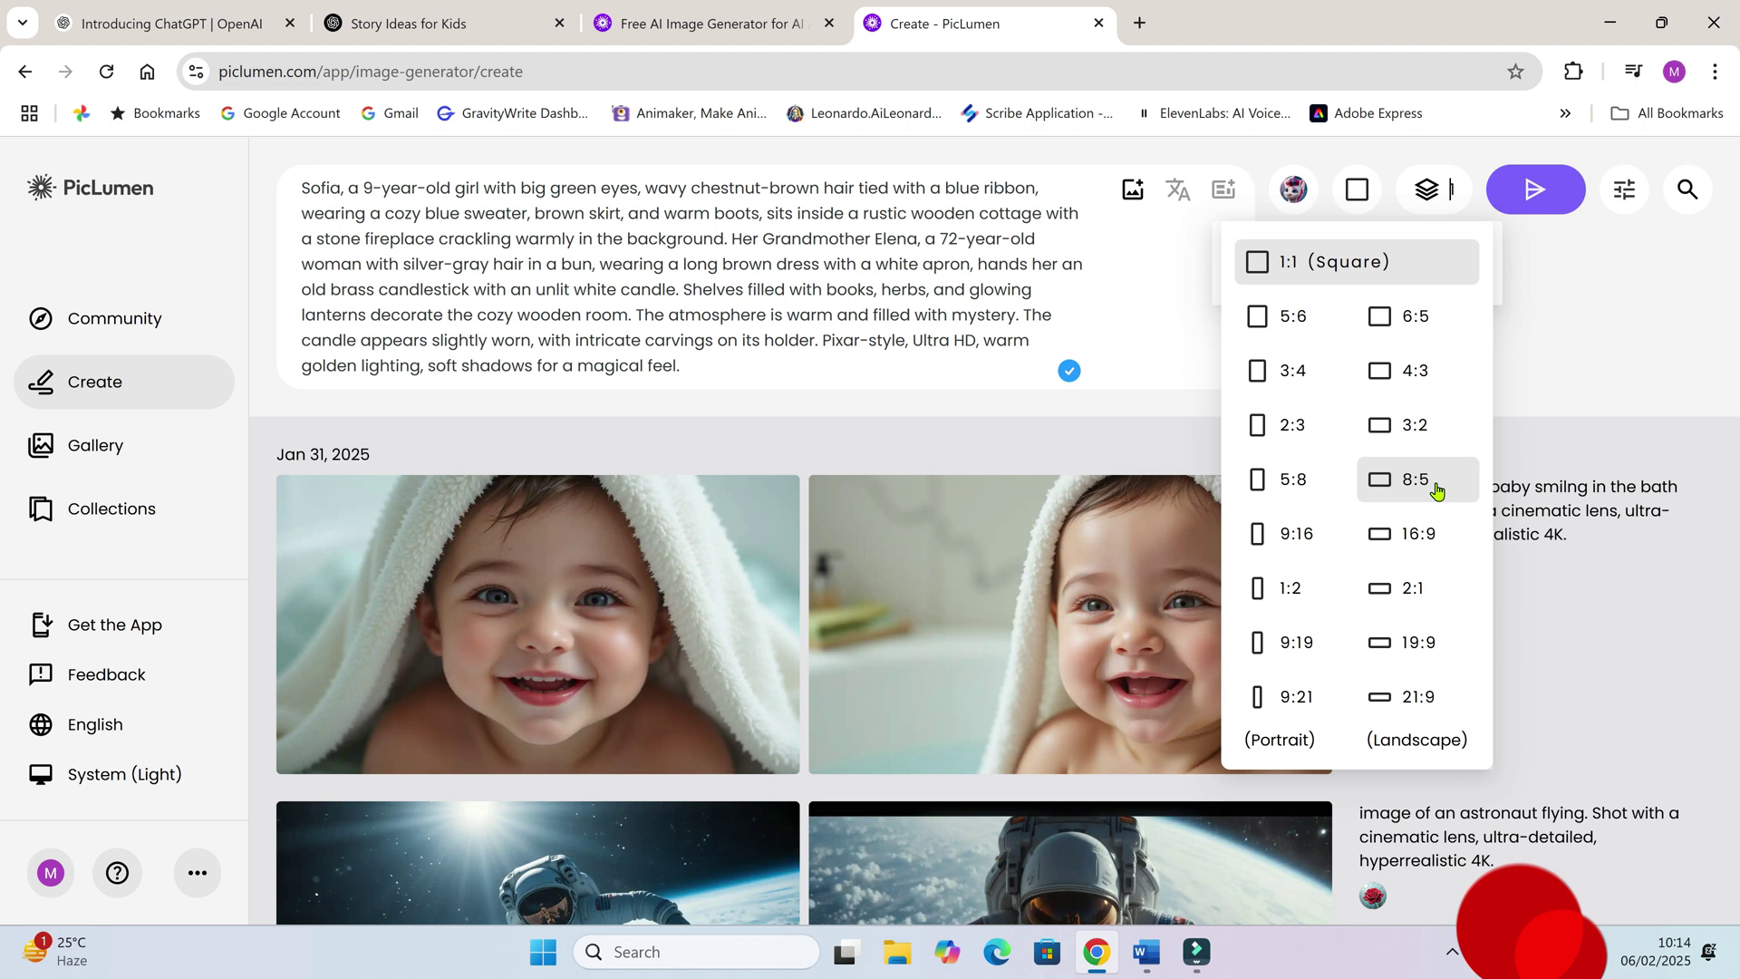
left_click(1437, 490)
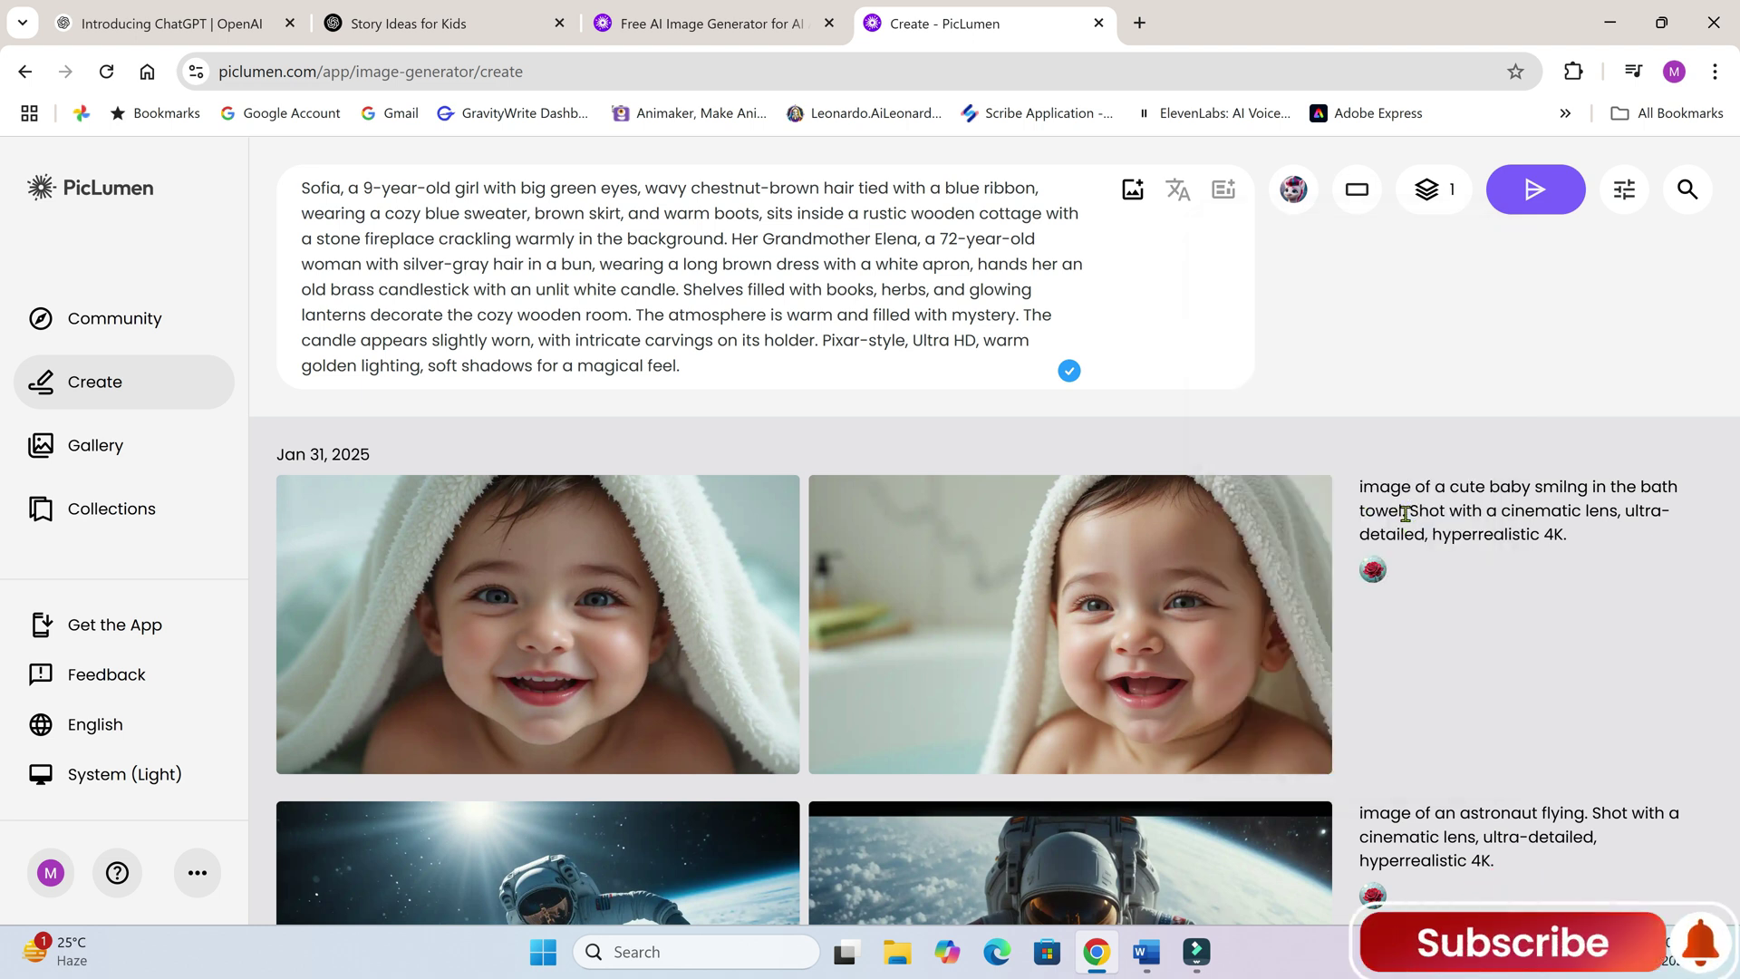
left_click(1438, 209)
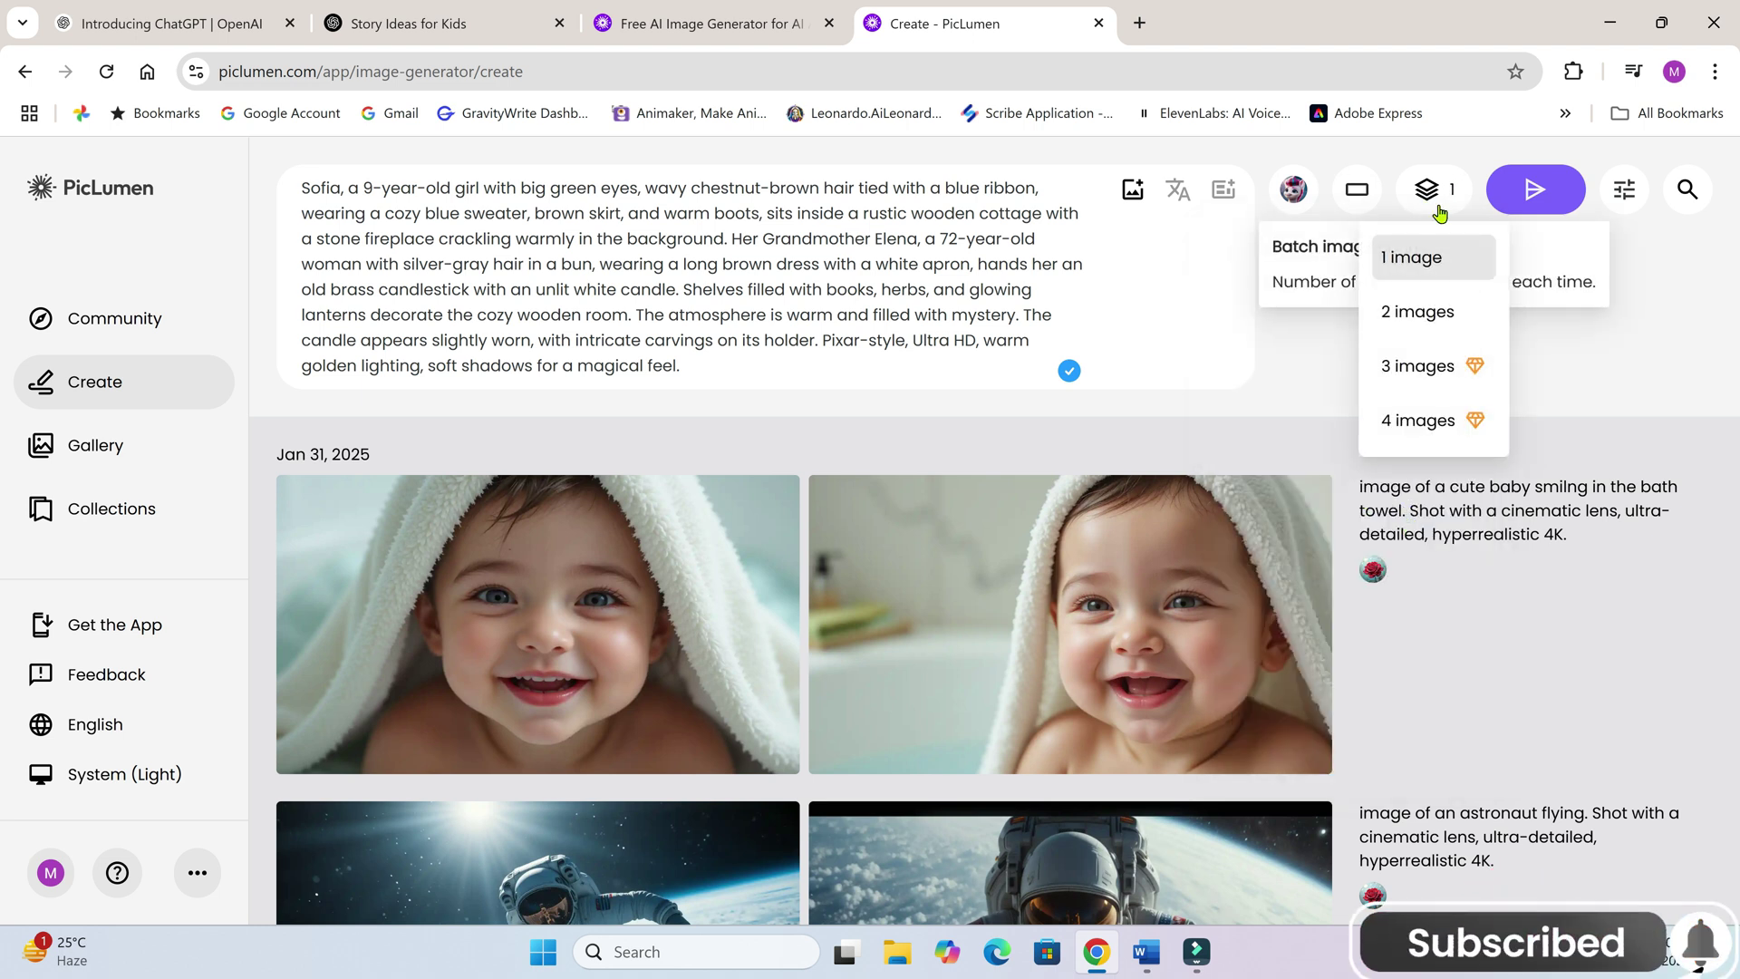
left_click(1442, 313)
left_click(1021, 381)
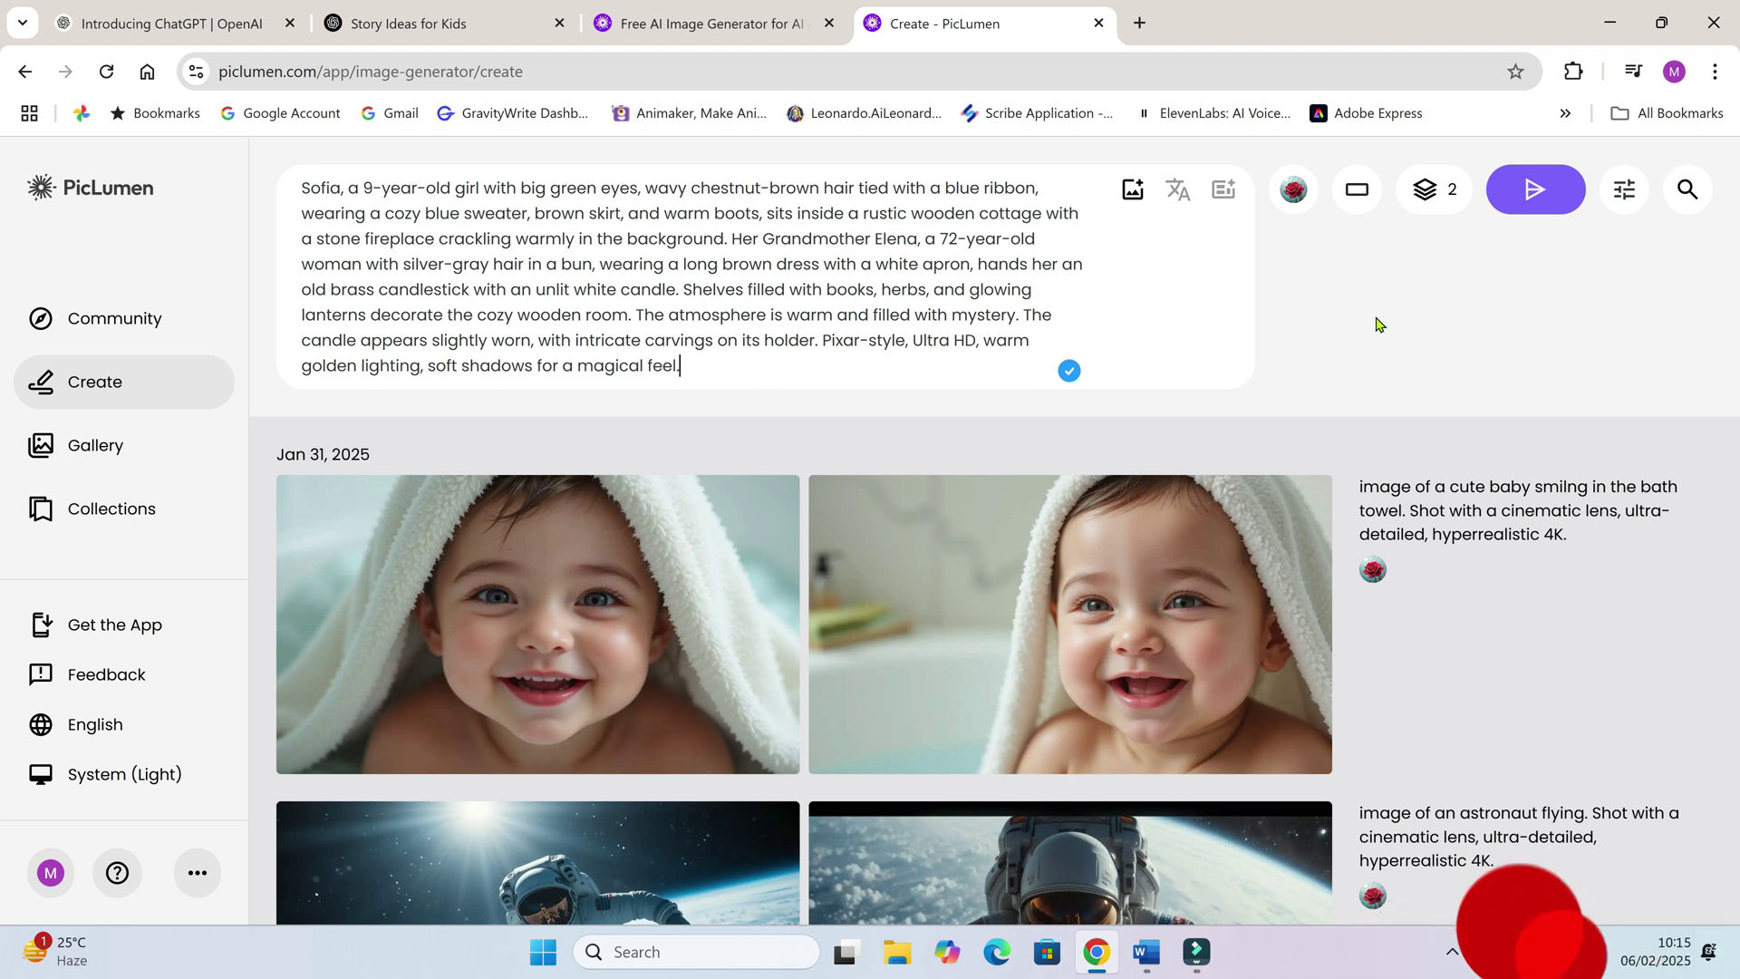
left_click(1536, 189)
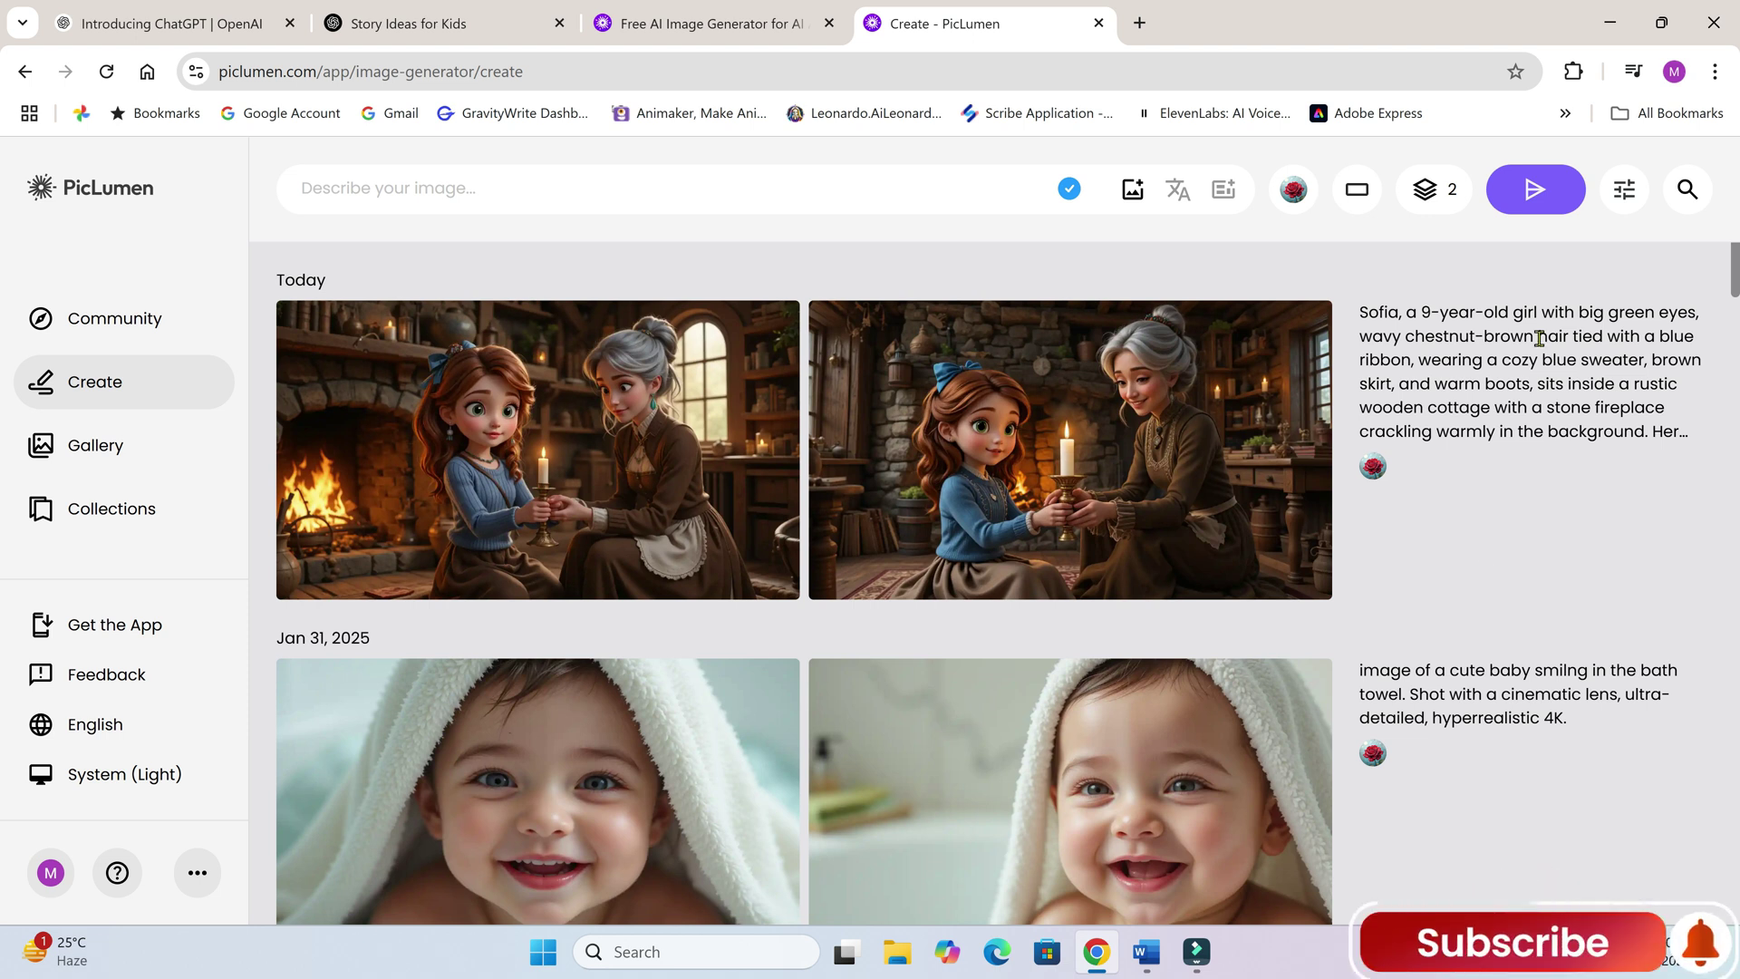
Step: Paste the Sofia and Grandmother Elena Scene 1 prompt back into the prompt box
type("Sofia, a 9-year-old girl with big green eyes, wavy chestnut-brown hair tied with a blue ribbon, wearing a cozy blue sweater, brown skirt, and warm boots, sits inside a rustic wooden cottage with a stone fireplace crackling warmly in the background. Her Grandmother Elena, a 72-year-old woman with silver-gray hair in a bun, wearing a long brown dress with a white apron, hands her an old brass candlestick with an unlit white candle. Shelves filled with books, herbs, and glowing lanterns decorate the cozy wooden room. The atmosphere is warm and filled with mystery. The candle appears slightly worn, with intricate carvings on its holder. Pixar-style, Ultra HD, warm golden lighting, soft shadows for a magical feel.")
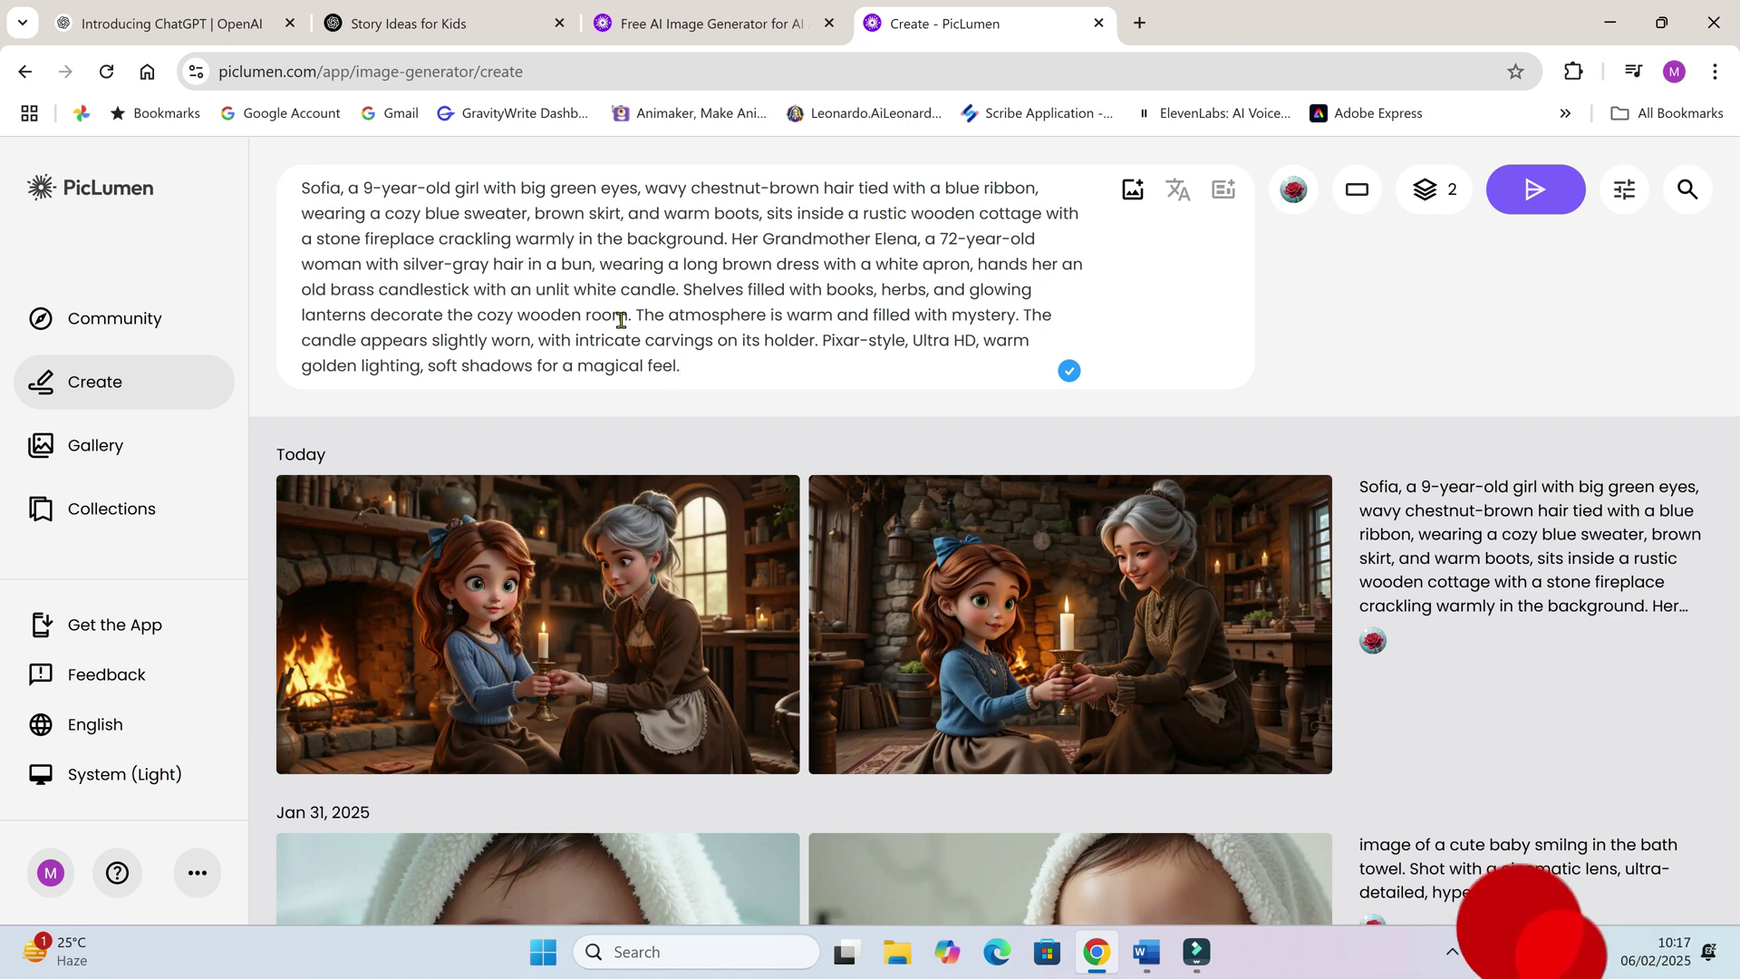
Step: Add 'wrinkles on her face' to the grandmother's description and generate new images
type("wrinkleson ")
type("her facew")
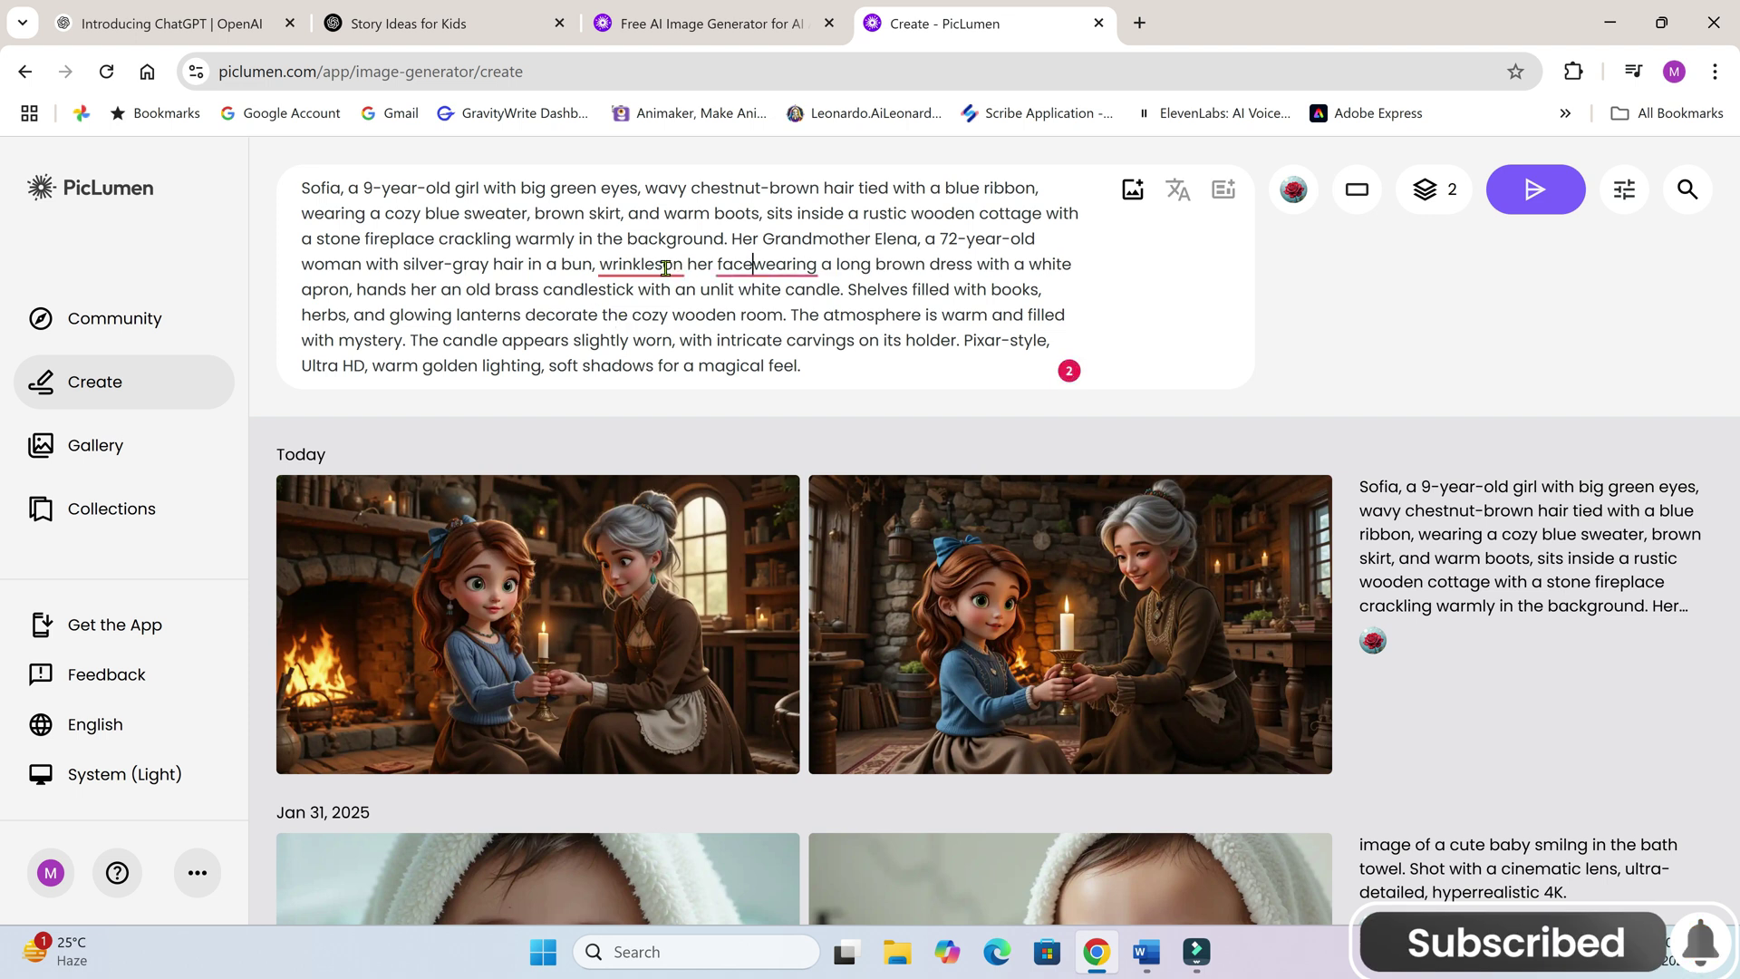
left_click(666, 266)
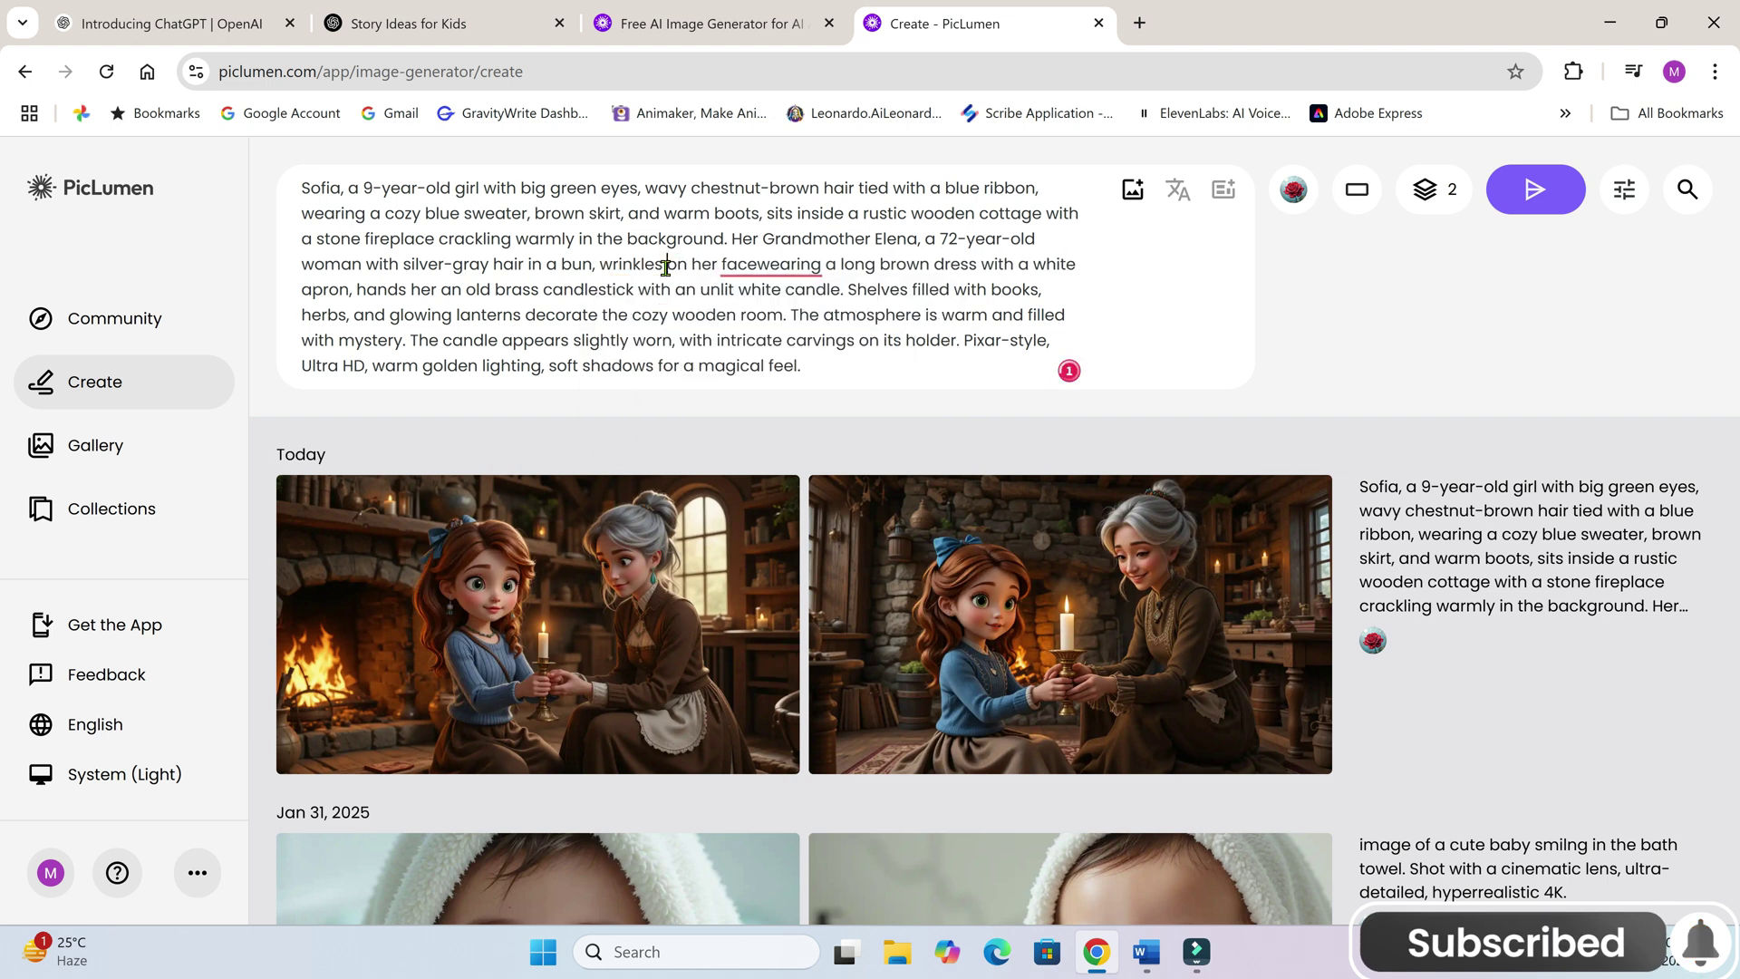
left_click(766, 267)
type(",")
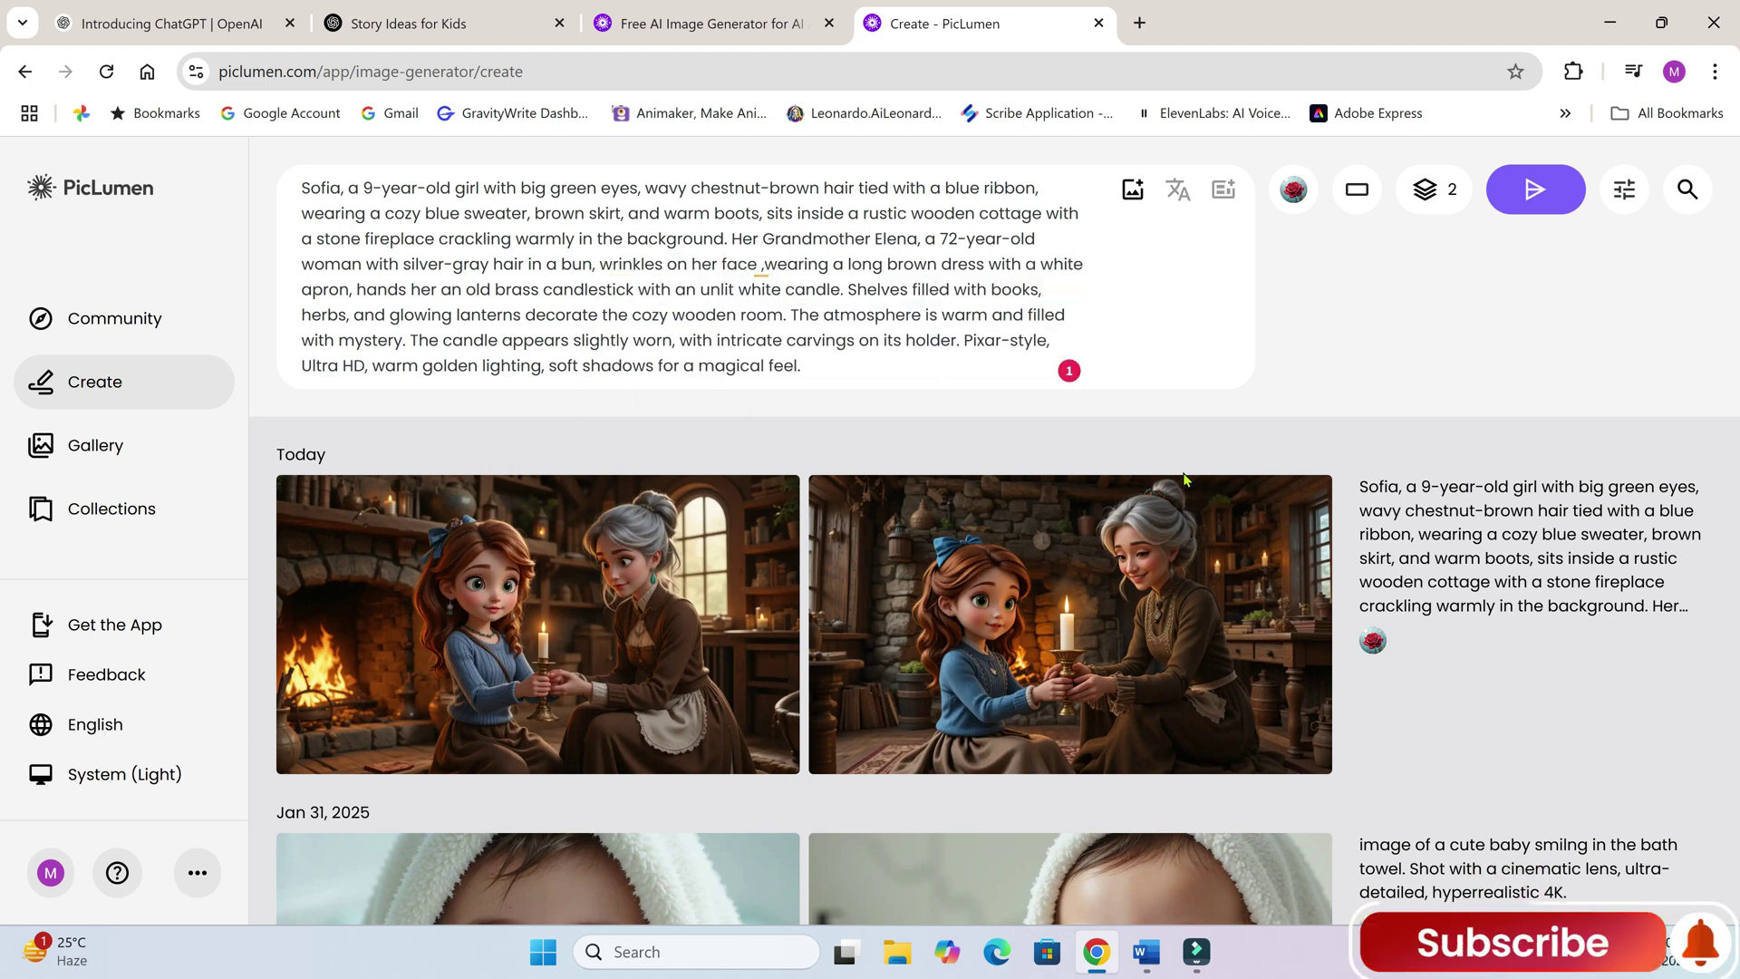
type(",")
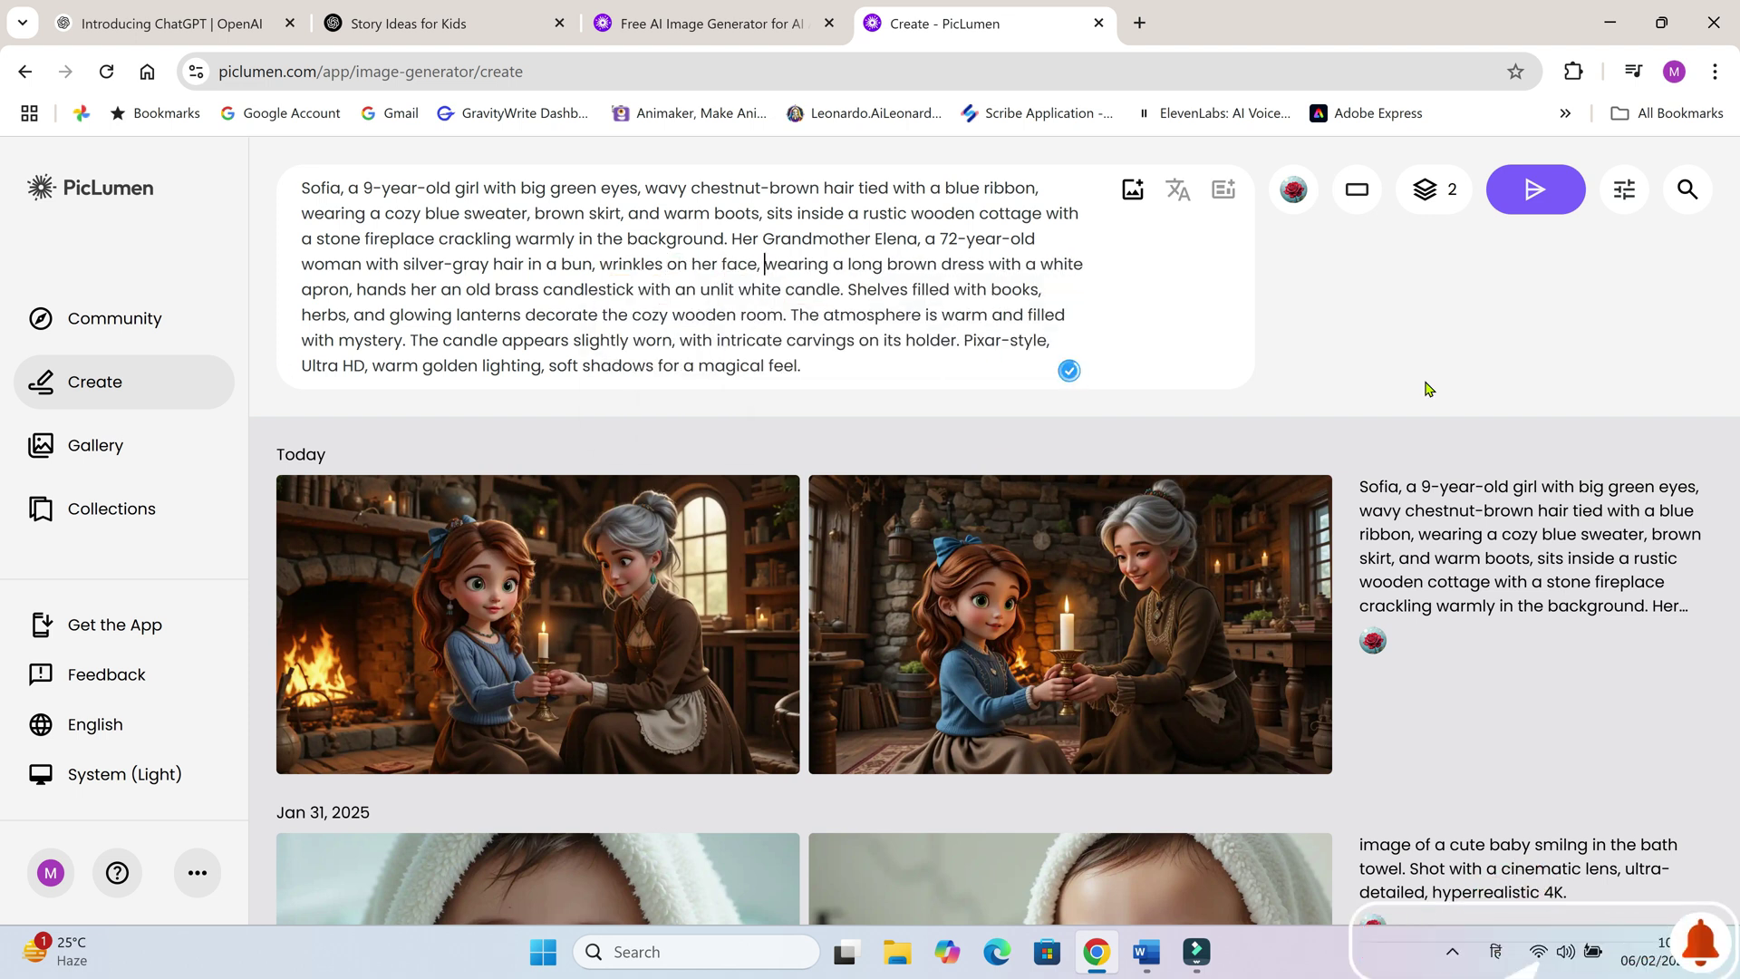
left_click(1534, 192)
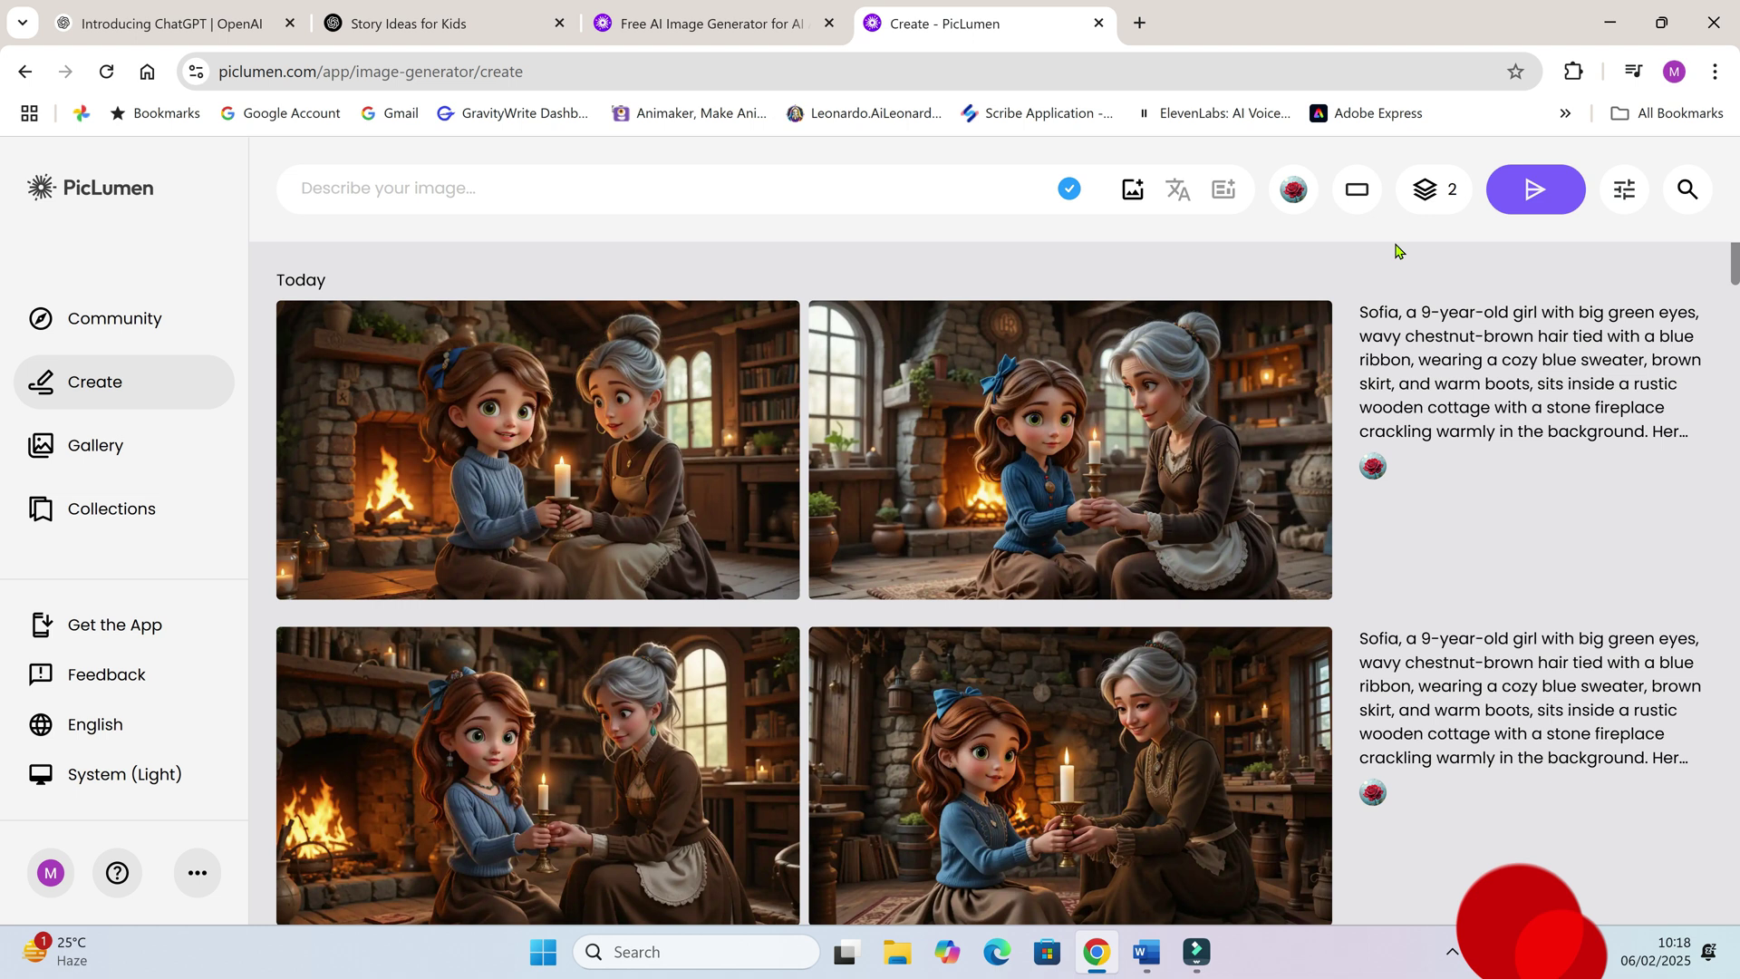
Step: Re-paste the prompt, add 'wrinkles clearly appears on her face due to old age,' and generate
mouse_move(958, 489)
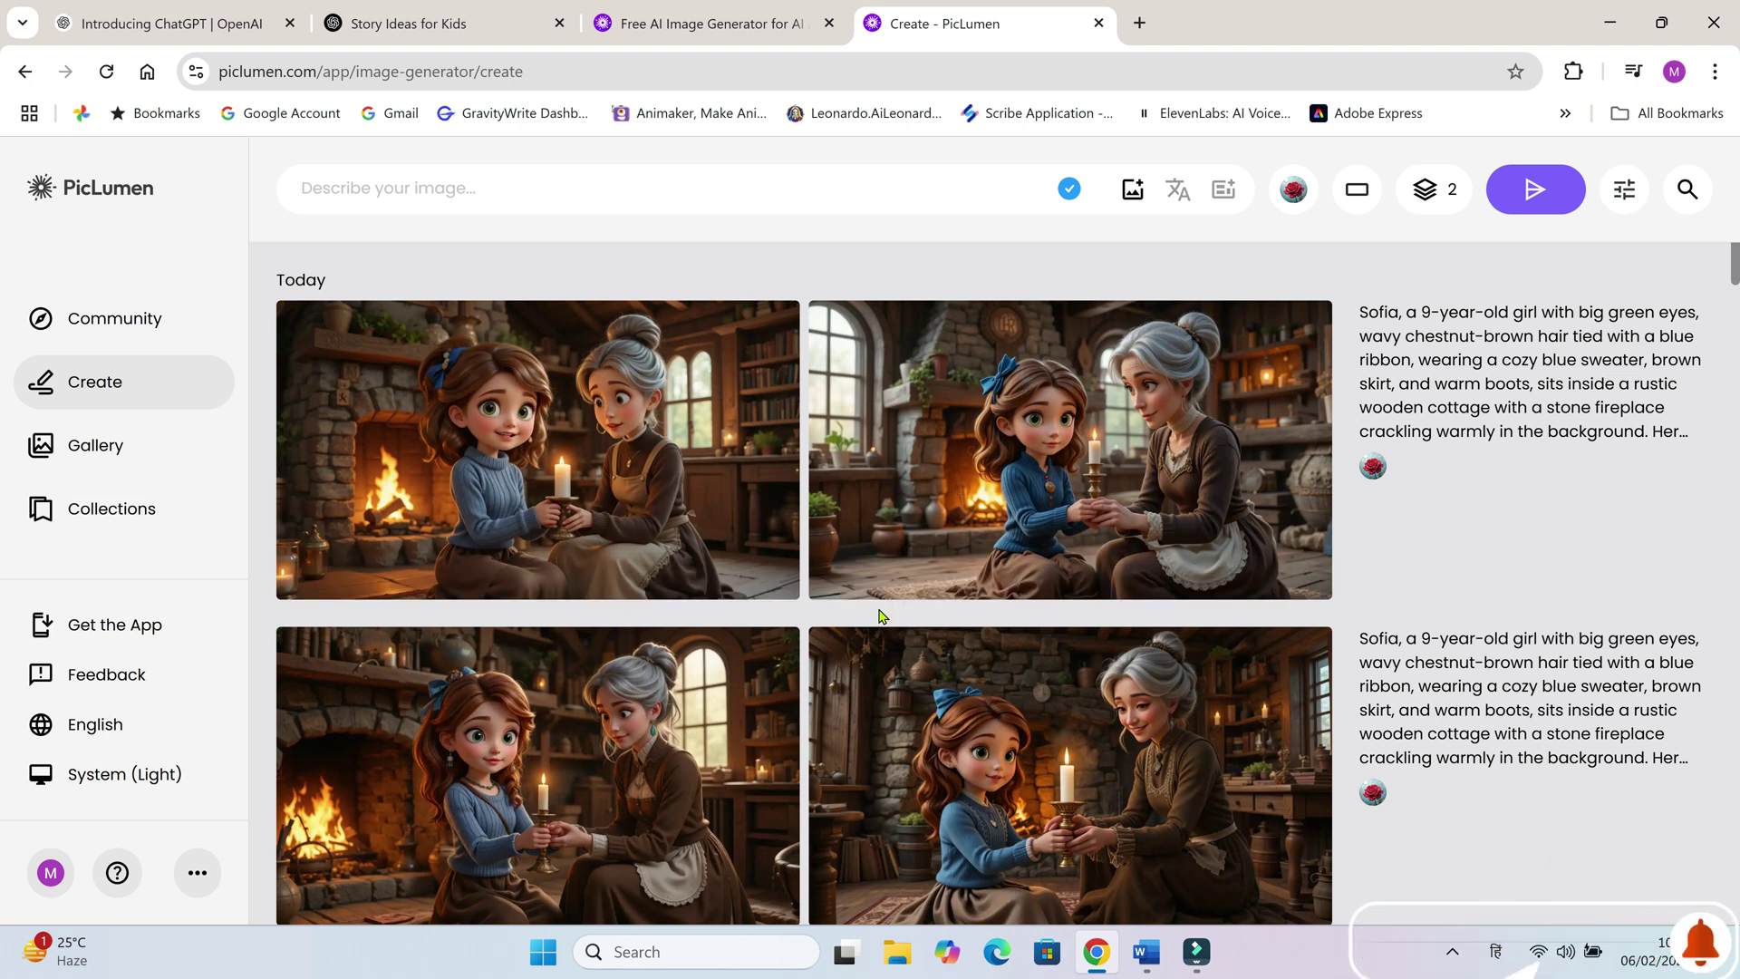
left_click(652, 186)
type("Sofia, a 9-year-old girl with big green eyes, wavy chestnut-brown hair tied with a blue ribbon, wearing a cozy blue sweater, brown skirt, and warm boots, sits inside a rustic wooden cottage with a stone fireplace crackling warmly in the background. Her Grandmother Elena, a 72-year-old woman with silver-gray hair in a bun, wearing a long brown dress with a white apron, hands her an old brass candlestick with an unlit white candle. Shelves filled with books, herbs, and glowing lanterns decorate the cozy wooden room. The atmosphere is warm and filled with mystery. The candle appears slightly worn, with intricate carvings on its holder. Pixar-style, Ultra HD, warm golden lighting, soft shadows for a magical feel.")
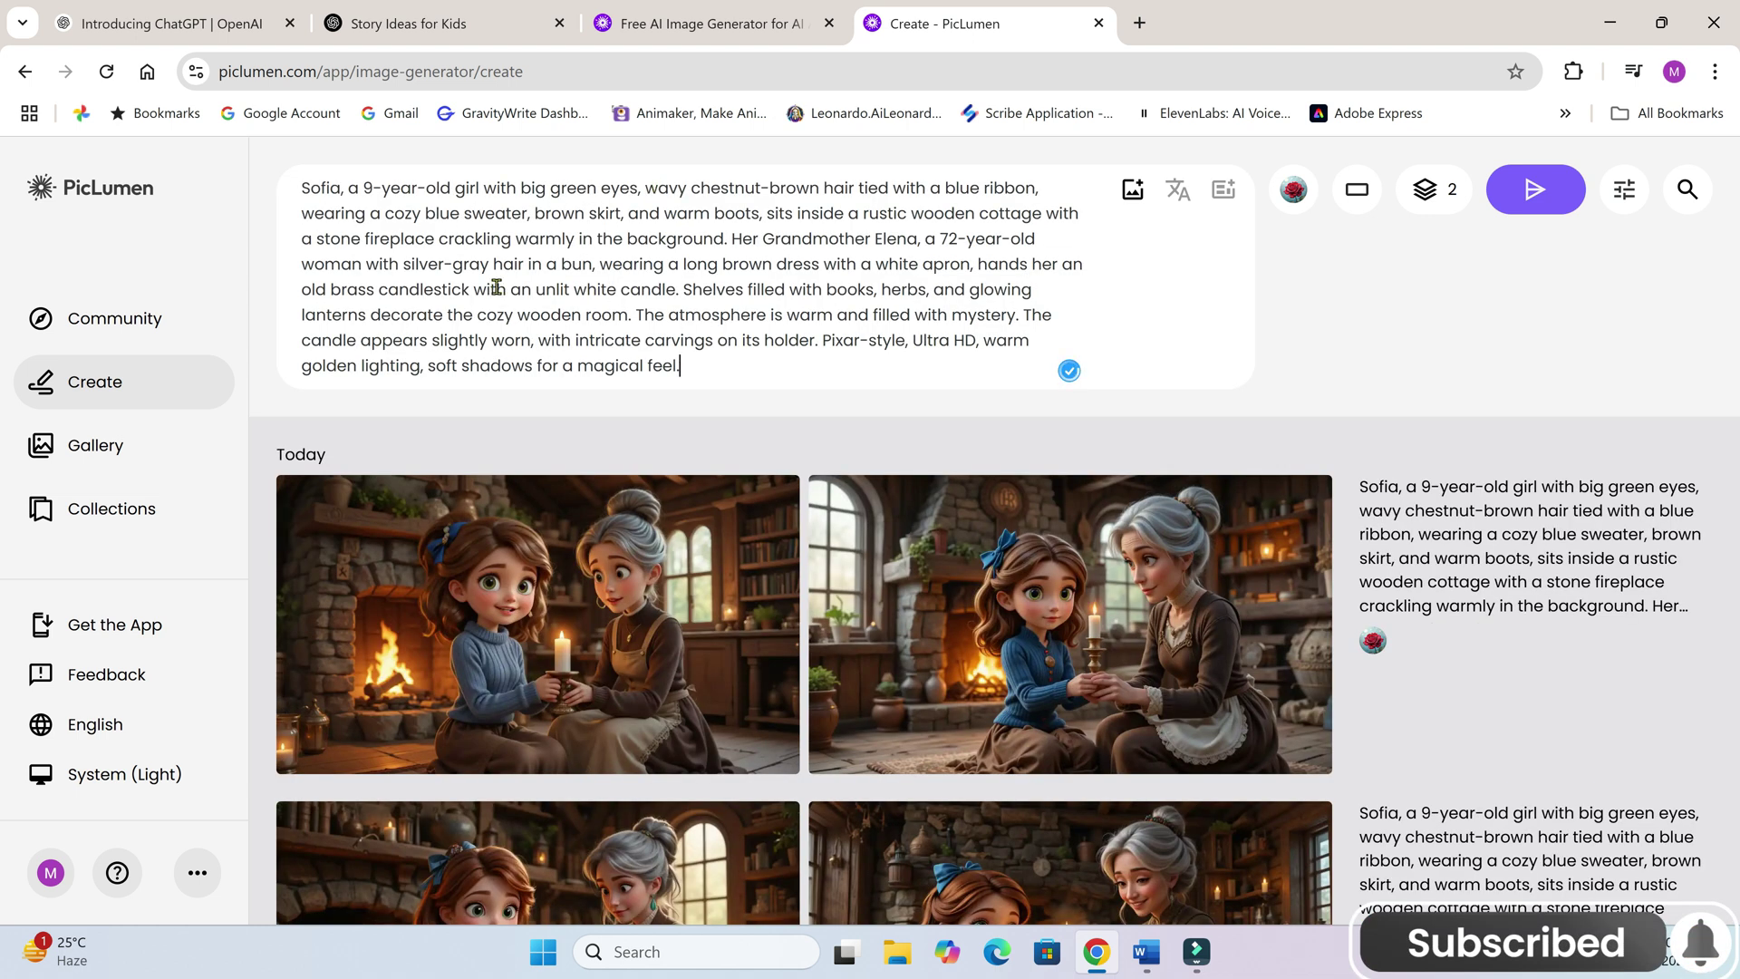
left_click(601, 264)
type("wrinkles clearly a")
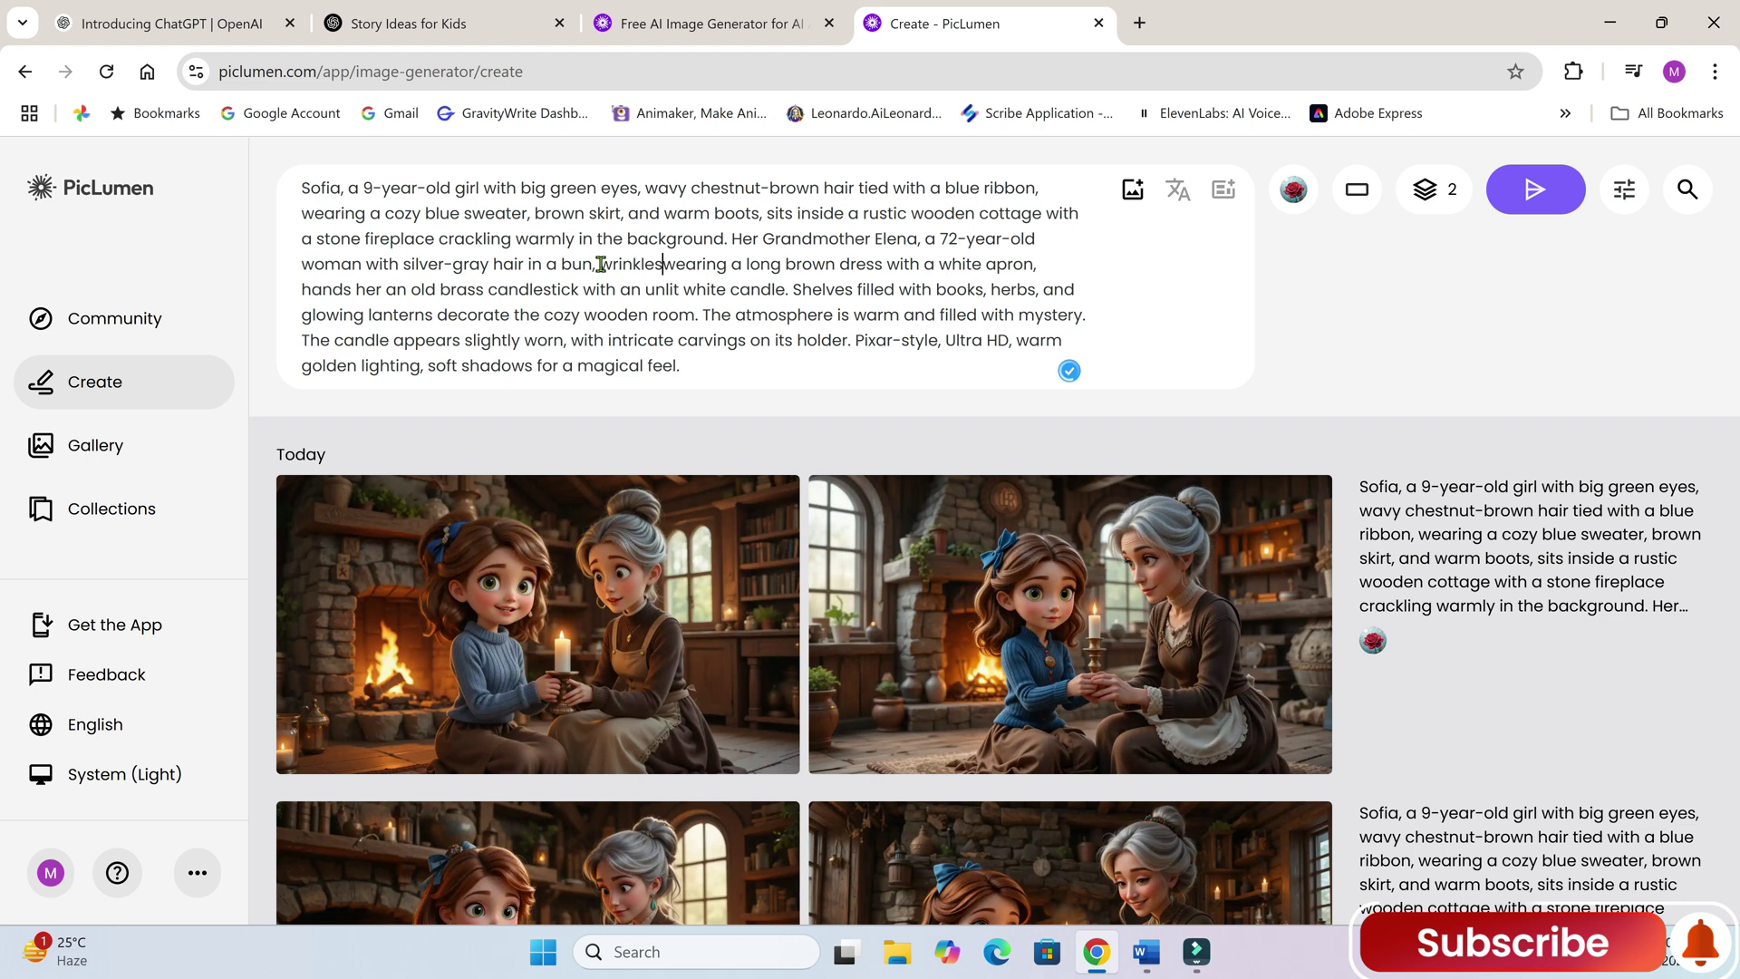
type("pperas on her face")
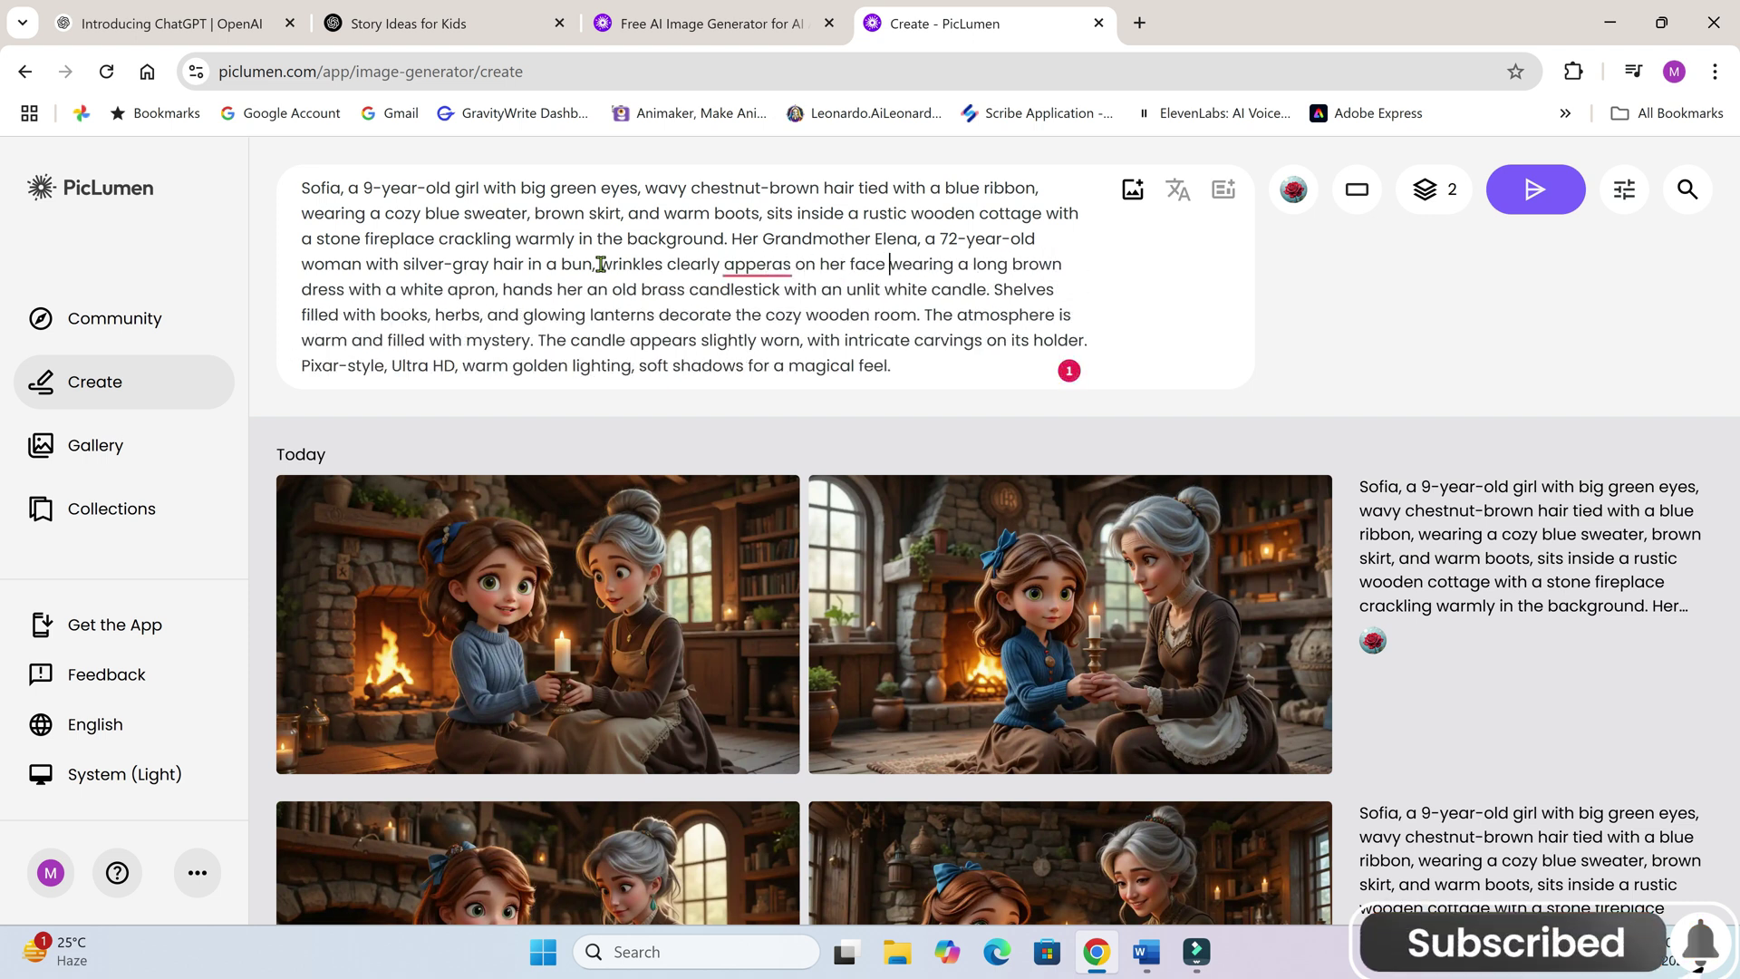
left_click(770, 263)
left_click(771, 410)
left_click(888, 263)
type("due to old age,")
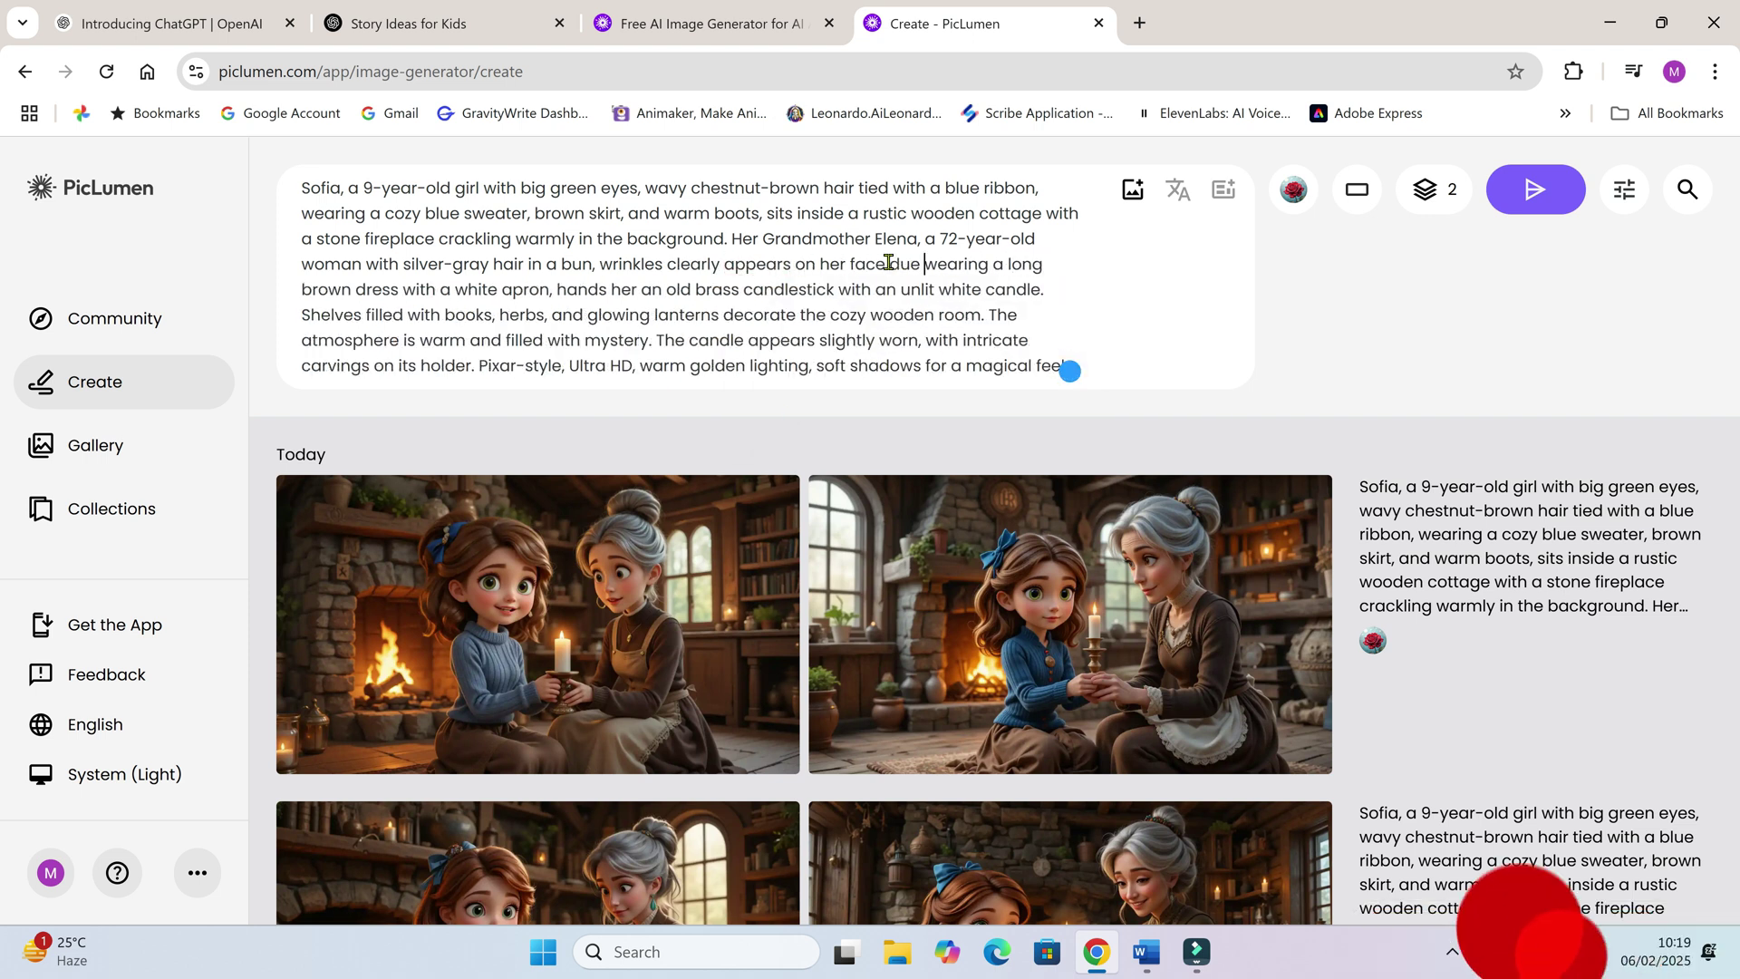
left_click(1536, 191)
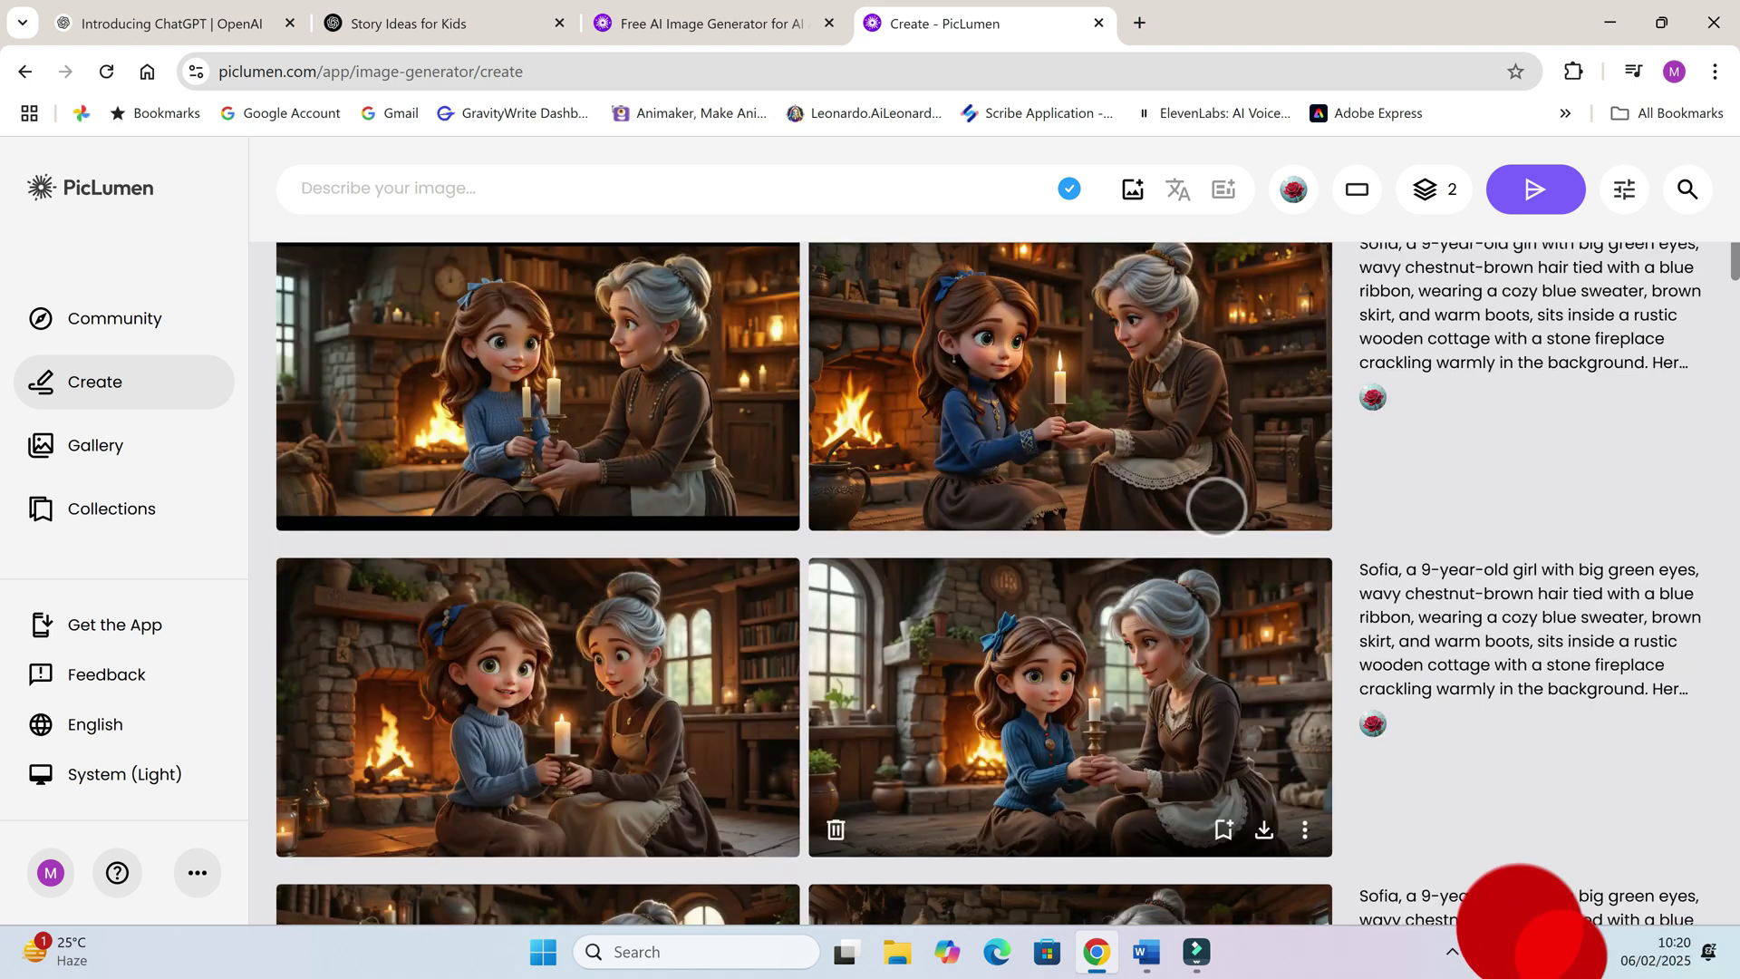
Step: Download the top-right candle image as 'SC1 IMG 1' into Story Tutorial > Images
scroll(1216, 544, "down", 1)
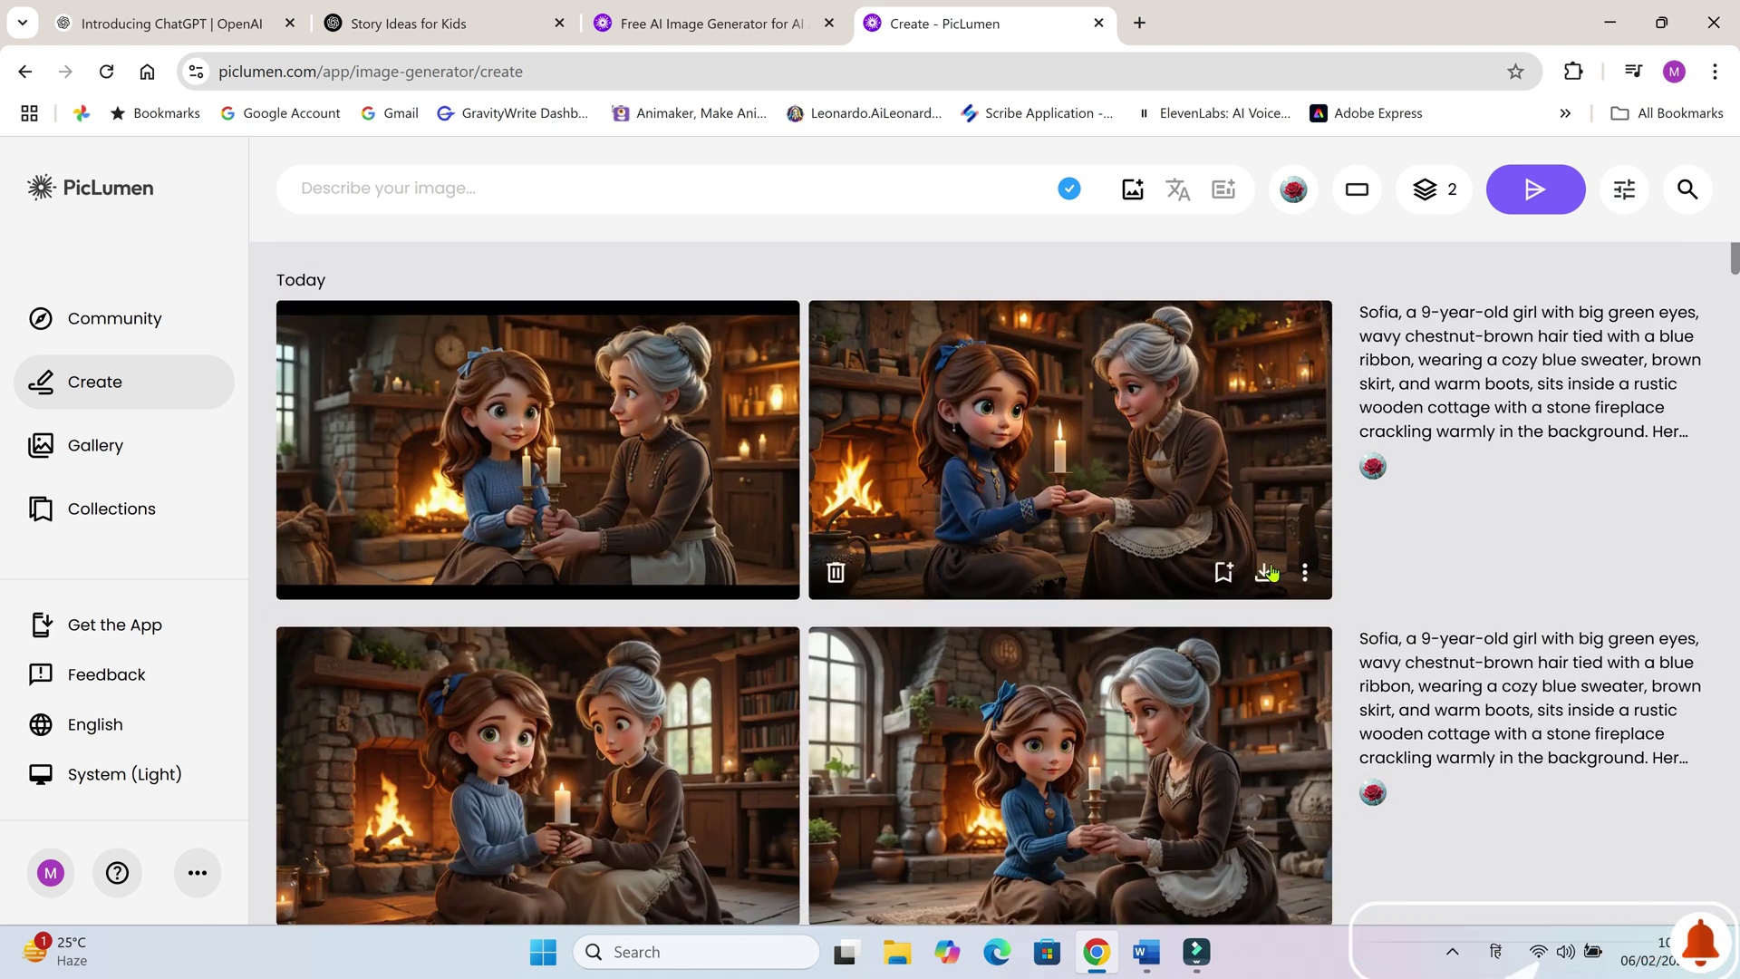
left_click(1266, 578)
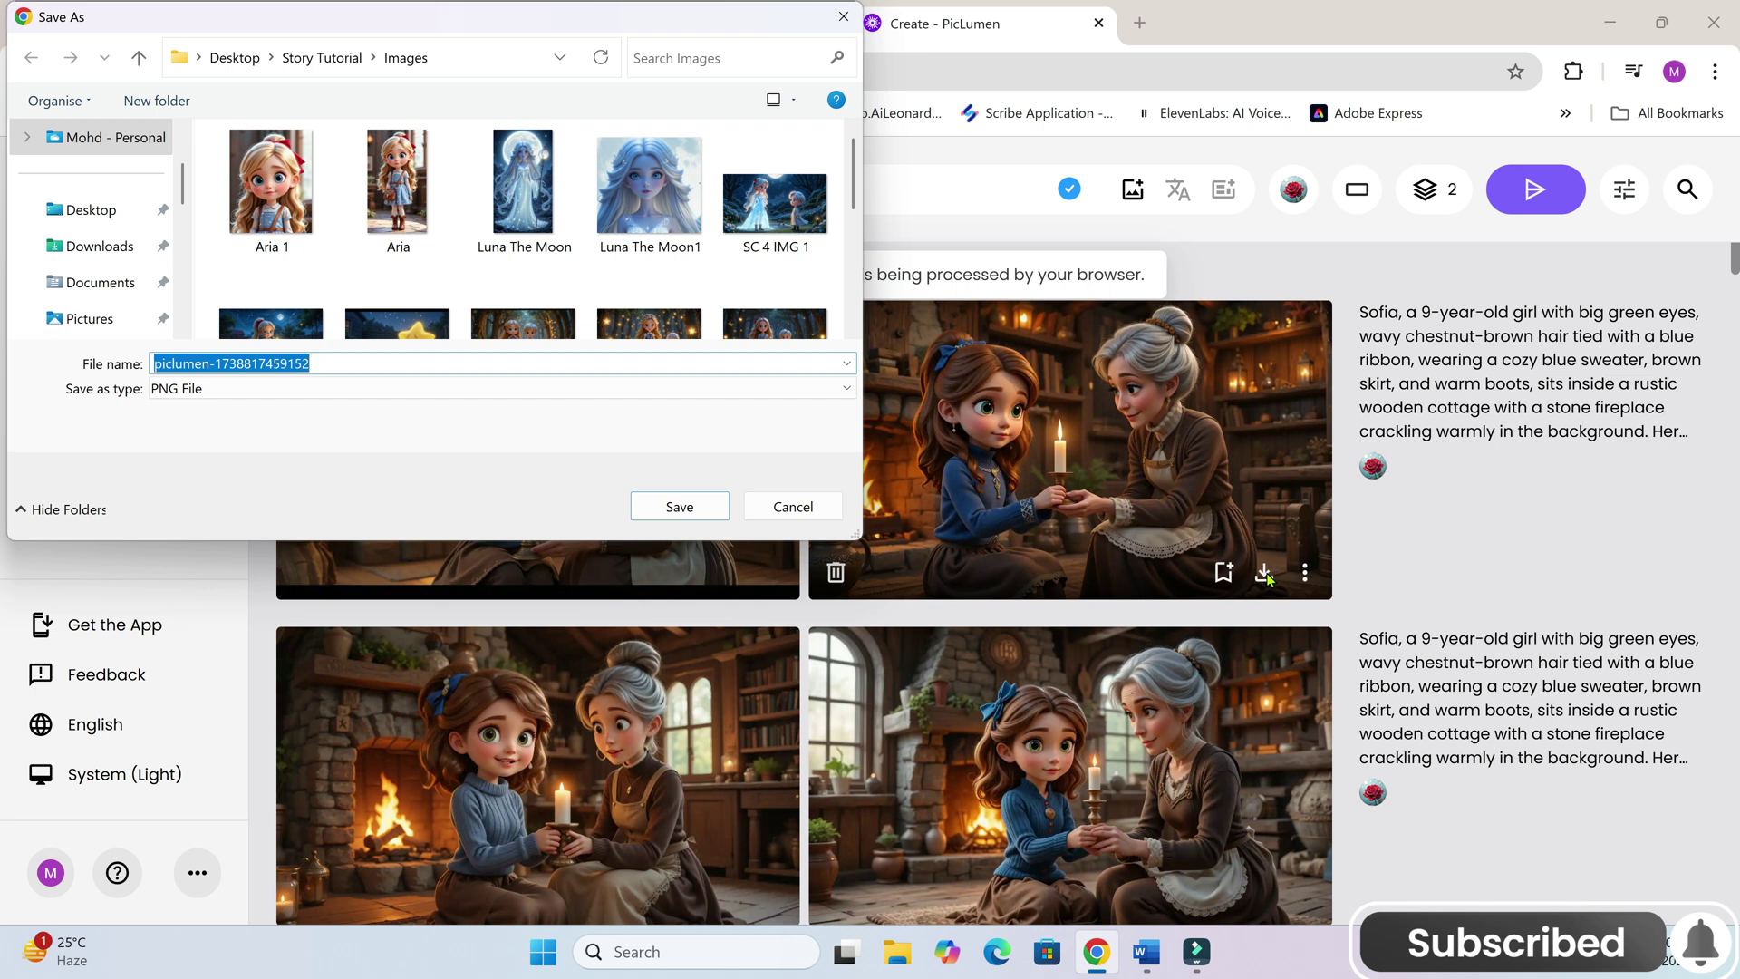
key("Return")
mouse_move(851, 472)
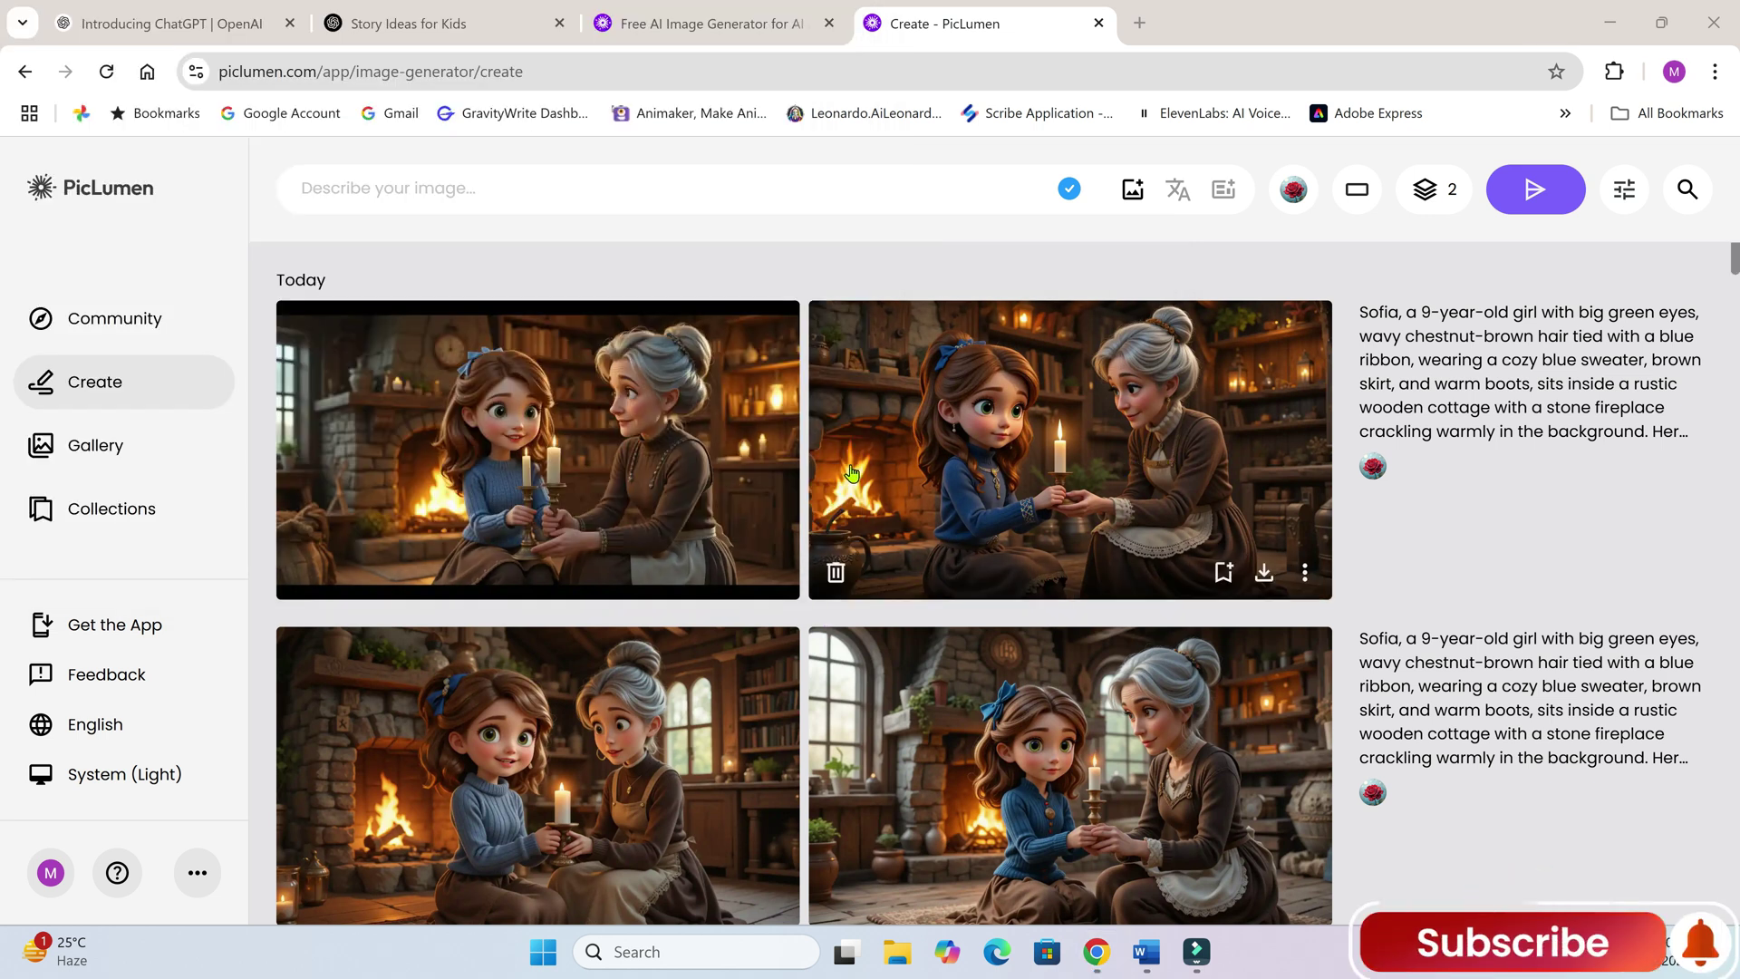
scroll(718, 508, "down", 3)
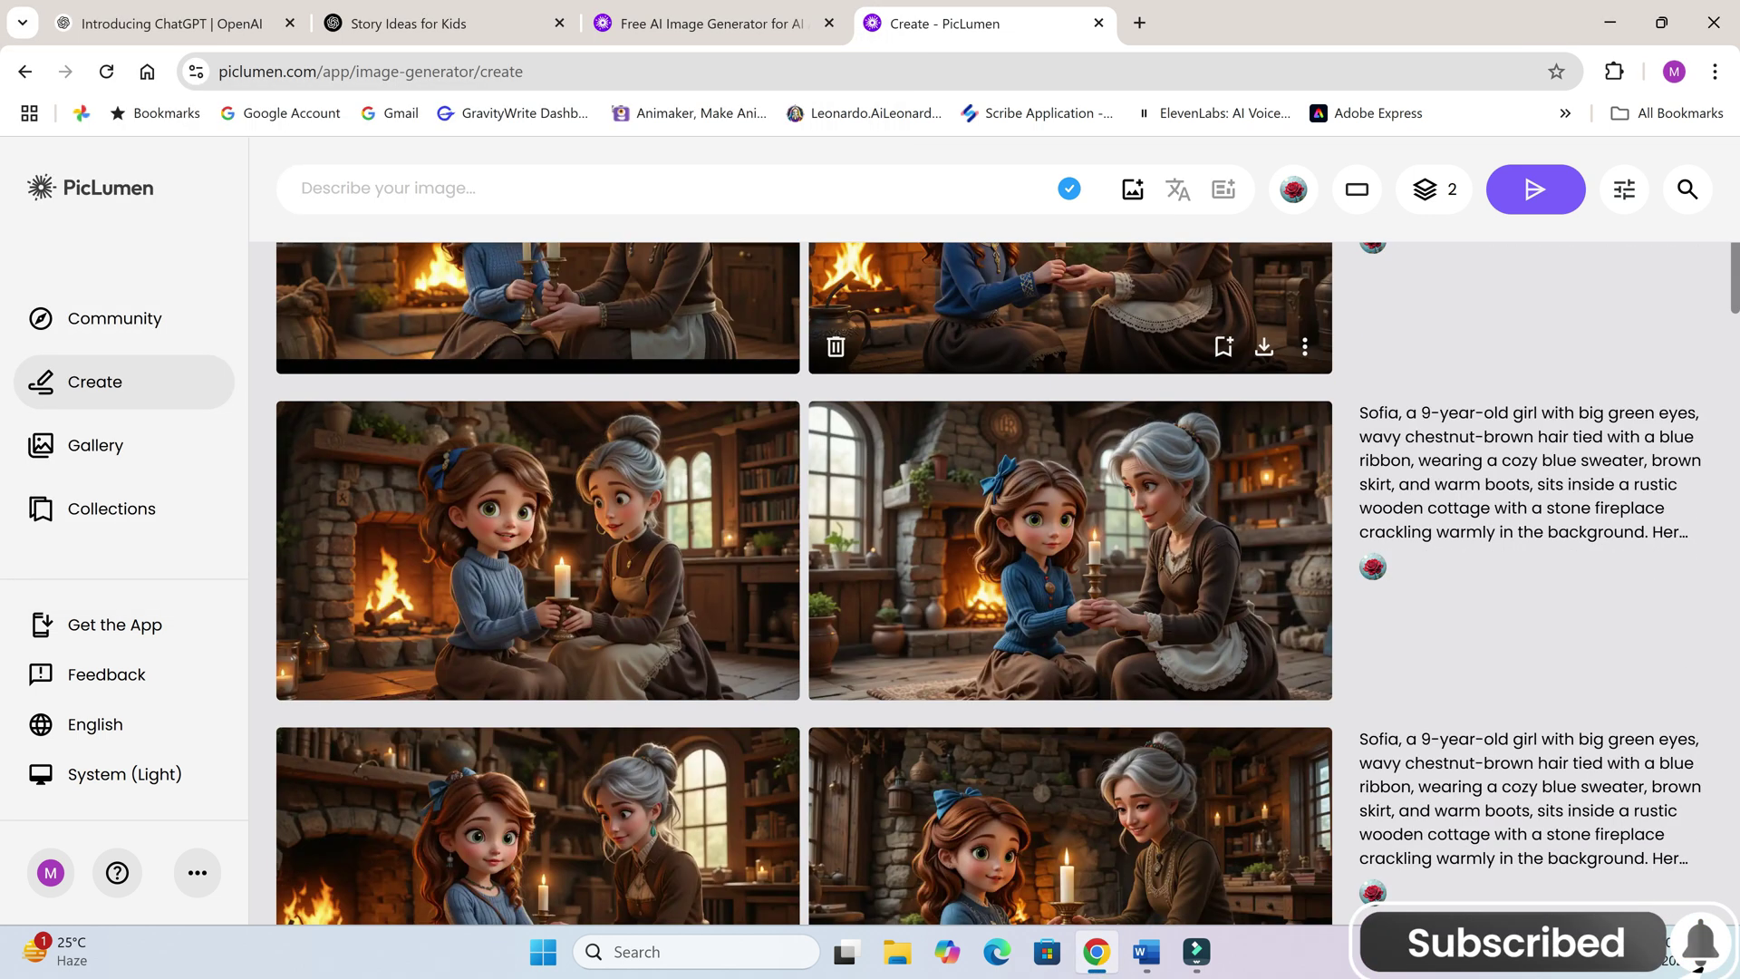
scroll(1070, 543, "up", 3)
left_click(1266, 575)
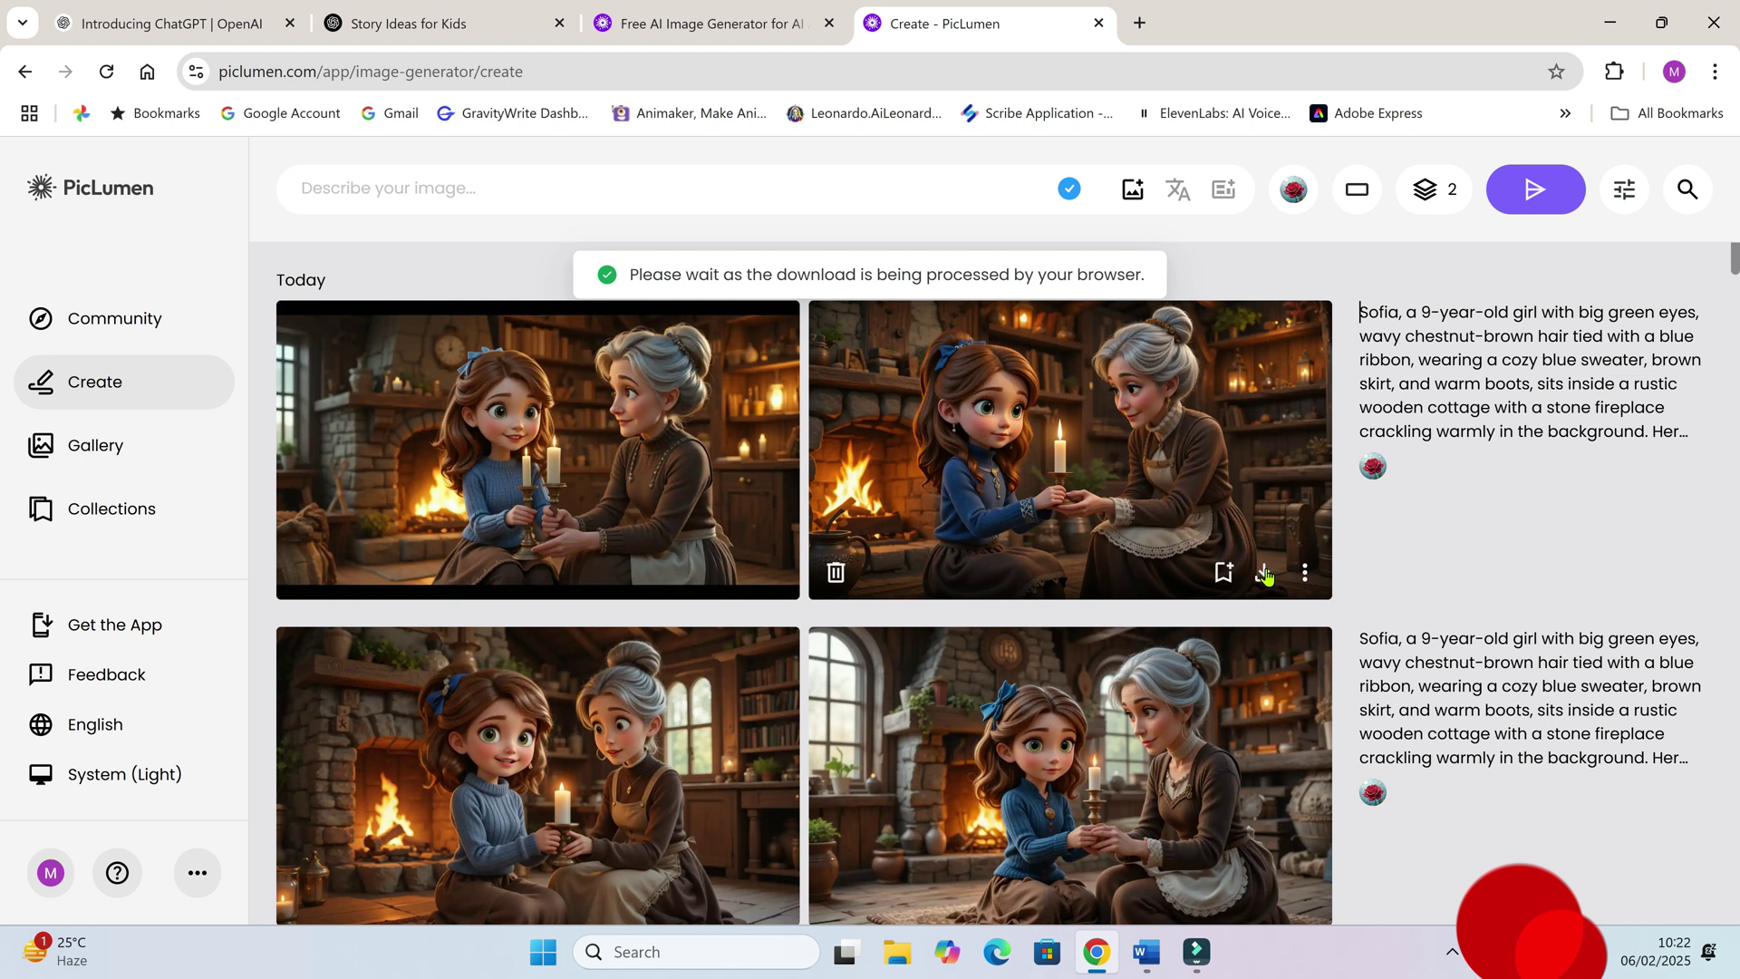
key("BackSpace")
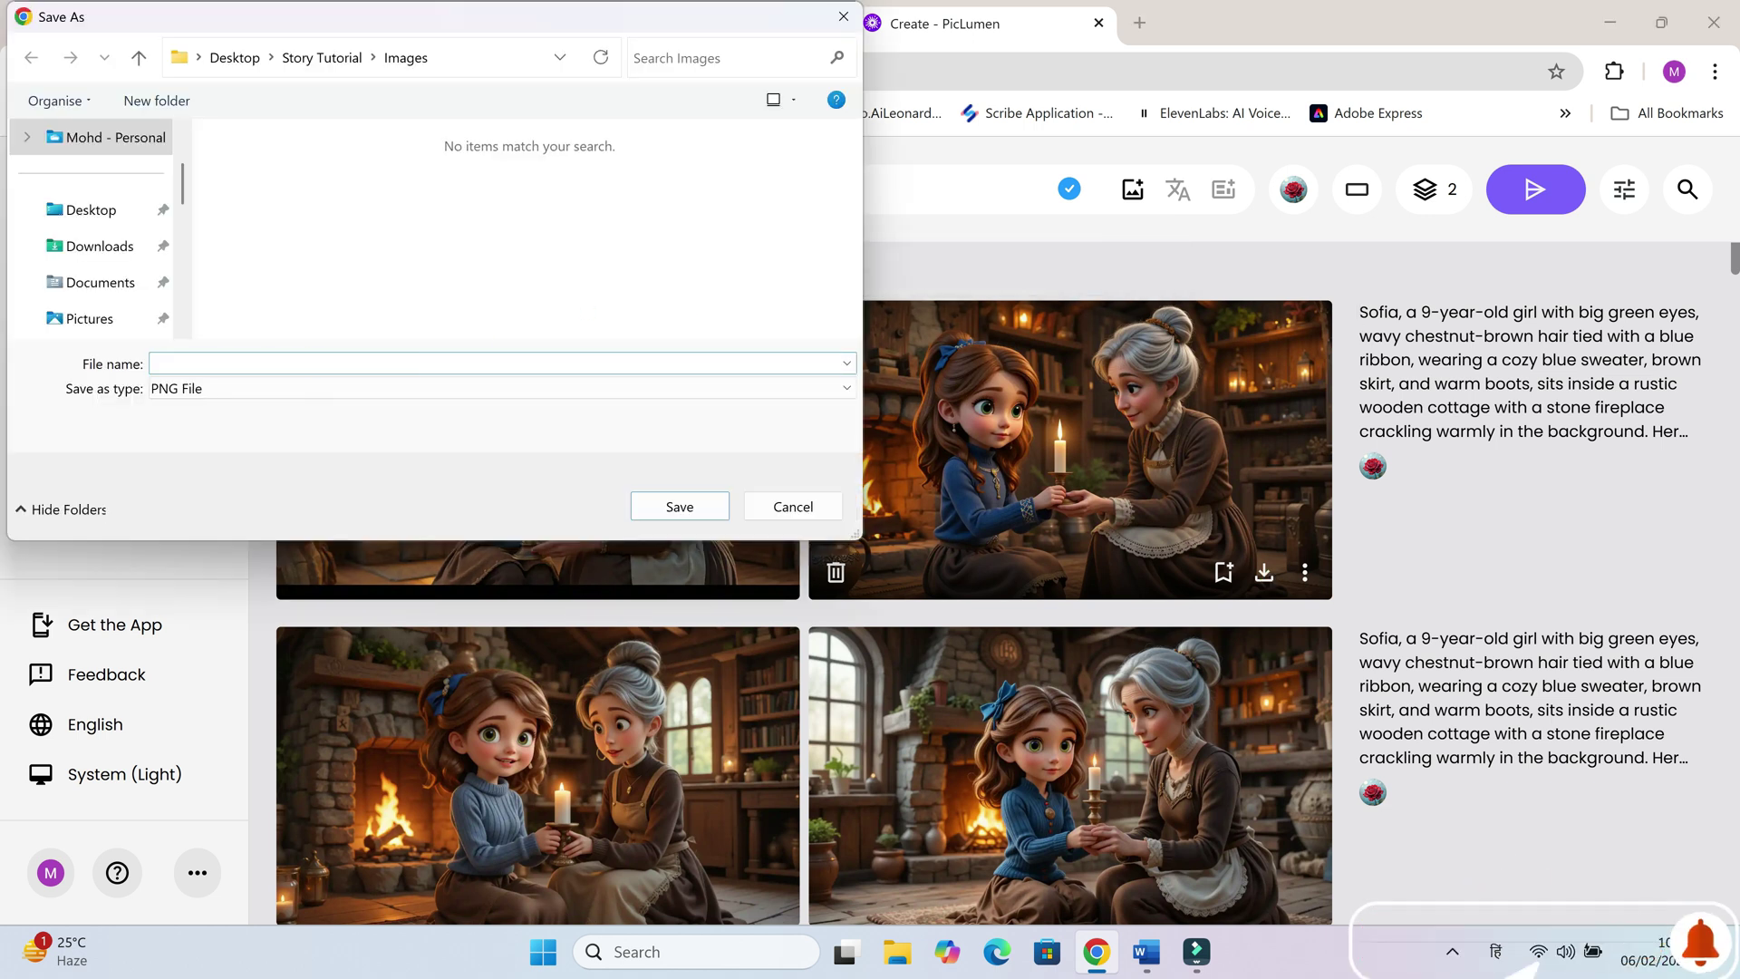
type("SC1 IMG 1")
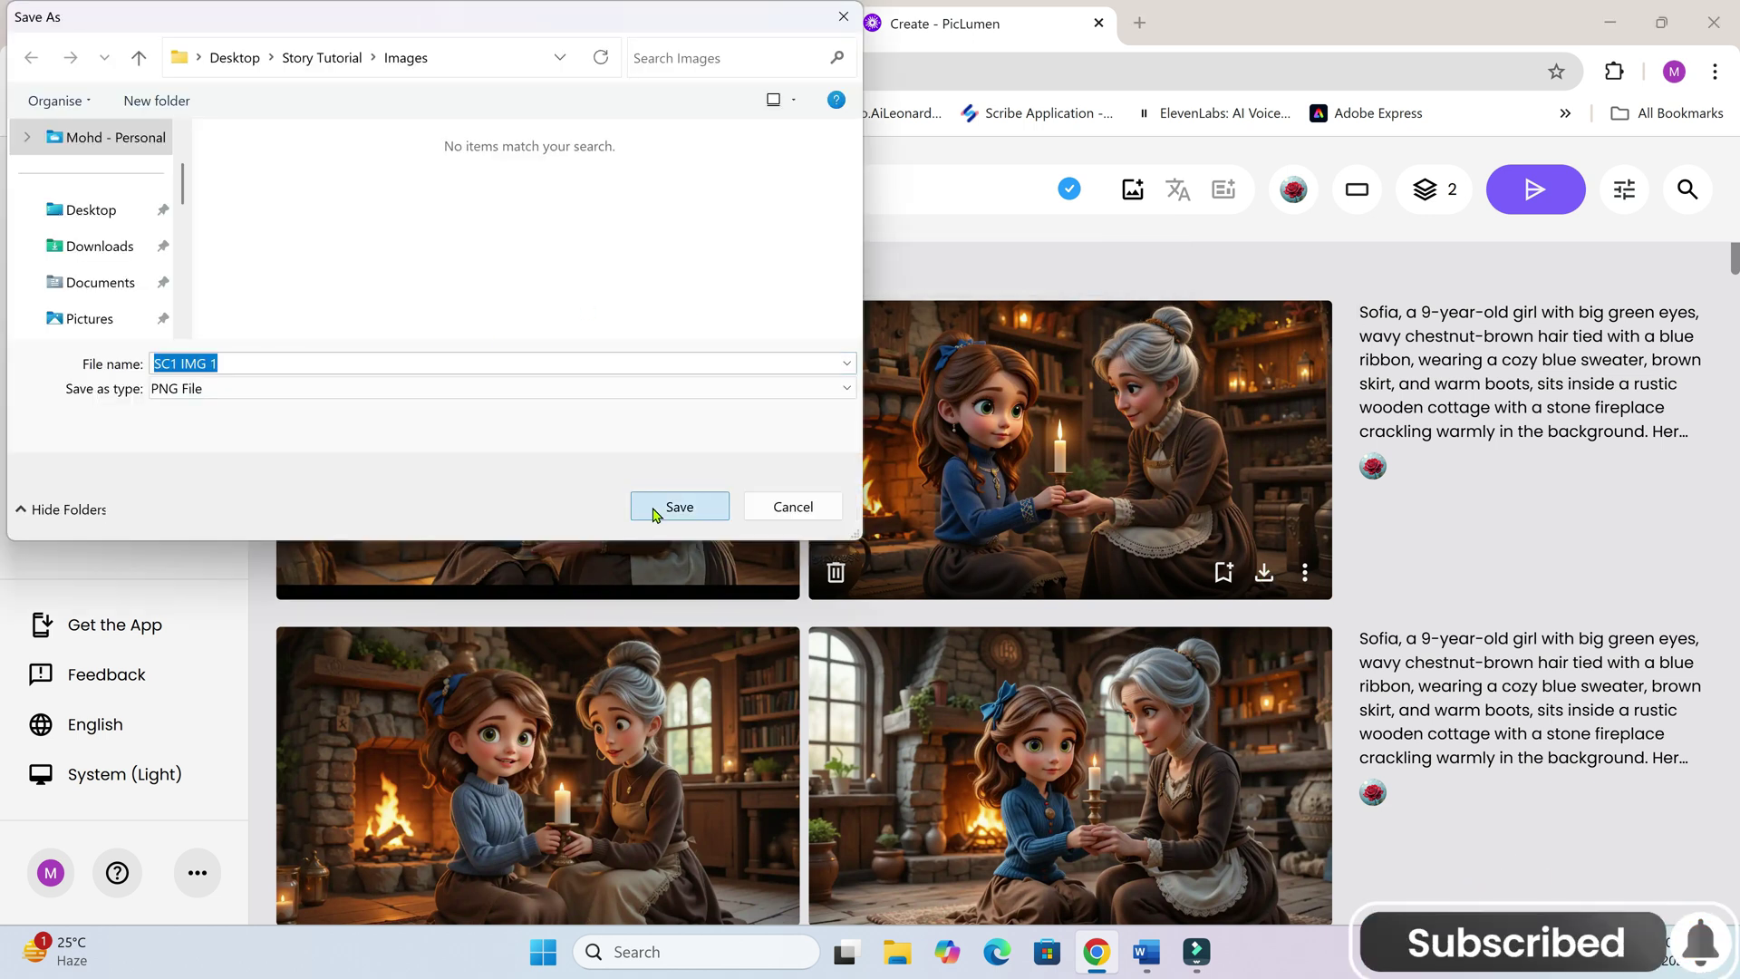
left_click(679, 506)
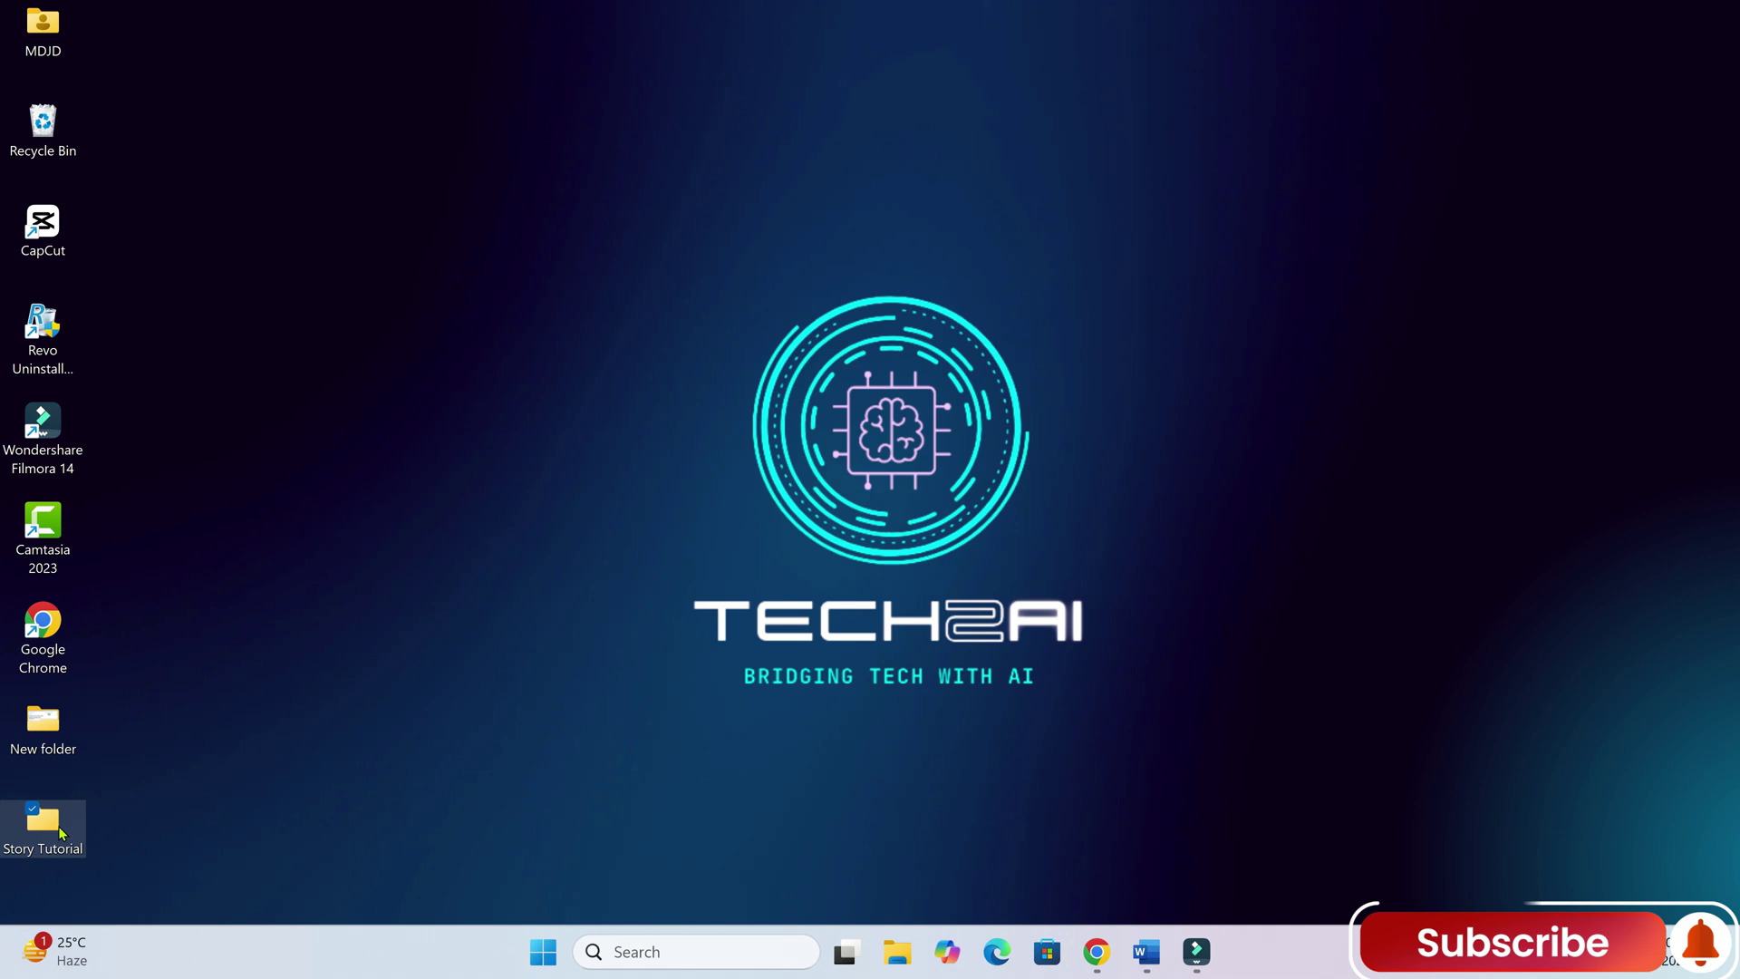
Step: Browse to Story Tutorial > Images, close the other viewer, and open SC1 IMG 1 with Photos
double_click(61, 832)
double_click(819, 255)
left_click(830, 267)
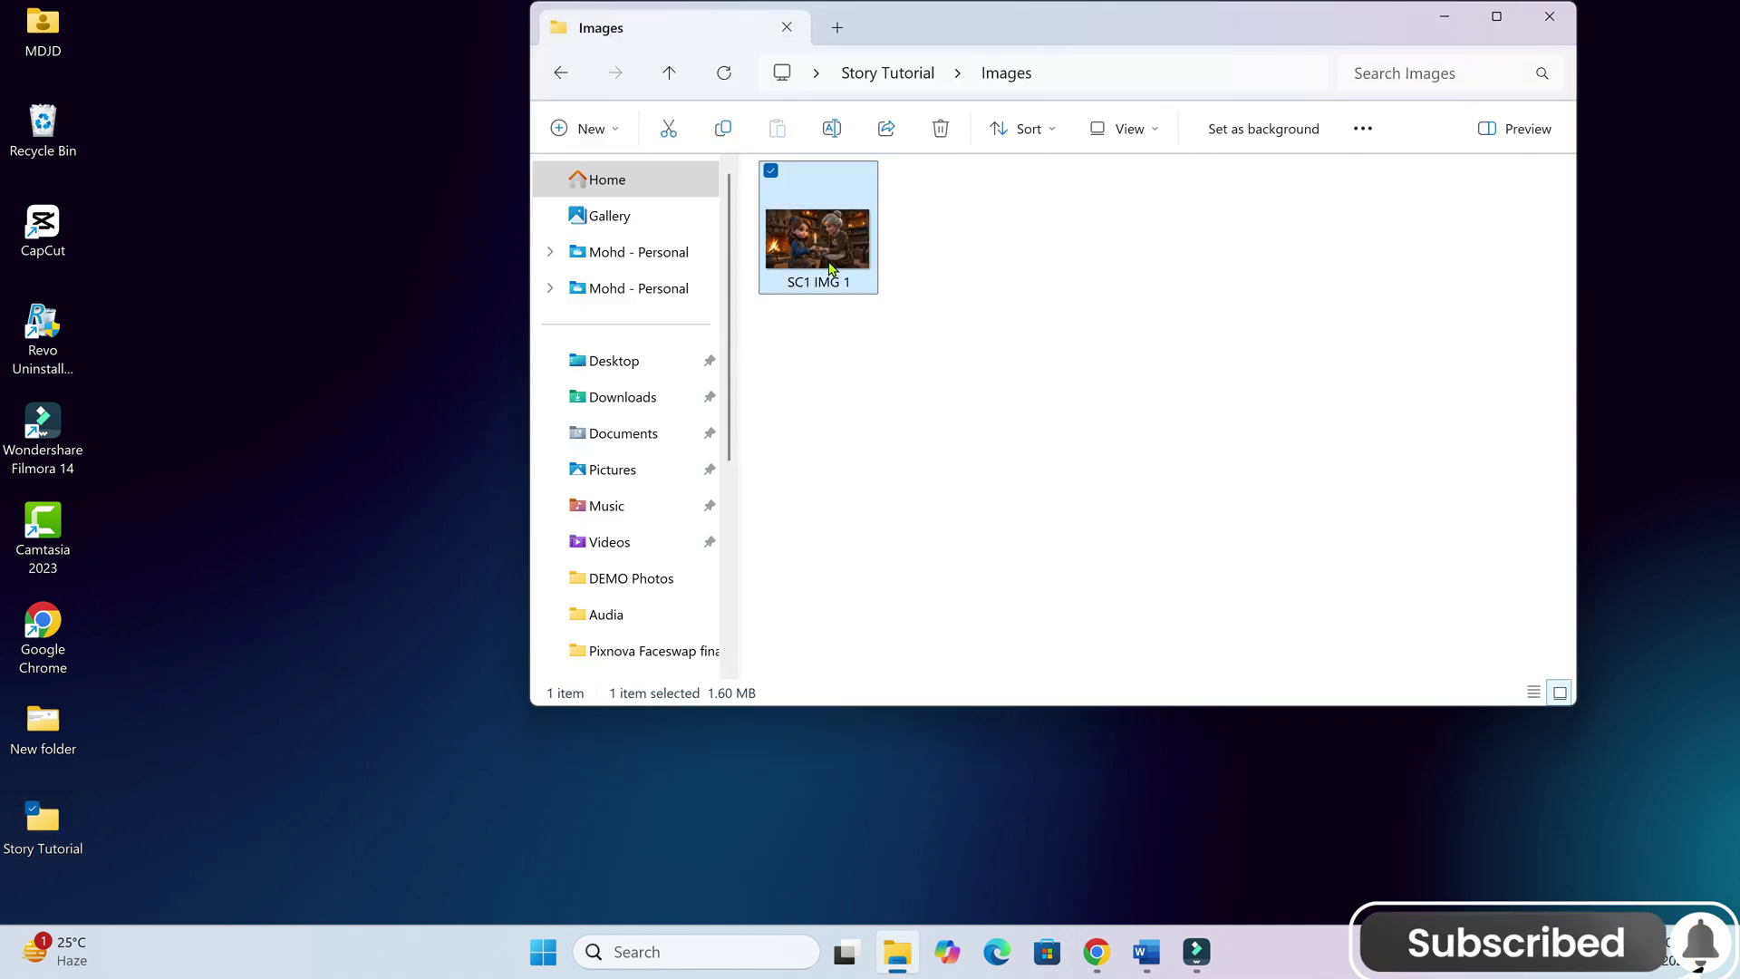
left_click(1534, 94)
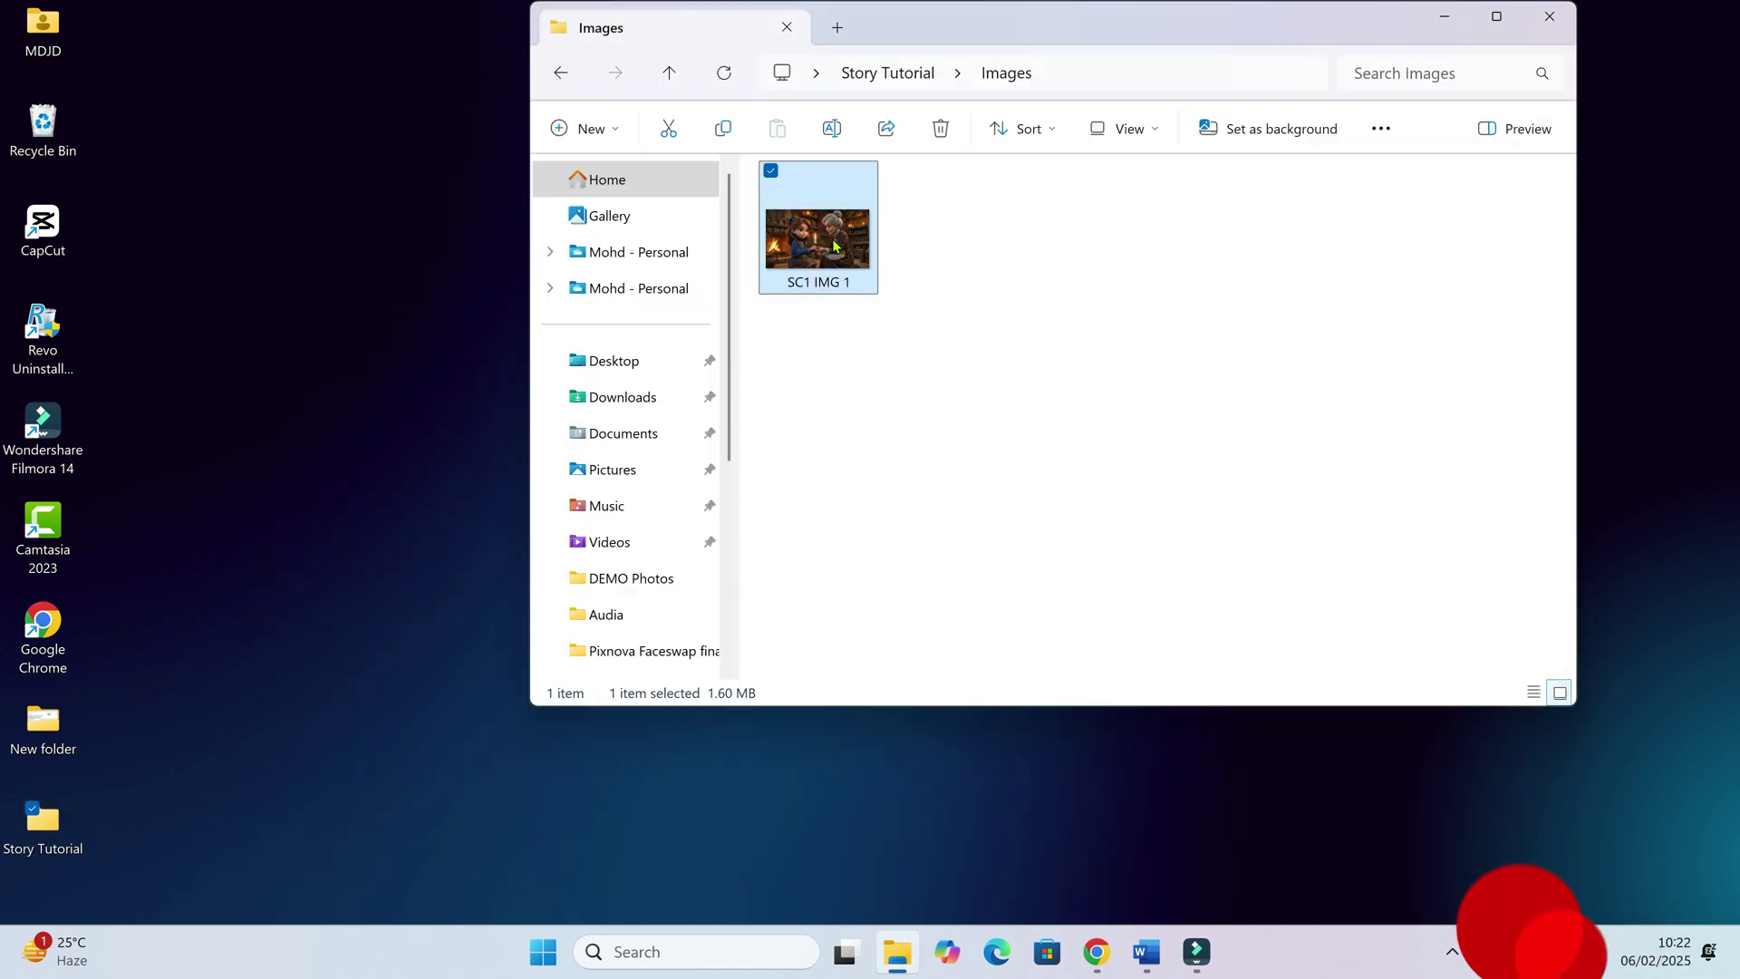
right_click(827, 249)
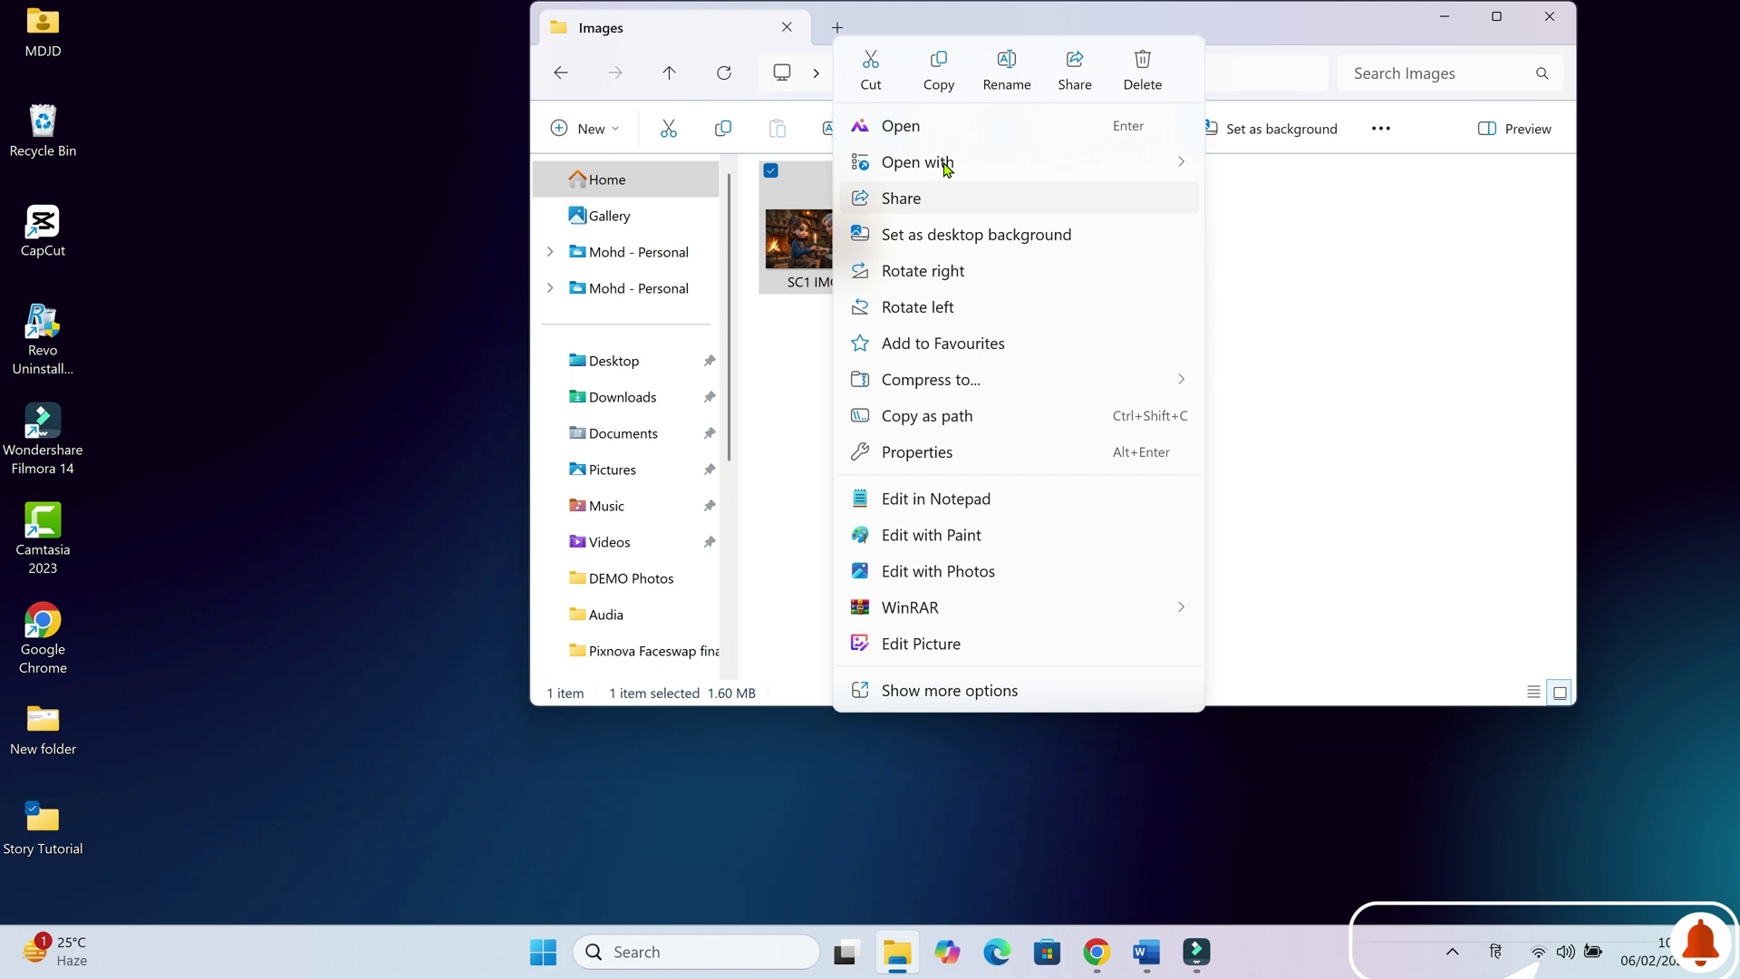
mouse_move(944, 167)
left_click(1287, 239)
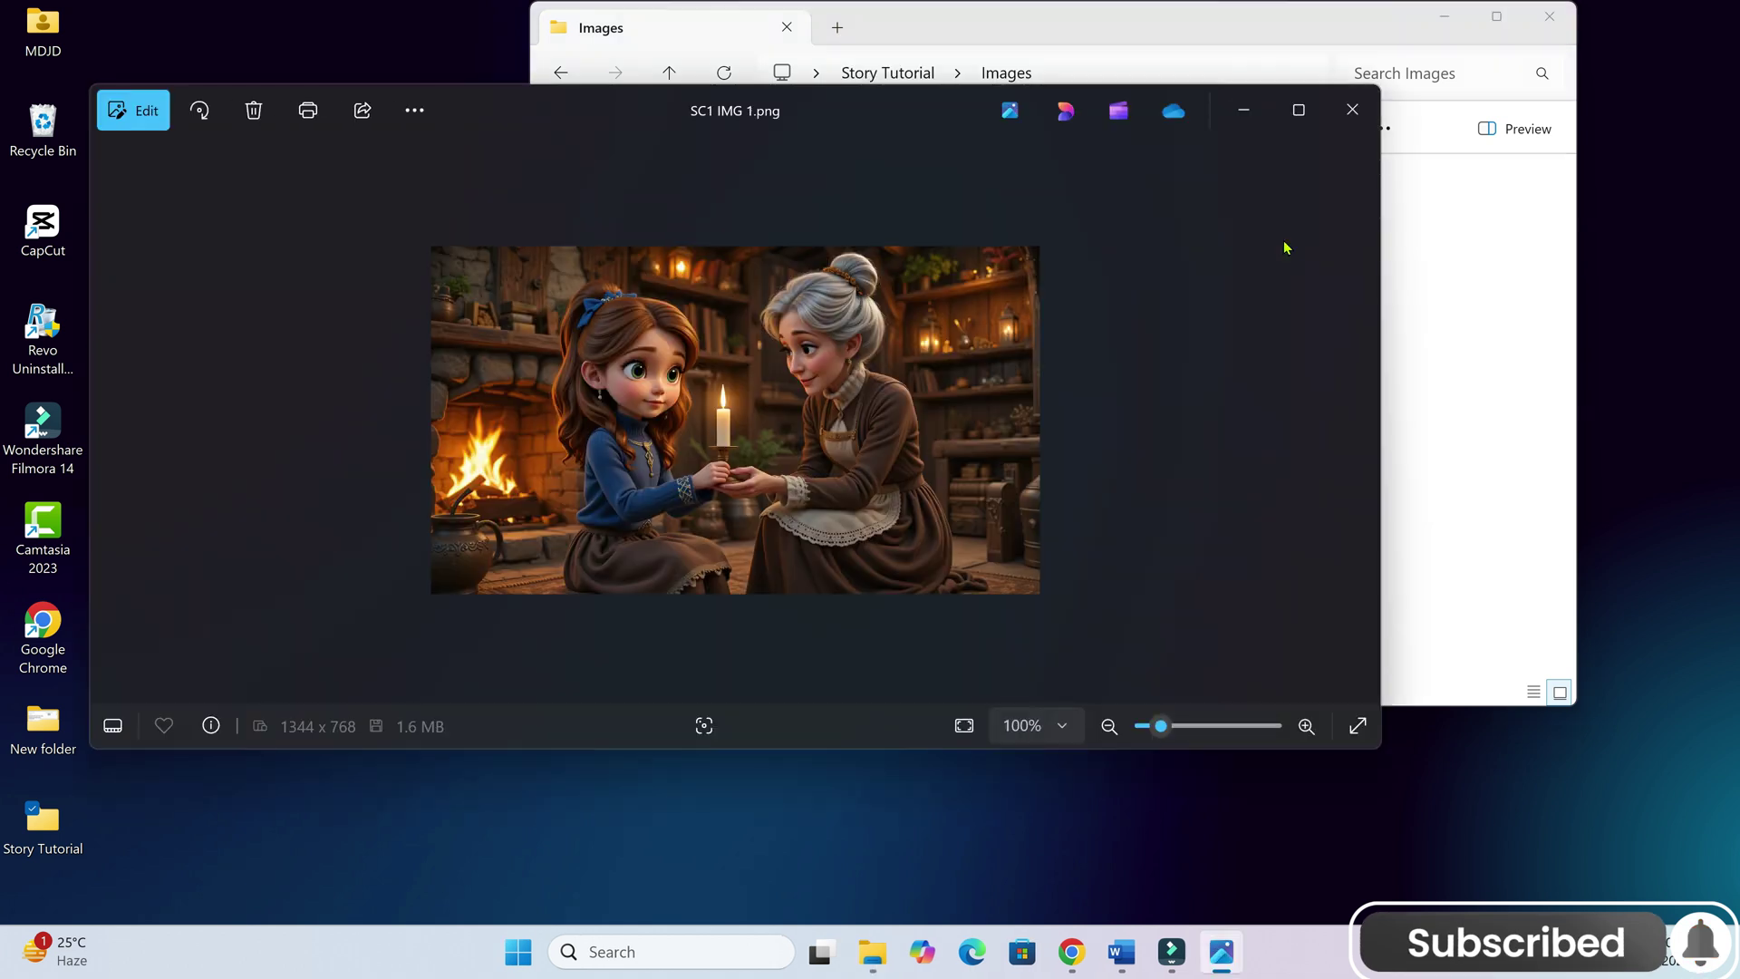
Step: Crop SC1 IMG 1 to the girl's head and shoulders and save the copy as Sophia
left_click(133, 110)
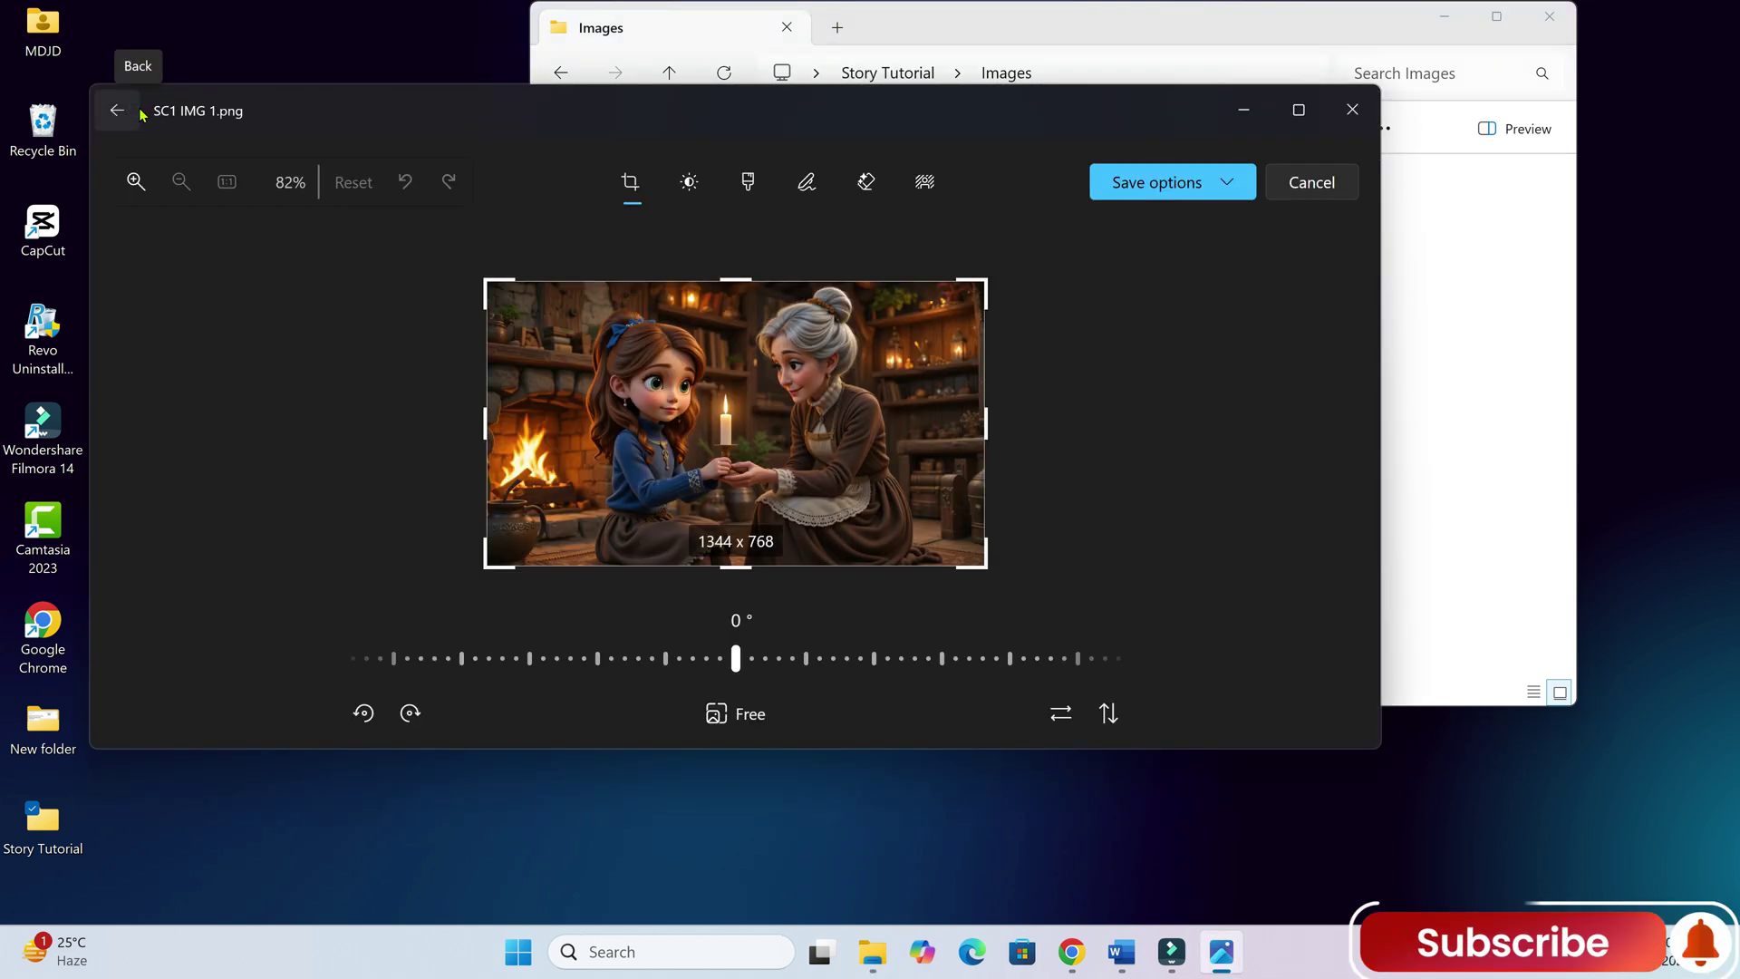
left_click_drag(986, 568, 734, 536)
left_click_drag(508, 421, 632, 421)
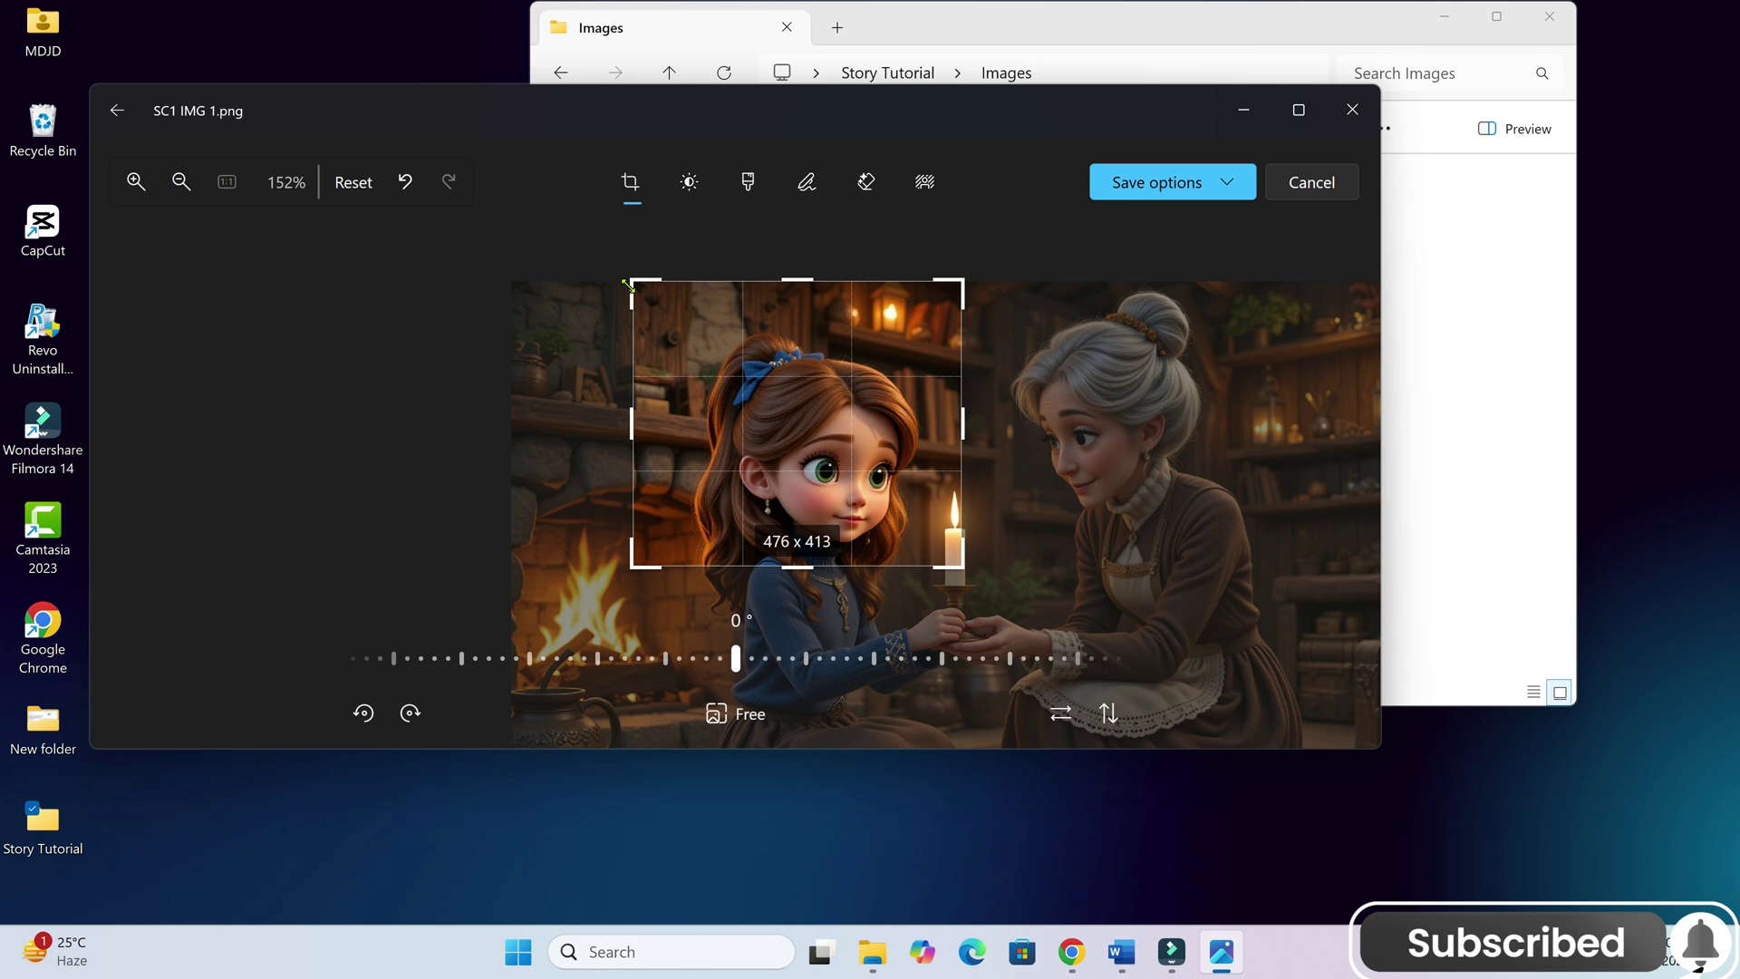
left_click_drag(762, 513, 717, 466)
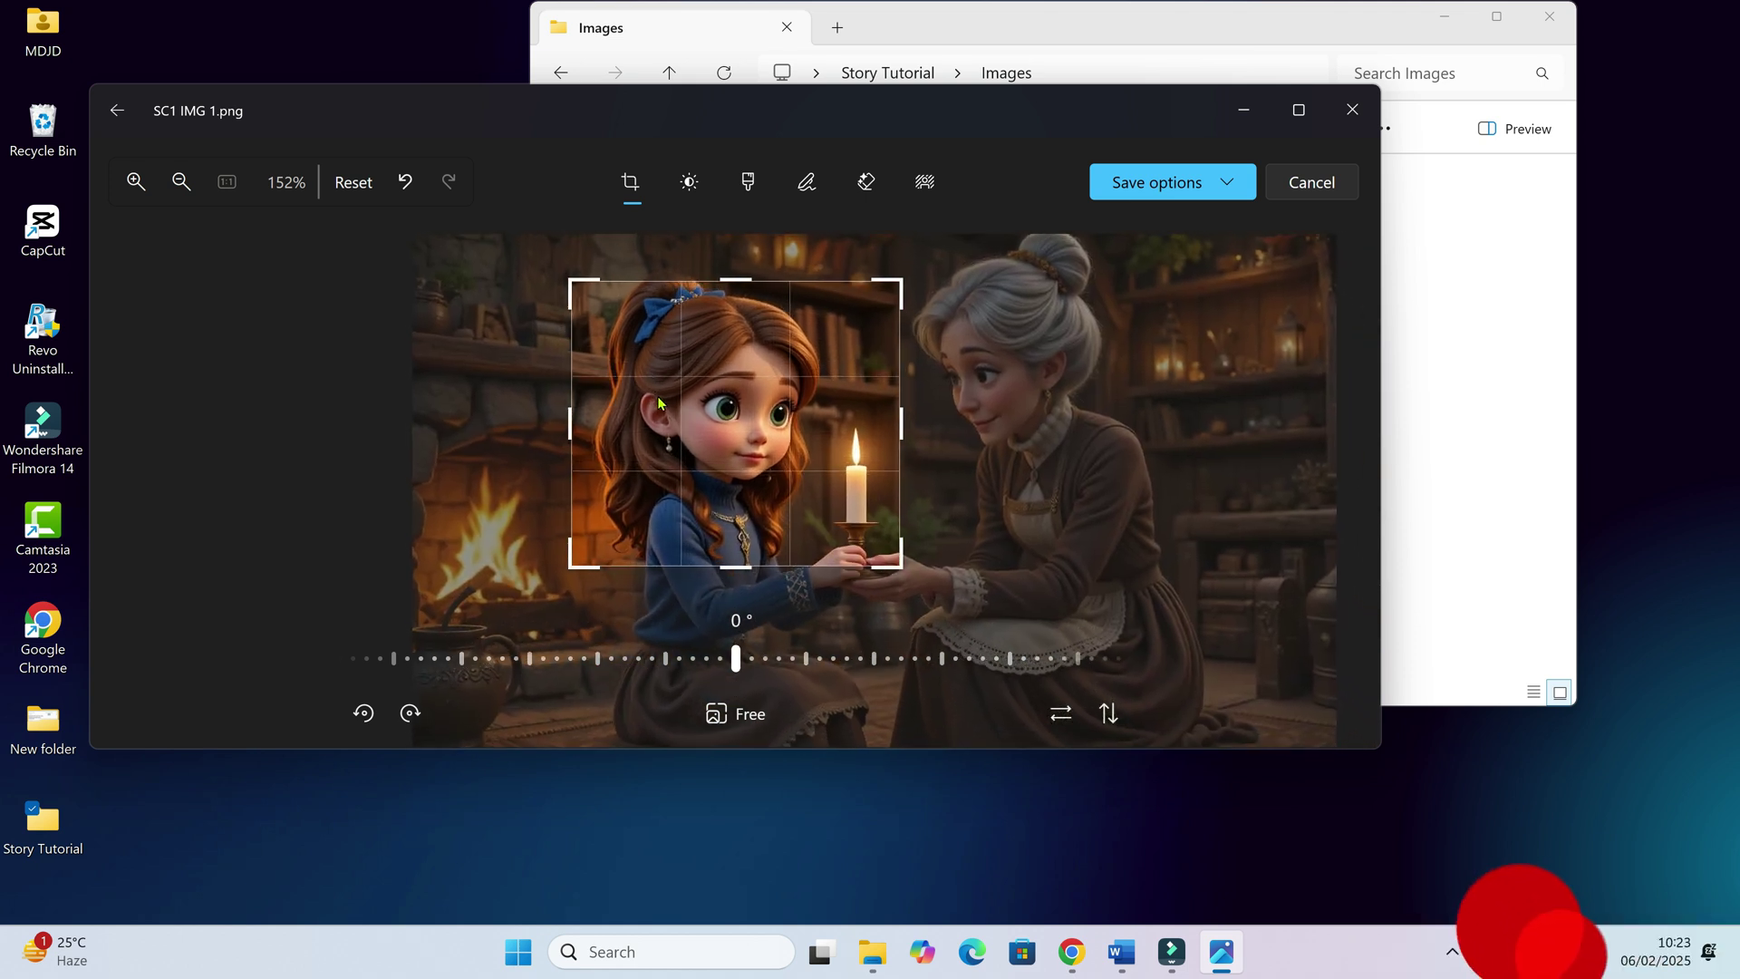
left_click_drag(576, 576, 580, 568)
left_click_drag(596, 282, 724, 284)
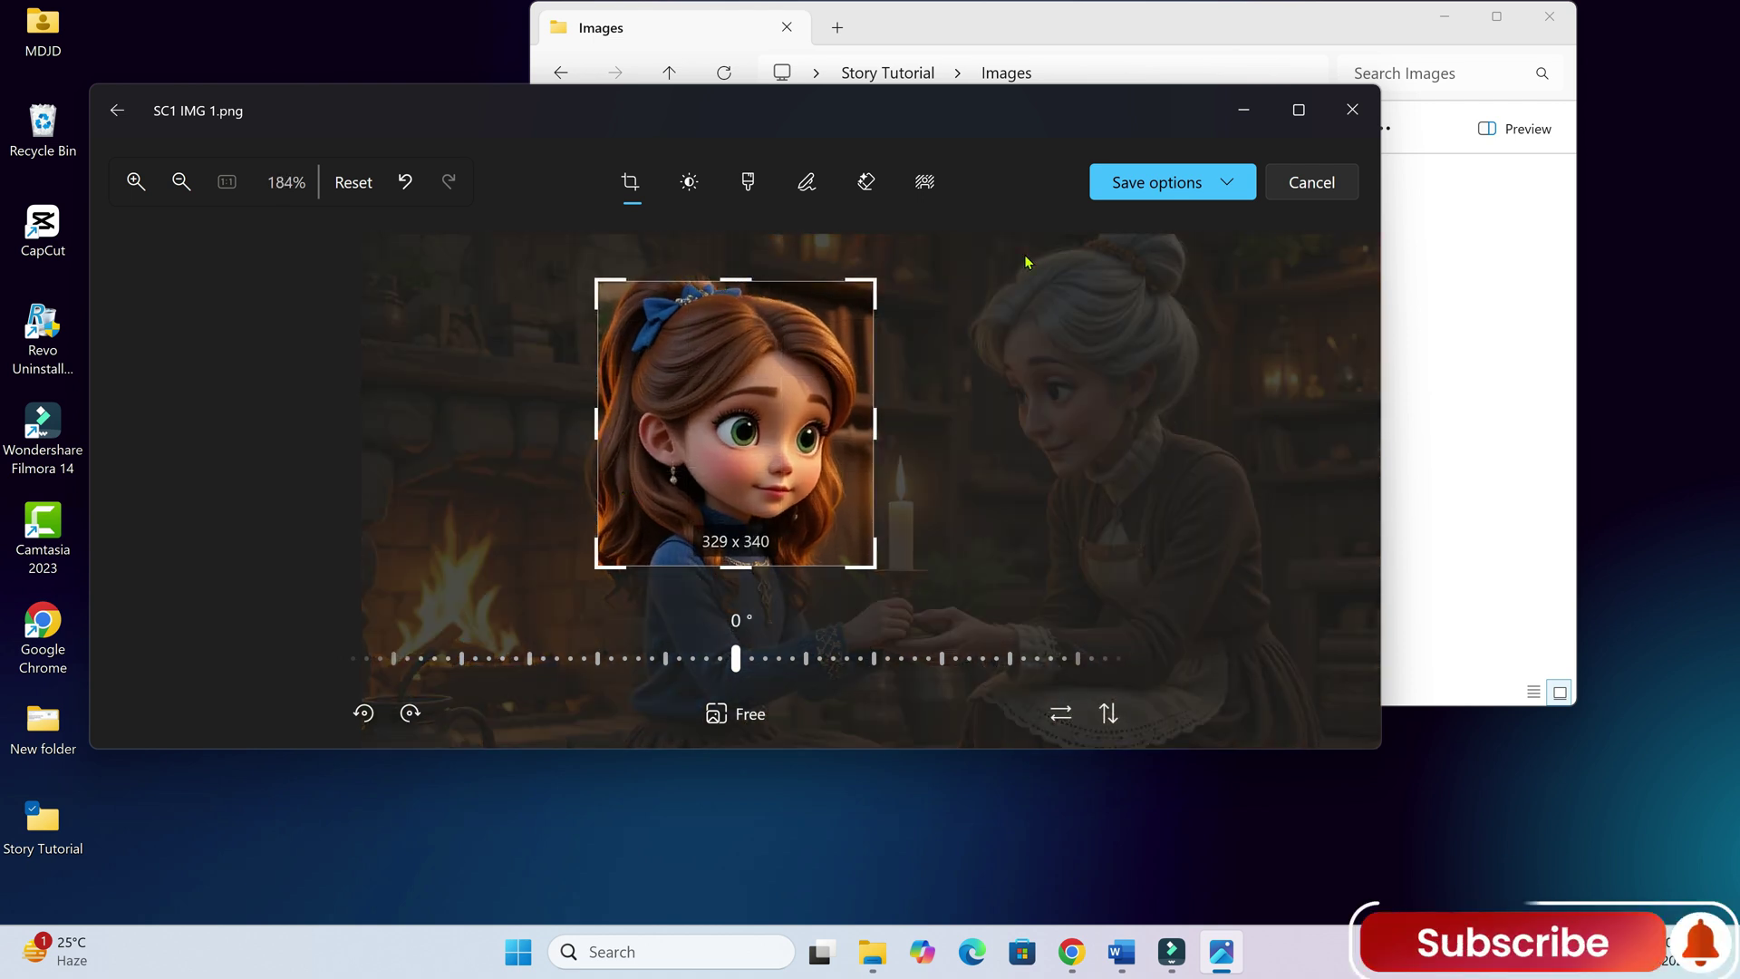
left_click(1181, 227)
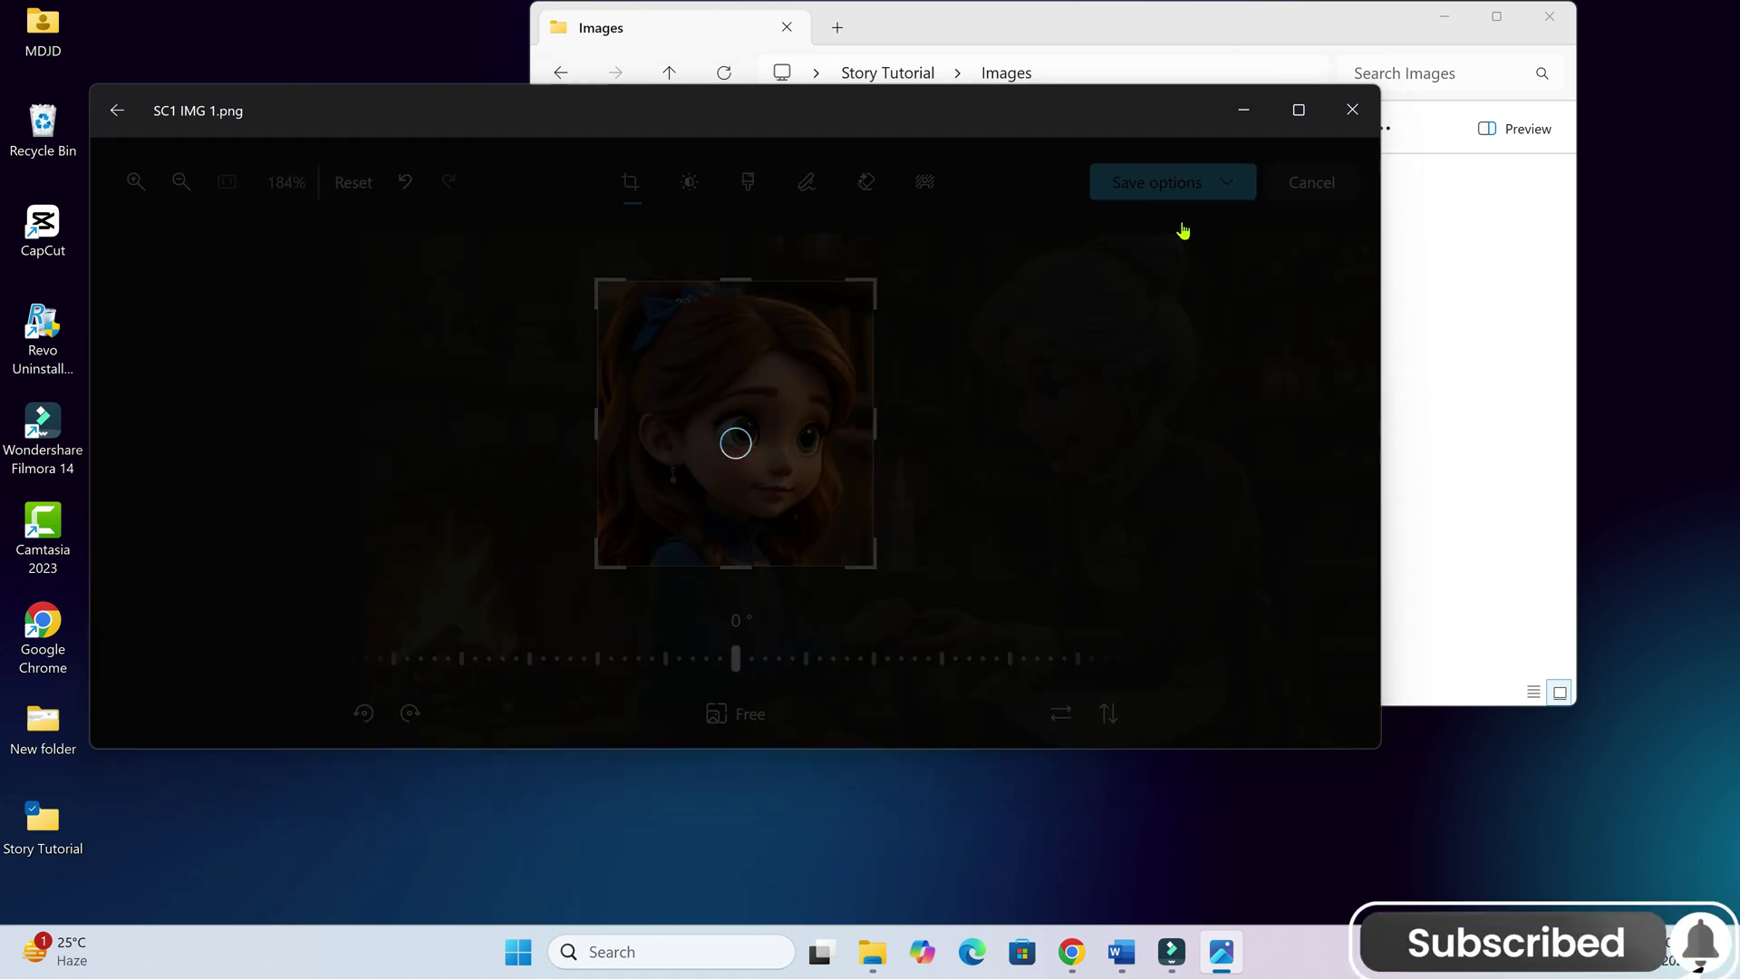
type("Sophia")
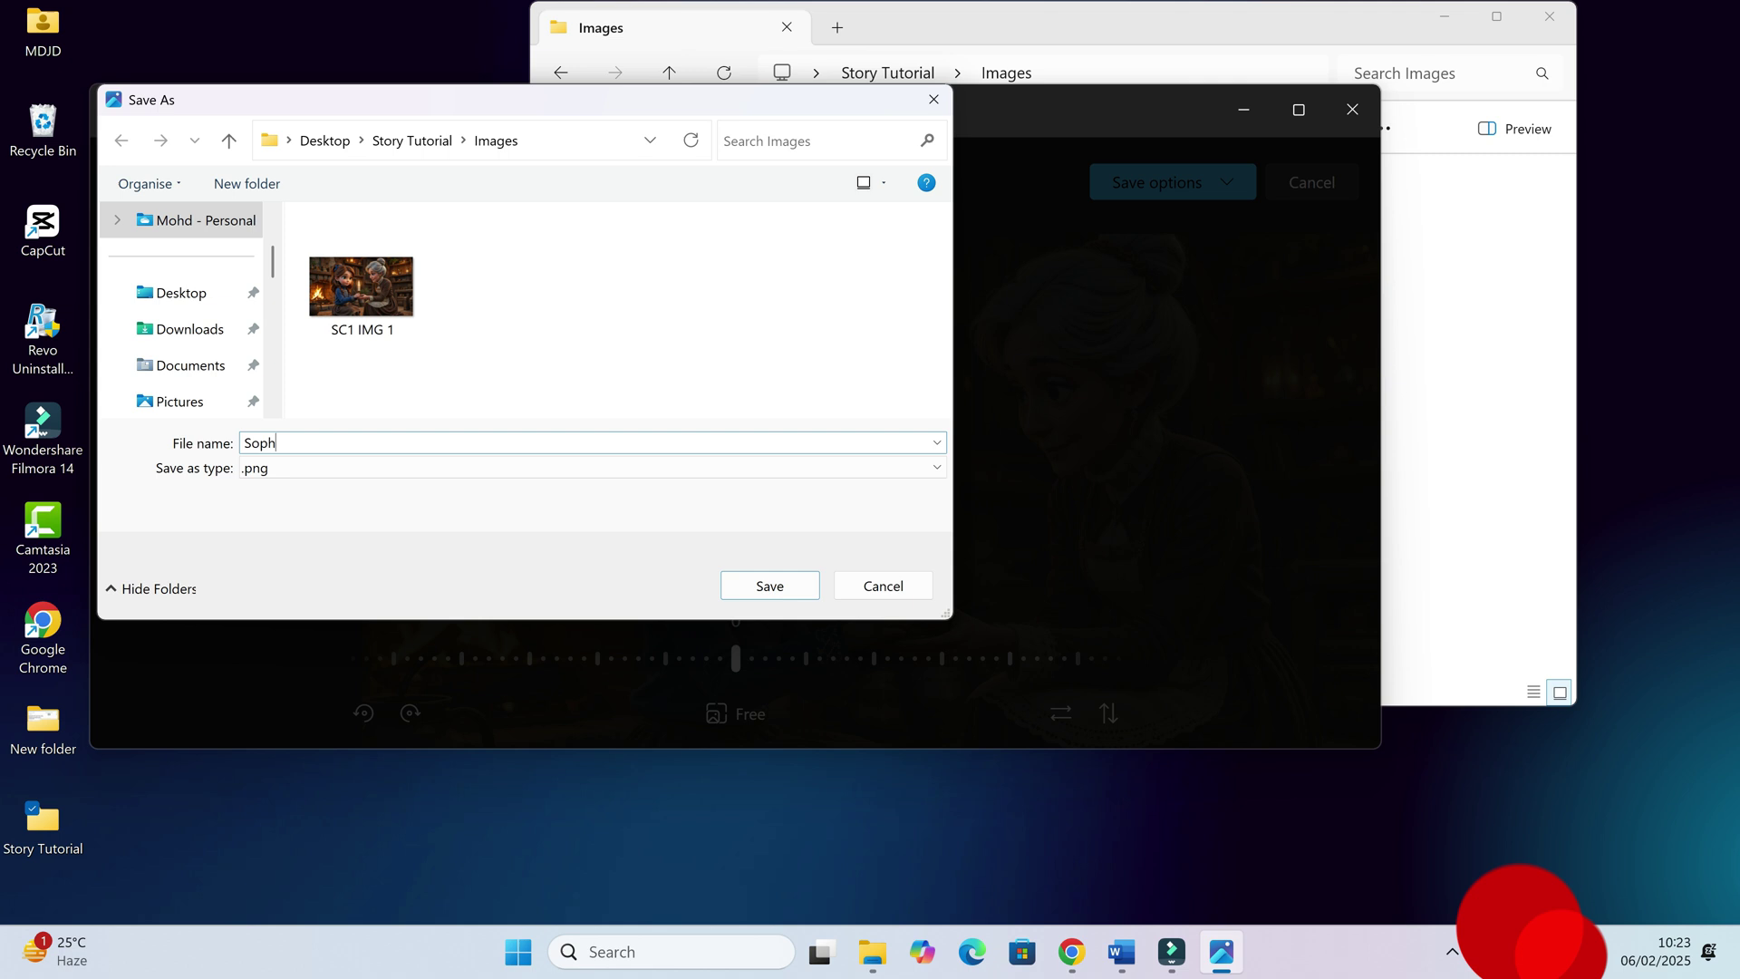
key("Return")
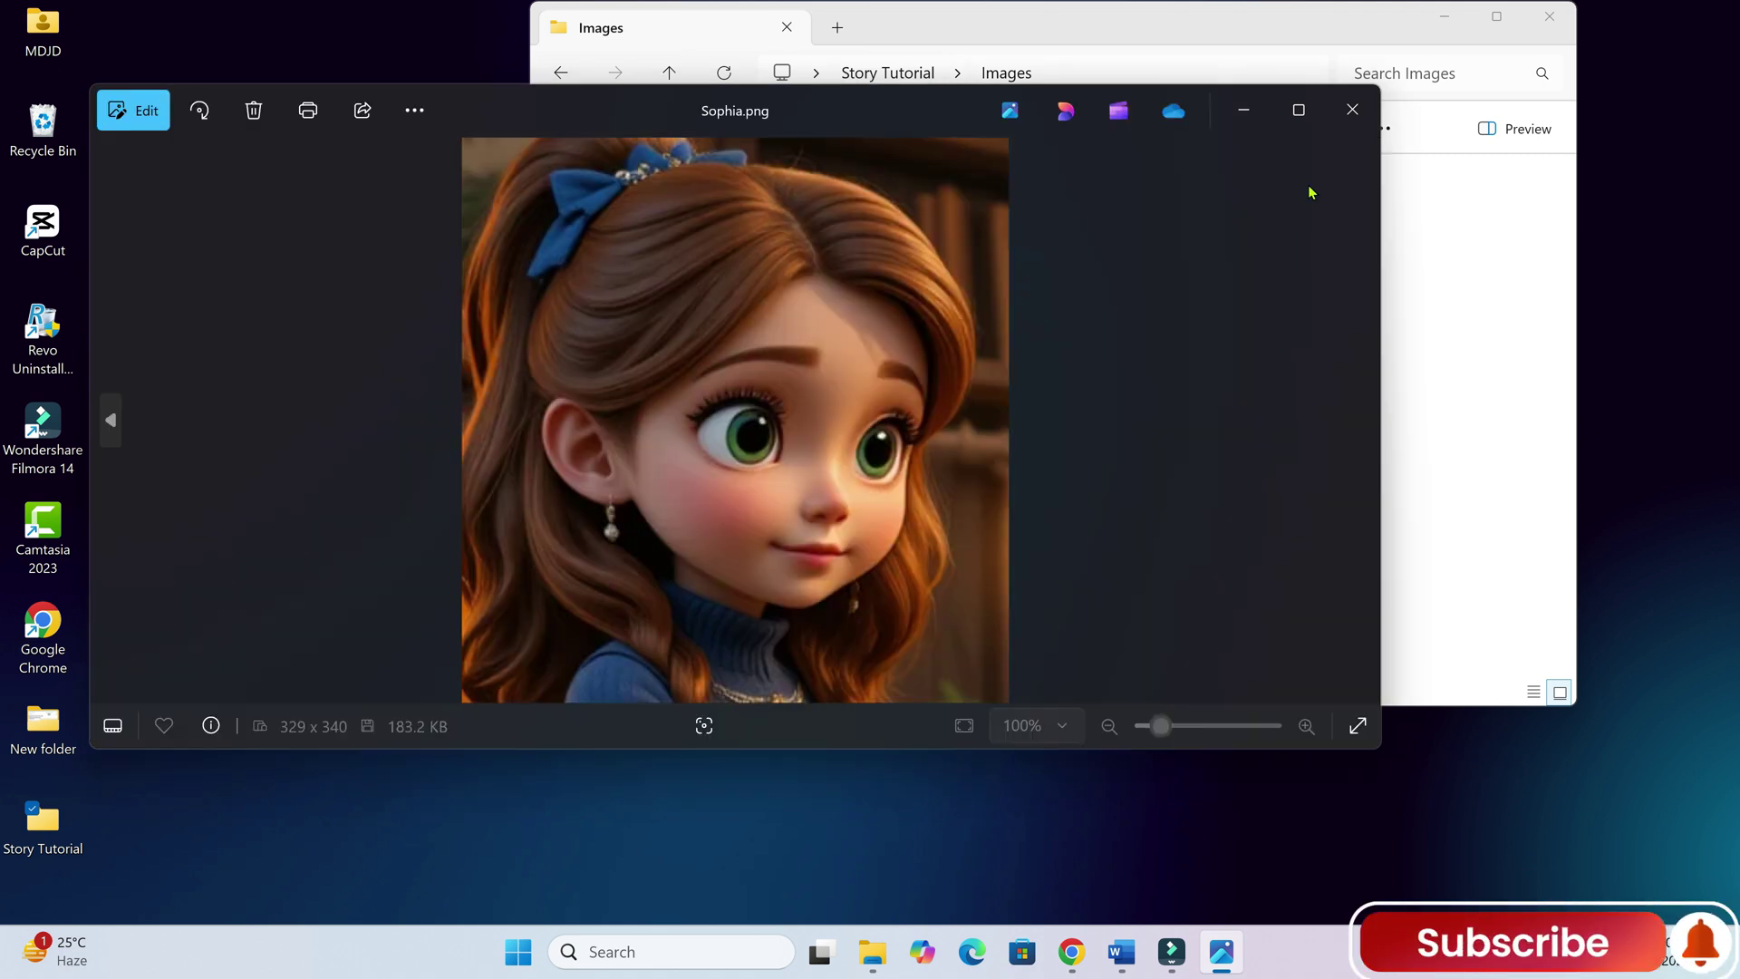
left_click(1352, 110)
Step: Reopen SC1 IMG 1, crop to the grandmother's head and shoulders, and save the copy as Grand Ma
right_click(821, 209)
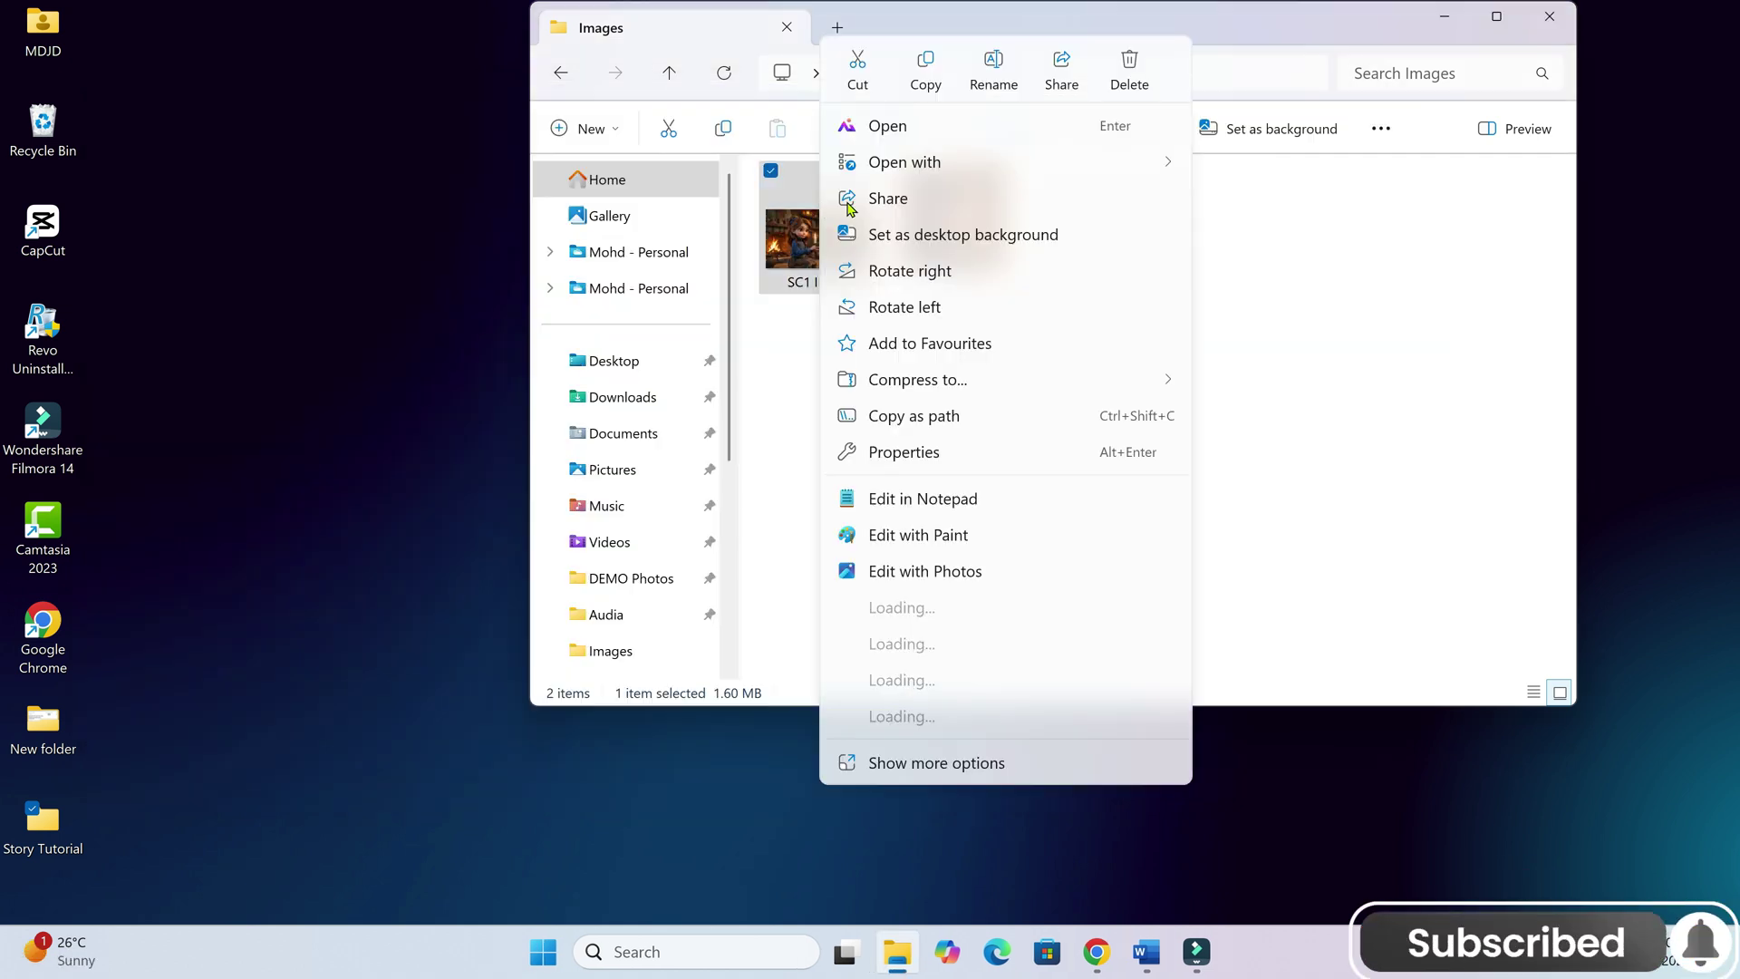
mouse_move(913, 163)
left_click(1269, 238)
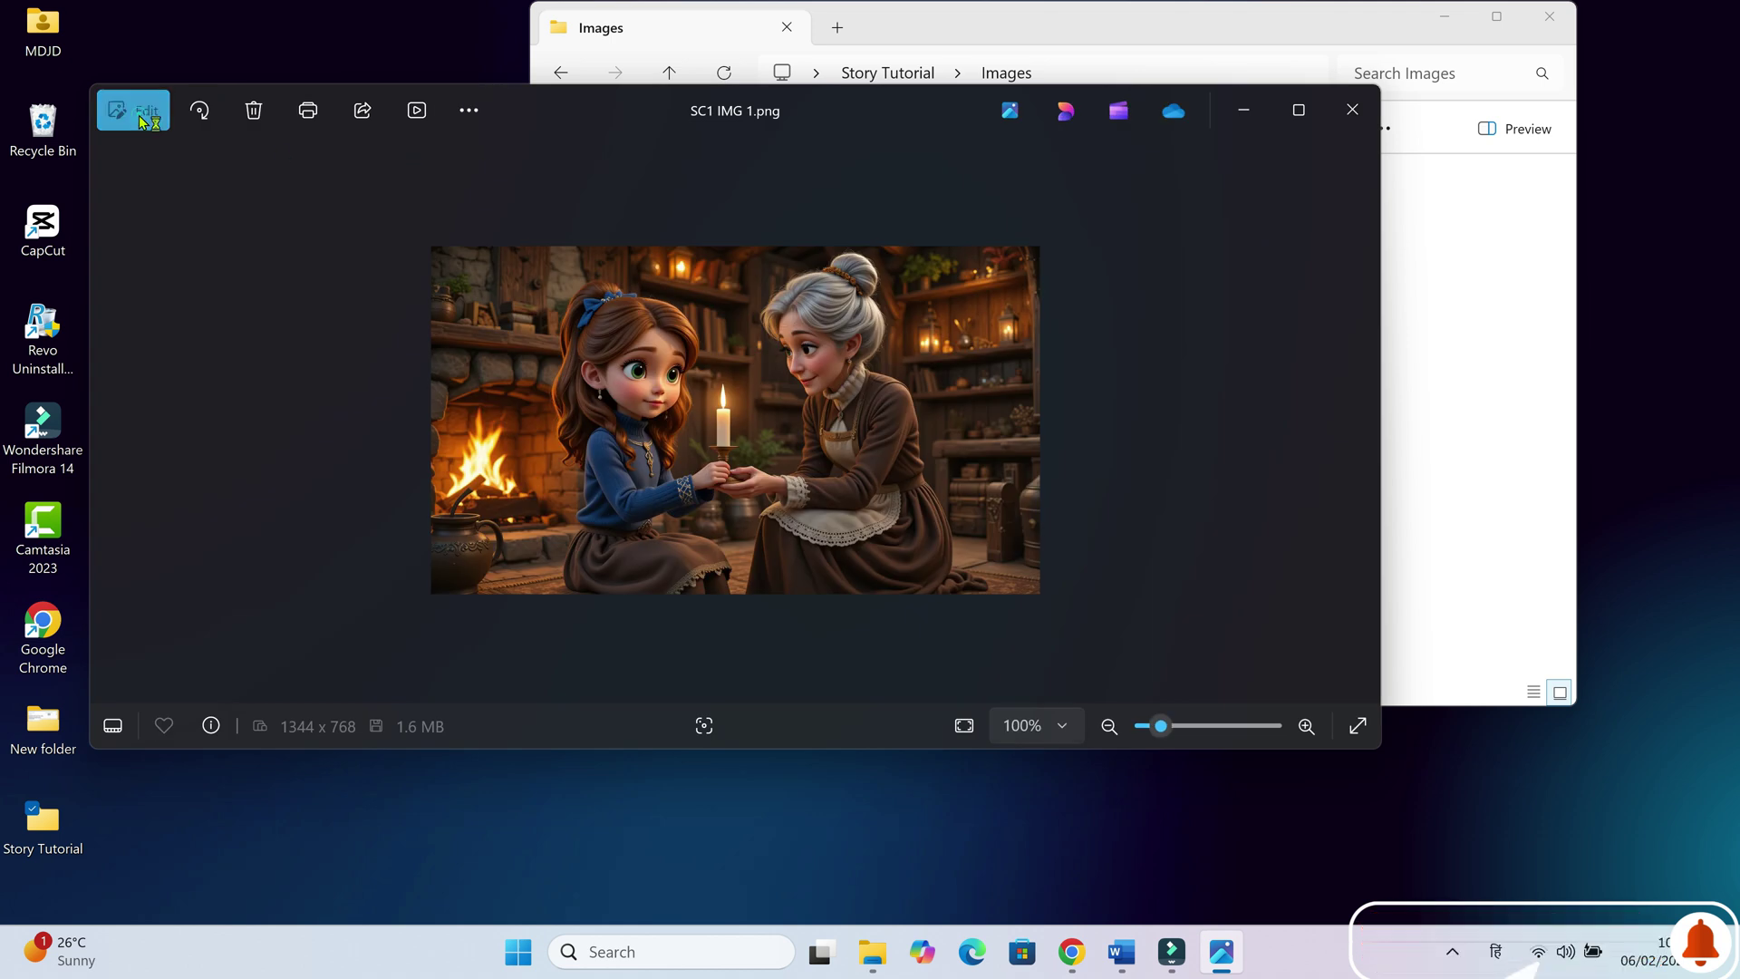
left_click(136, 112)
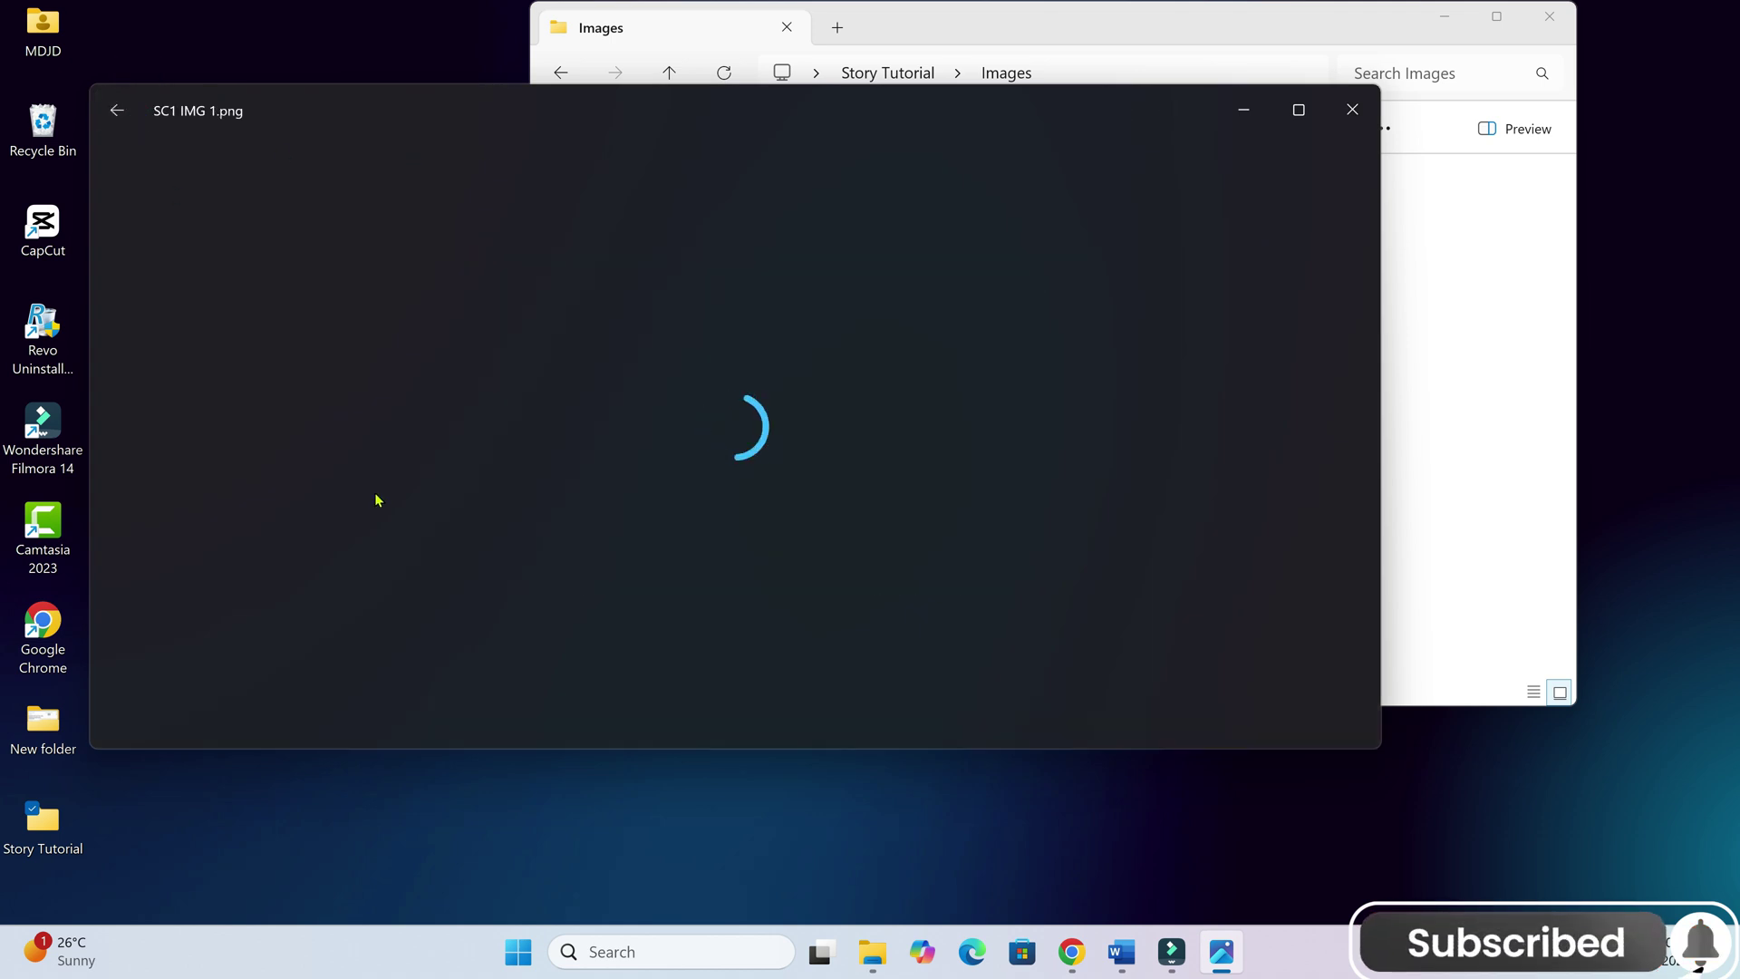
left_click_drag(482, 566, 718, 544)
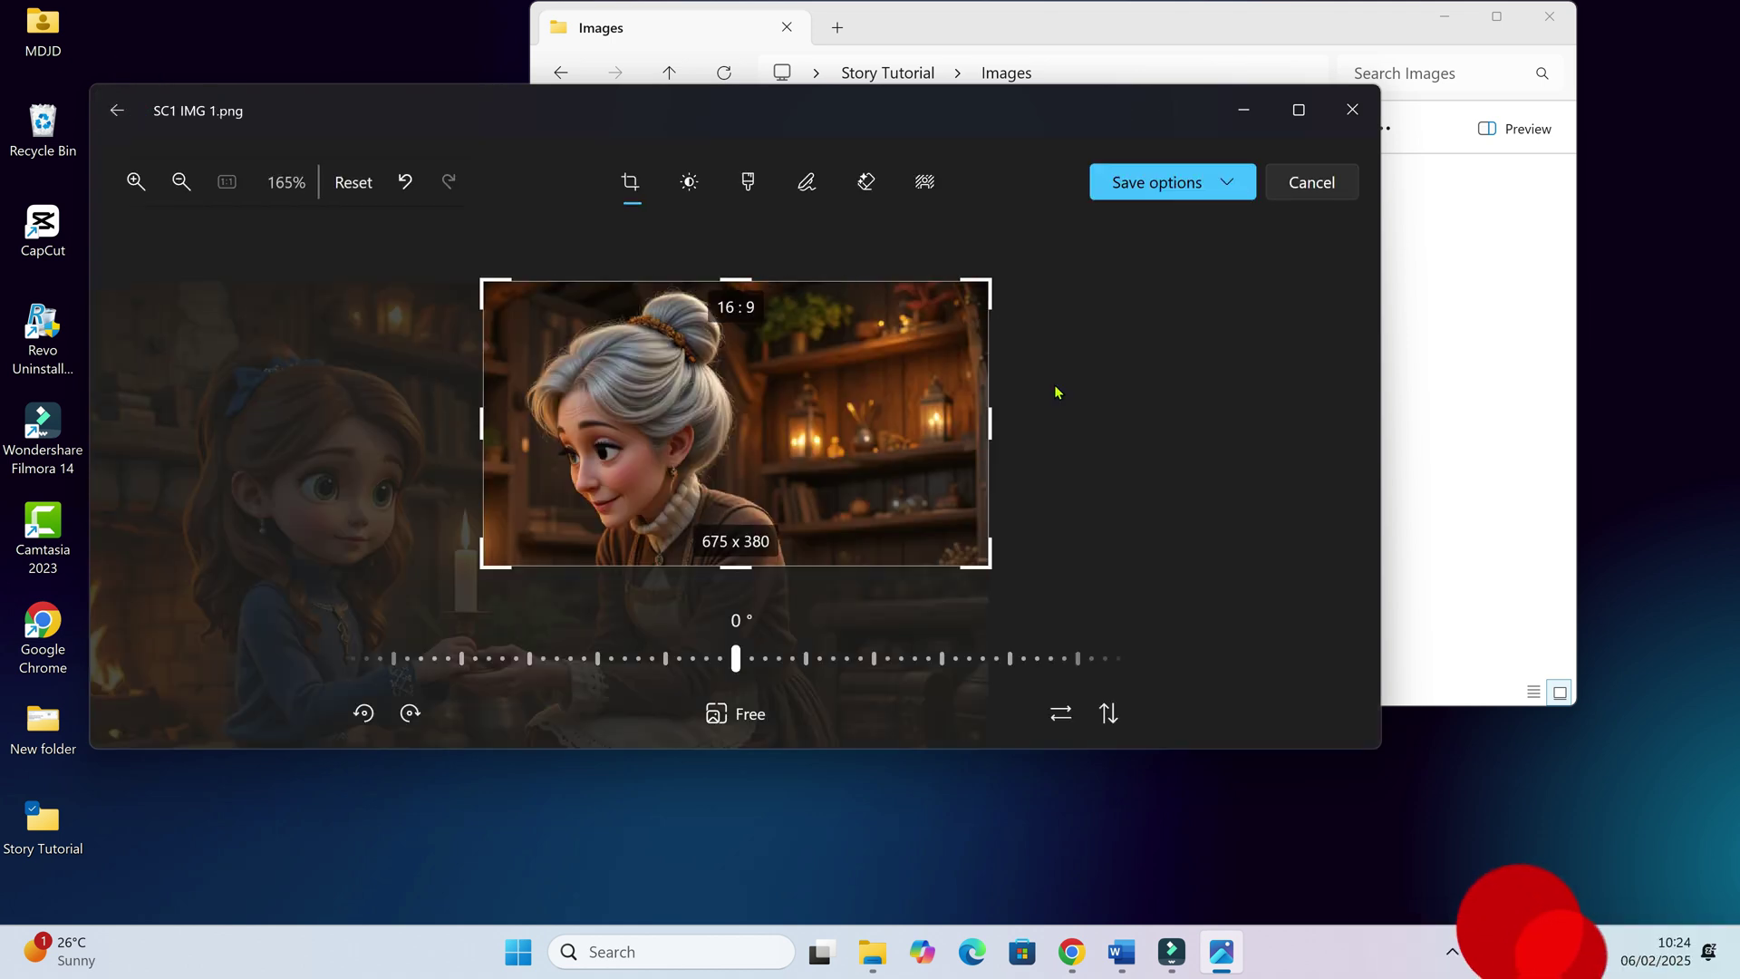
left_click_drag(990, 423, 820, 422)
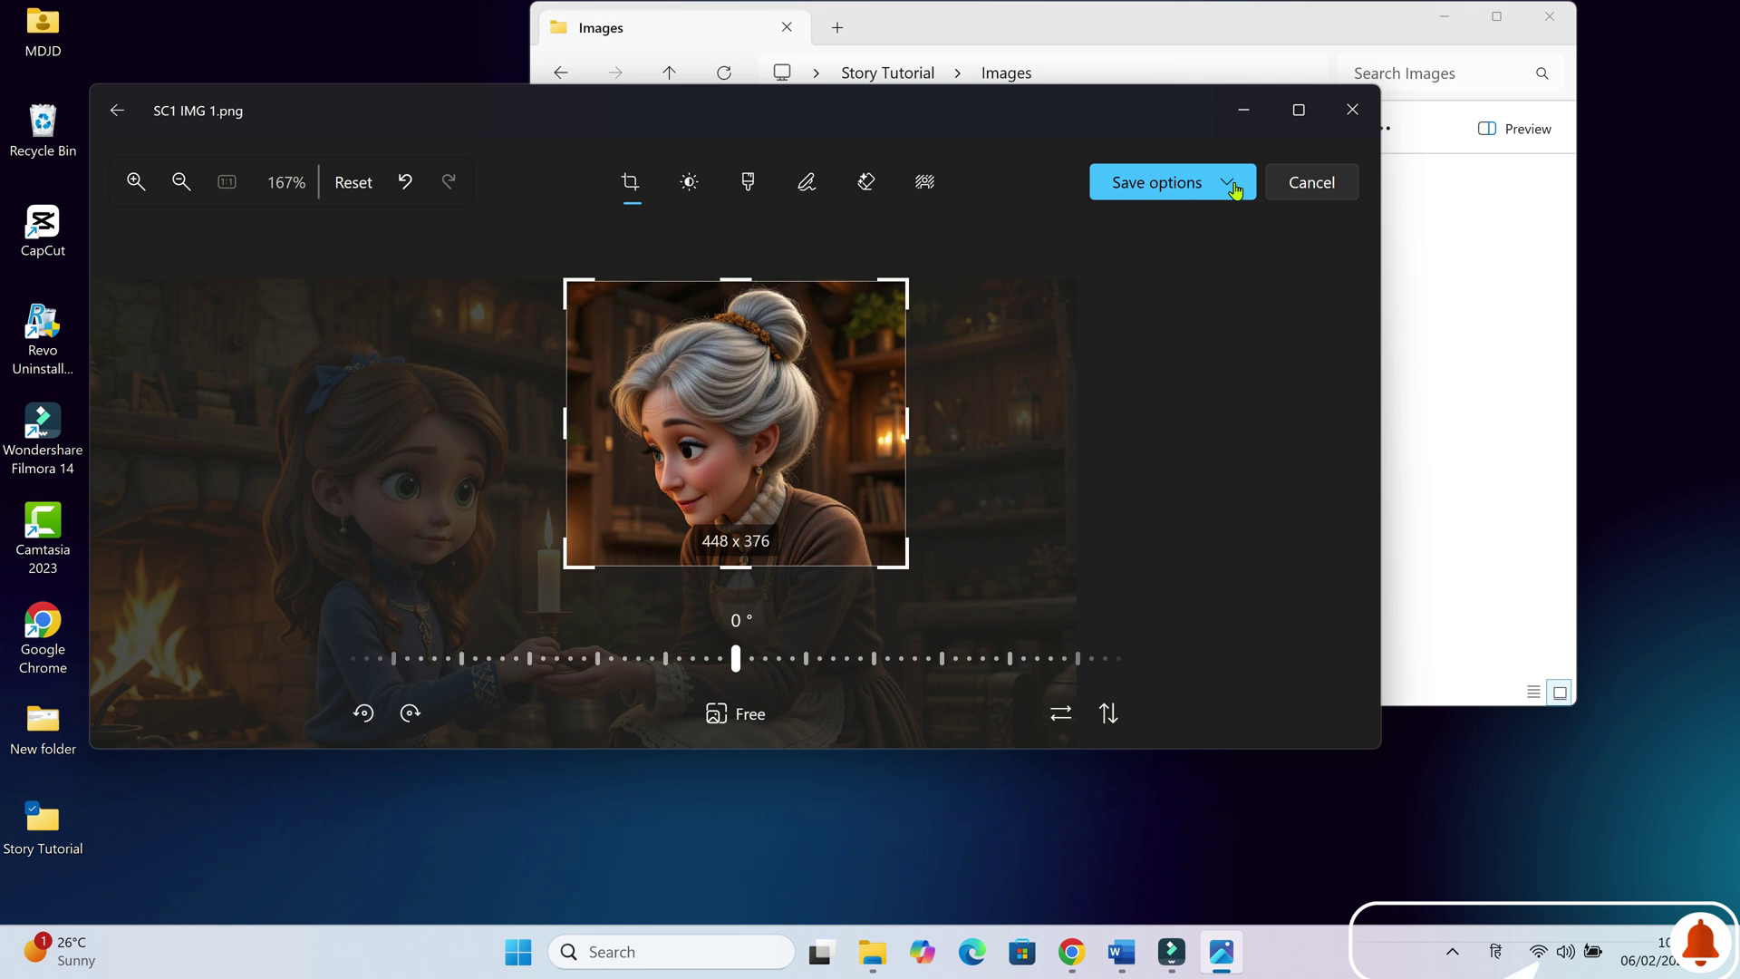
left_click(1234, 188)
left_click(1166, 228)
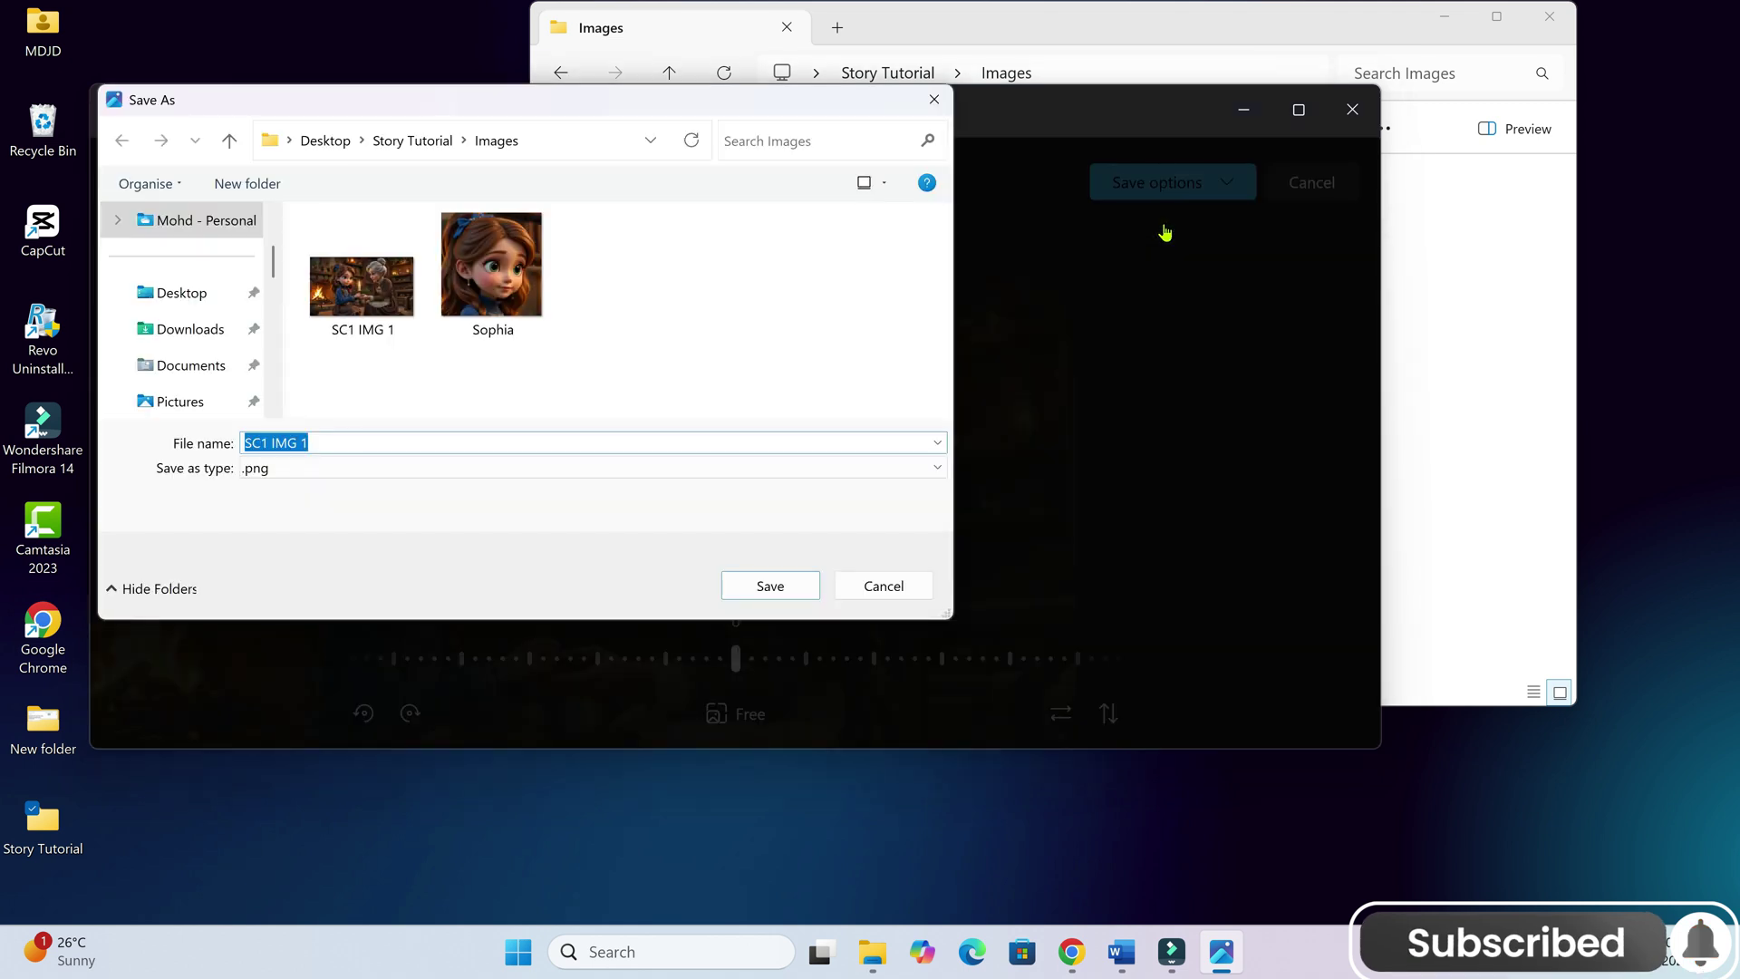
type("Grand Maa")
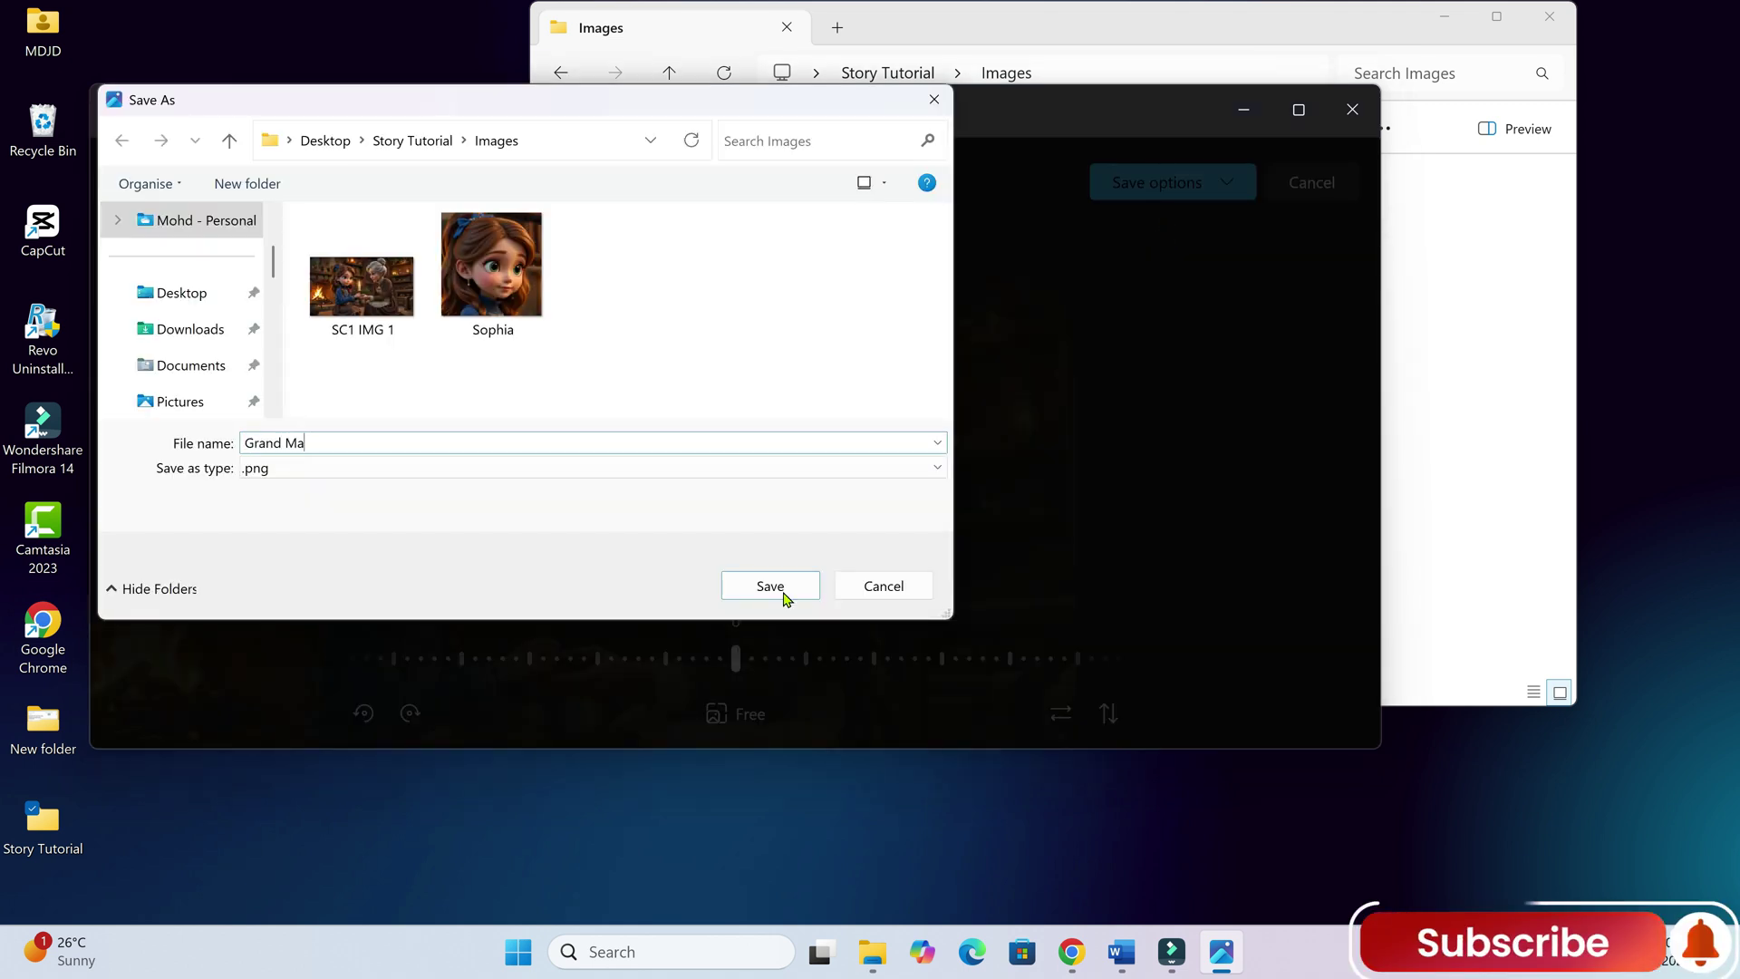
left_click(775, 587)
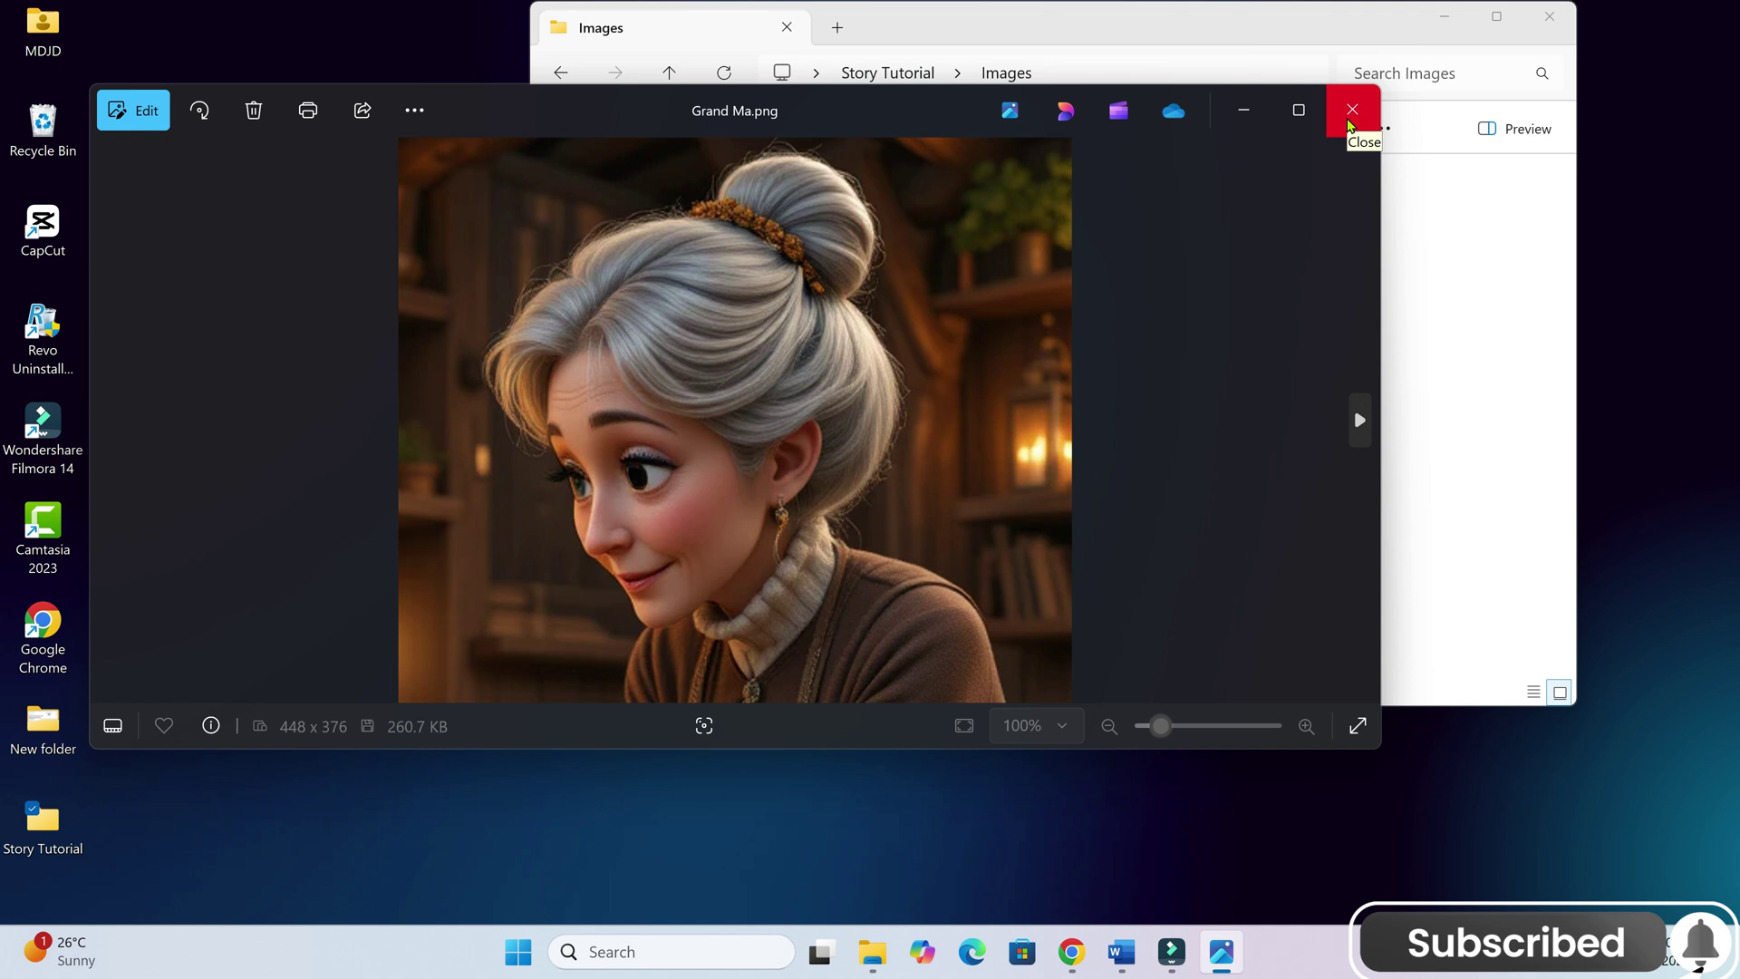
left_click(1350, 111)
Step: Copy Scene 1's Image Prompt 2 paragraph from the Word prompts document
left_click(872, 952)
left_click(1073, 952)
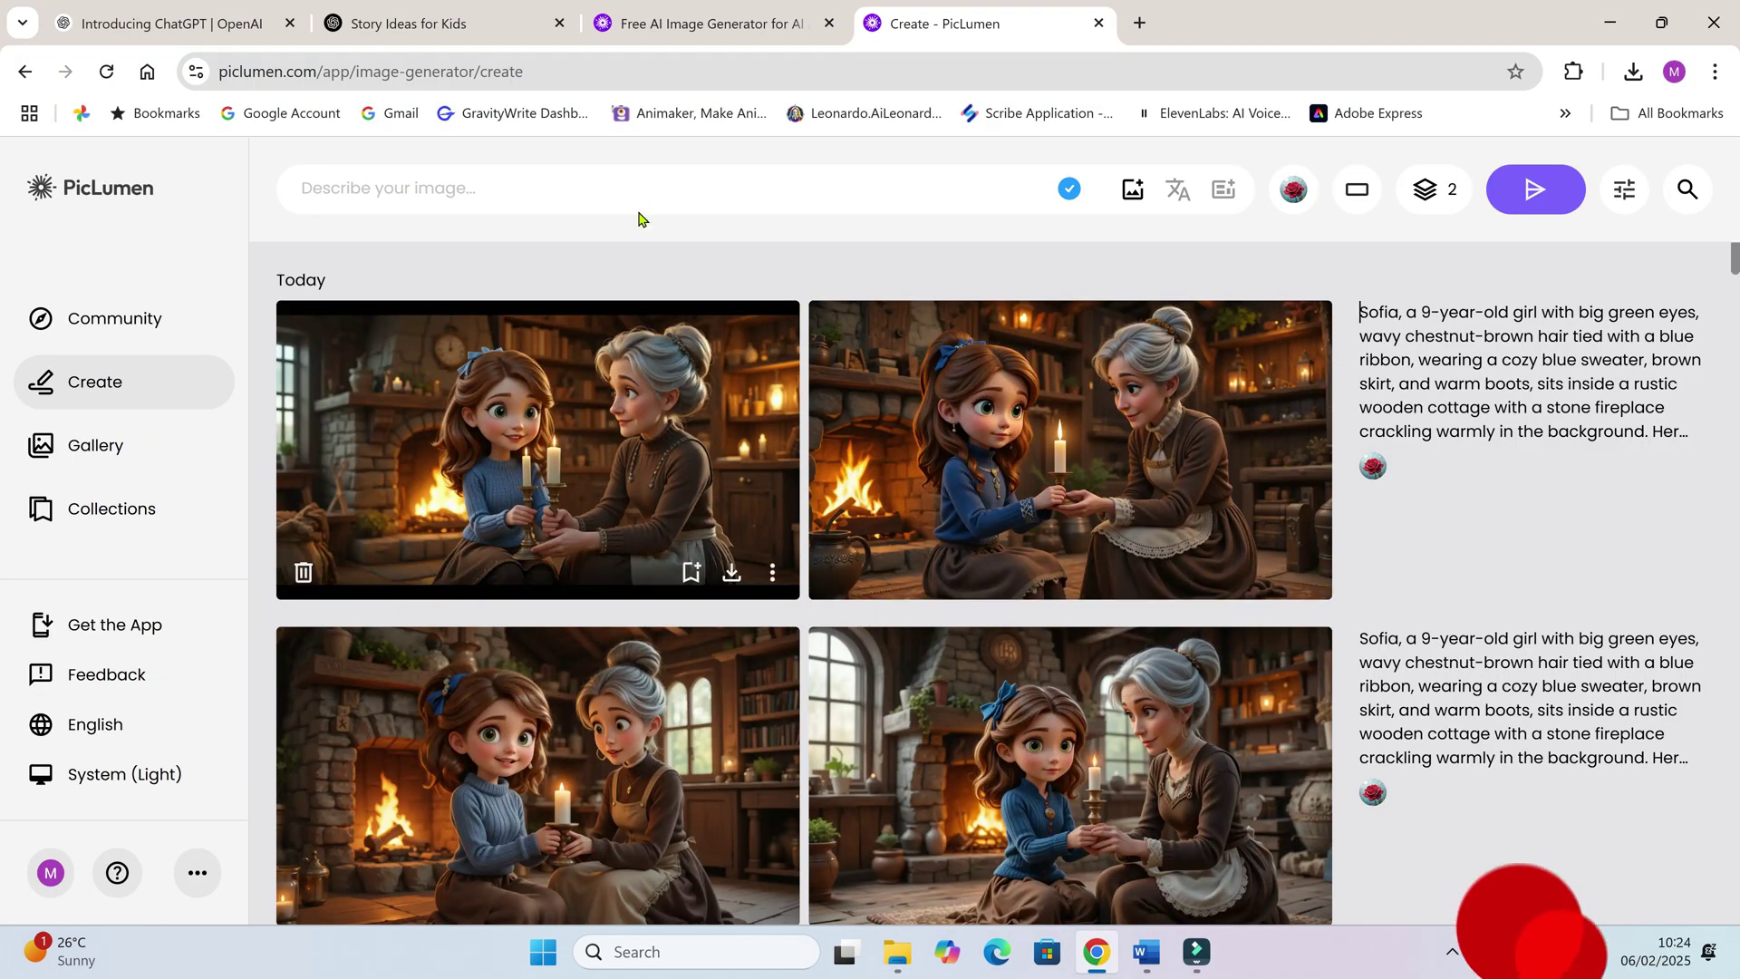
mouse_move(1147, 951)
left_click(1301, 852)
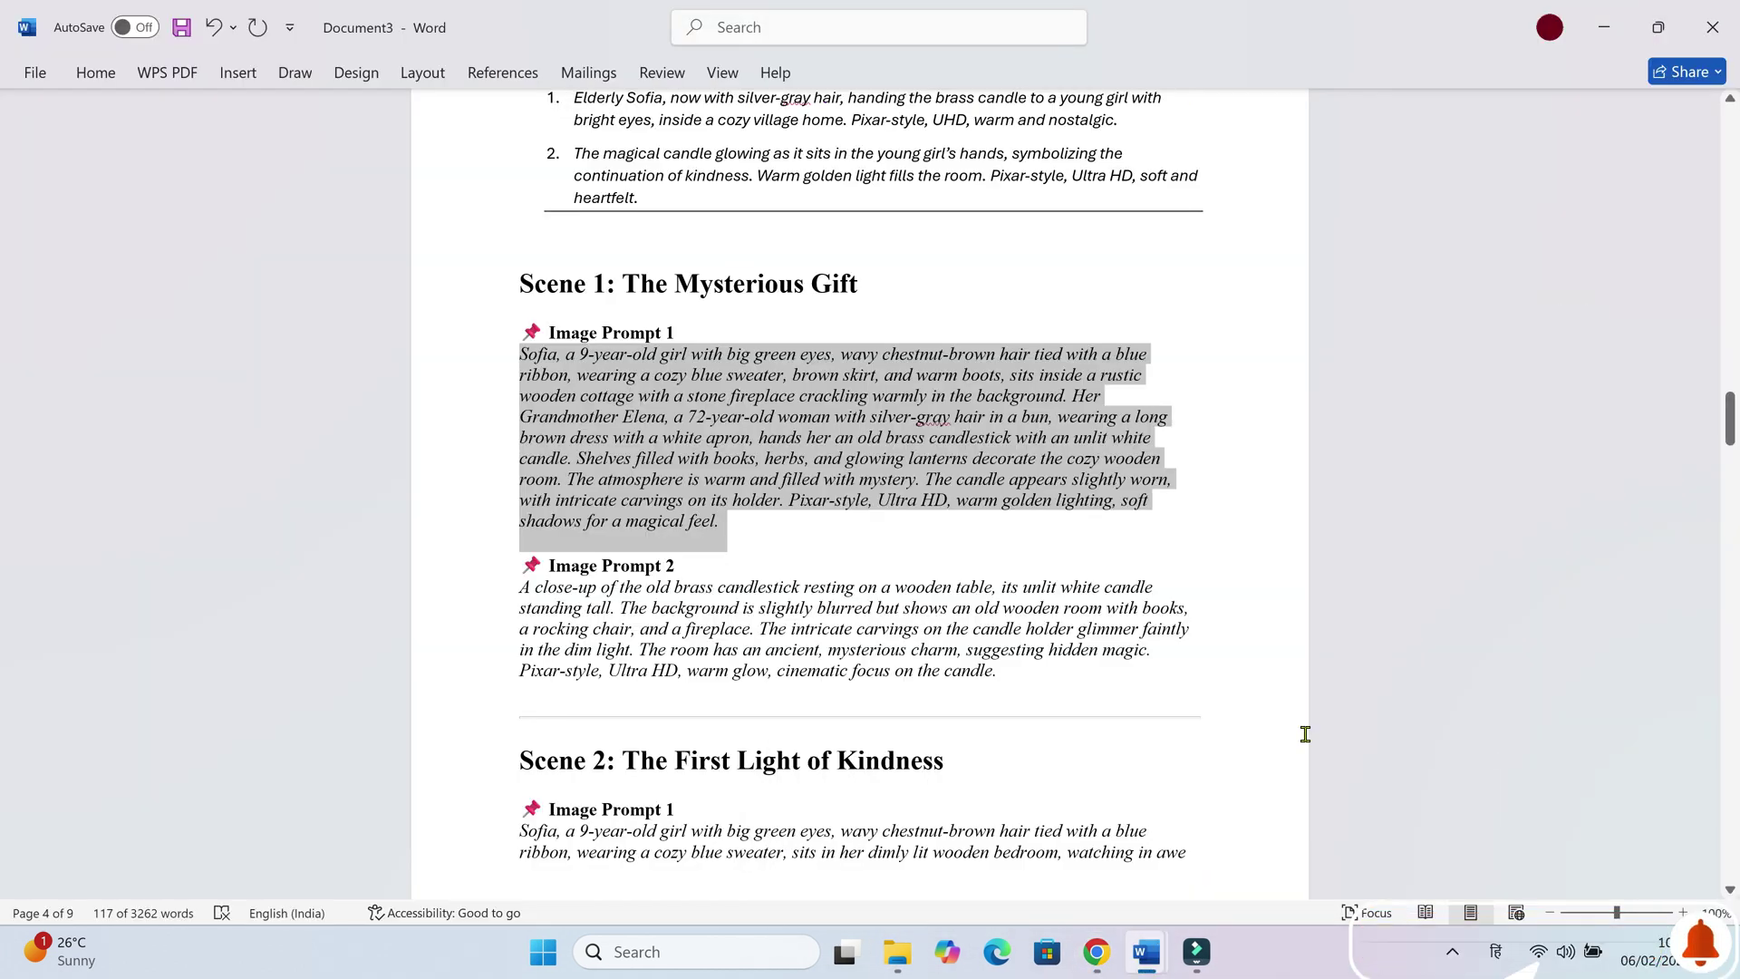
left_click(1305, 733)
scroll(535, 282, "down", 3)
left_click_drag(507, 288, 1029, 356)
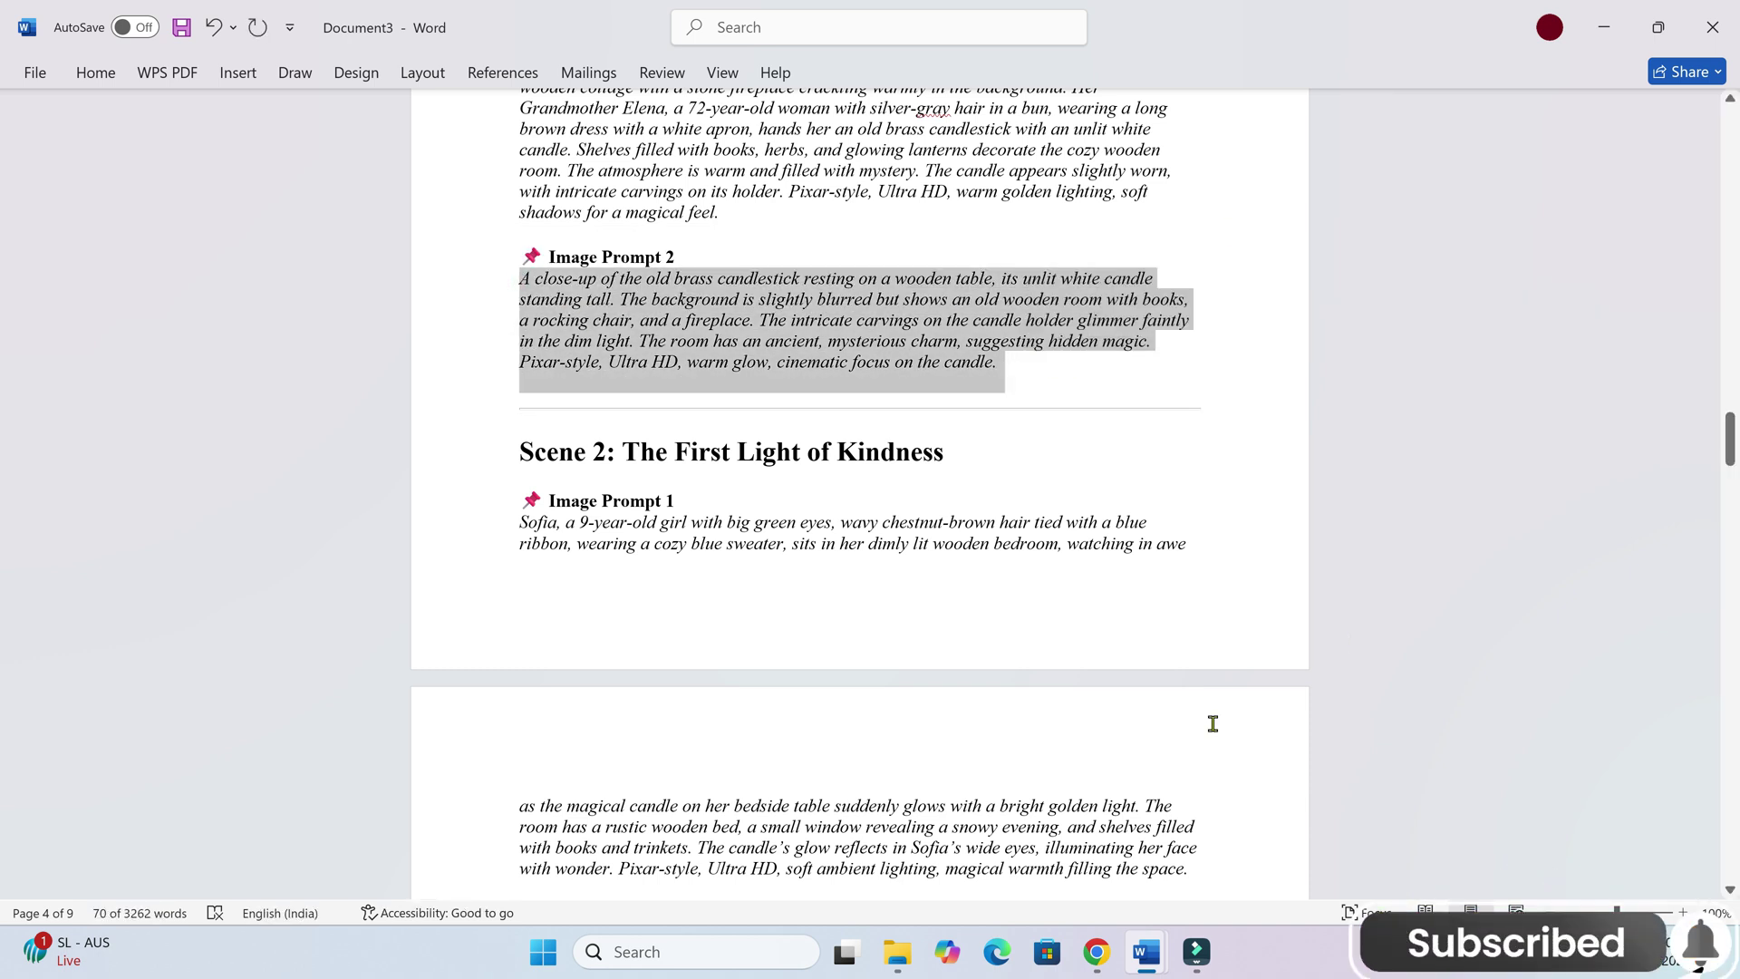
key("ctrl+c")
Step: Paste the candlestick prompt into PicLumen and generate images
left_click(1097, 952)
left_click(399, 182)
key("ctrl+v")
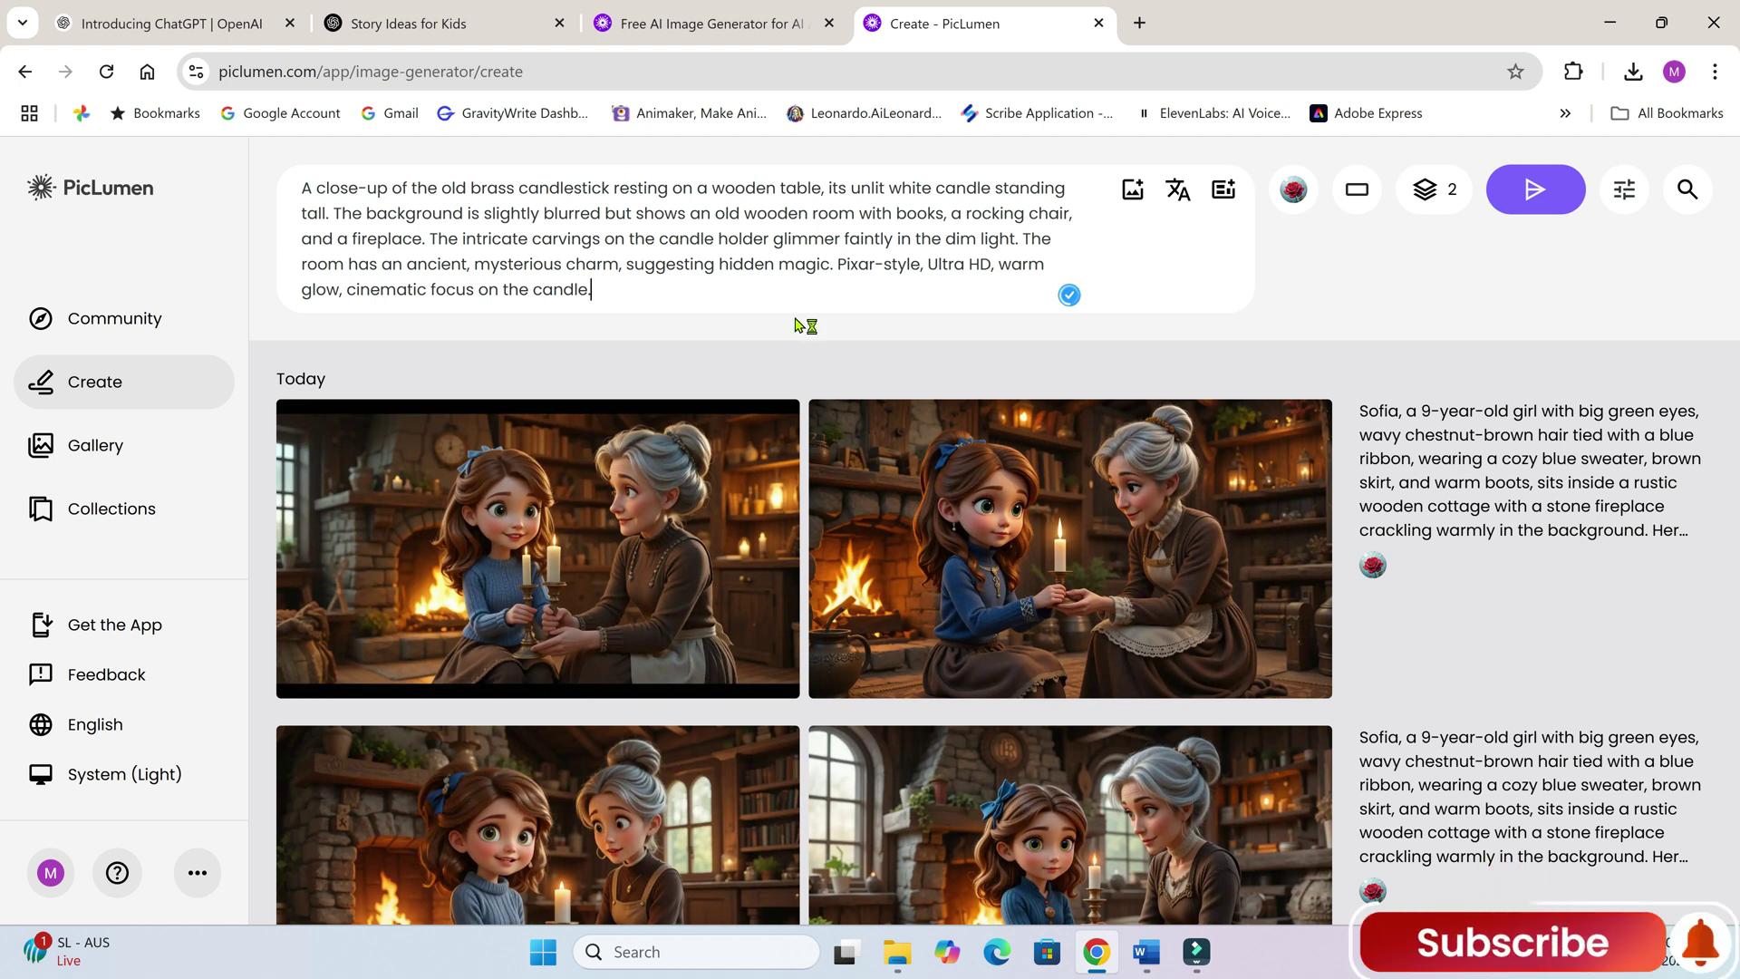
left_click(1532, 192)
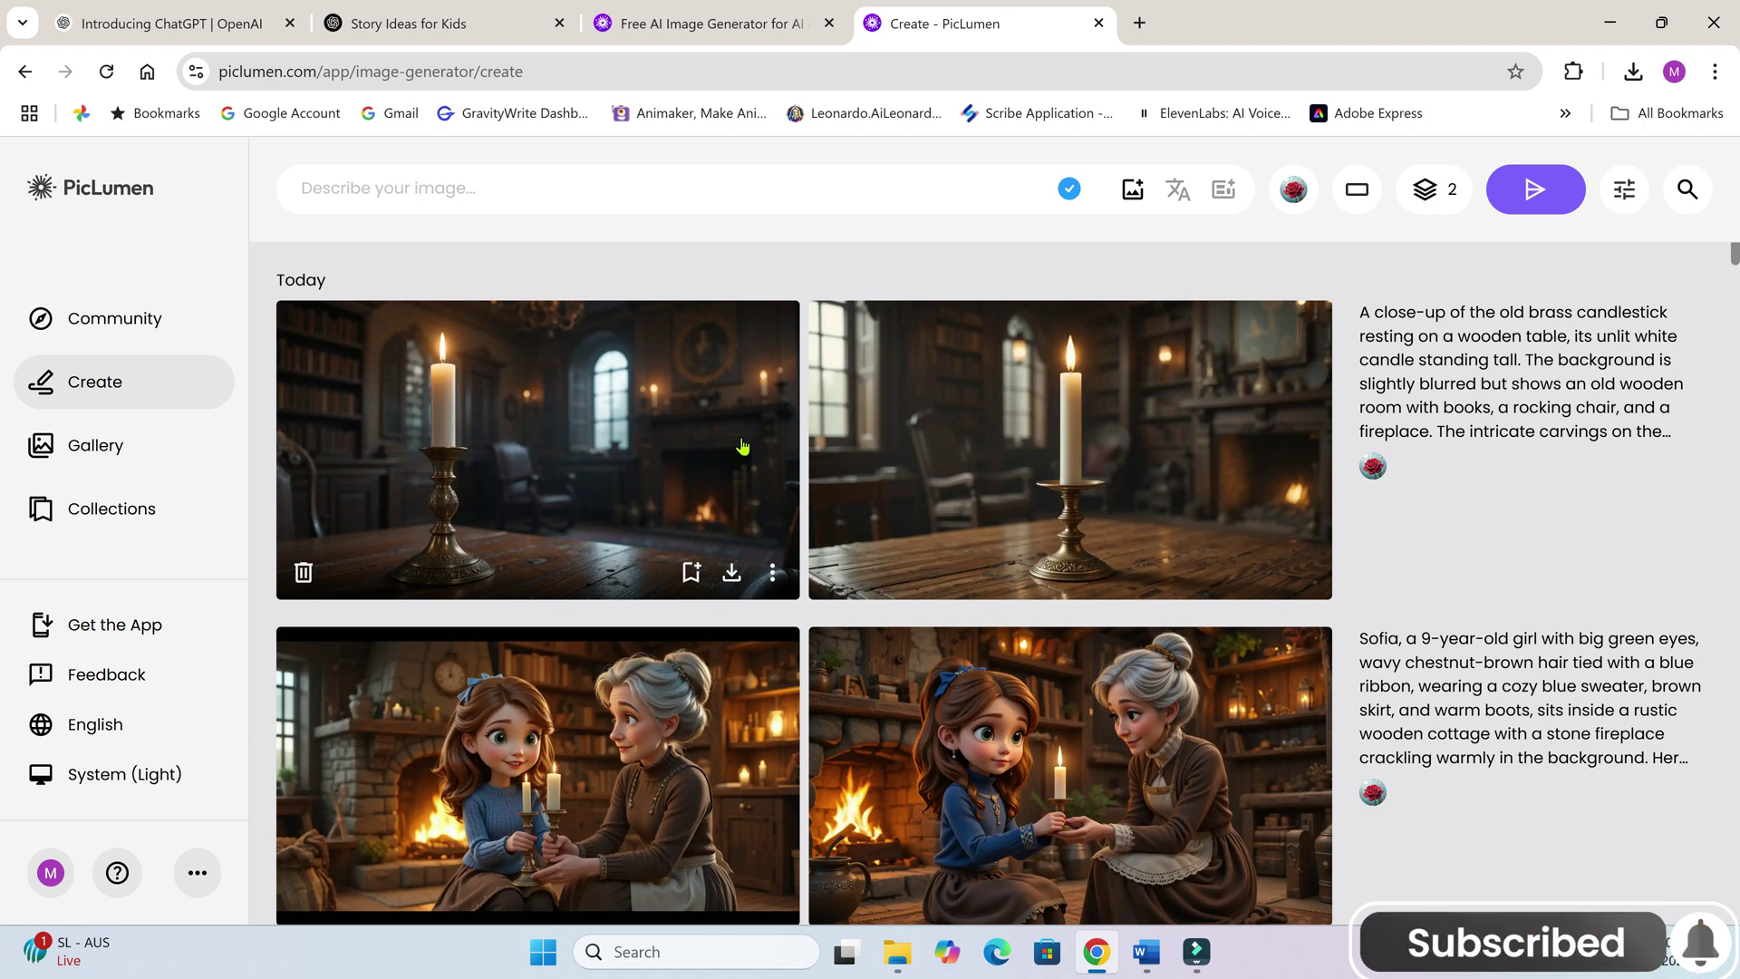
Step: Download the first candlestick image as SC1 IMG 2
left_click(731, 573)
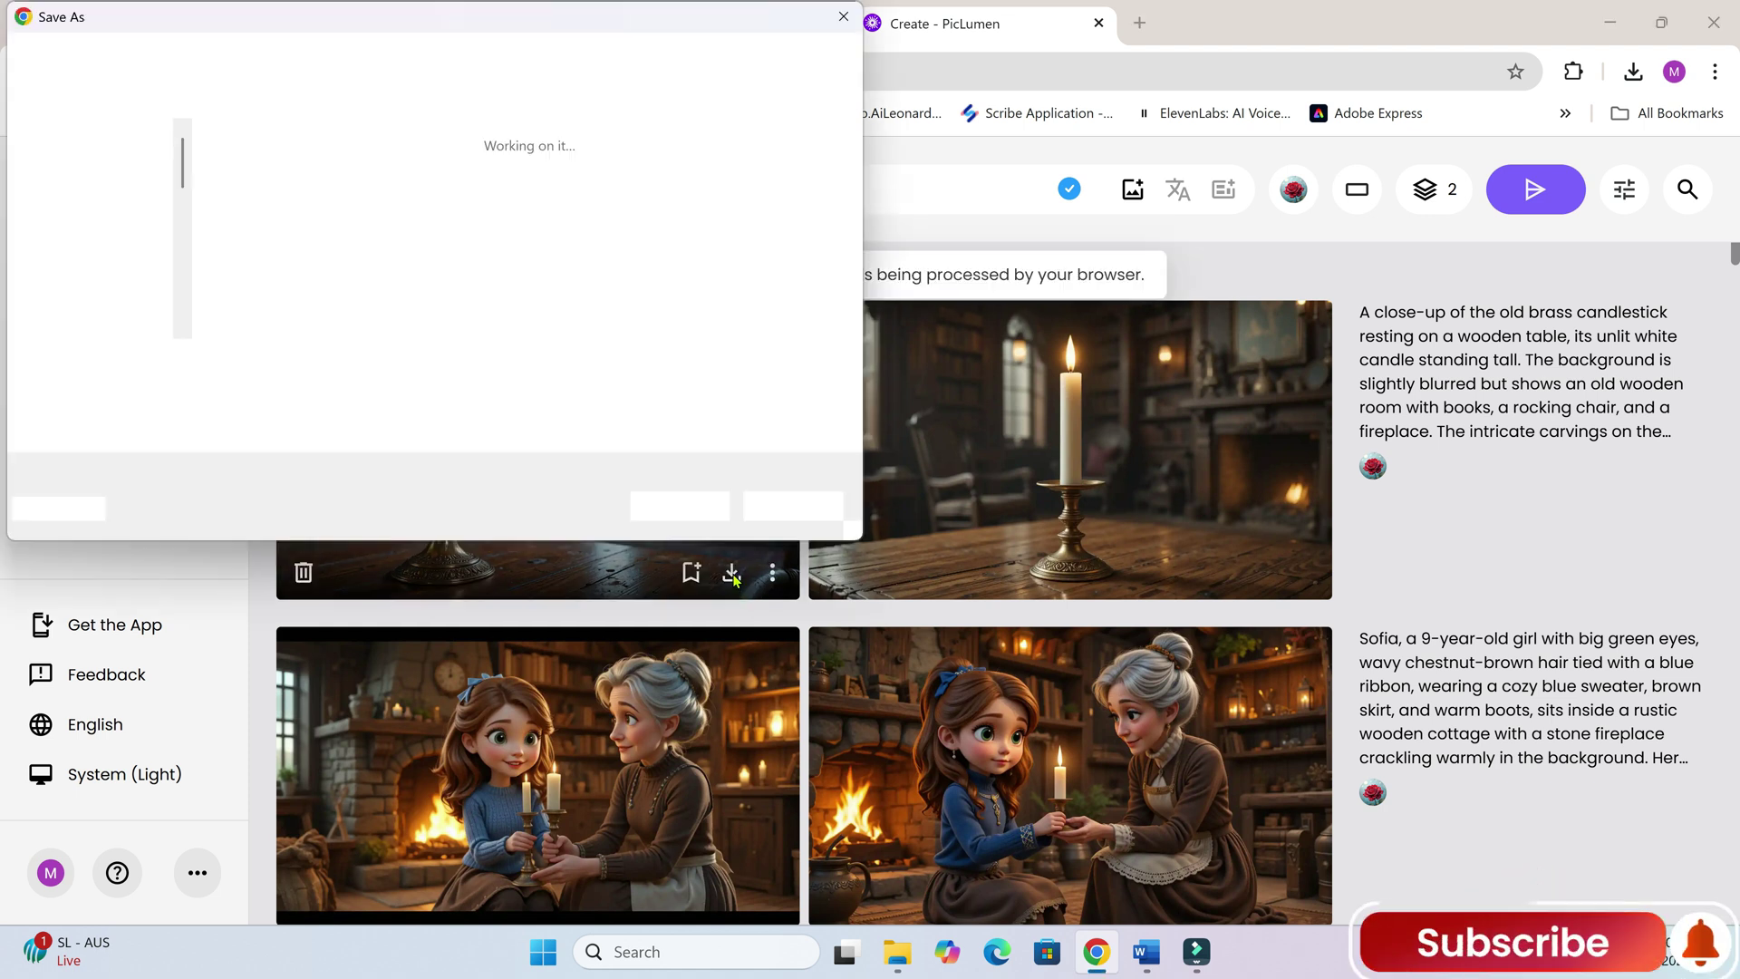
key("BackSpace")
type("SC1 I")
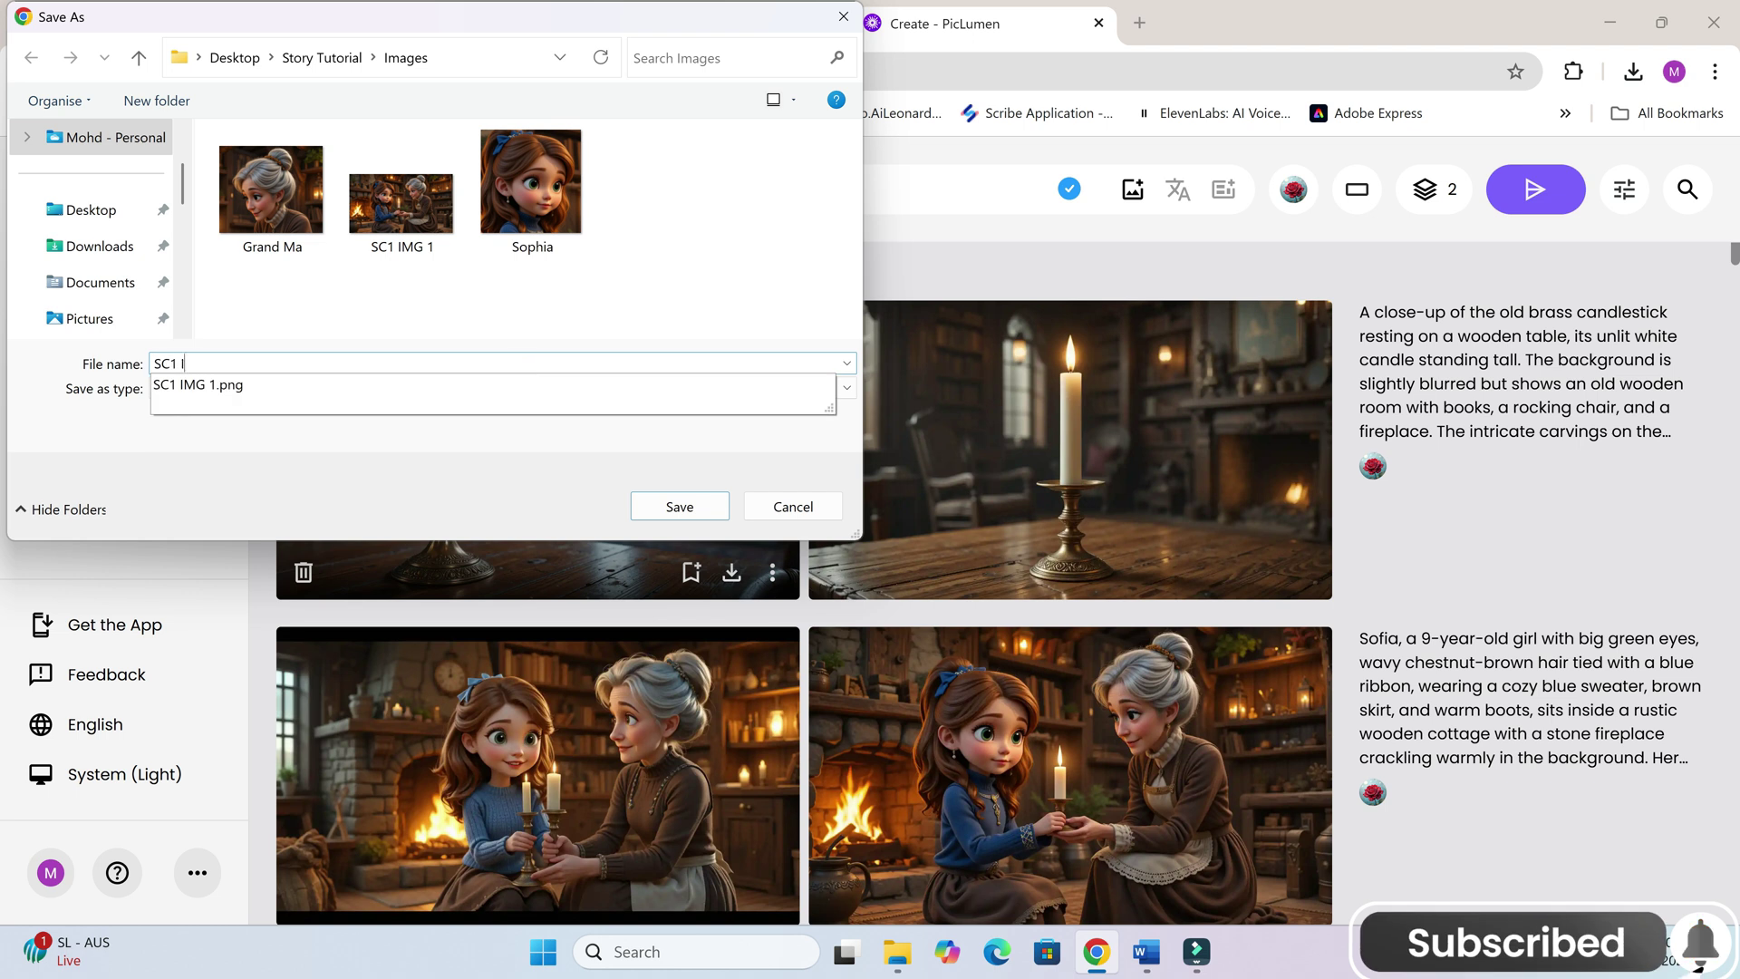
type("MG 2")
key("Return")
Step: Select Scene 2's first image prompt in the Word document
mouse_move(1147, 951)
left_click(1450, 861)
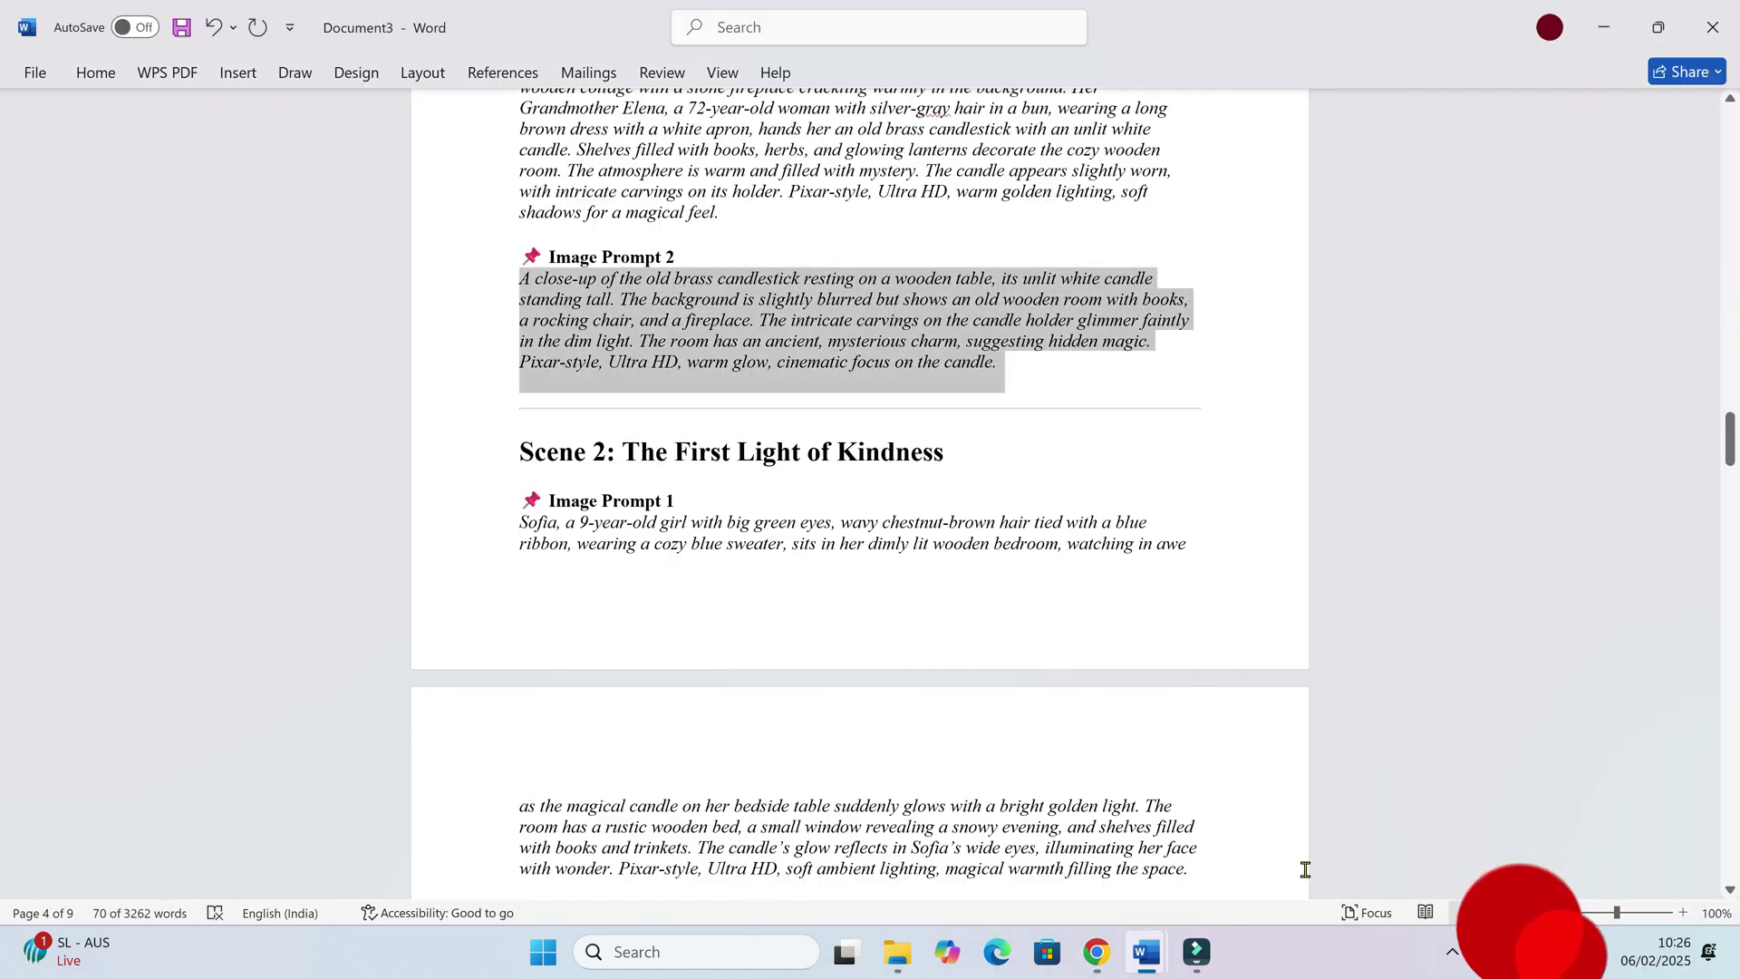
left_click_drag(515, 526, 1241, 761)
key("ctrl+c")
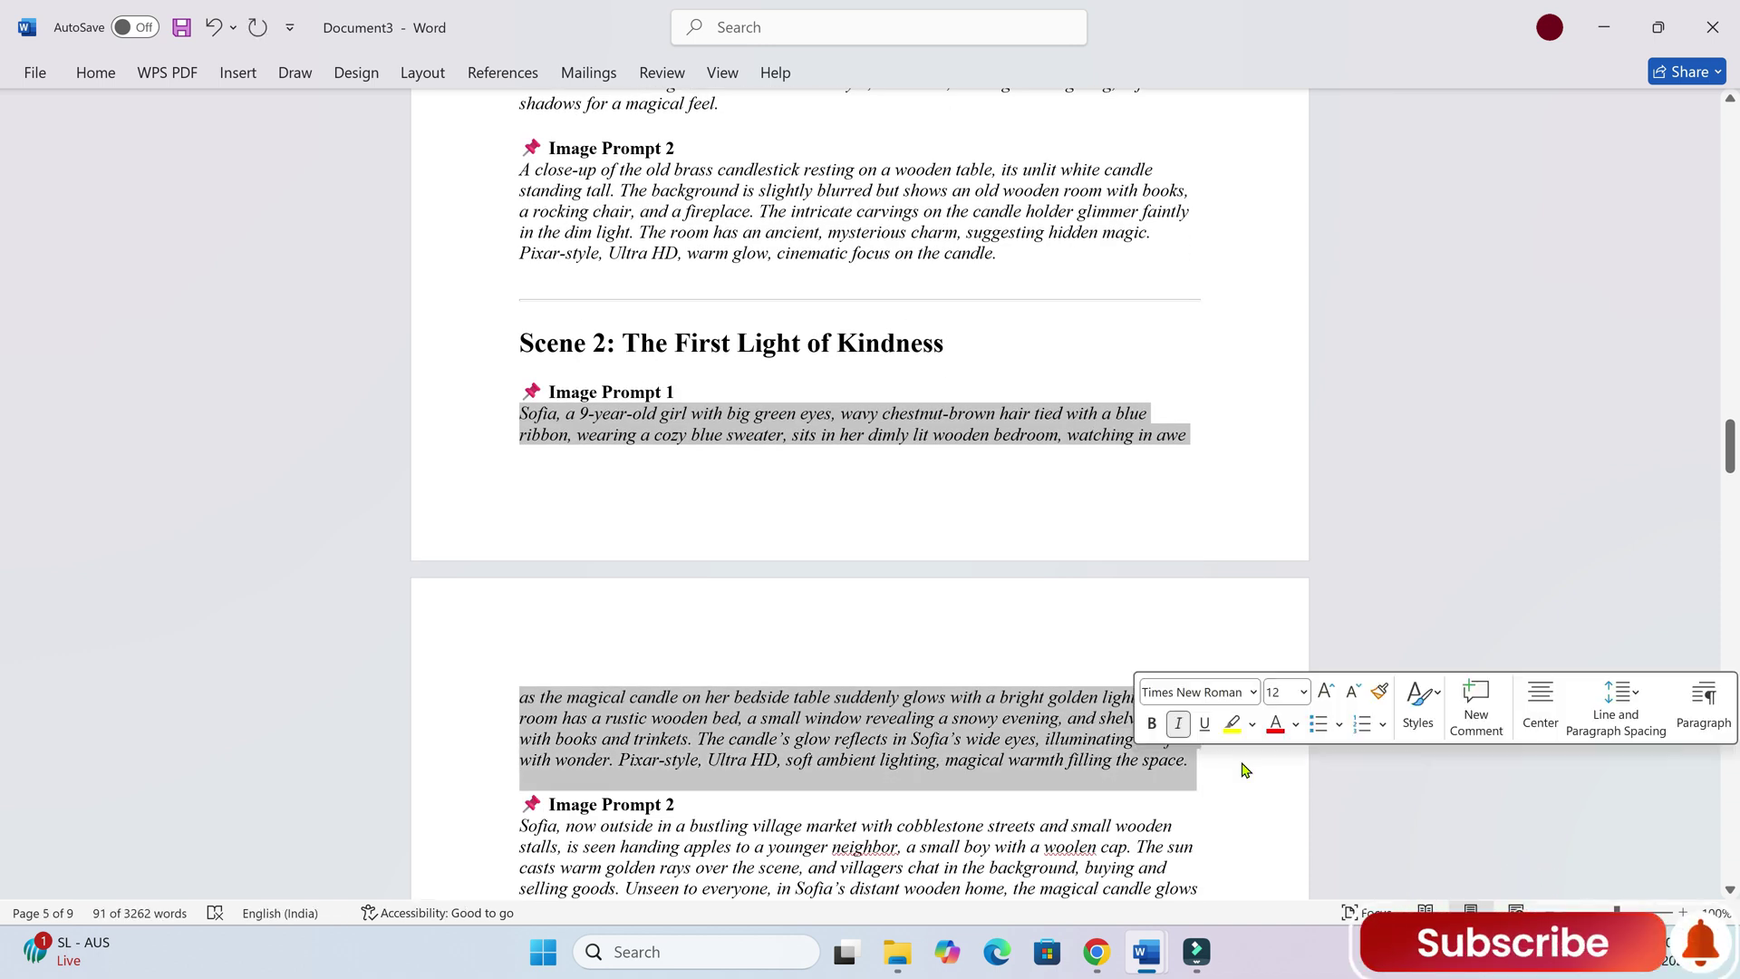
Step: Paste the Scene 2 bedroom prompt into PicLumen's prompt box
left_click(1094, 968)
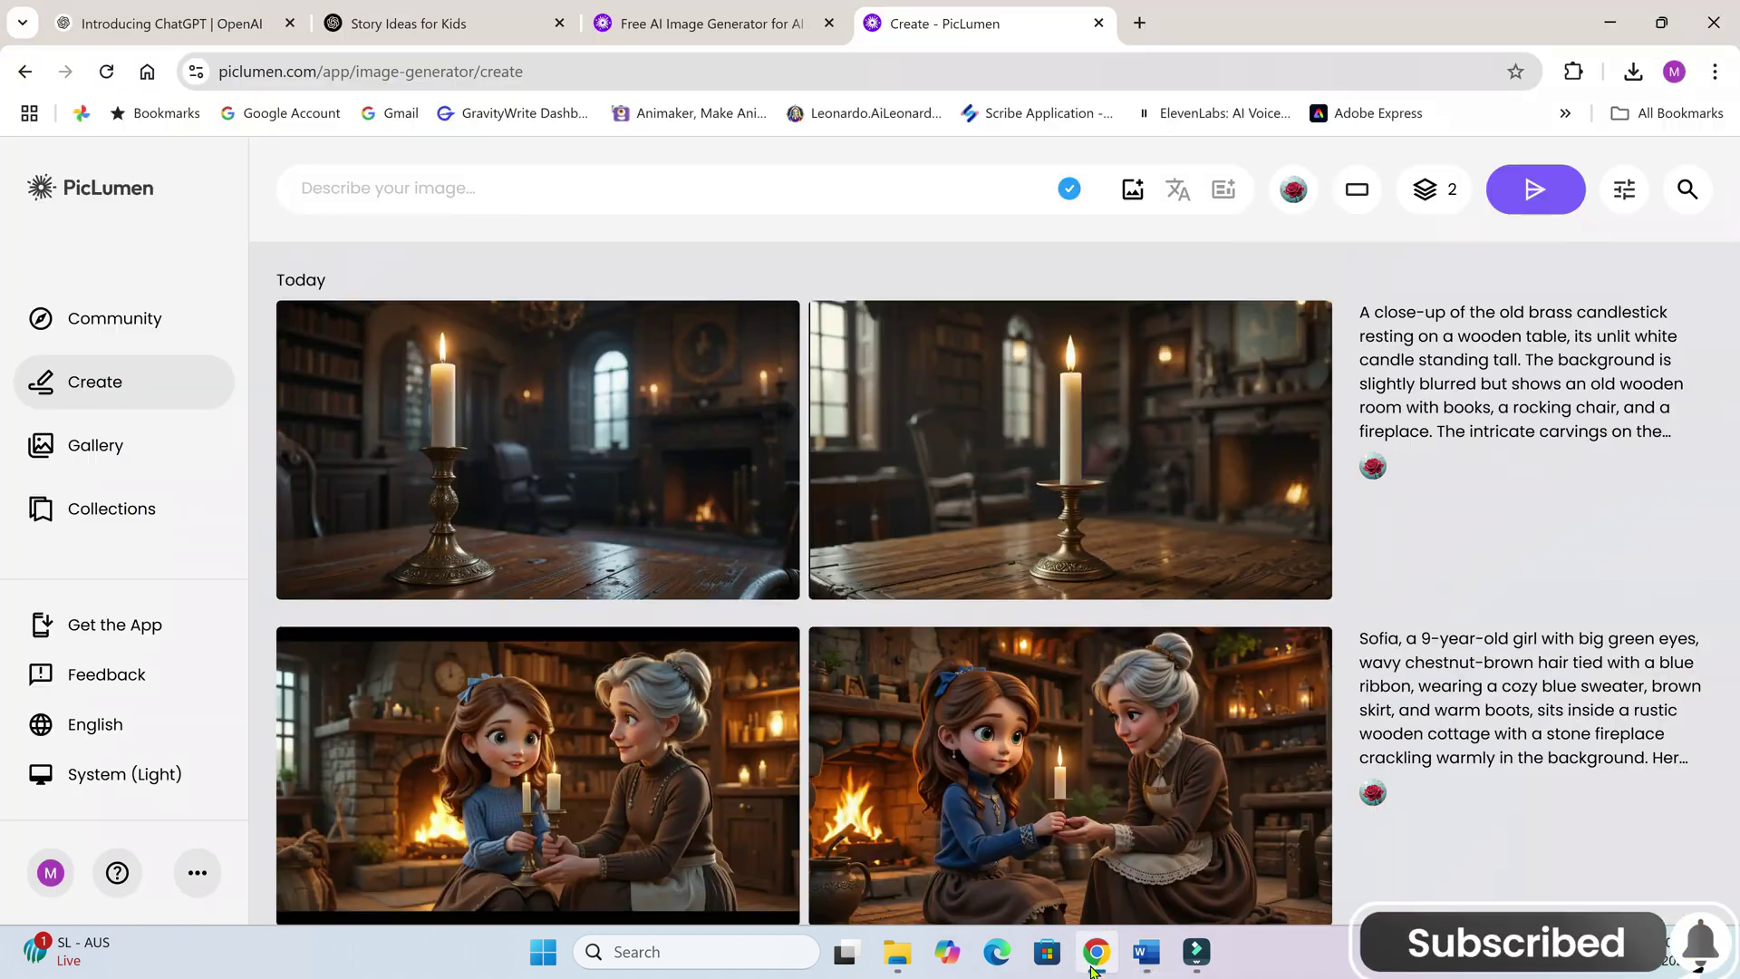
left_click(480, 187)
key("ctrl+v")
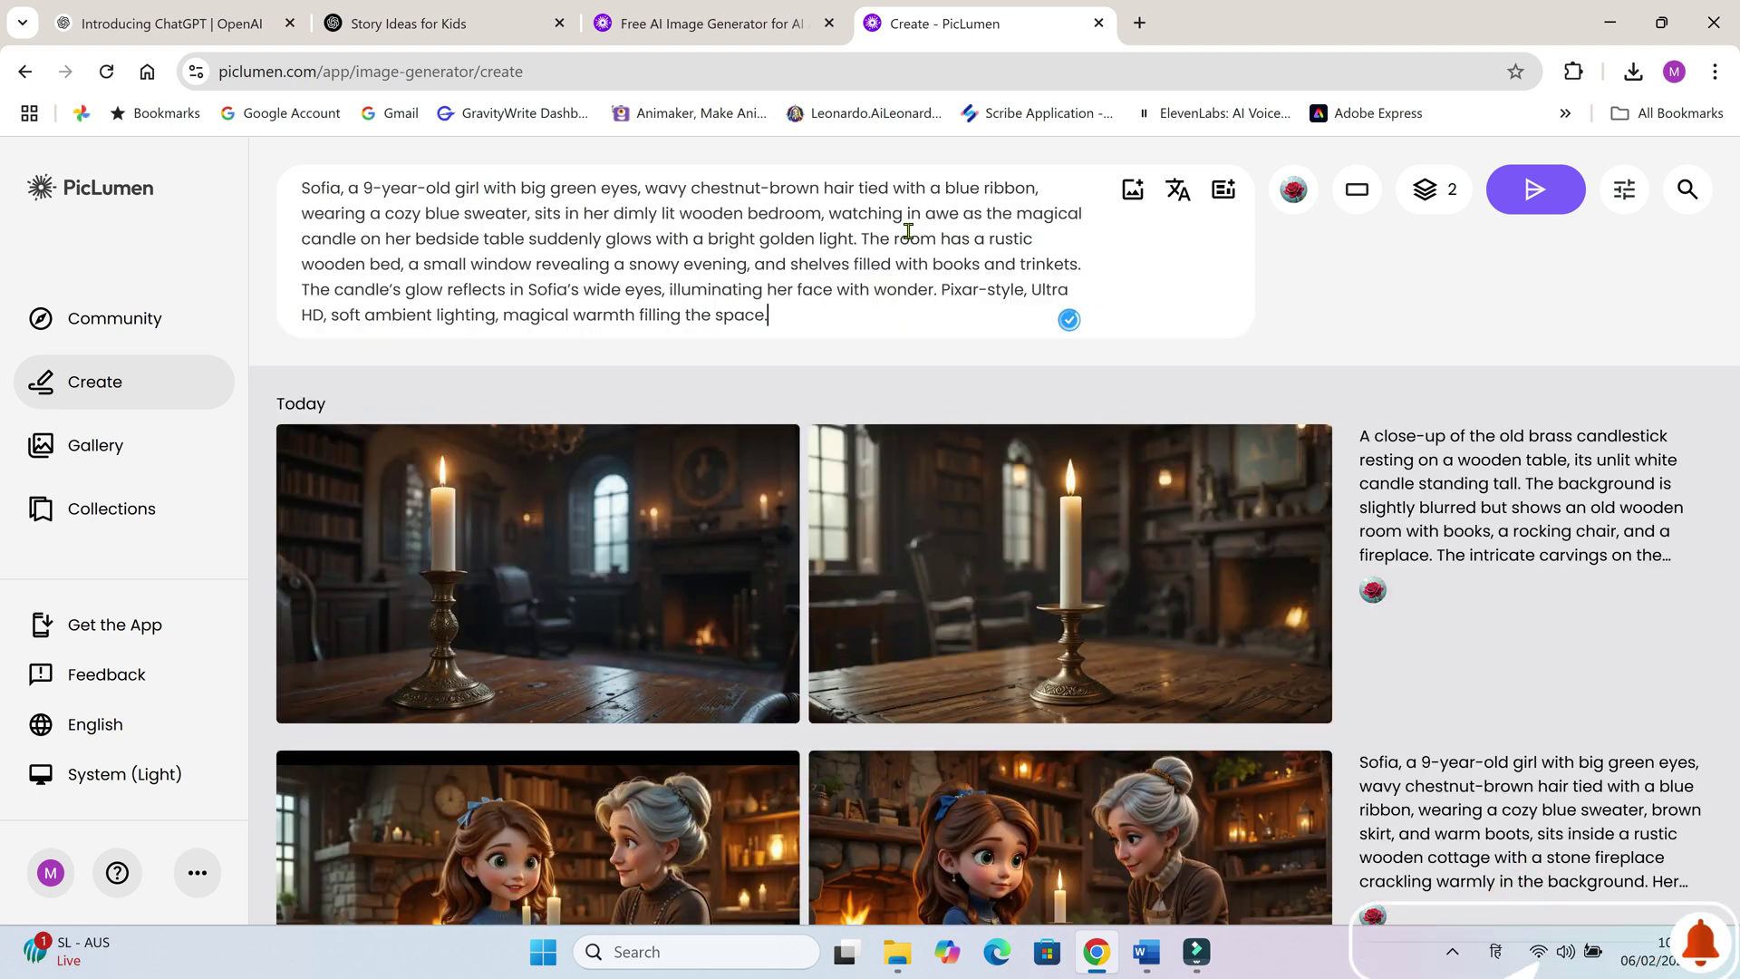
Step: Replace the old image reference with the Sophia portrait as a Character Ref
left_click(1133, 190)
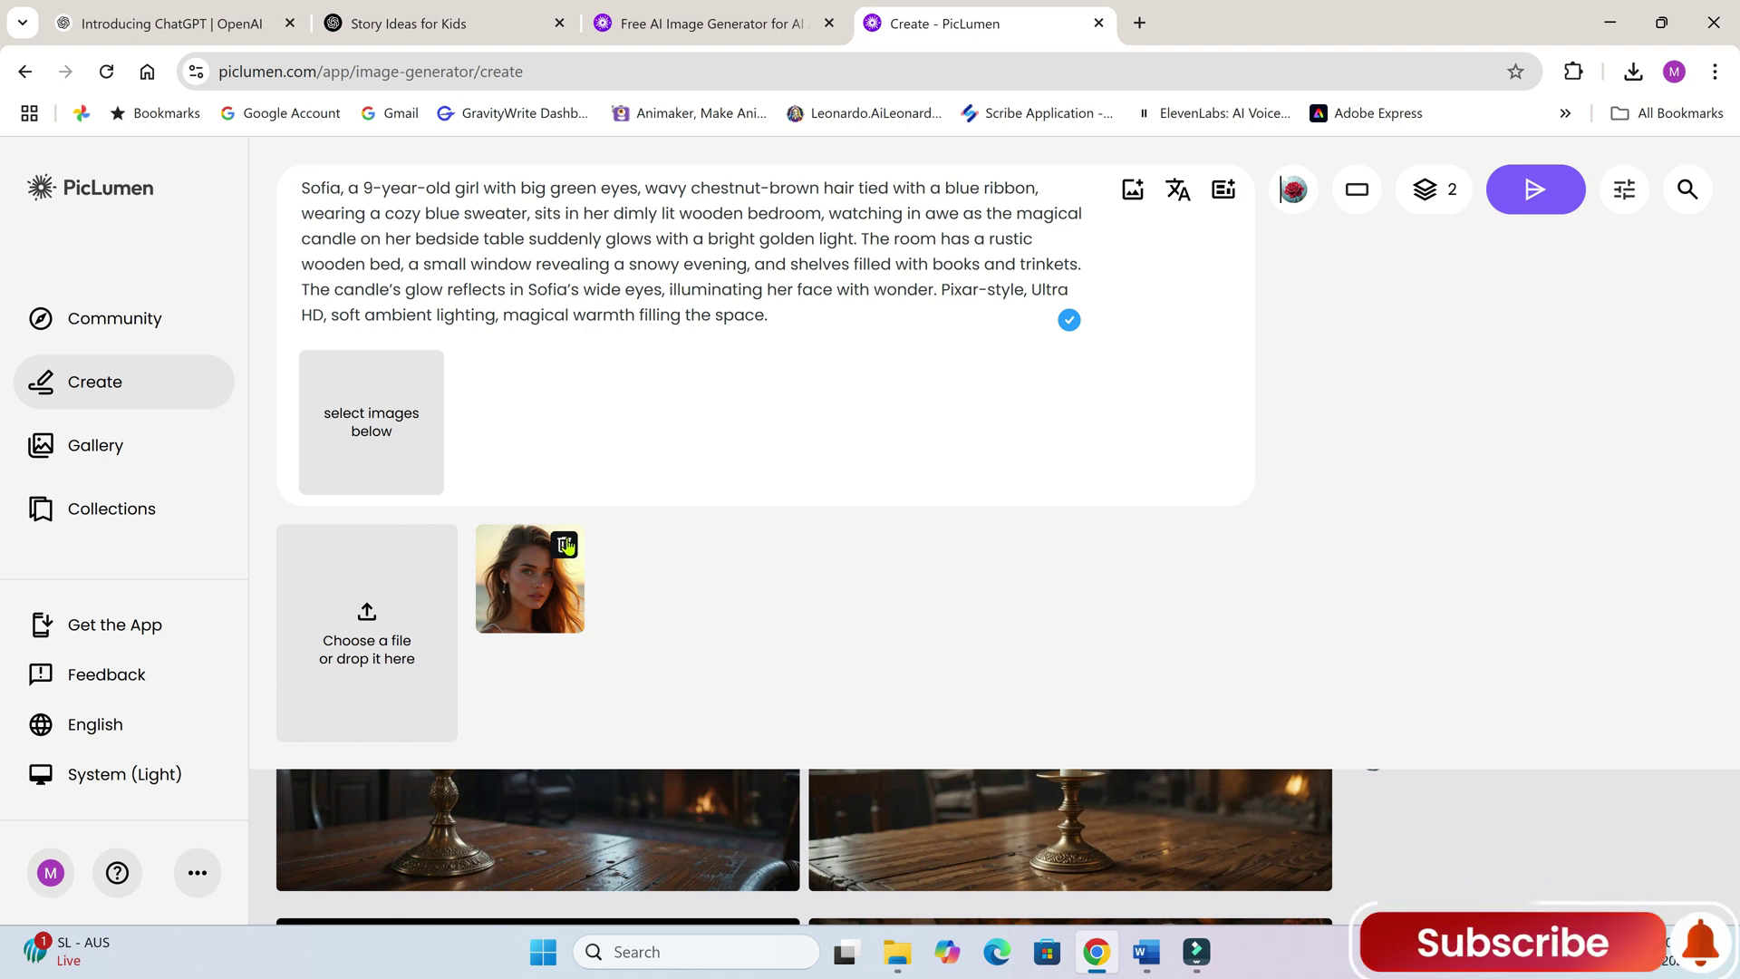
left_click(566, 544)
left_click(372, 633)
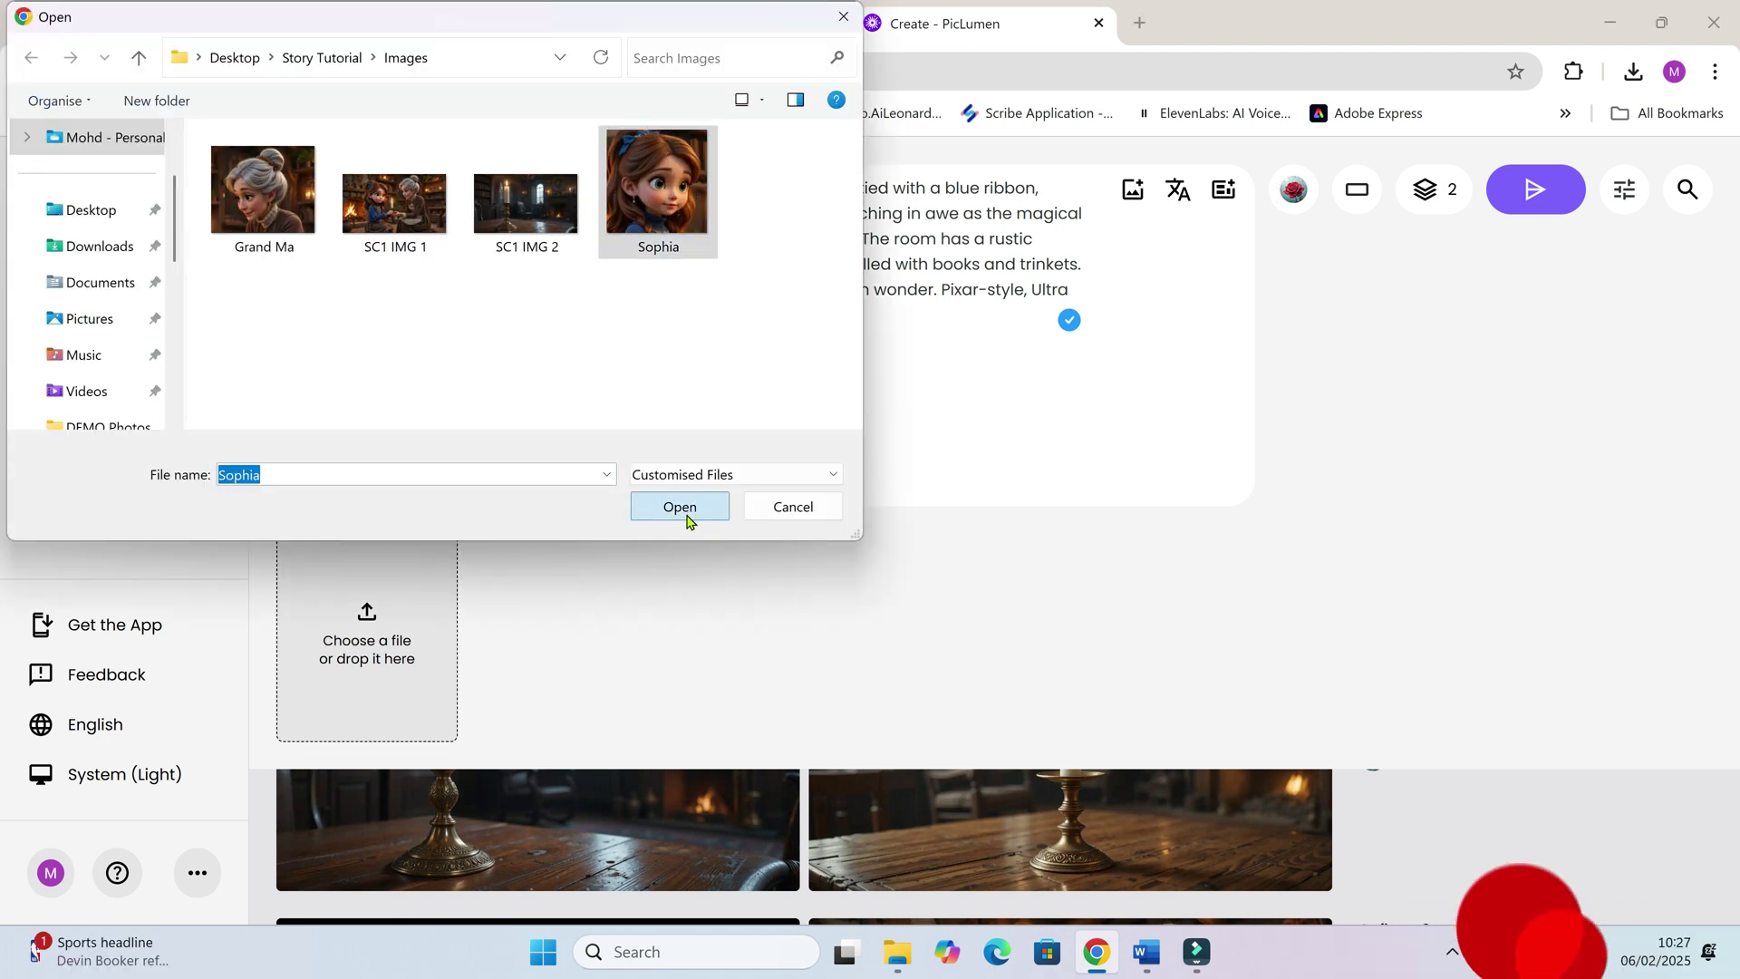
left_click(685, 508)
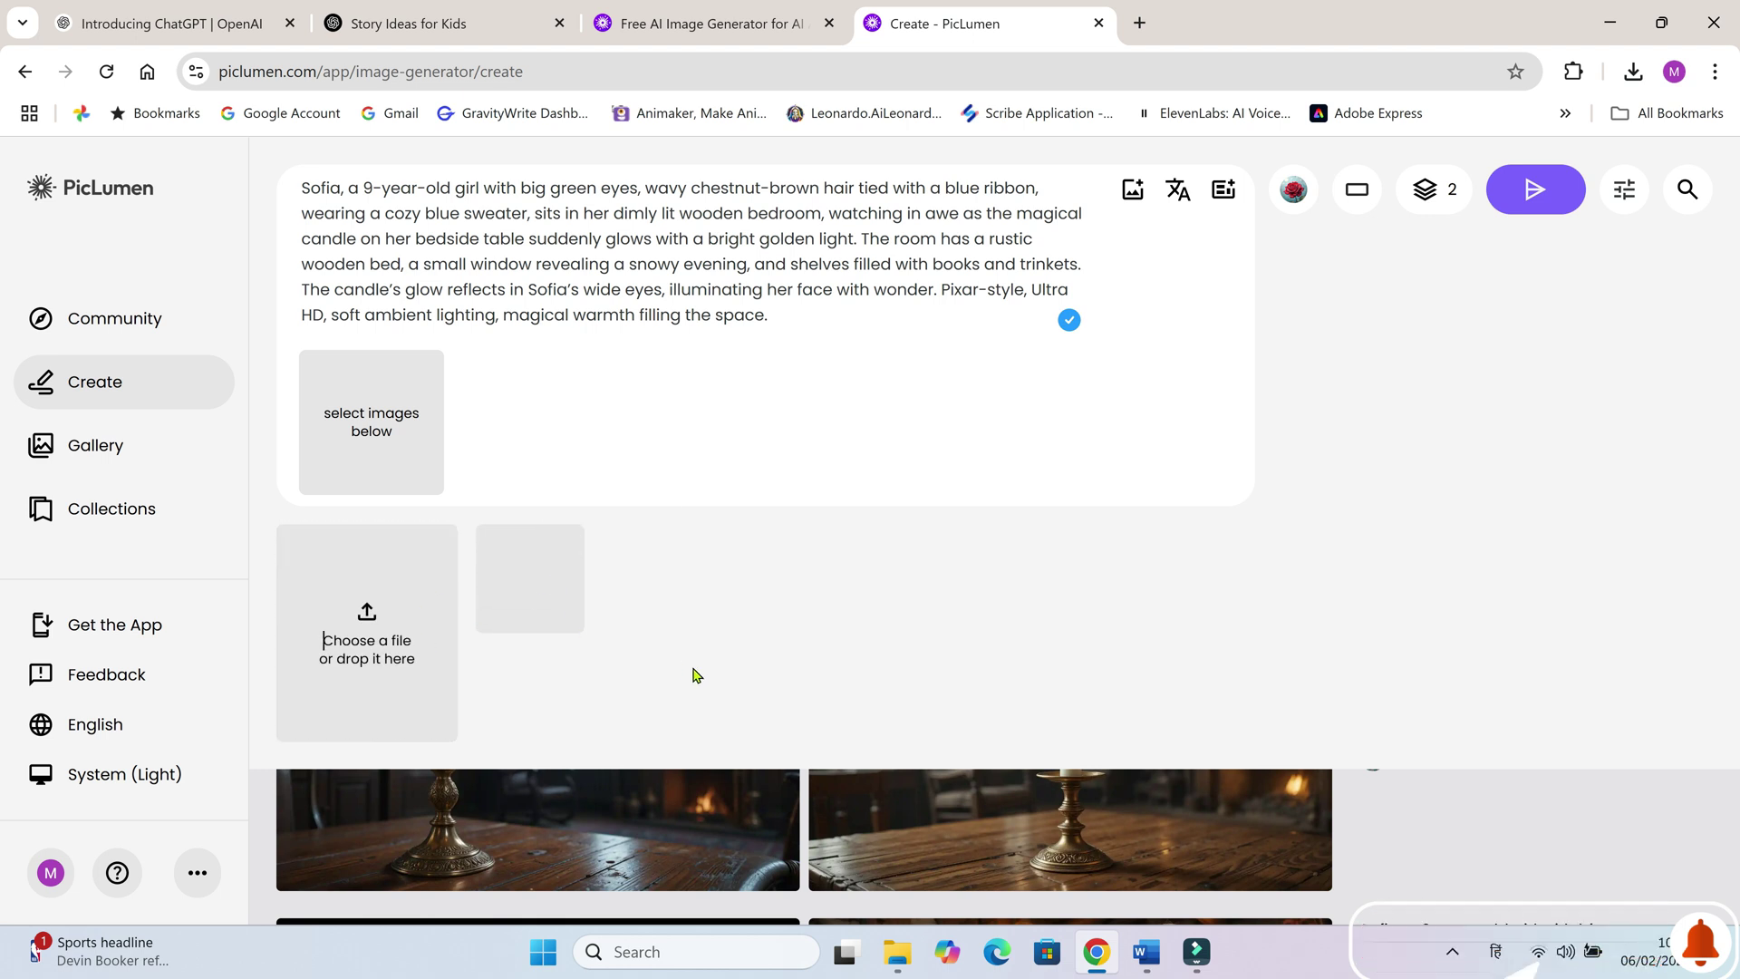
left_click(526, 591)
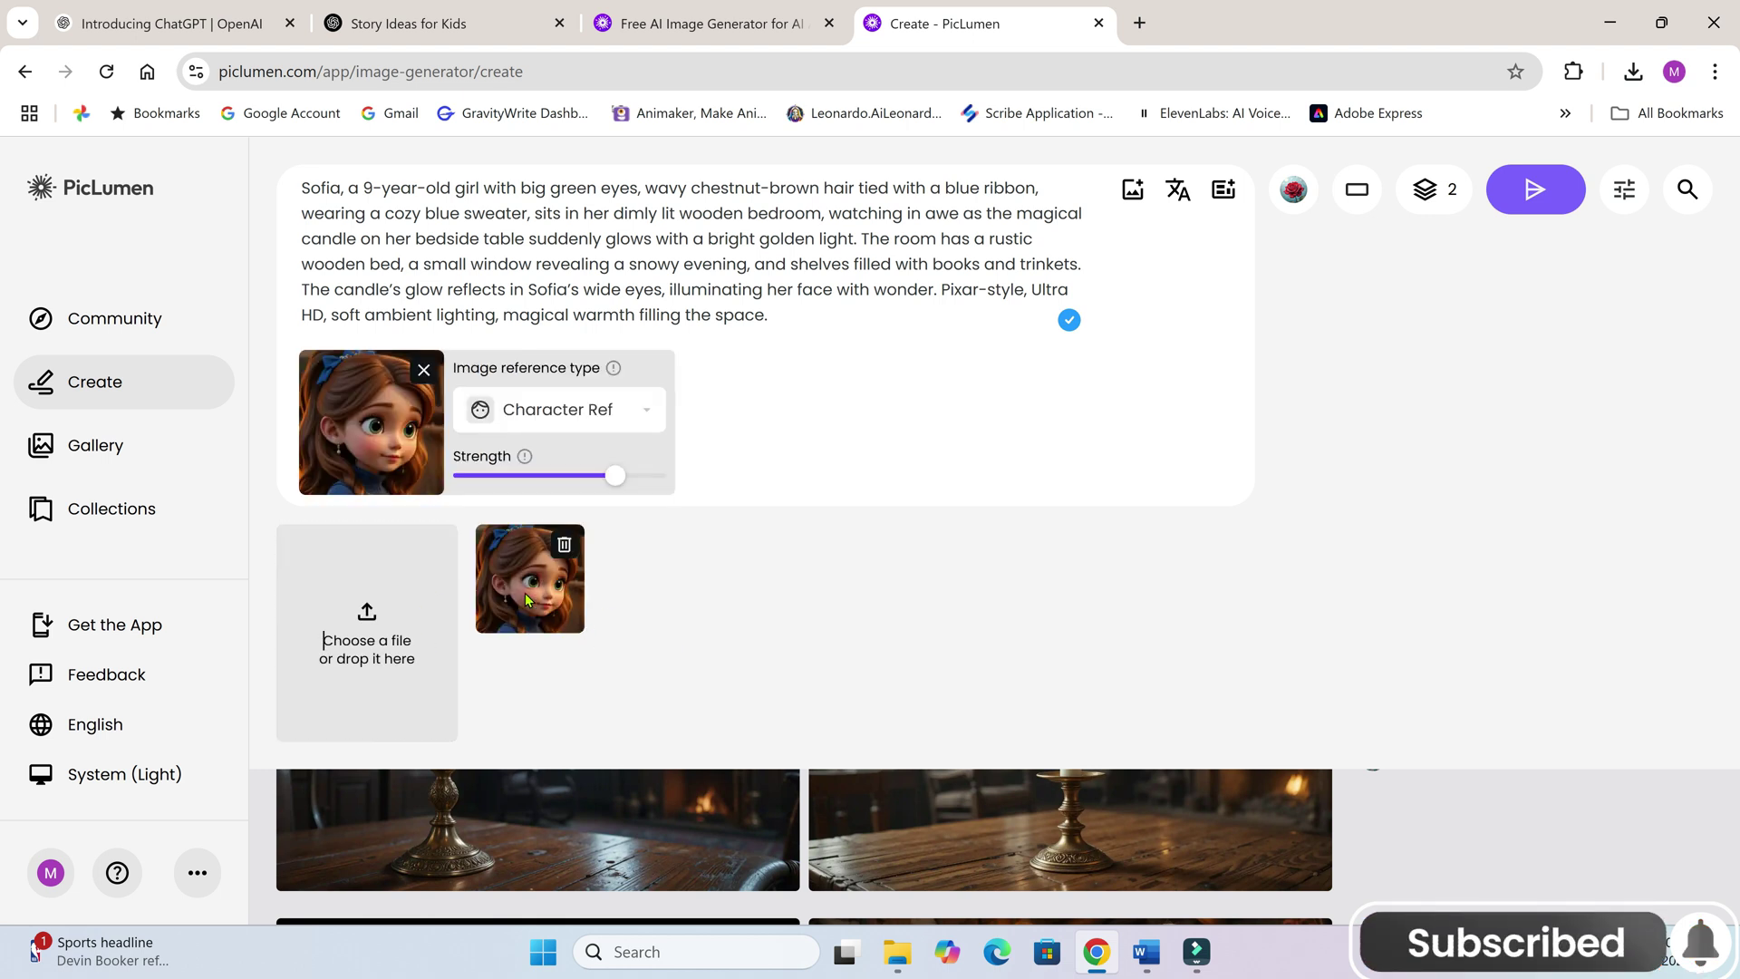
left_click(649, 419)
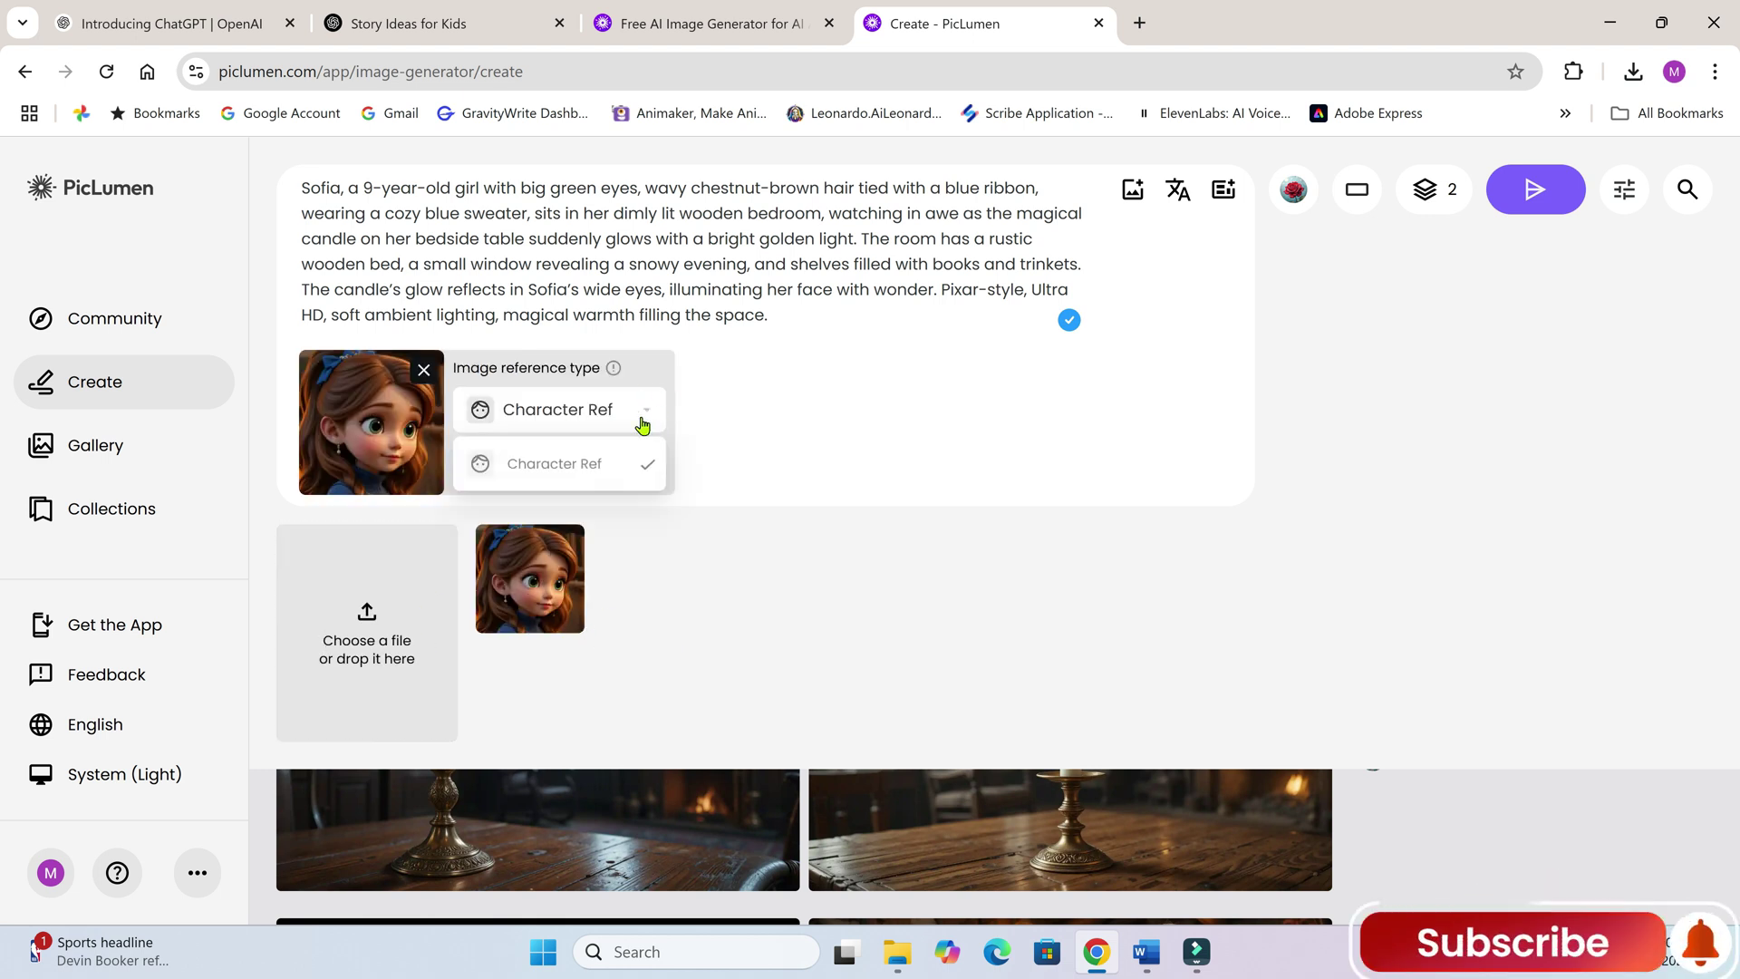
left_click(641, 426)
mouse_move(619, 485)
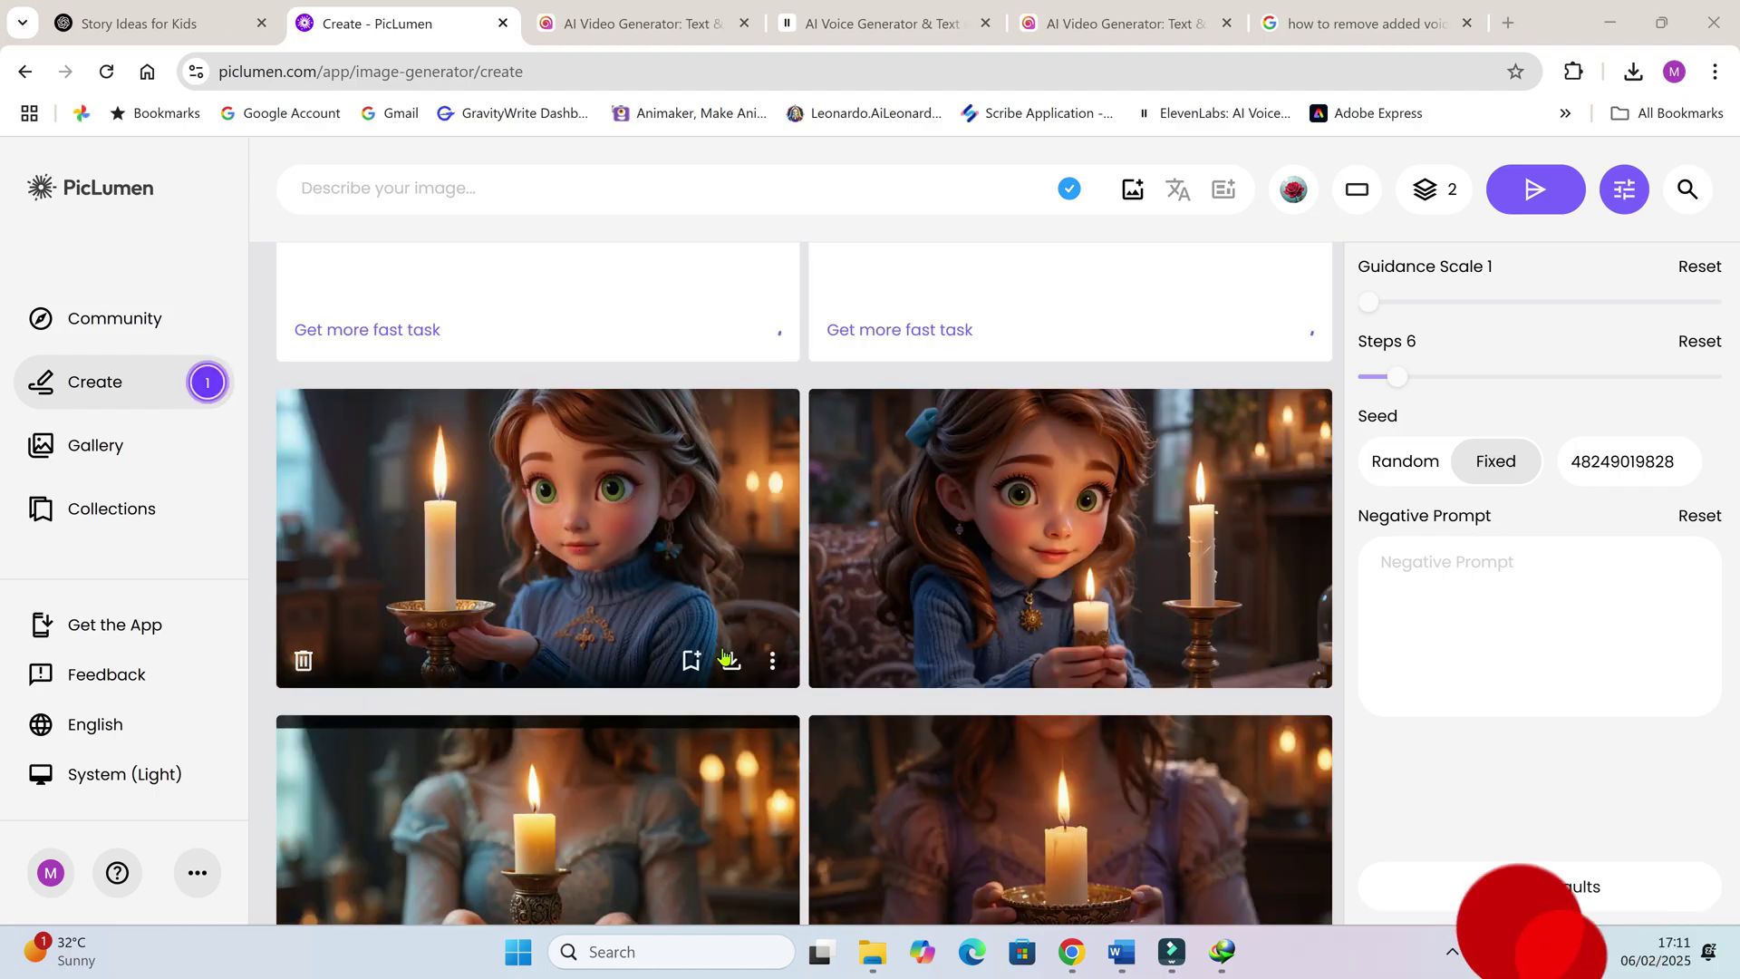
Step: Download the two girl-with-candle images as SC1 and sc1 img 2b
left_click(732, 663)
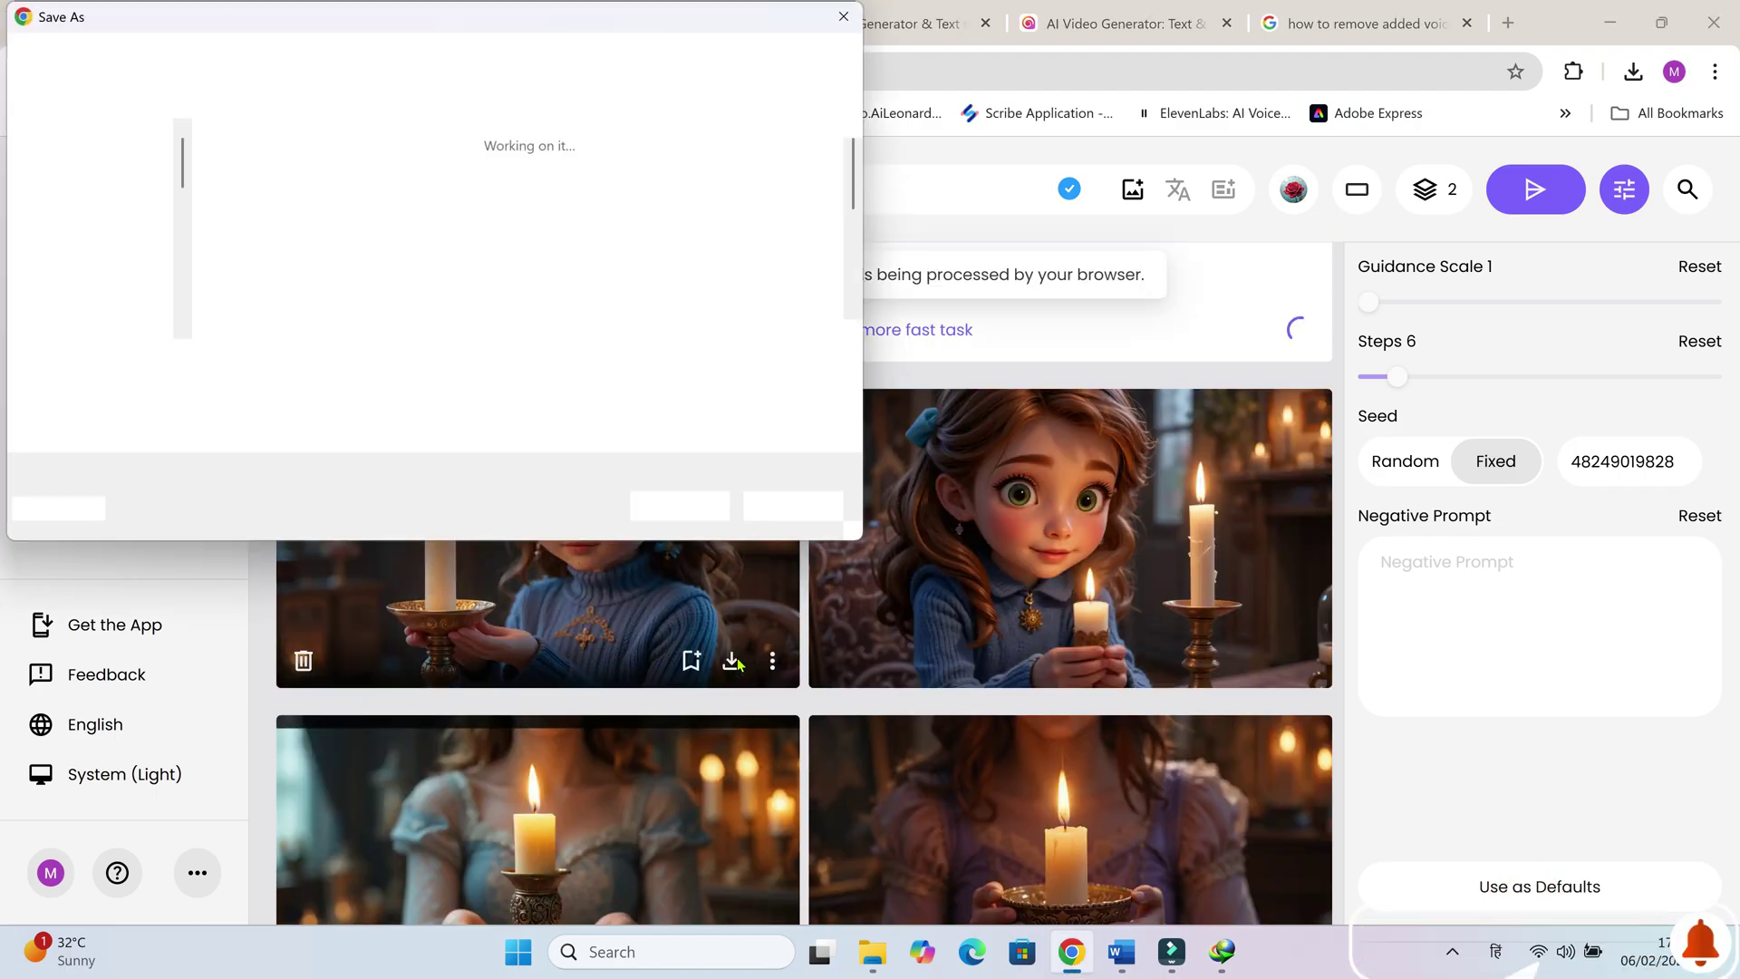
type("SC1 IMG 2a")
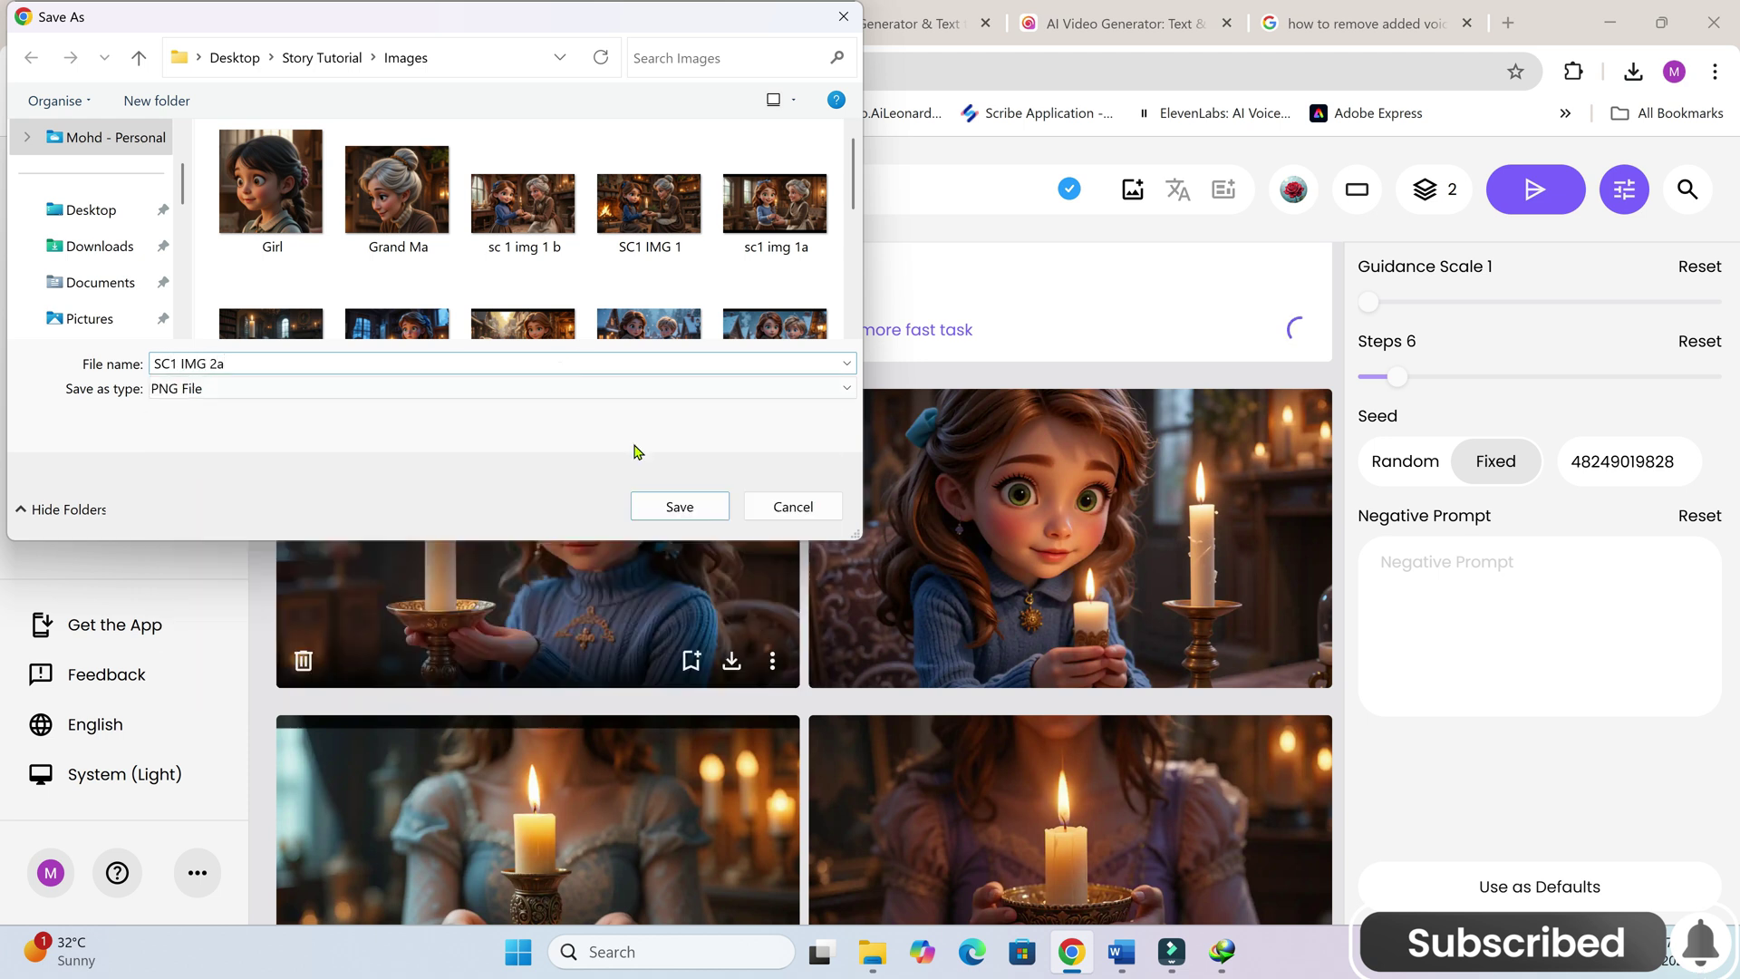
key("Return")
left_click(1265, 662)
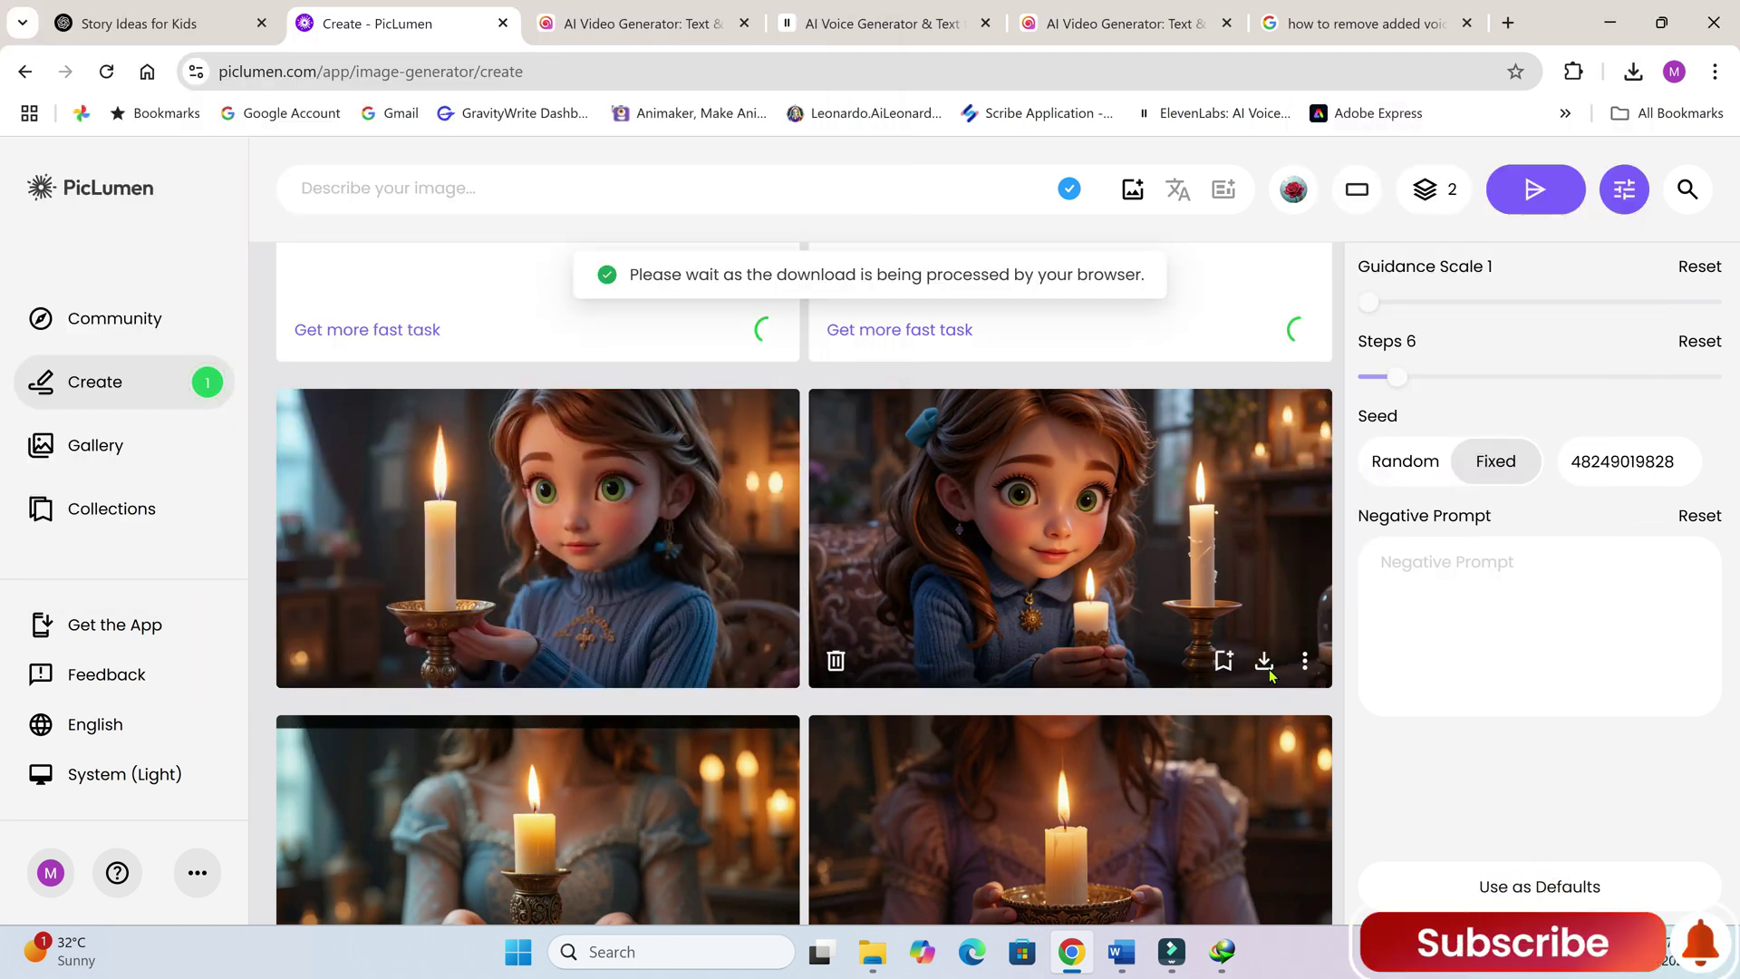
left_click(427, 361)
type("sc1 img 2b")
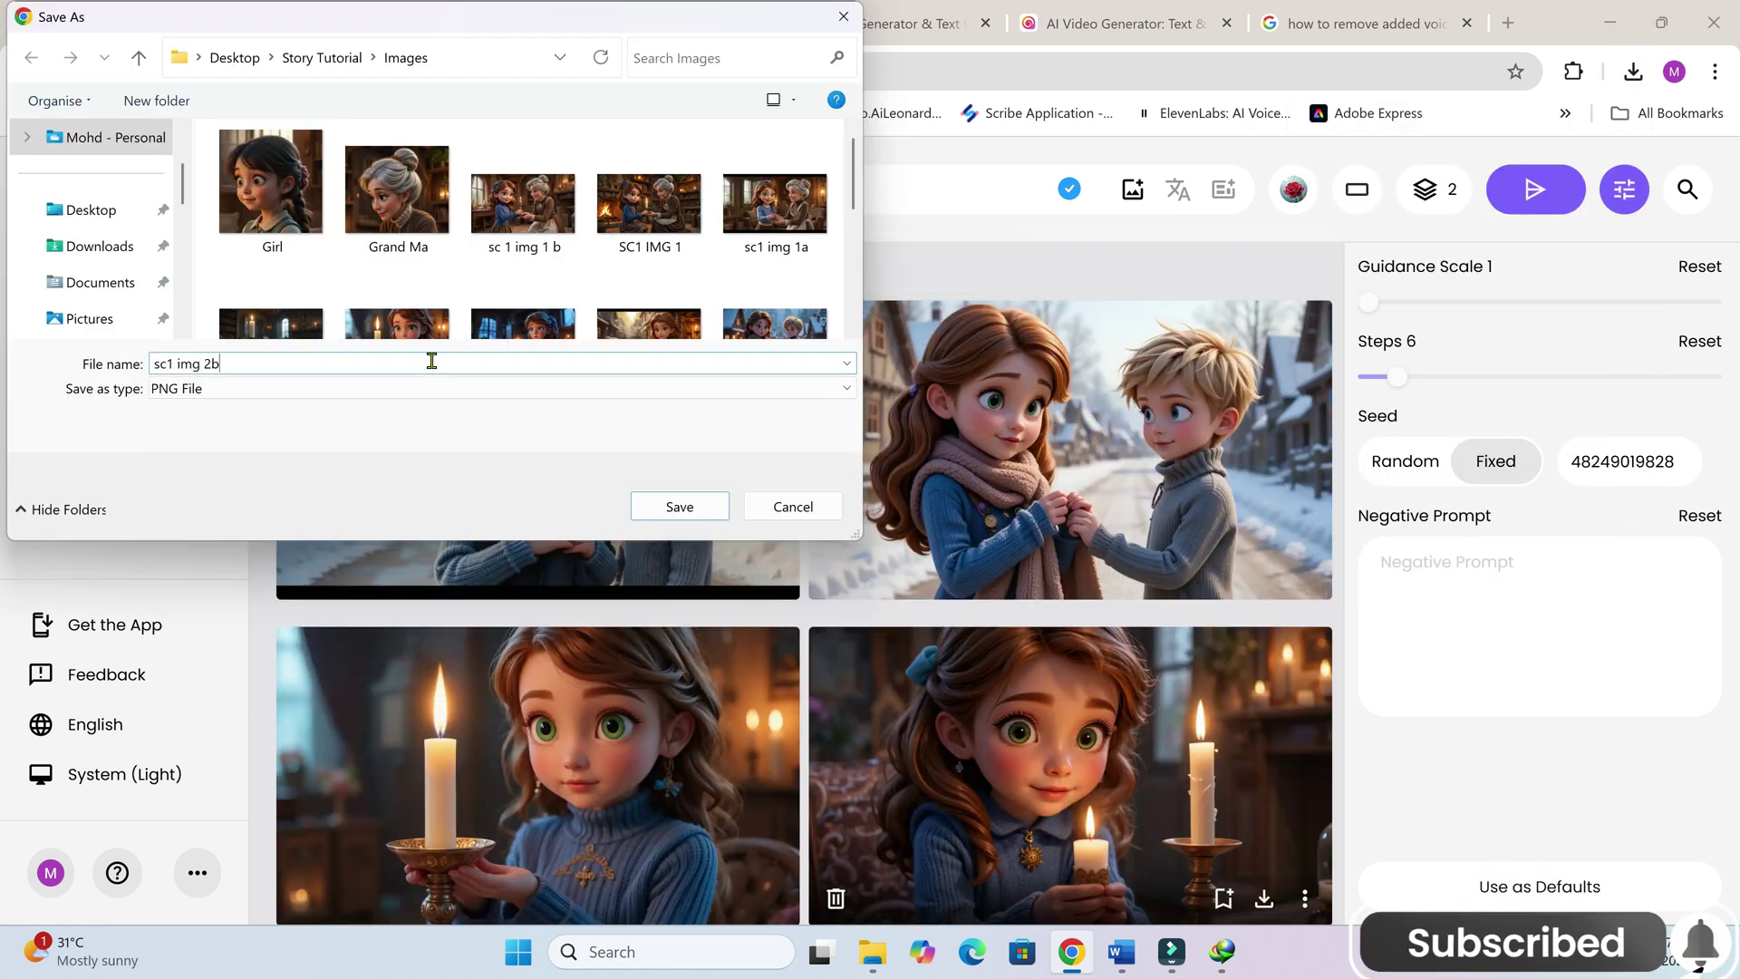
key("Return")
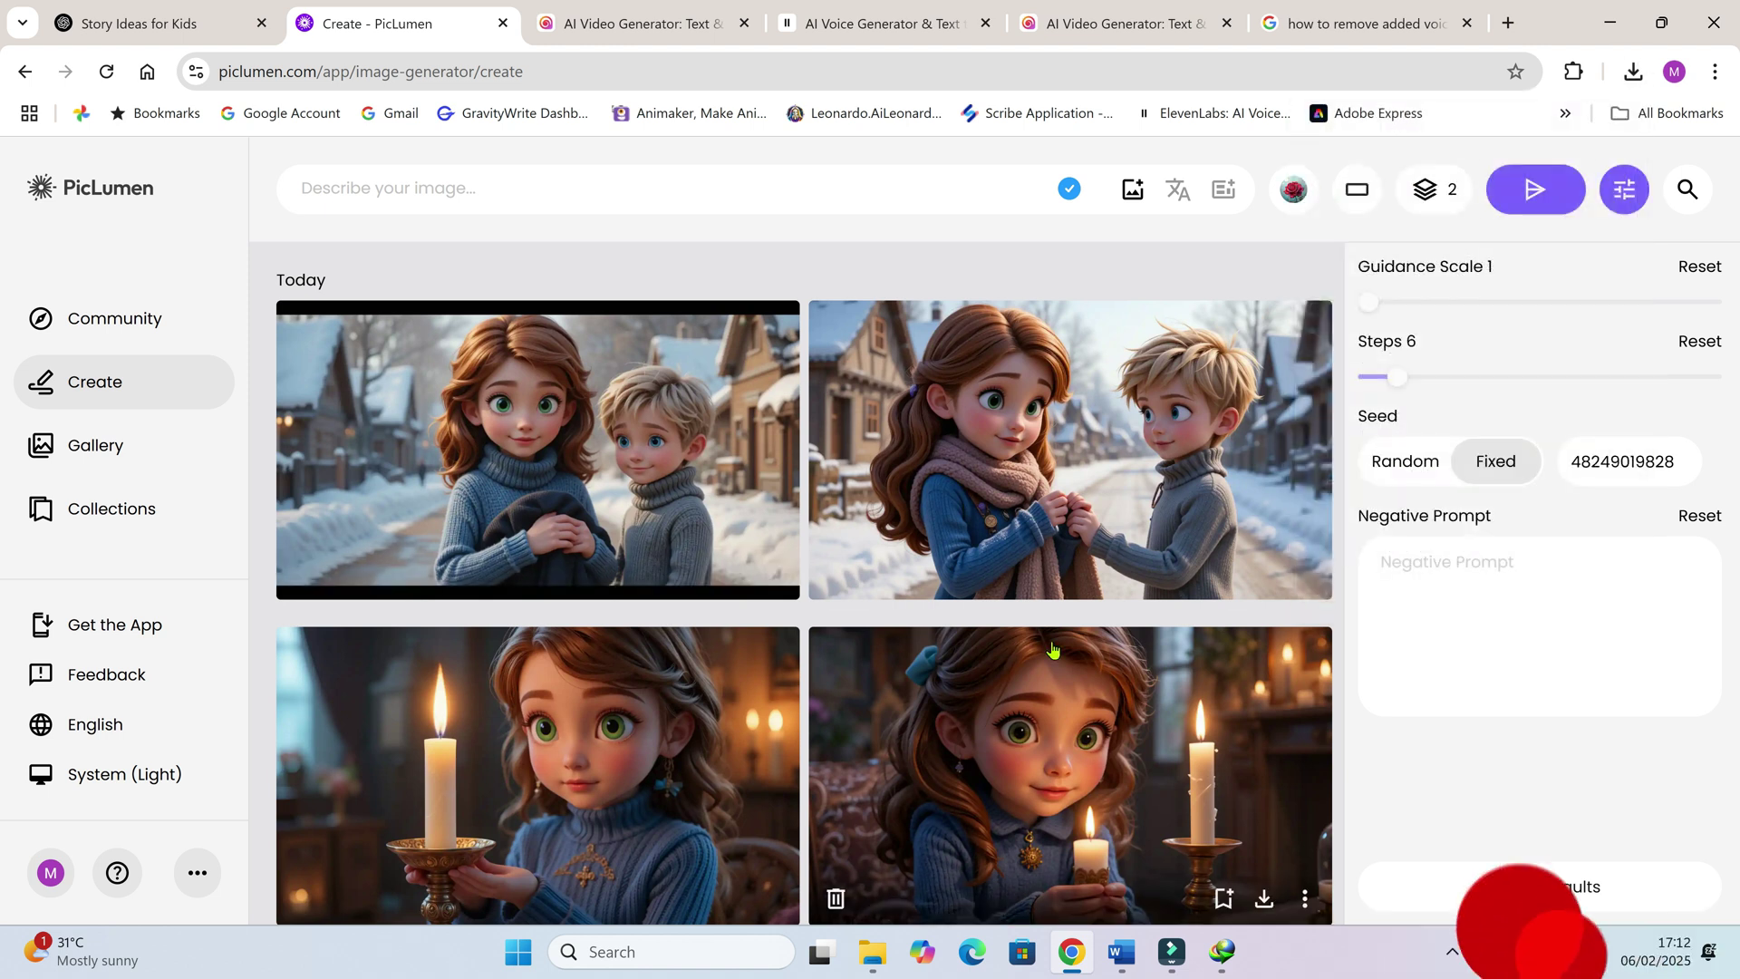
Step: Save the two Scene 2 images as 'sc2 img 2a' and 'sc 2 img 1b' without overwriting
left_click(1067, 424)
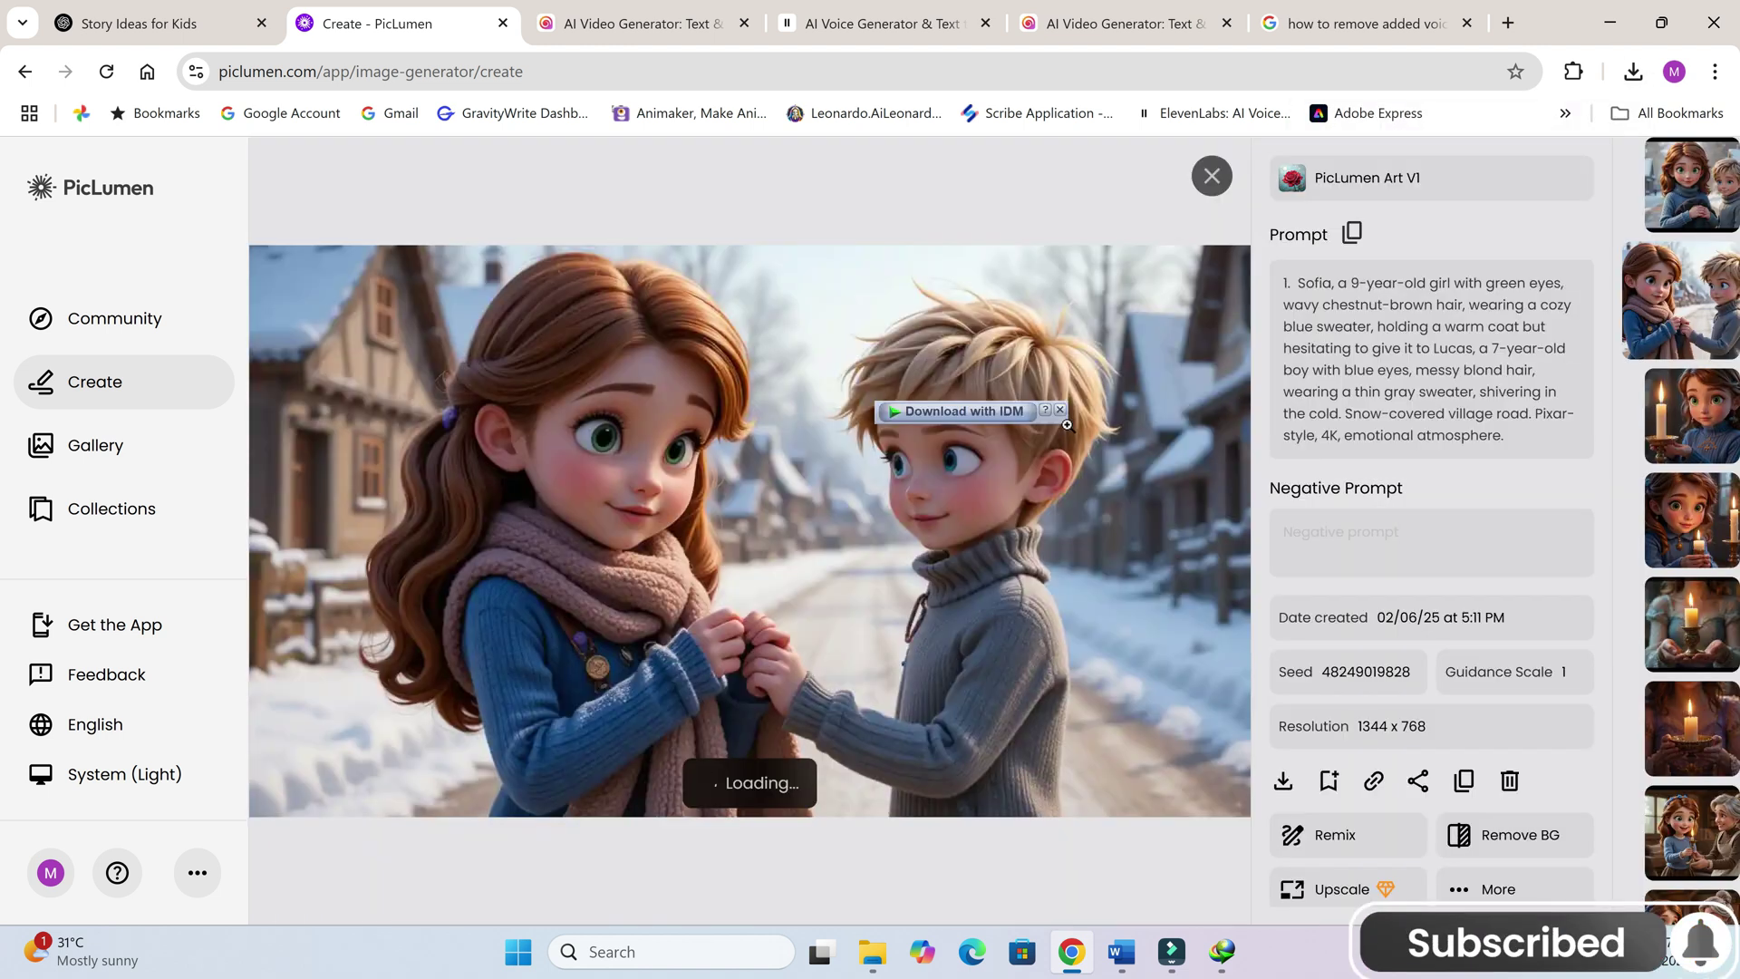
key("Escape")
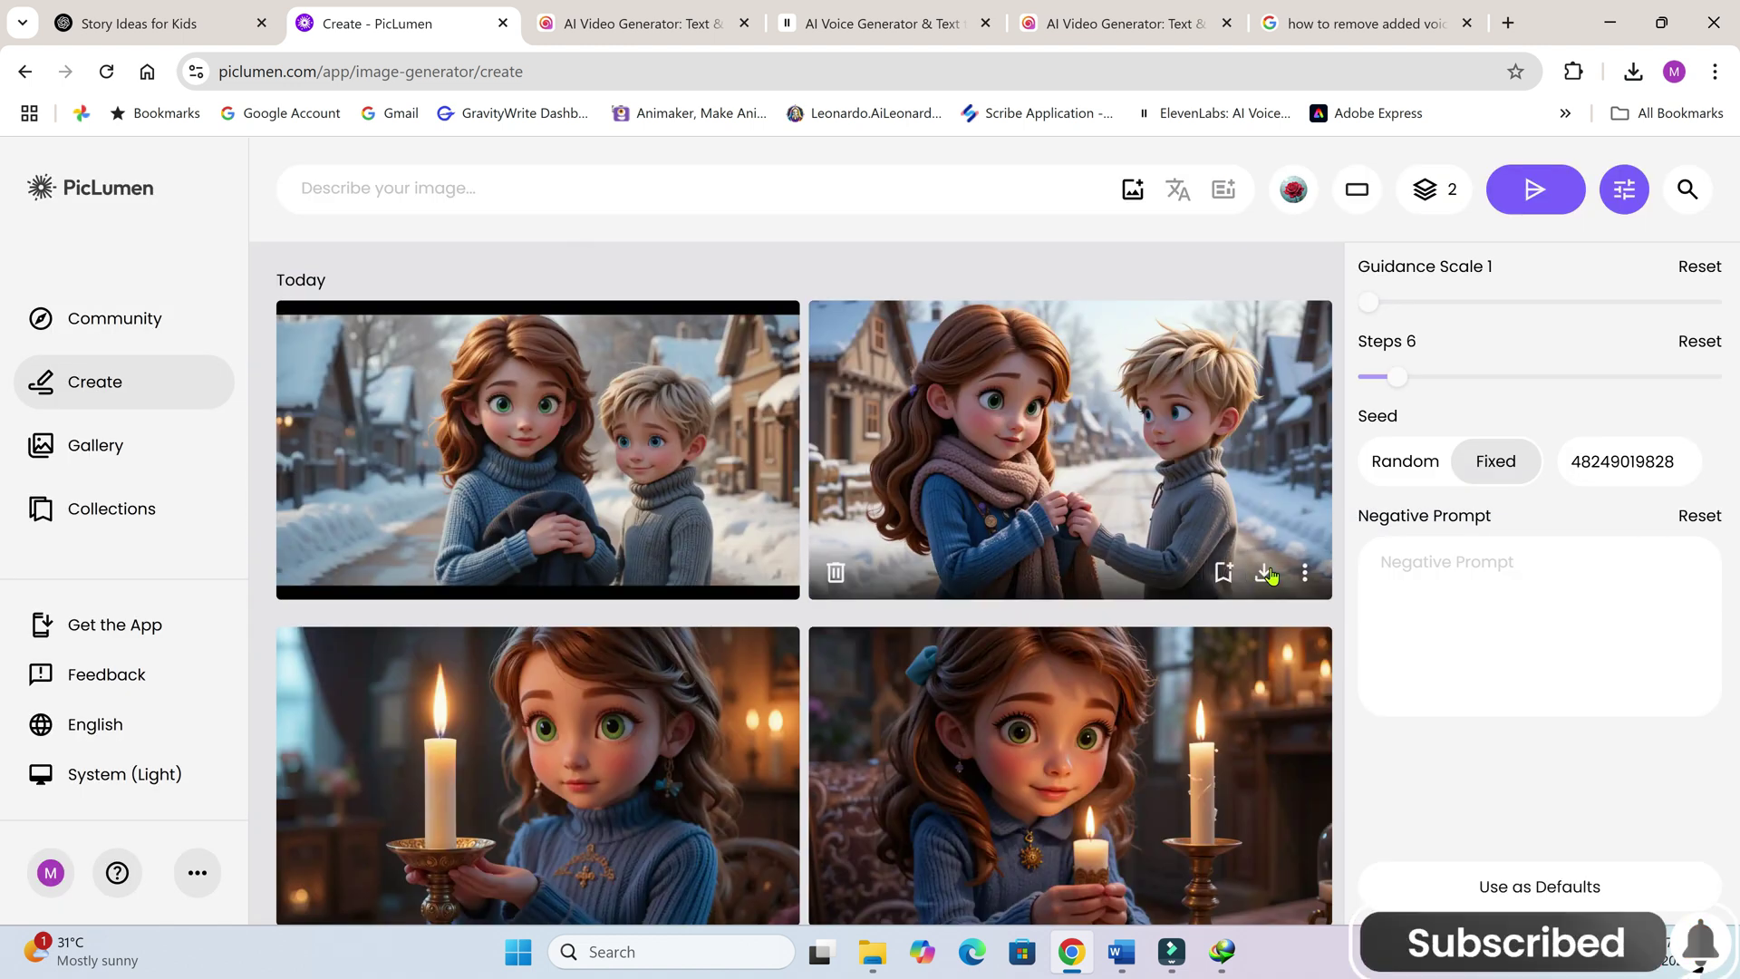
left_click(1270, 574)
type("sc2")
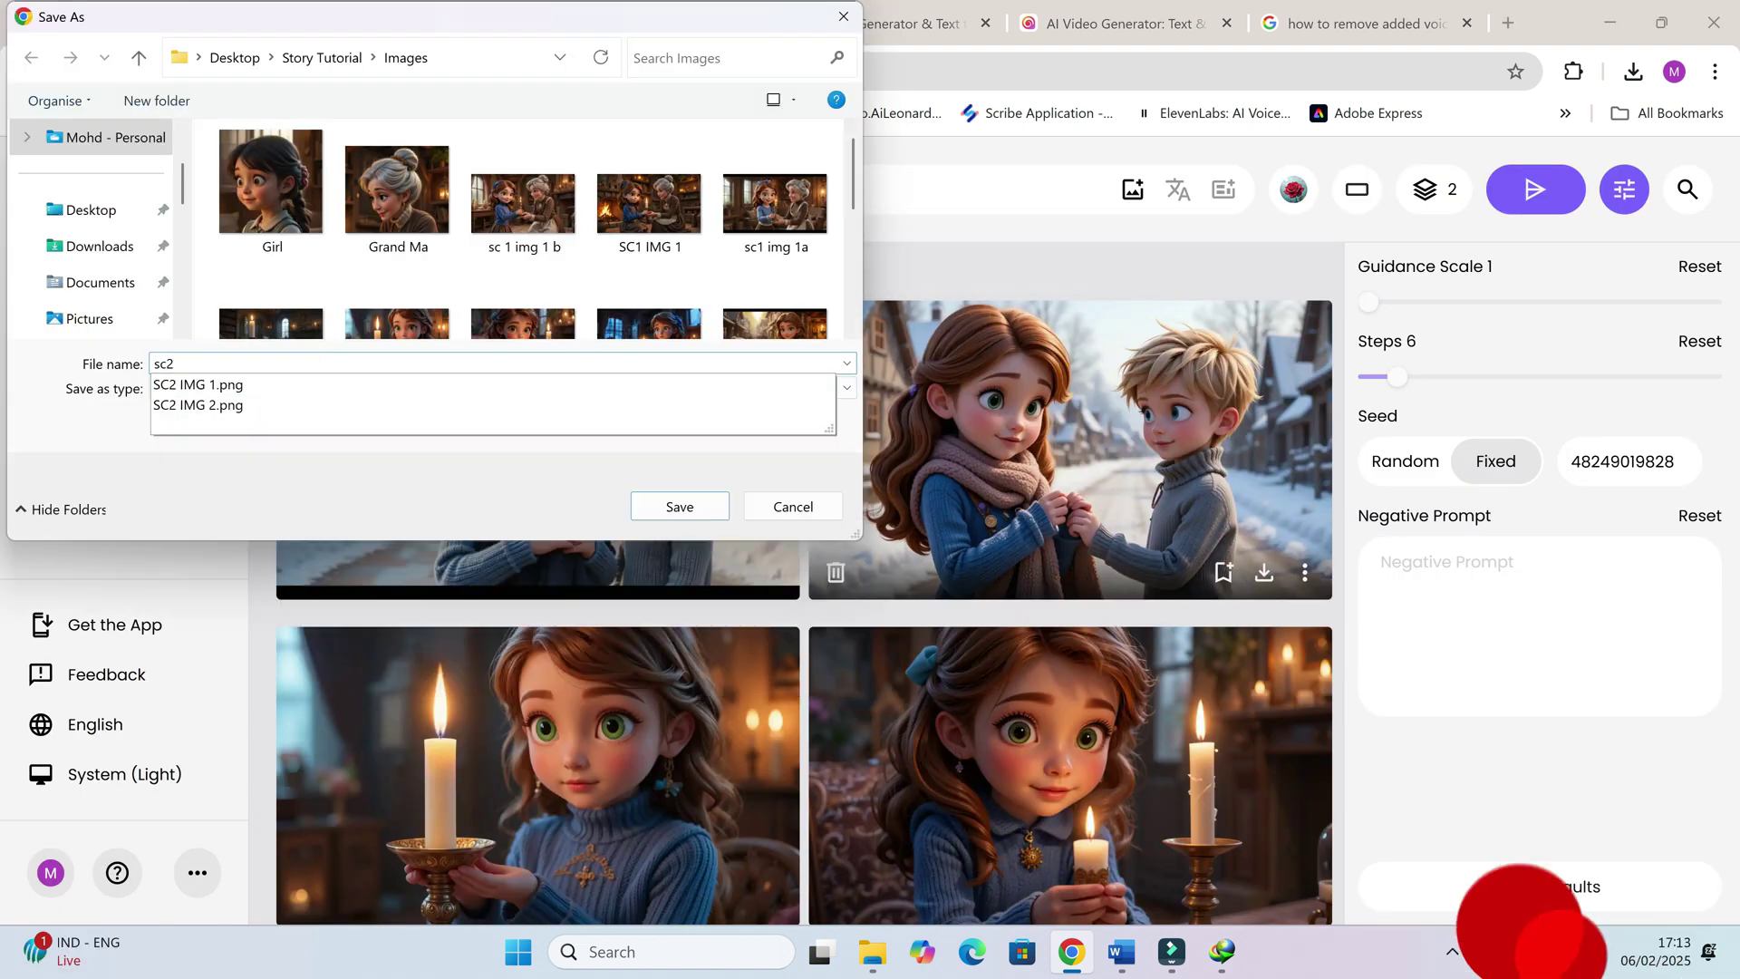
type(" img 2")
left_click(680, 507)
left_click(1002, 481)
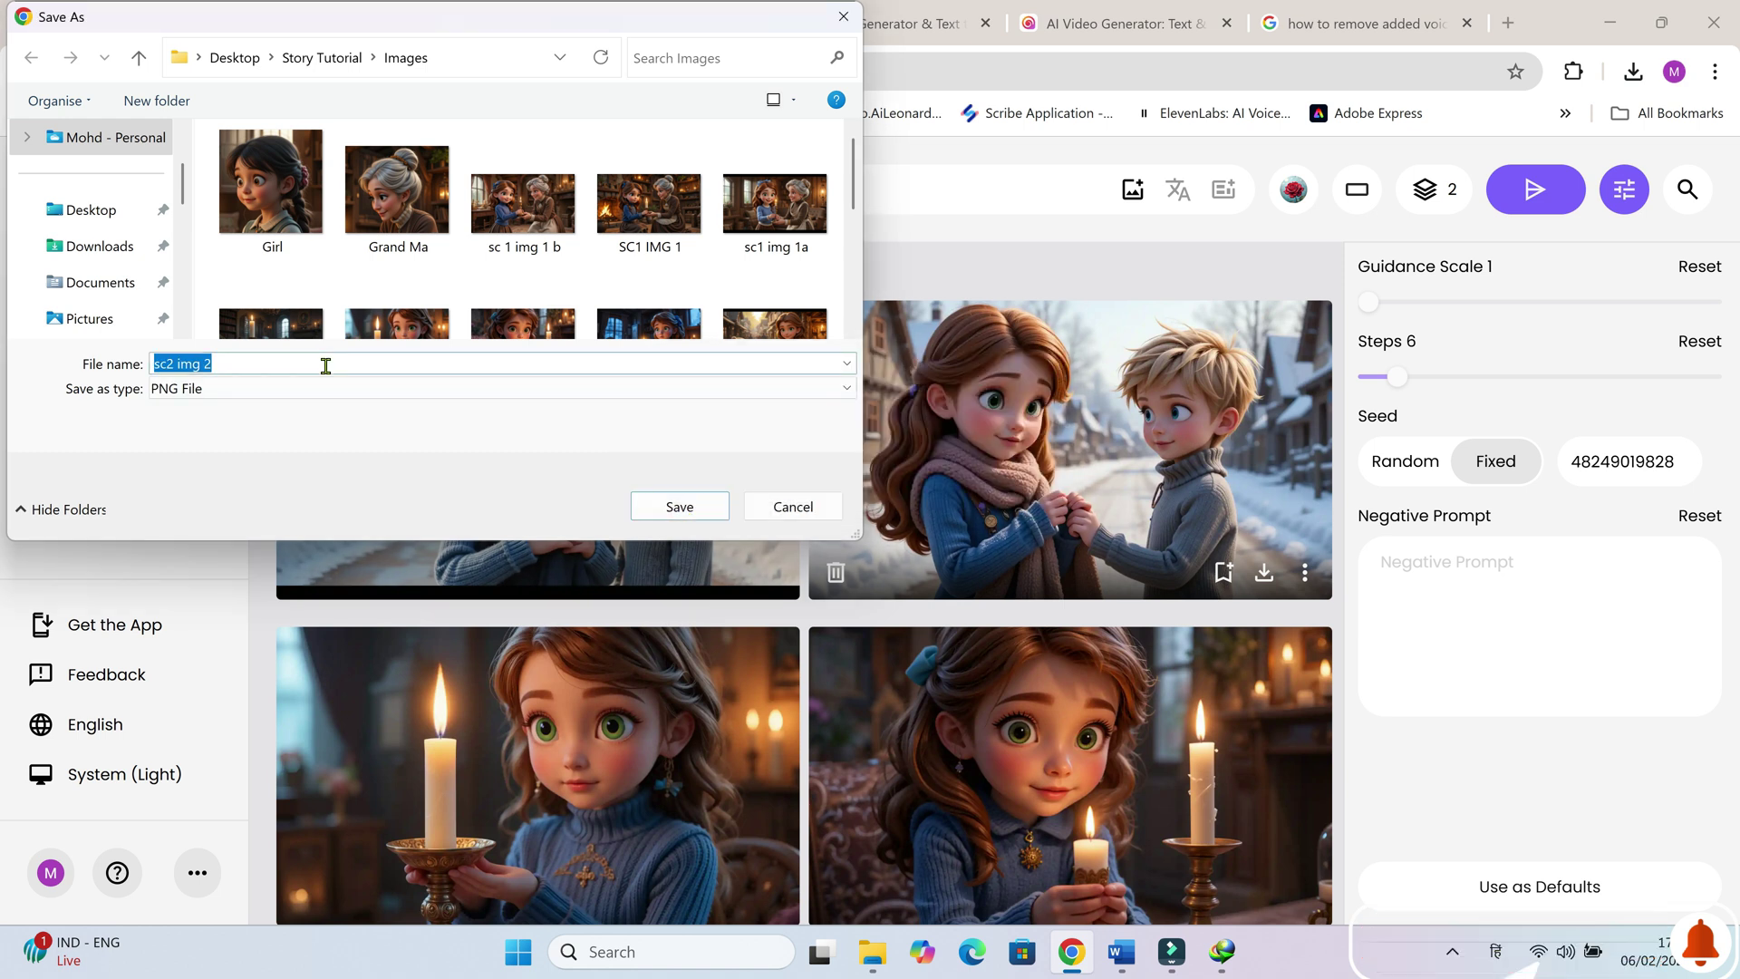
left_click(326, 363)
type("a")
left_click(679, 507)
left_click(731, 572)
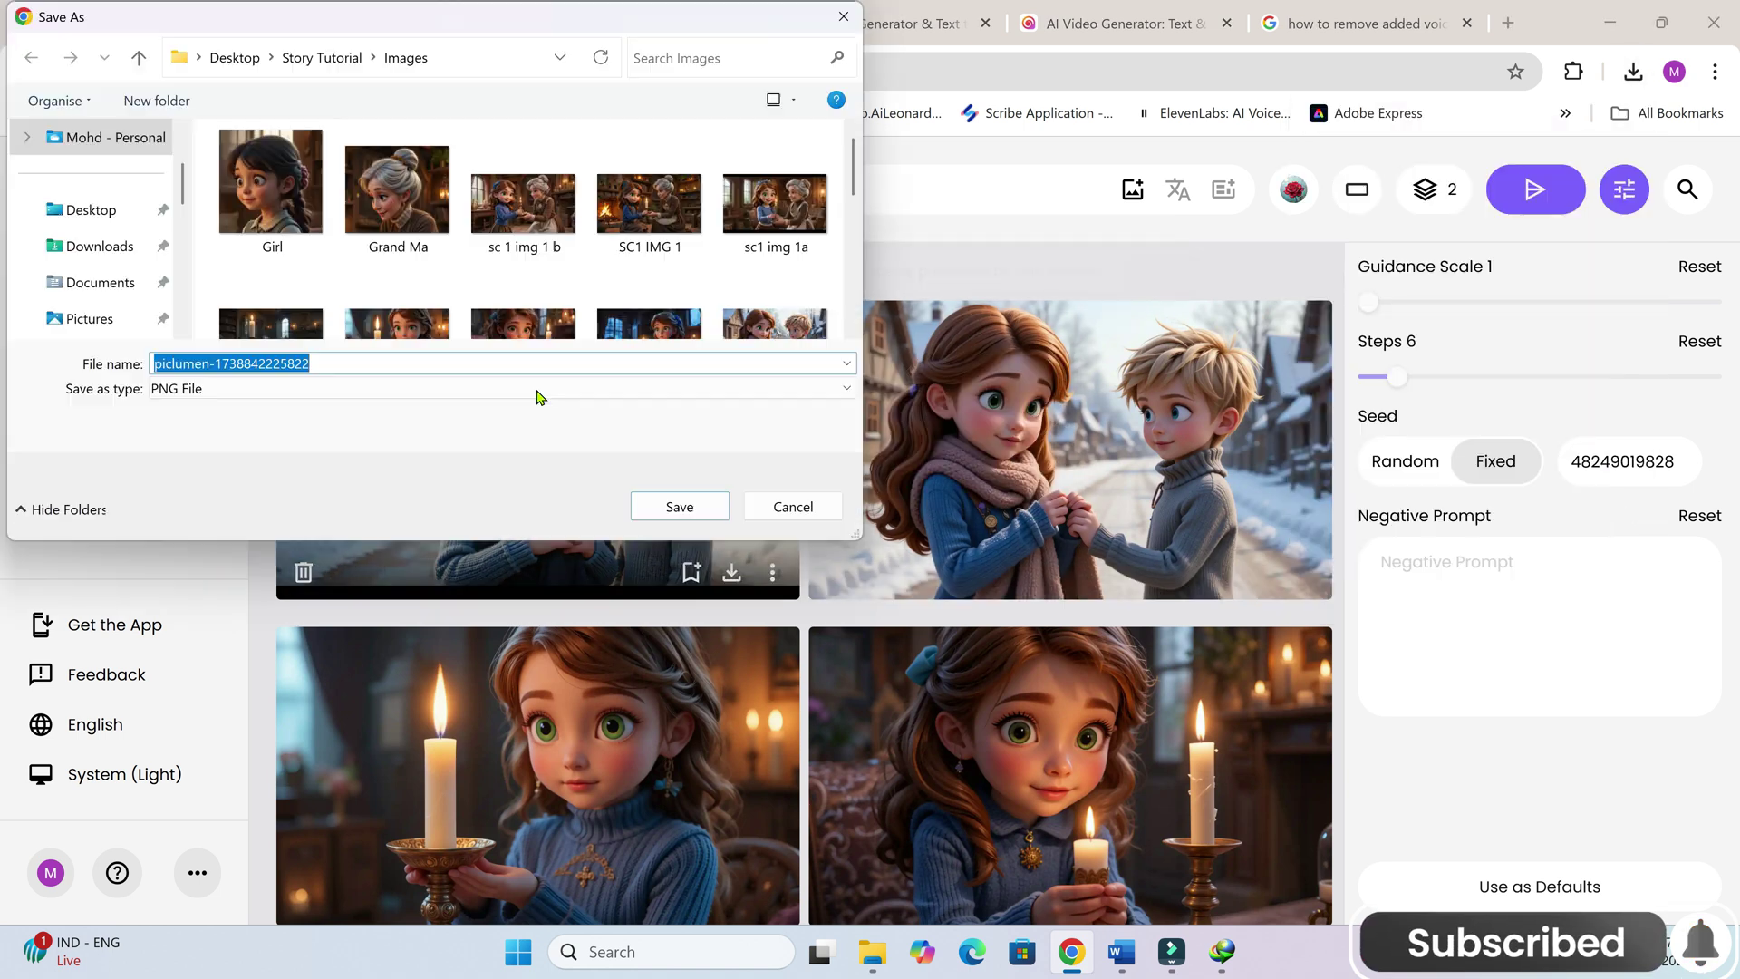
type("sc 2 img")
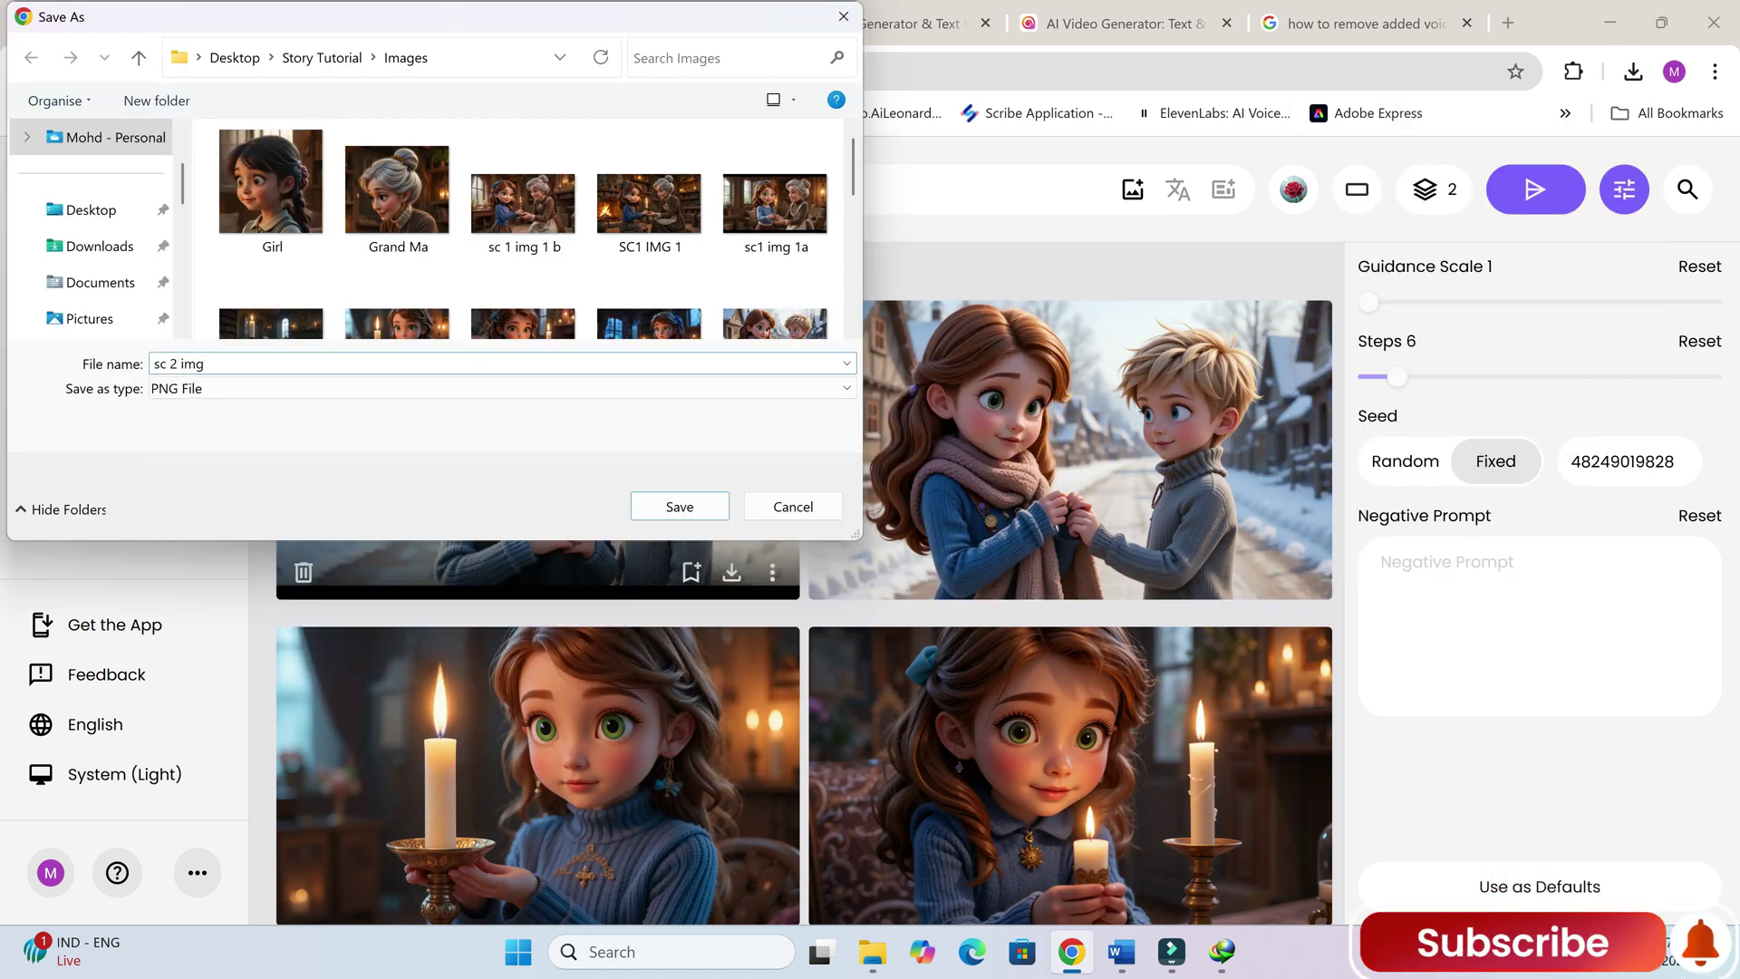
type(" 1b")
left_click(680, 507)
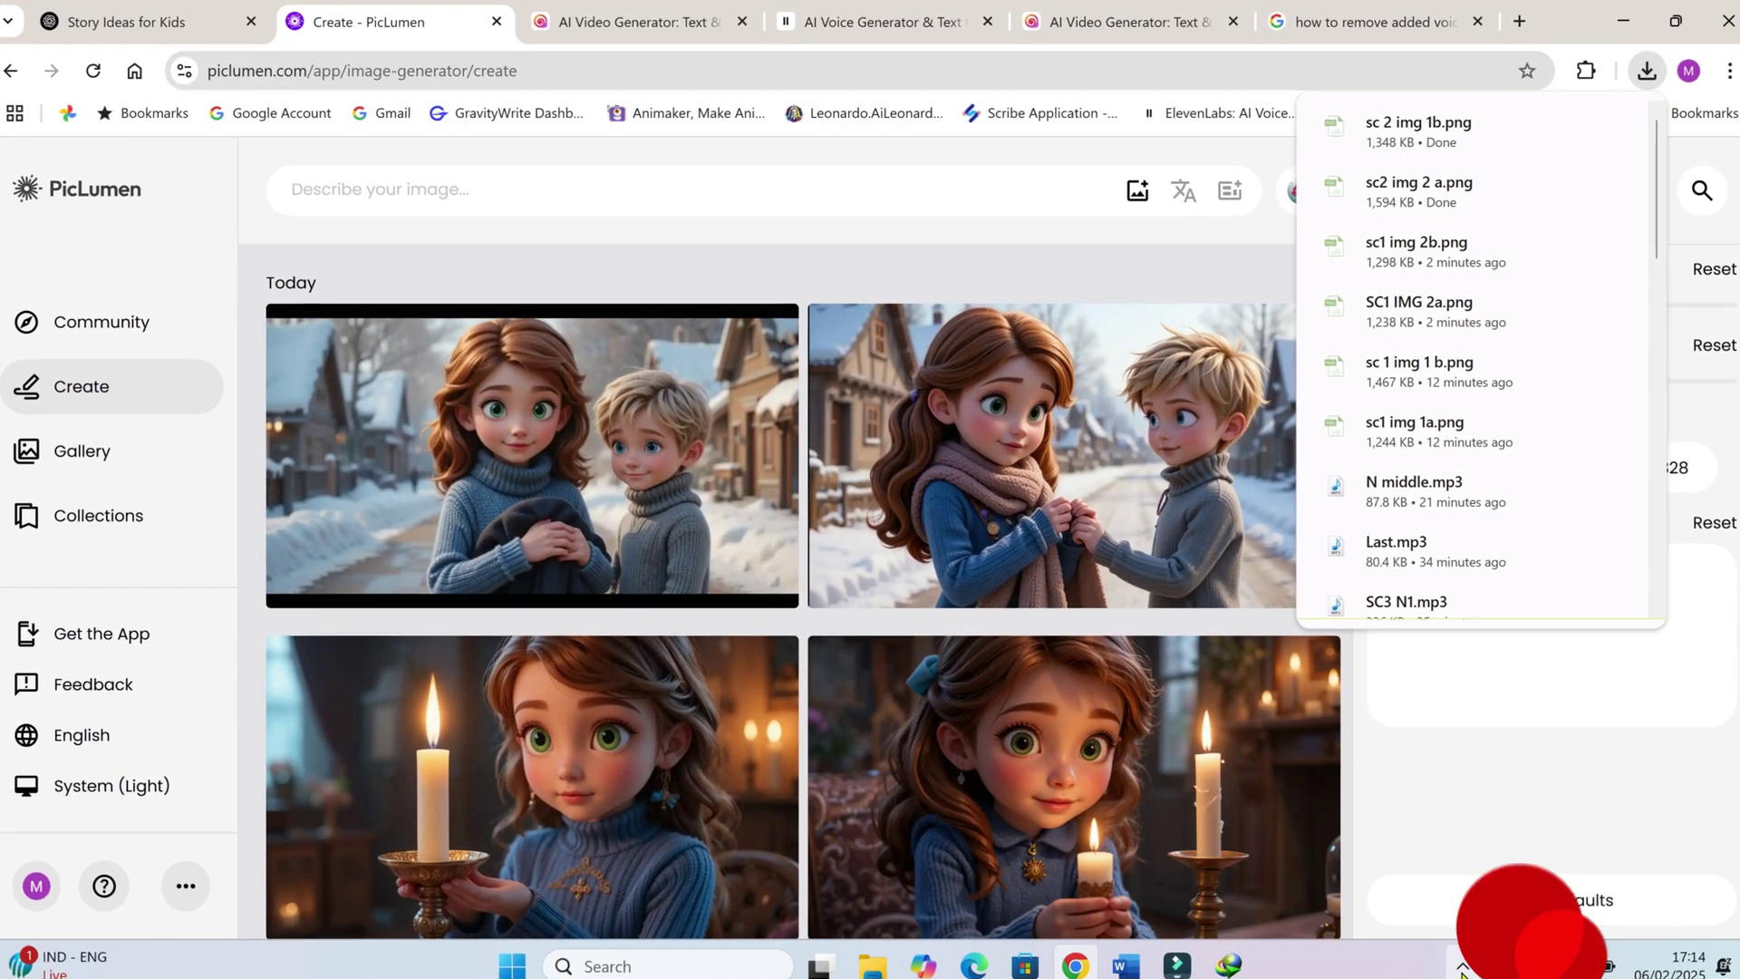
Step: Close the downloads list and bring the Word story script forward
left_click(1456, 962)
left_click(1076, 968)
mouse_move(1077, 968)
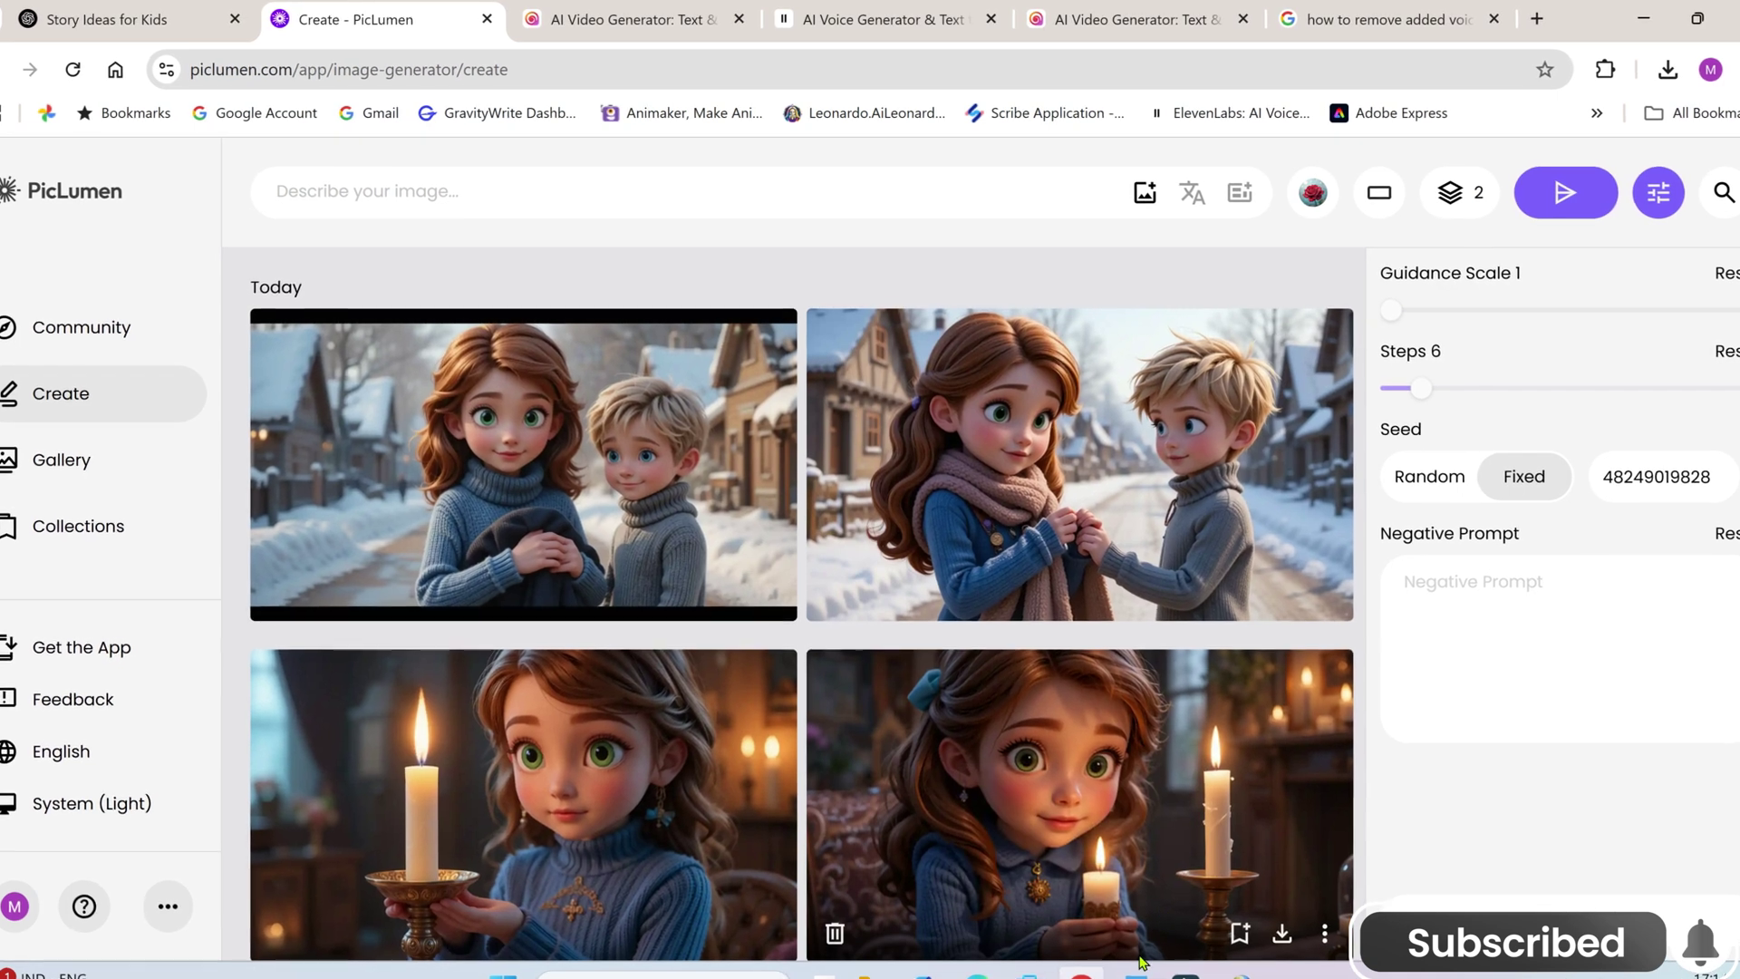
mouse_move(1130, 969)
left_click(1386, 870)
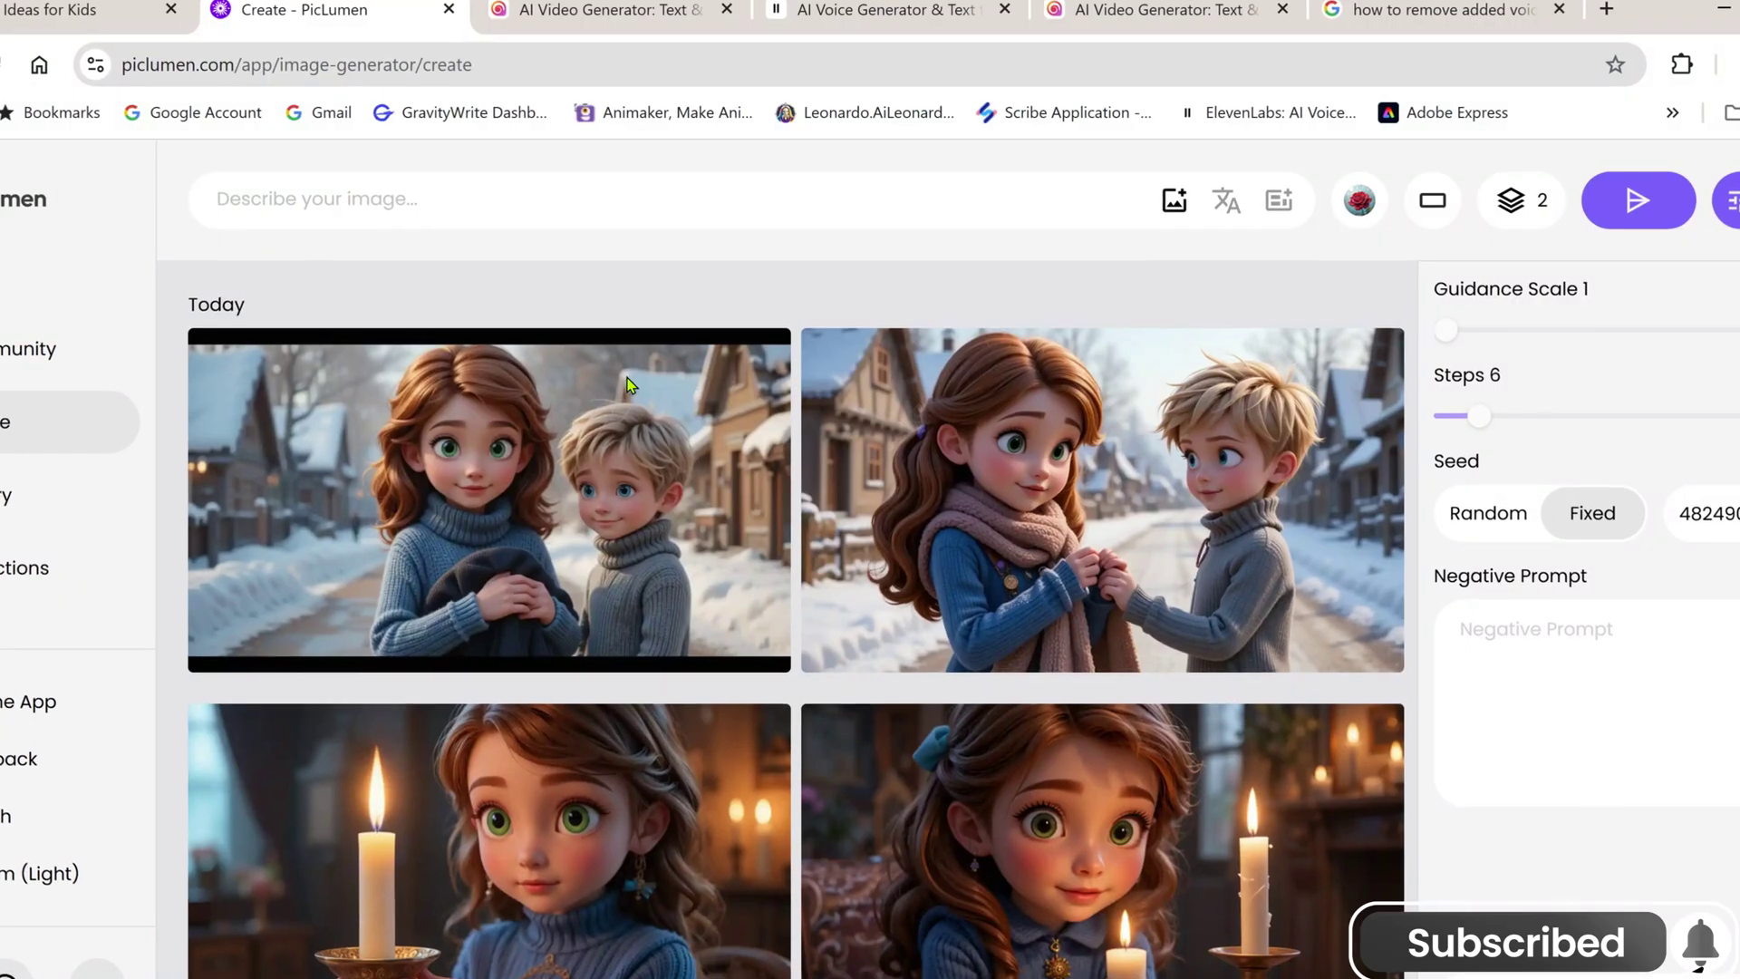
Step: Paste the bedroom prompt into PicLumen and delete its leading '2.' numbering
left_click(452, 194)
type("2. Sofia standing in her dimly lit bedroom, looking at the candle that is barely glowing, her face filled with concern. Shadows surround her, creating a contrast between warmth and coldness. Pixar-style, UHD, dramatic lighting.")
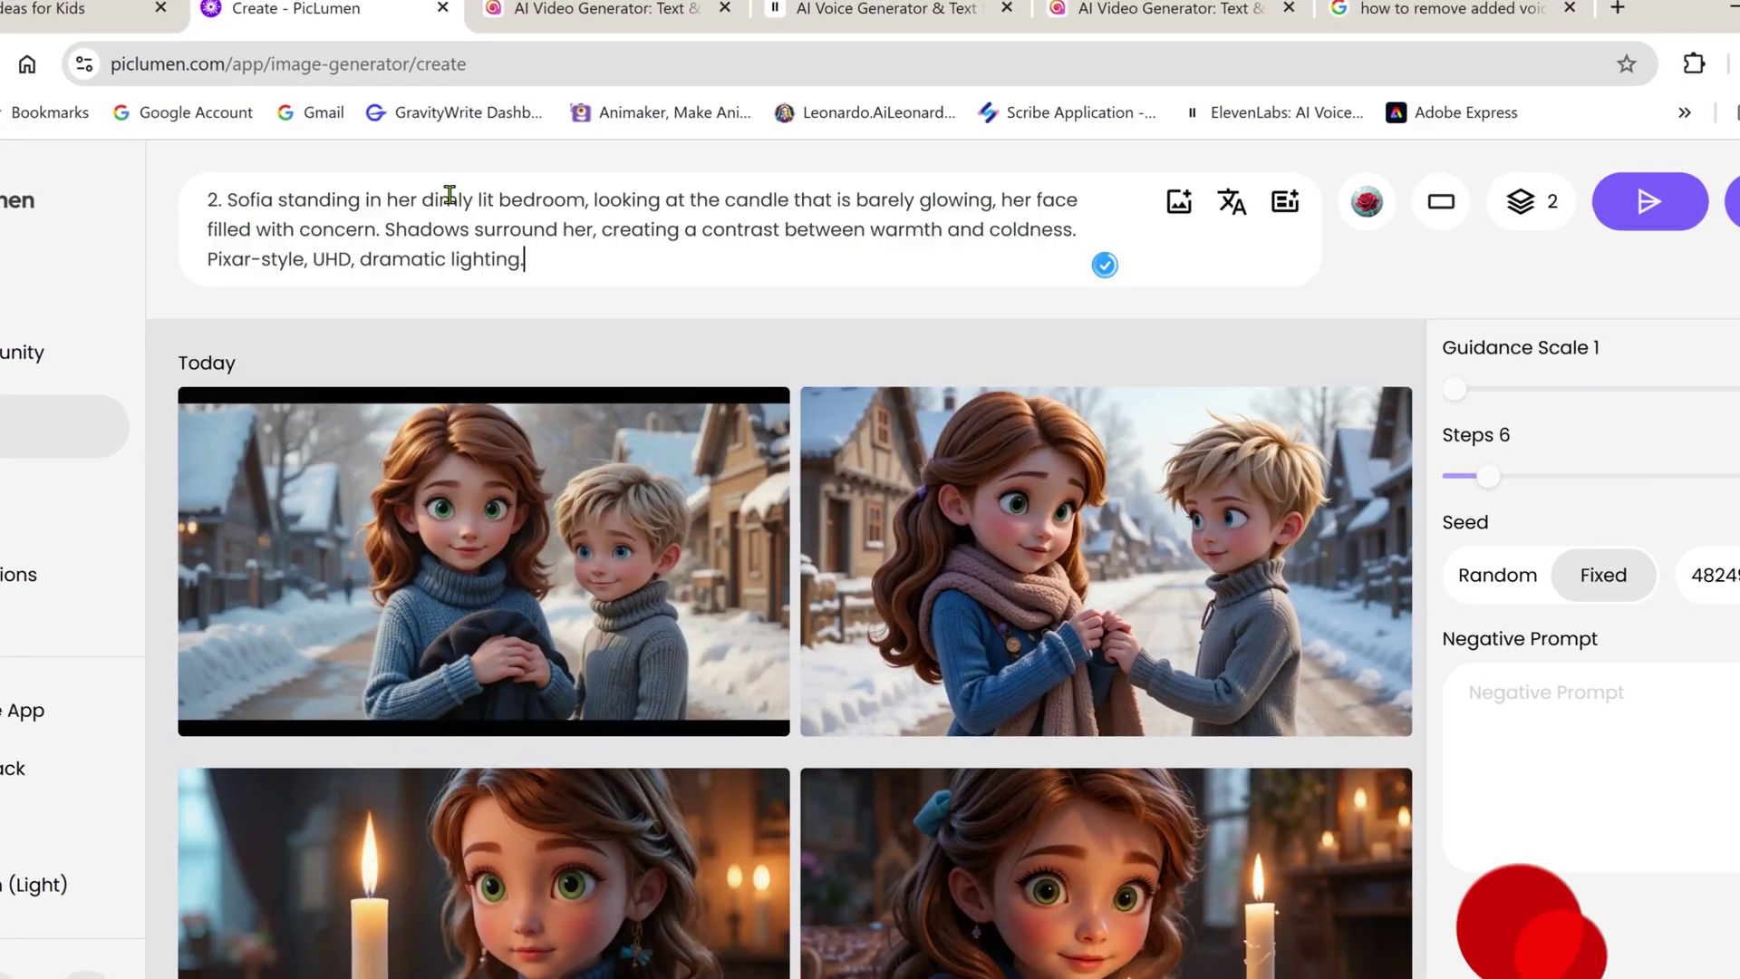
left_click(224, 202)
key("BackSpace")
key("BackSpace")
key("BackSpace")
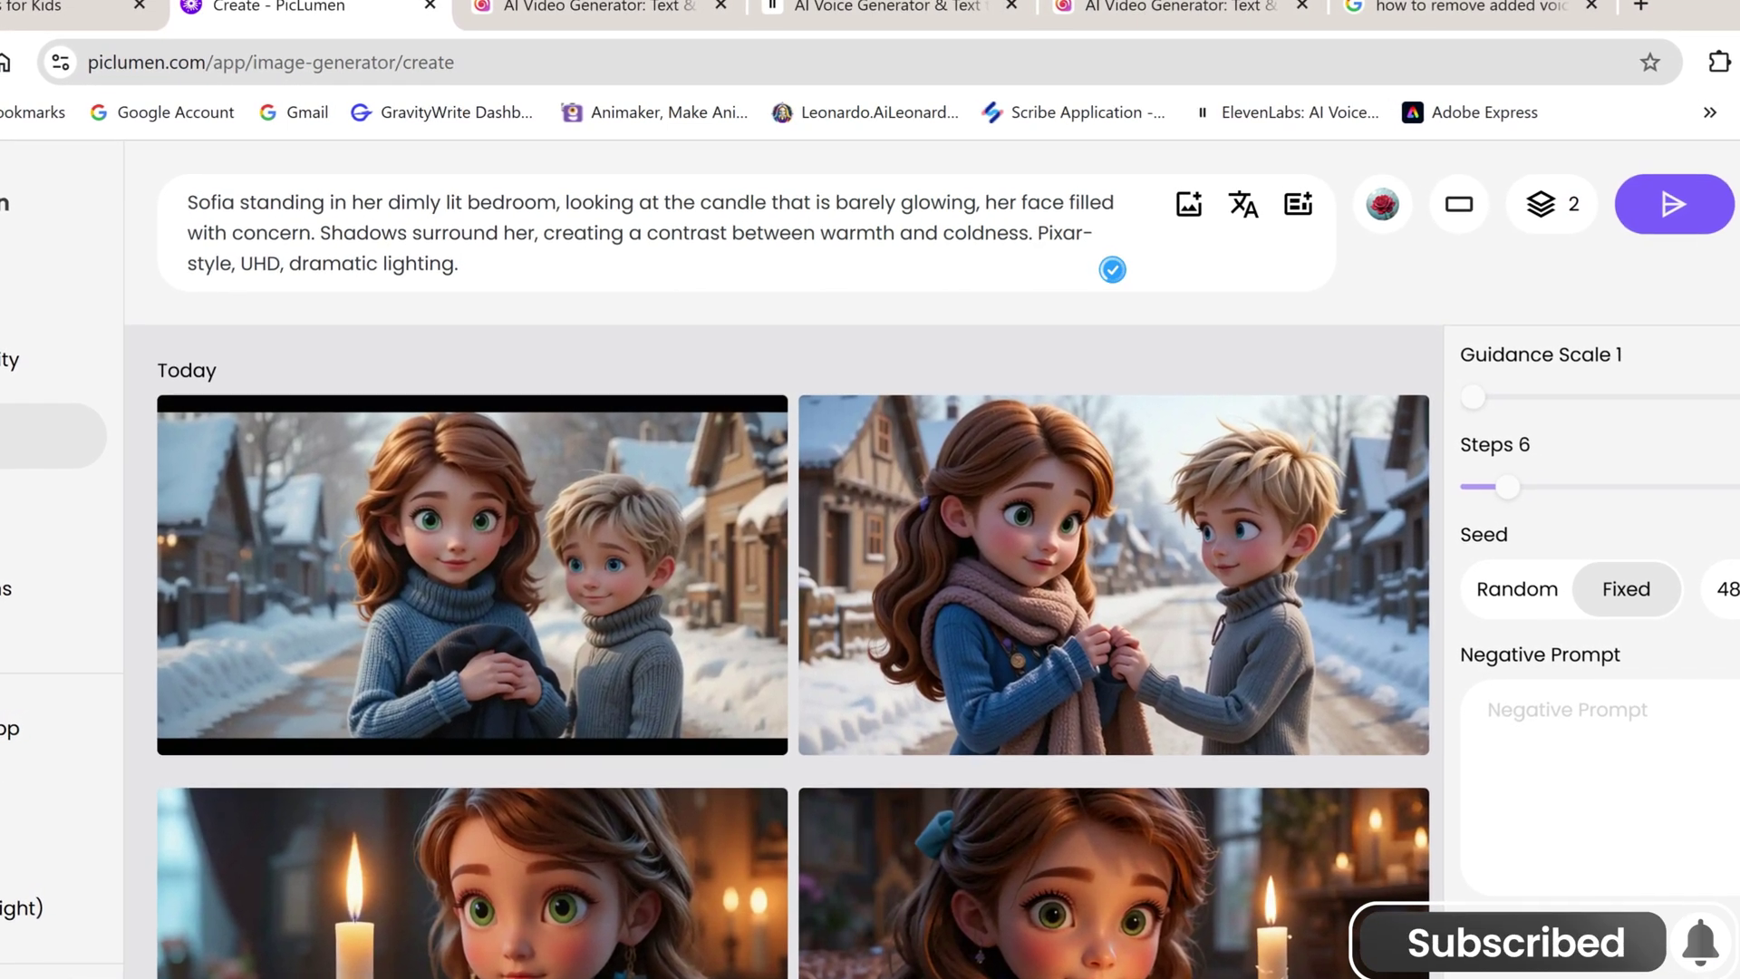
Step: Insert Sofia's character description after her name, remove the duplicate '1. Sofia', and generate two images
left_click(1532, 924)
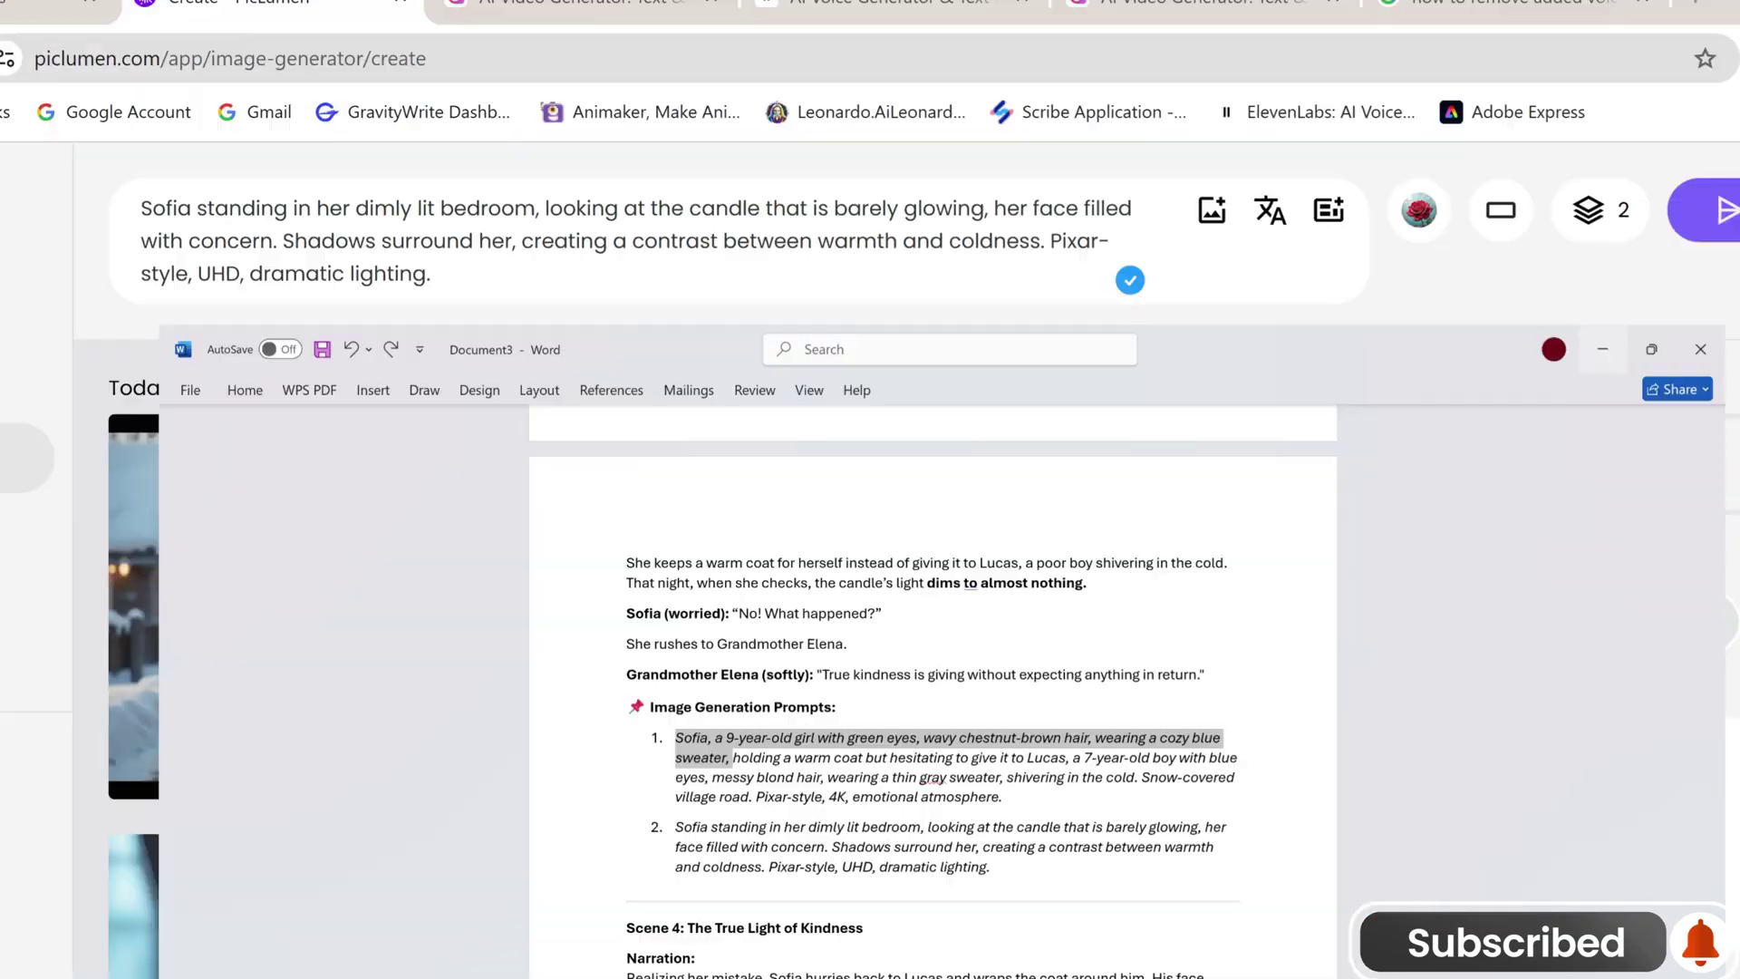
left_click(645, 257)
left_click(185, 209)
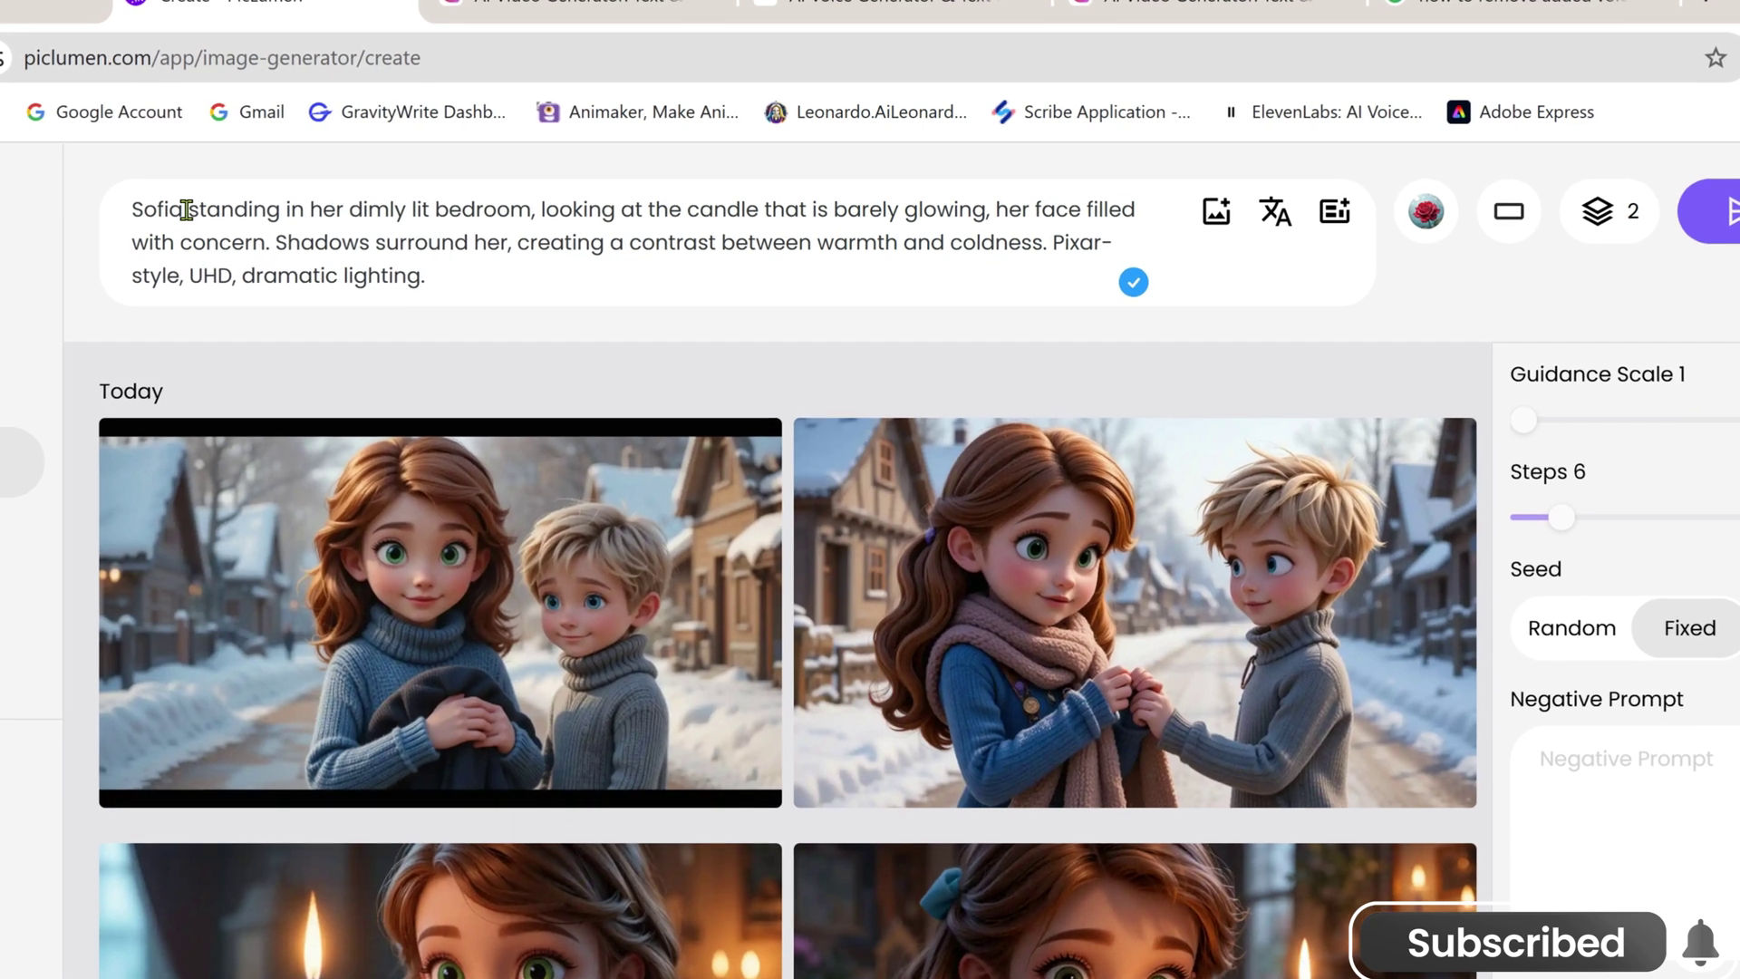
type("1. Sofia, a 9-year-old girl with green eyes, wavy chestnut-brown hair, wearing a cozy blue sweater,")
type(",")
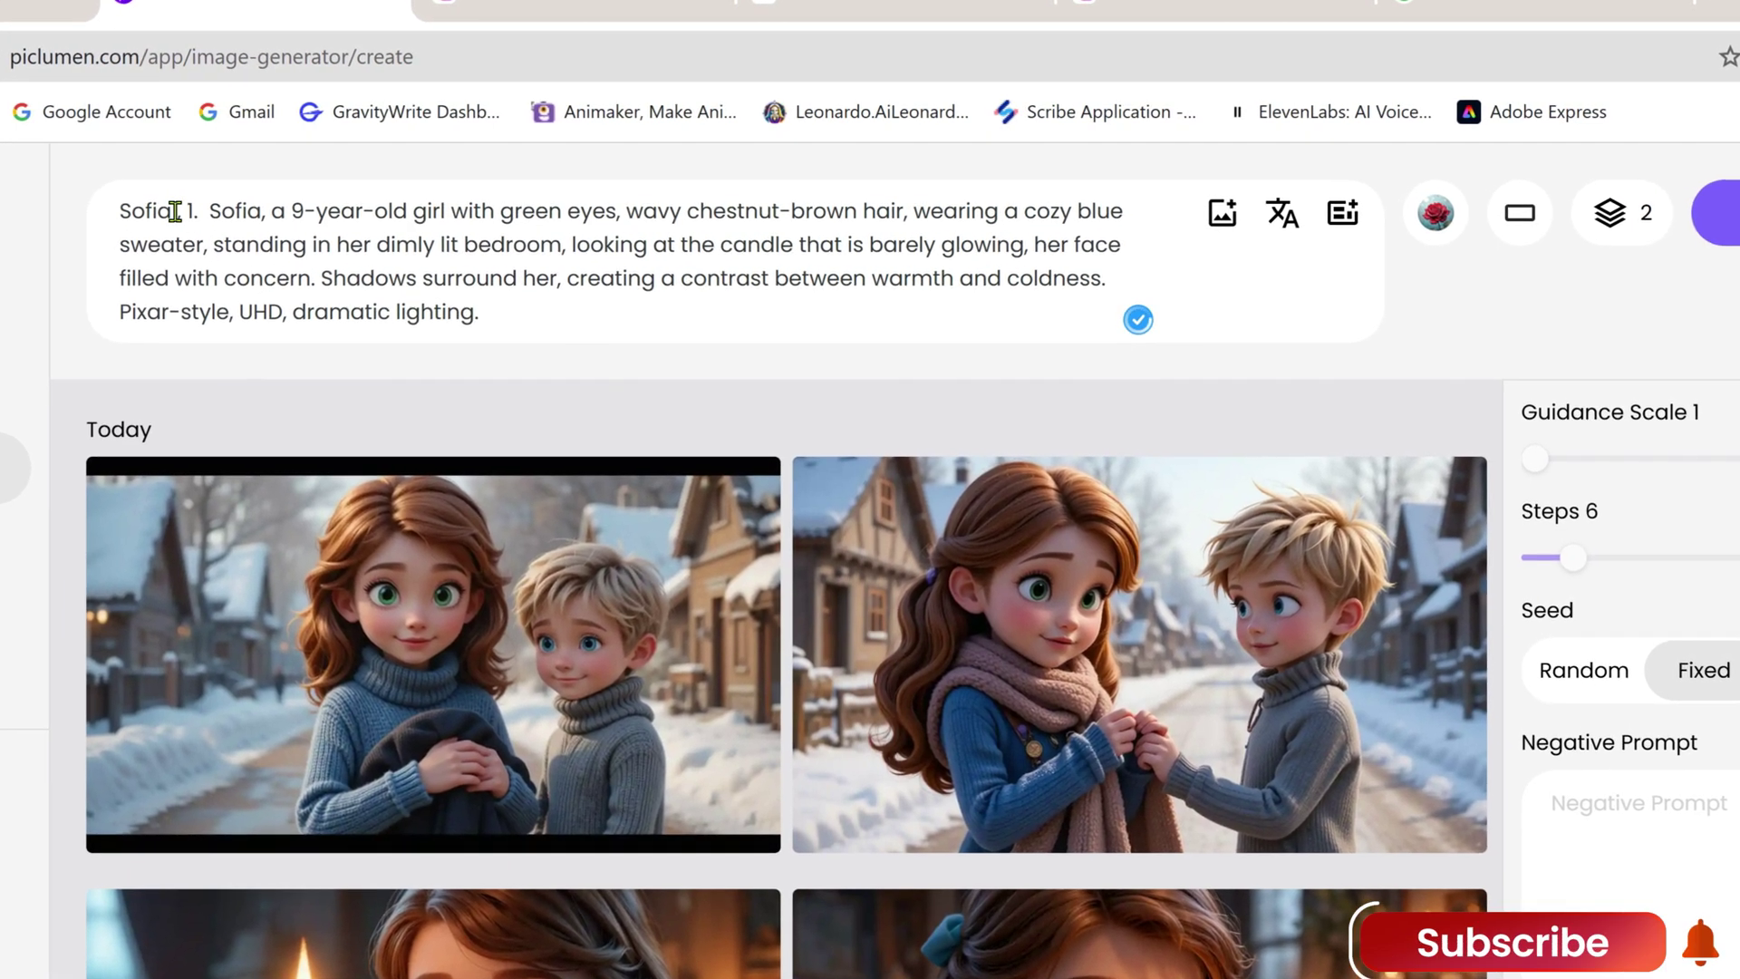
left_click(264, 211)
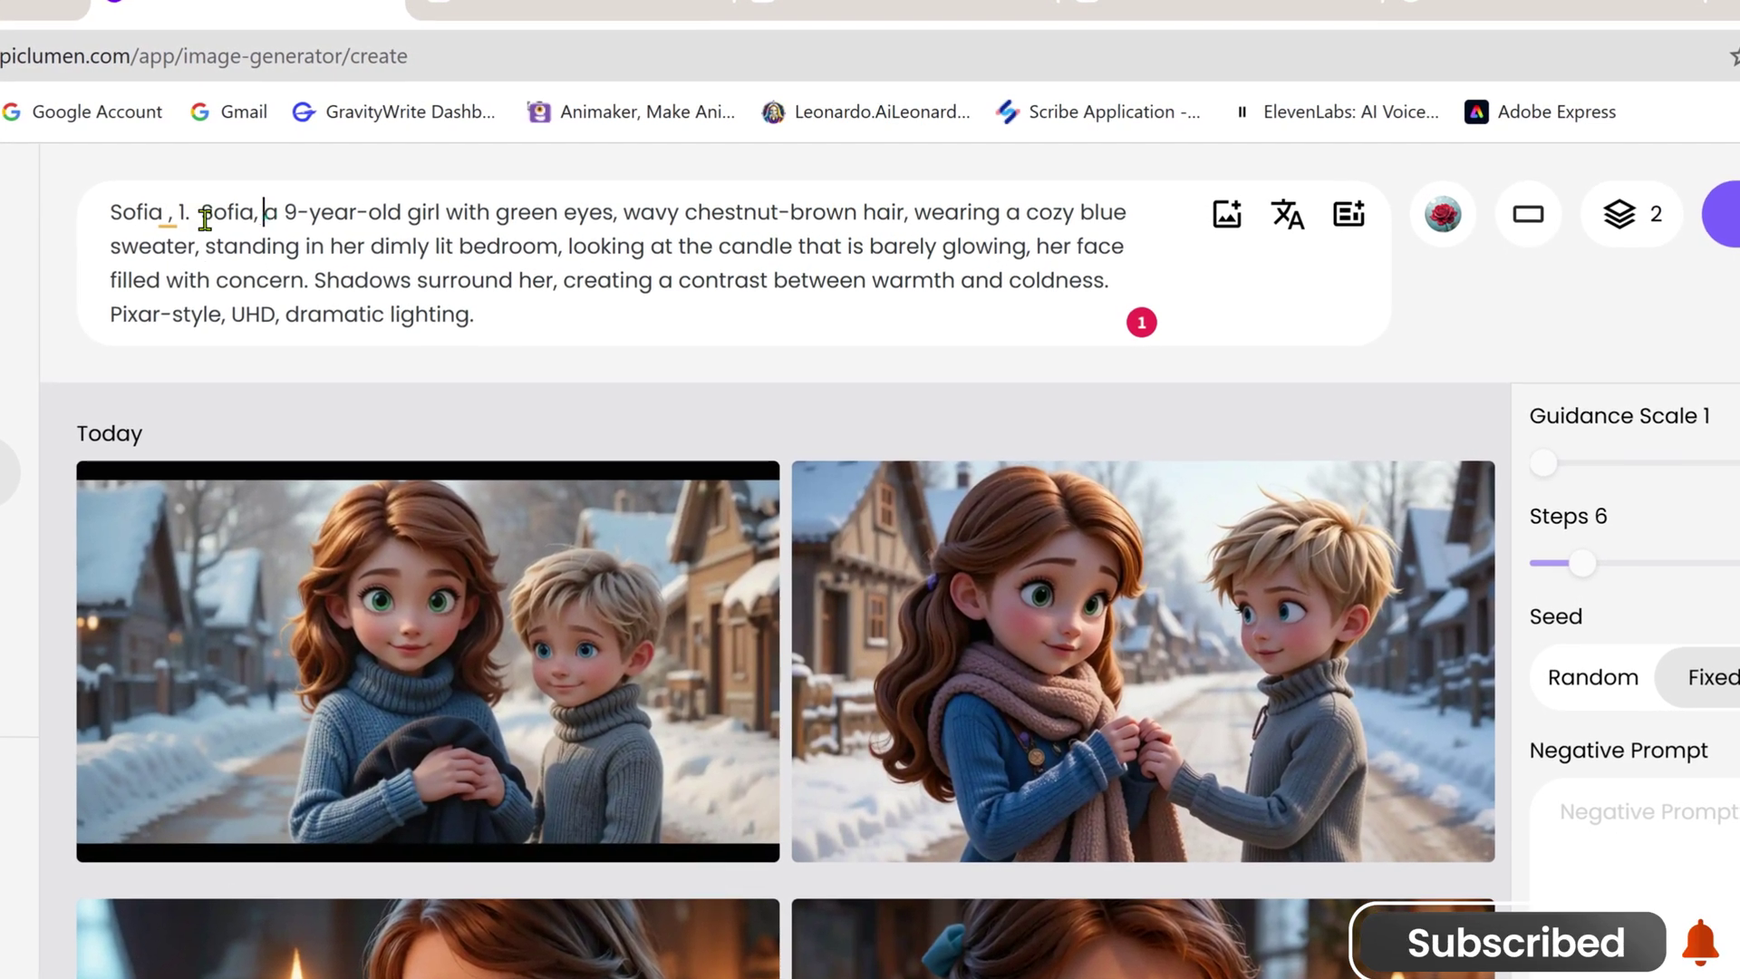
left_click(167, 212, "shift")
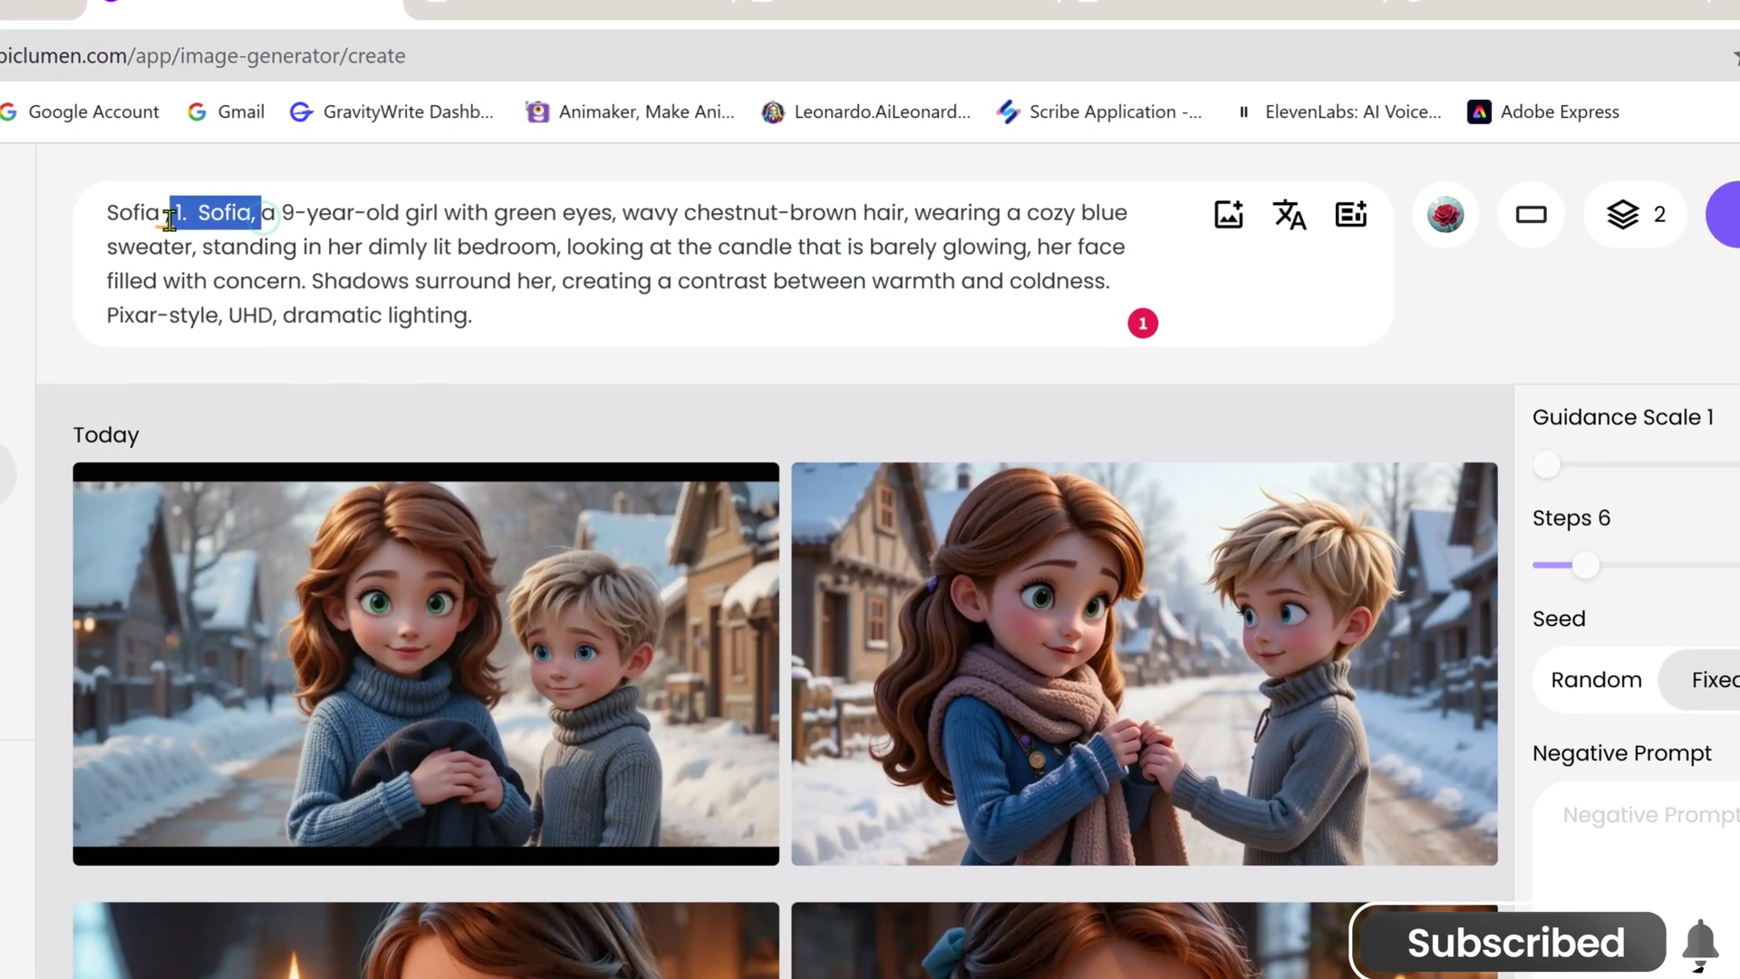
key("BackSpace")
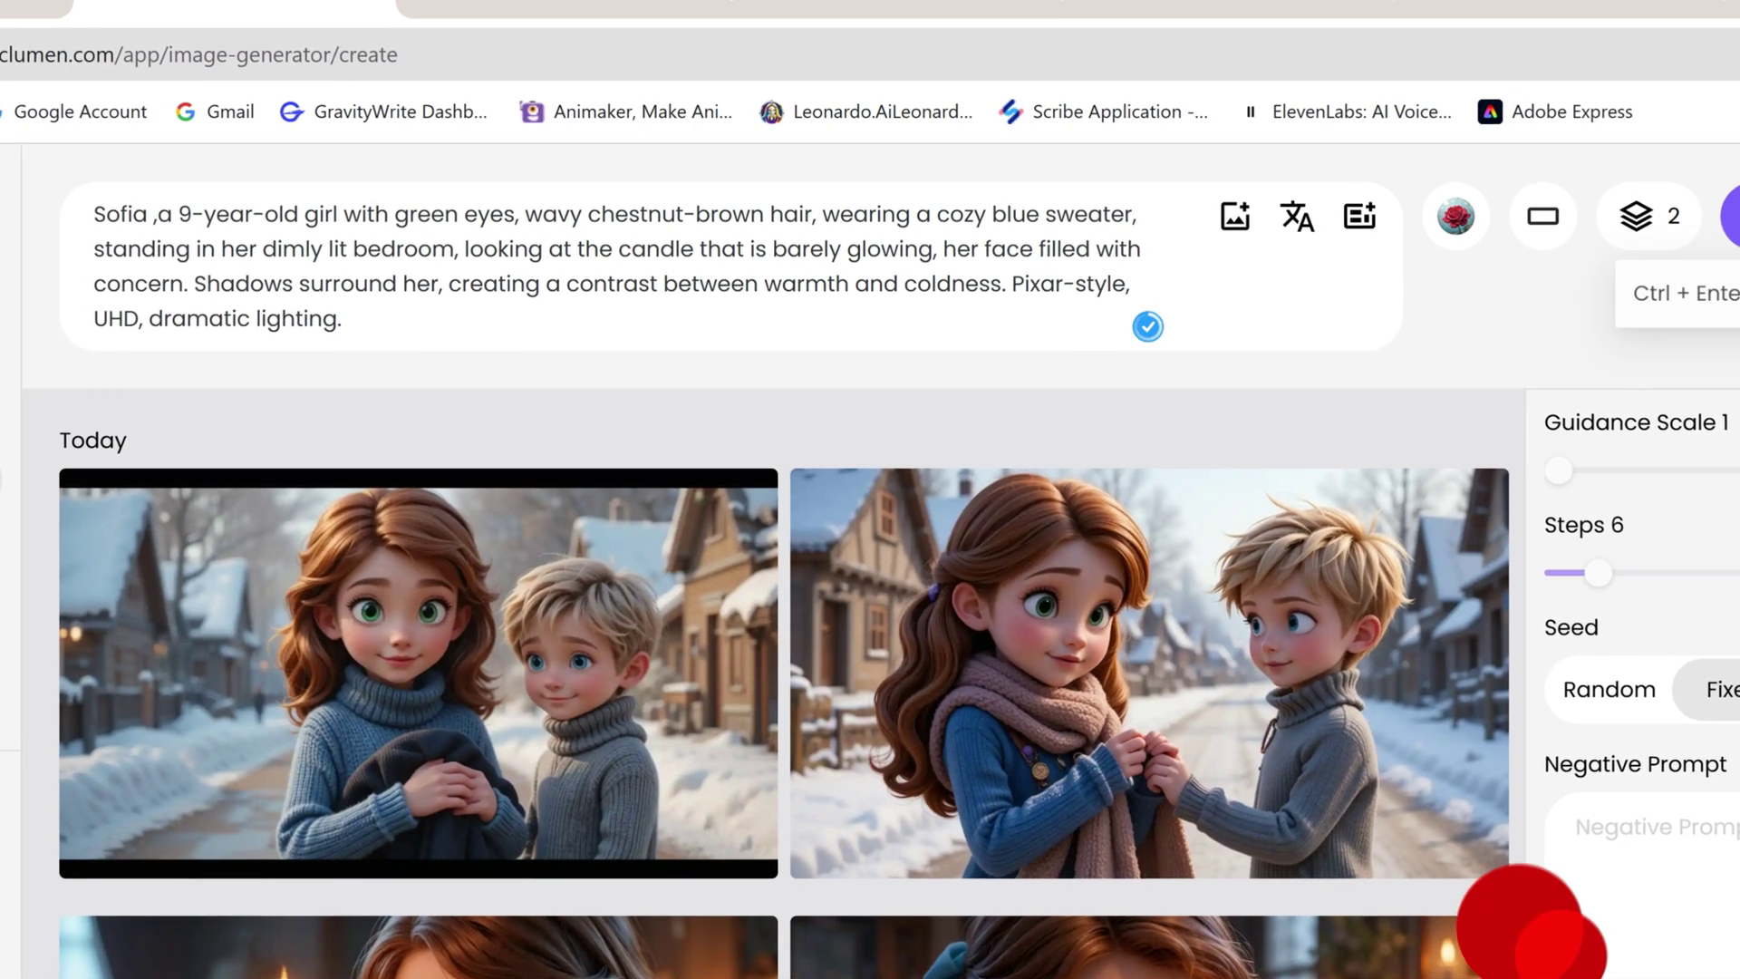
left_click(1729, 216)
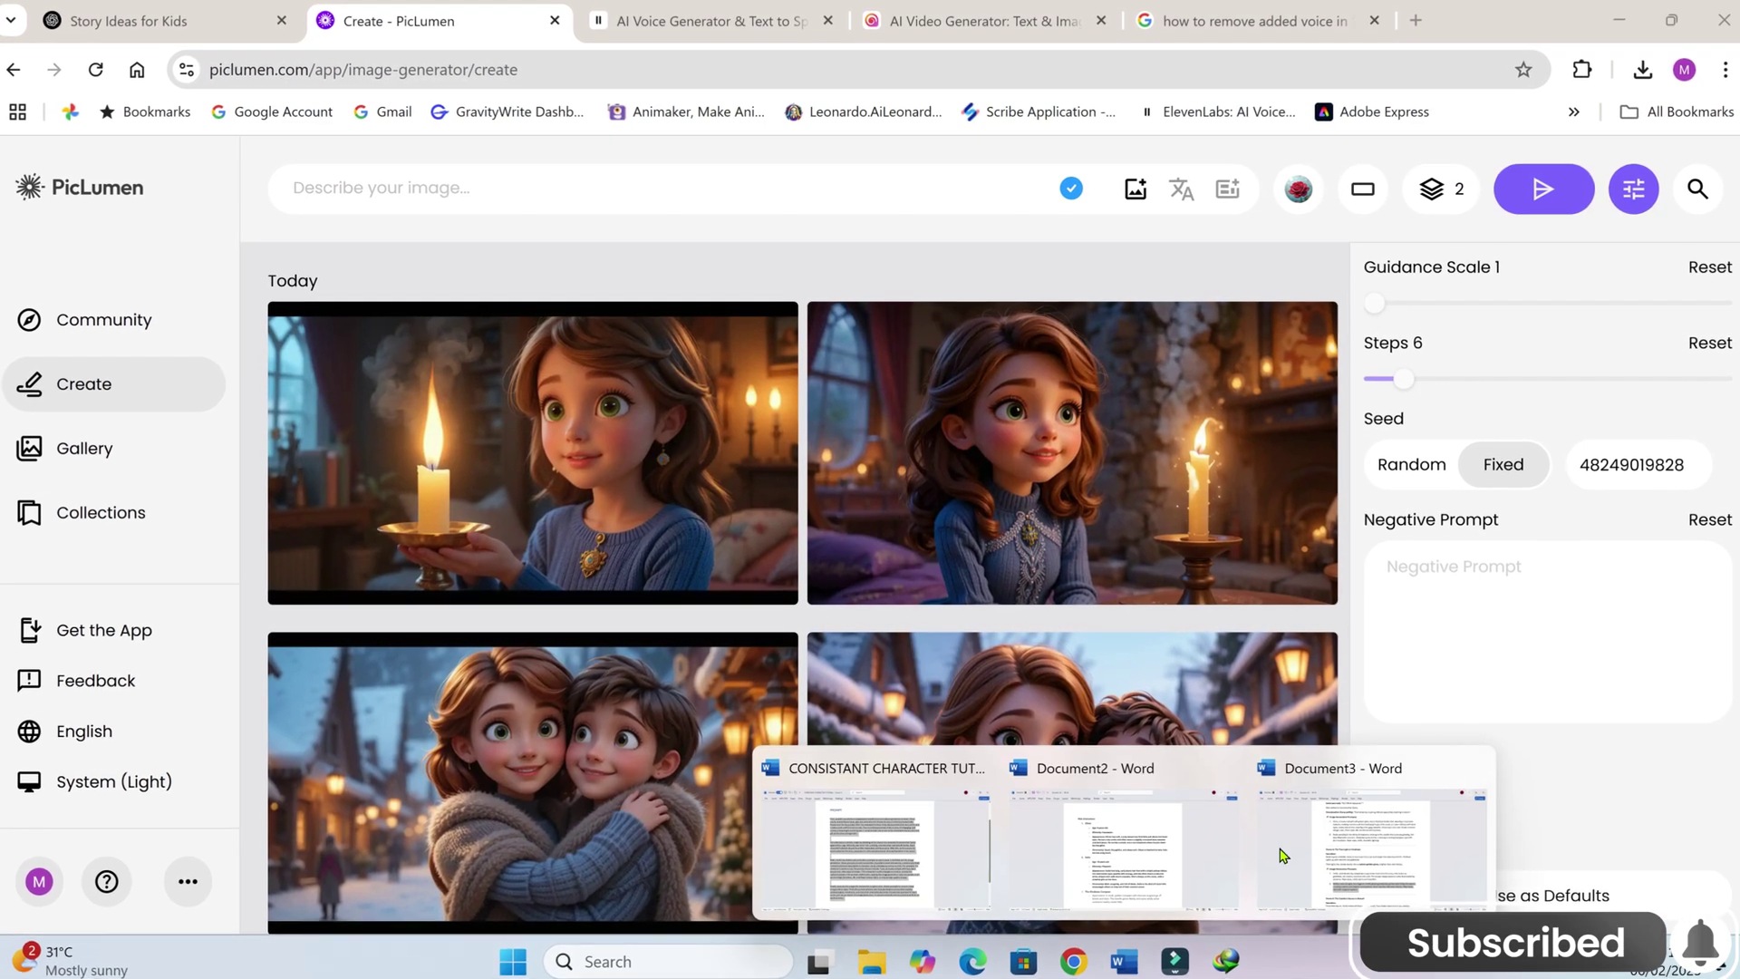
left_click(1281, 855)
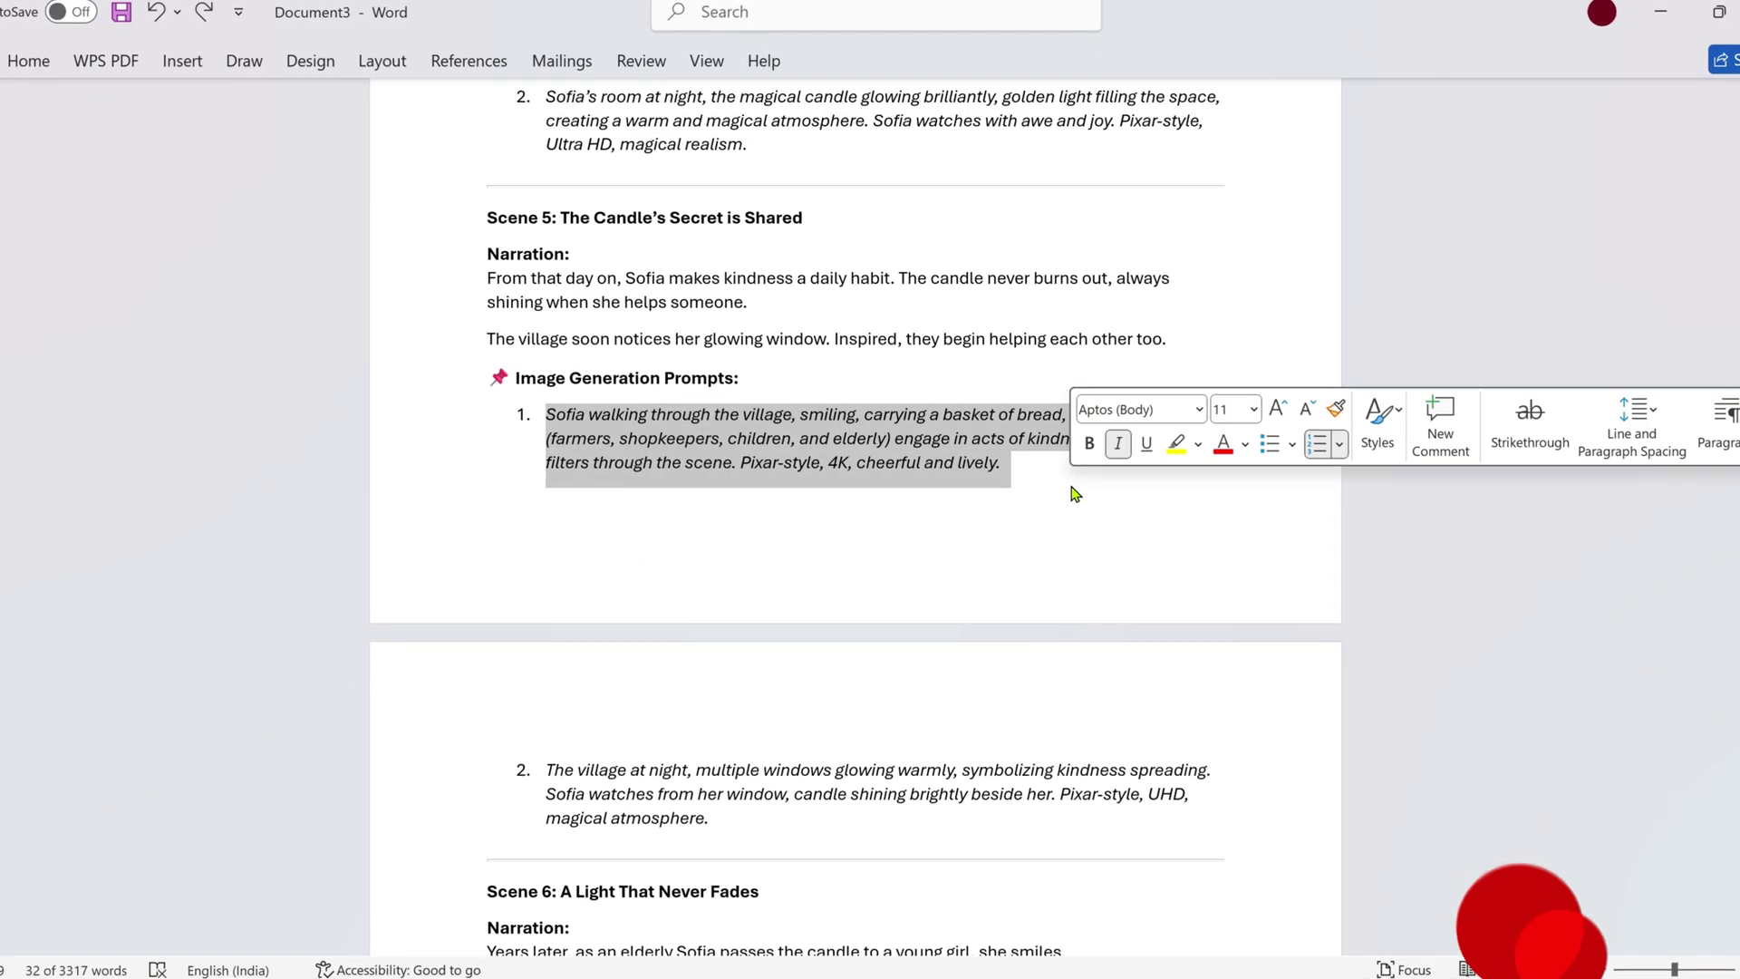
Step: Paste the Scene 5 village prompt into PicLumen and add a comma after Sofia
left_click(1070, 486)
key("alt+Tab")
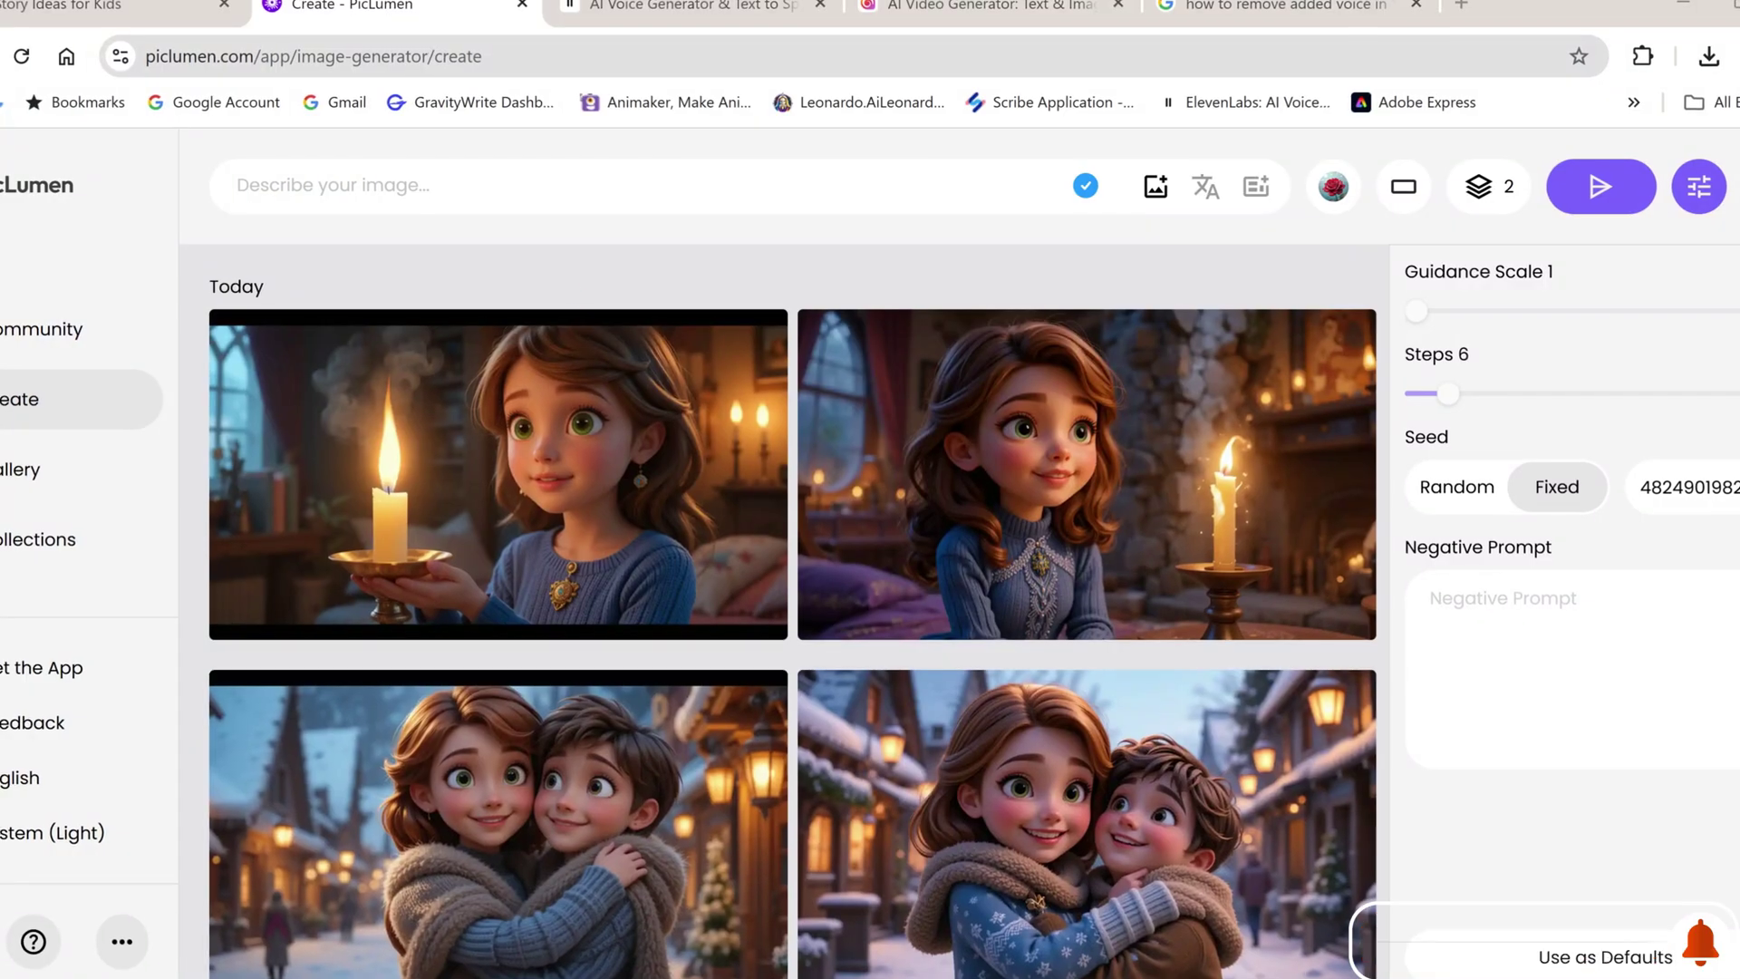
left_click(458, 186)
type("1. Sofia walking through the village, smiling, carrying a basket of bread, as villagers (farmers, shopkeepers, children, and elderly) engage in acts of kindness. Warm sunlight filters through the scene. Pixar-style, 4K, cheerful and lively.")
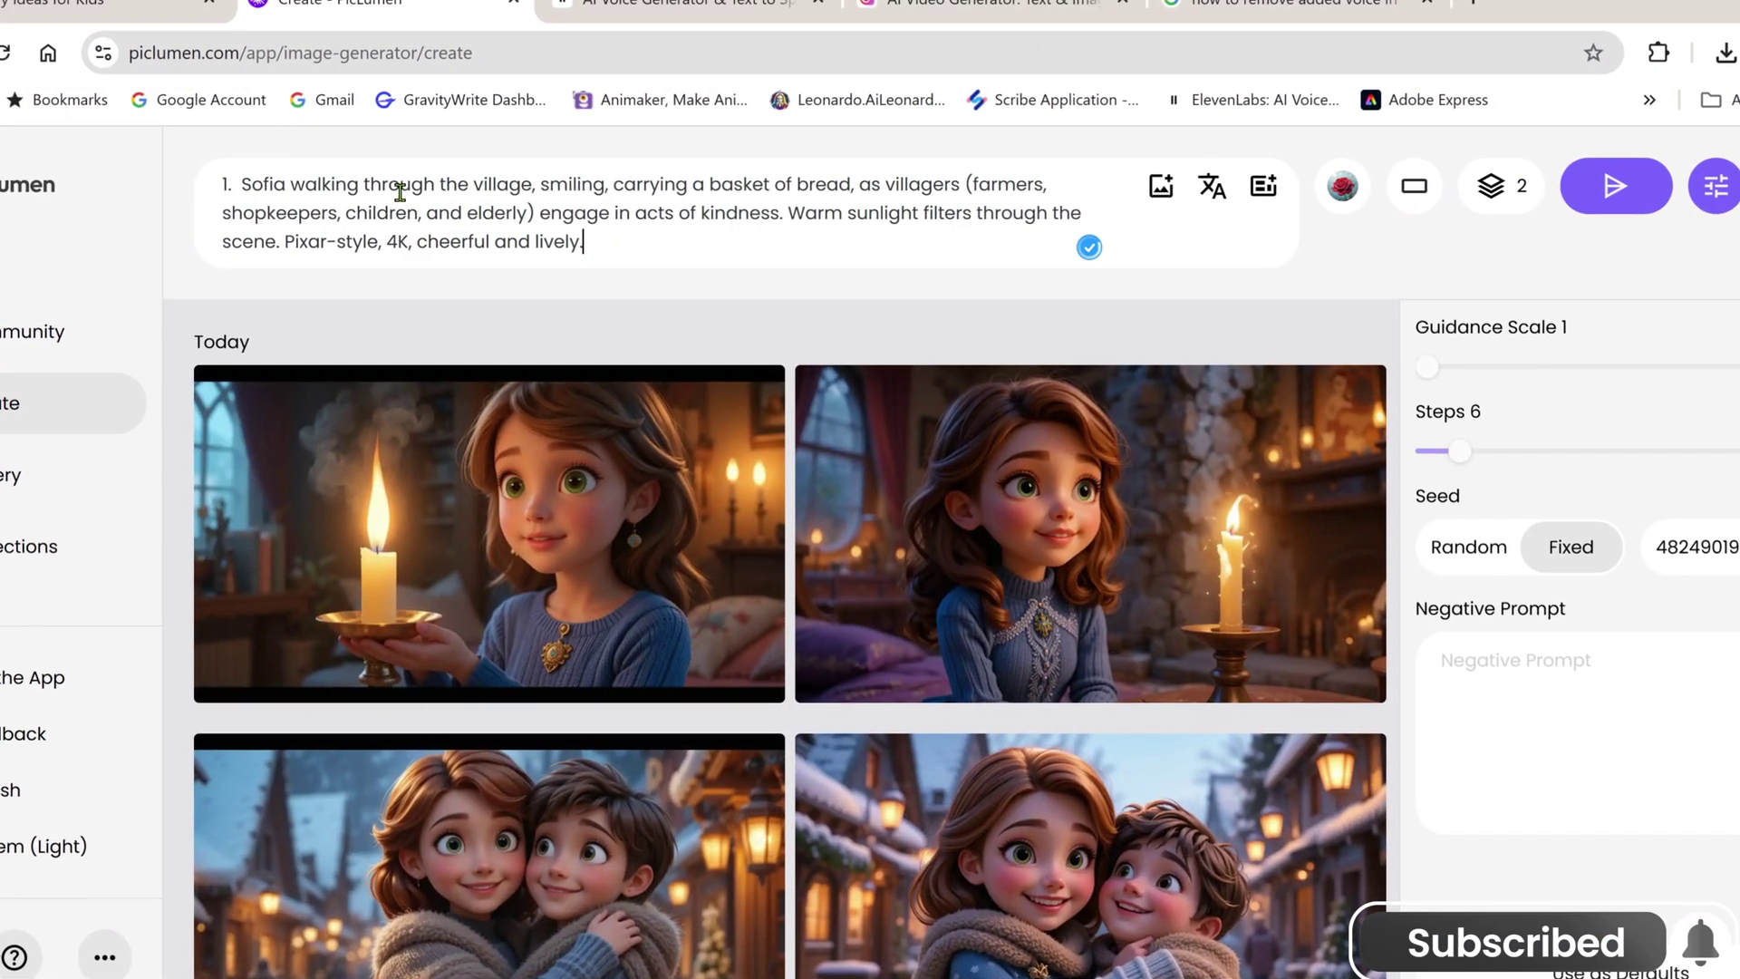
left_click(287, 185)
type(",")
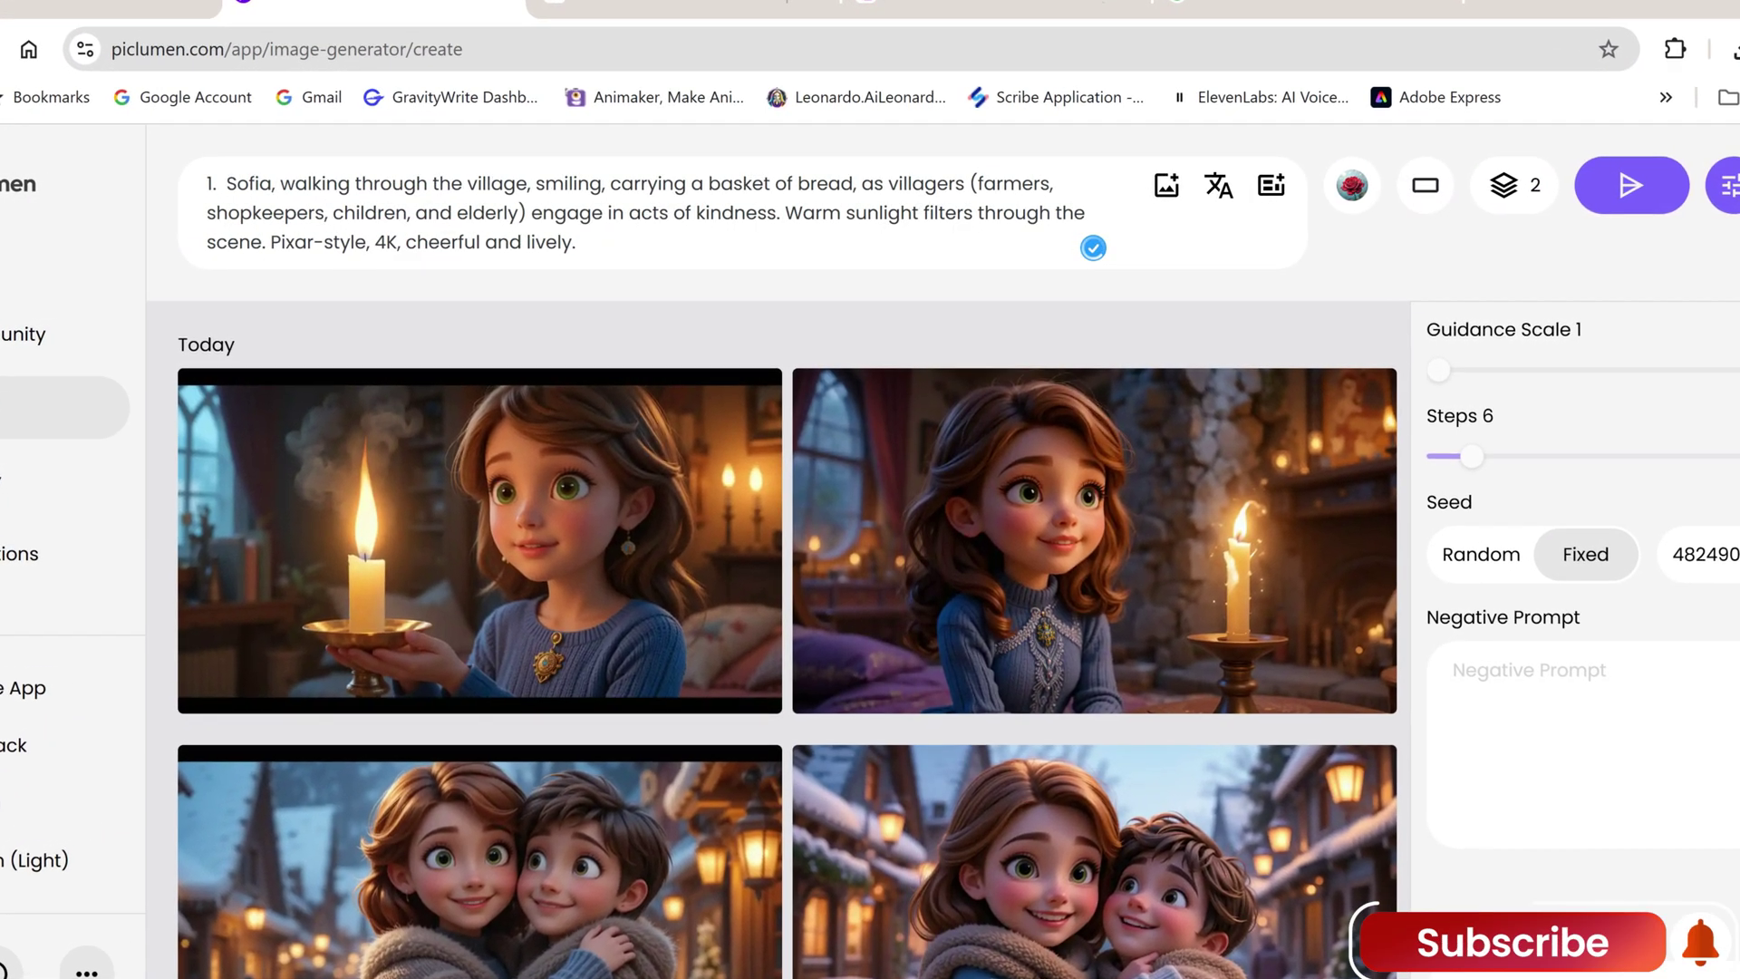
Step: Insert Sofia's Scene 3 character description after her name and generate the pink-sweater village images
left_click(1368, 942)
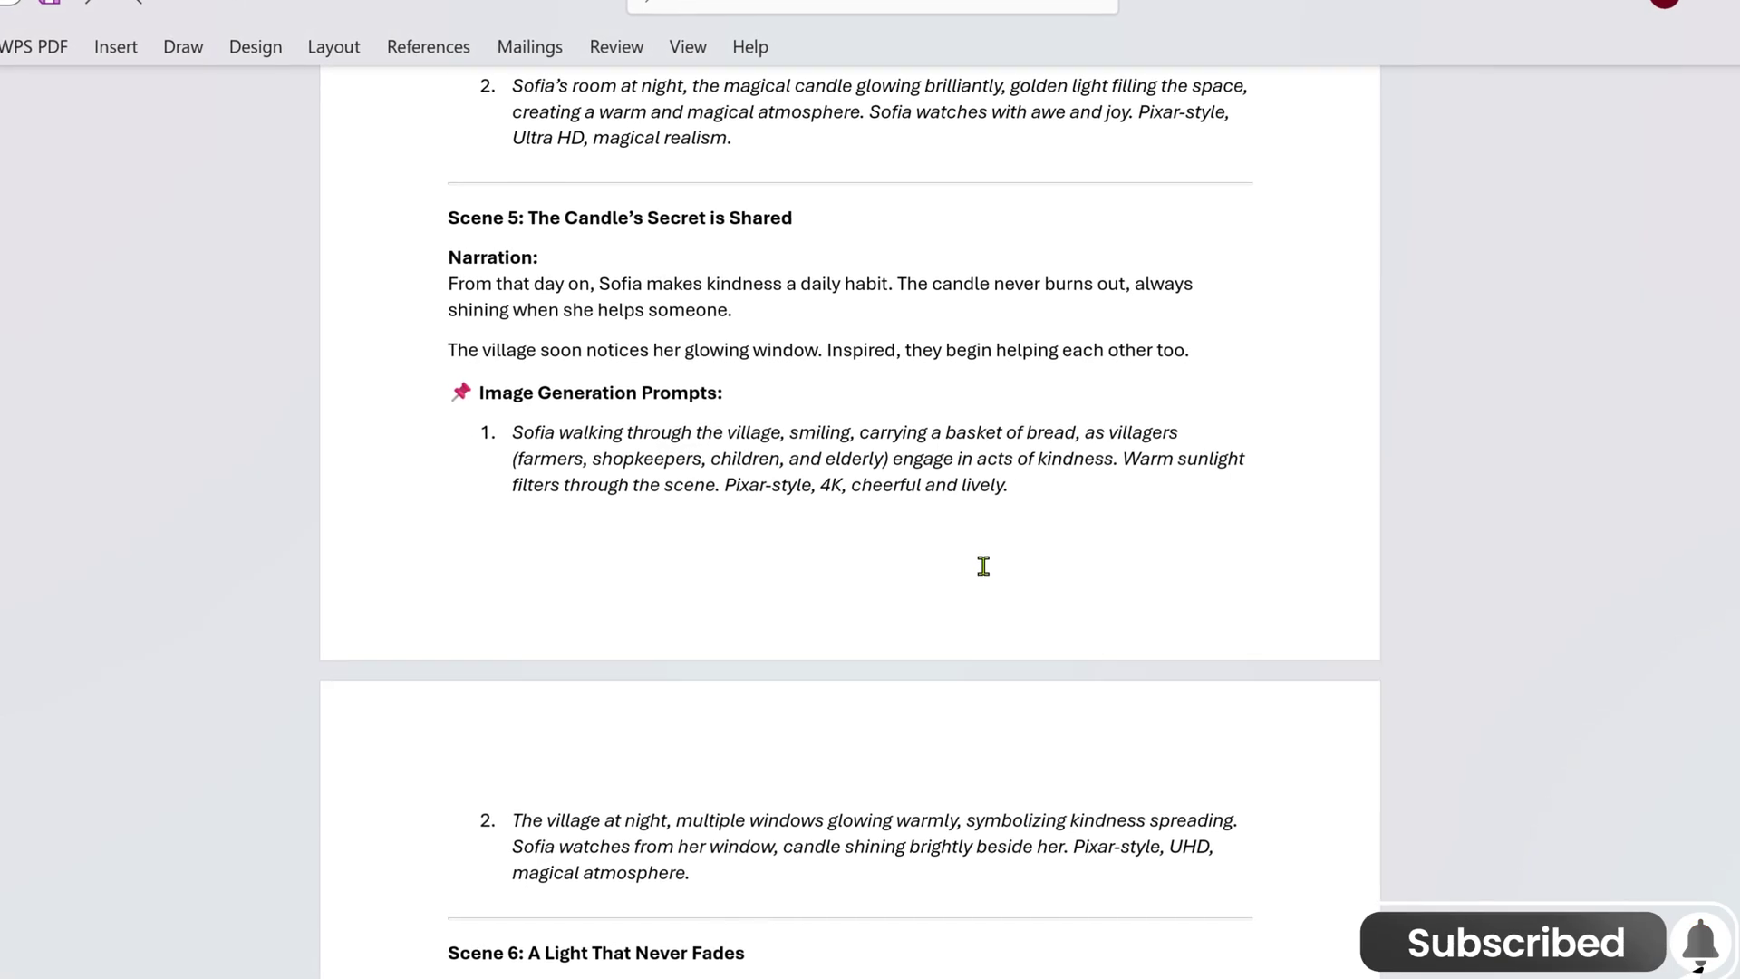
scroll(983, 566, "up", 5)
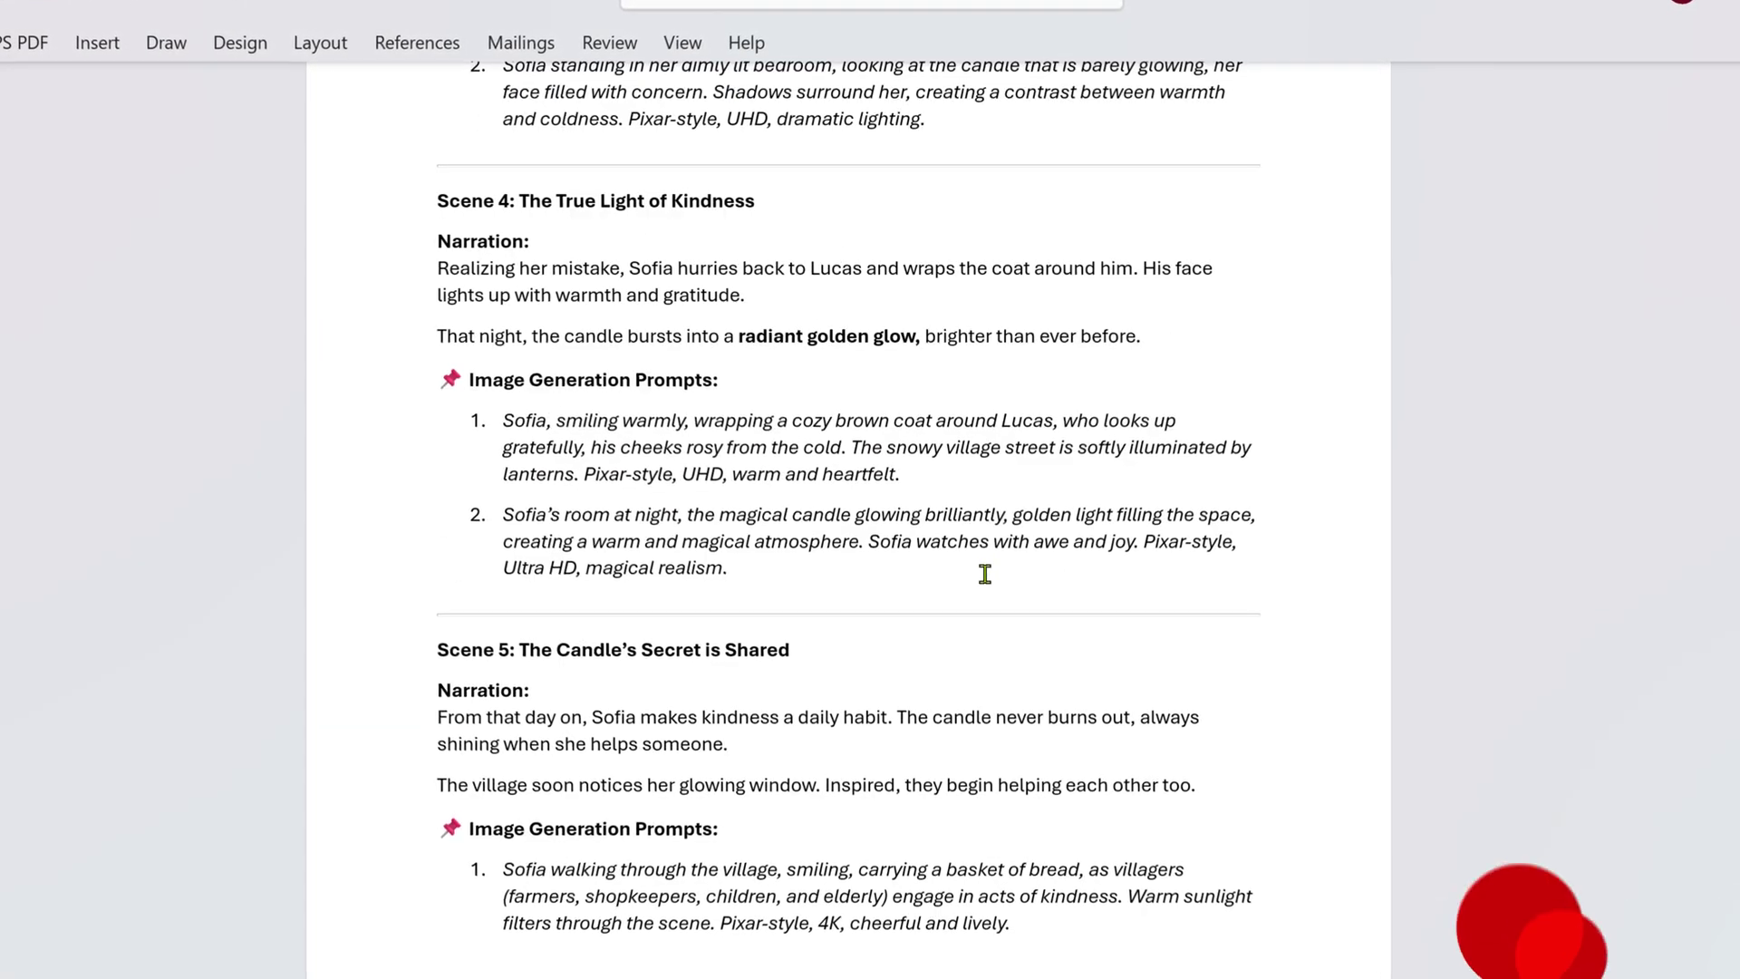
scroll(983, 572, "up", 3)
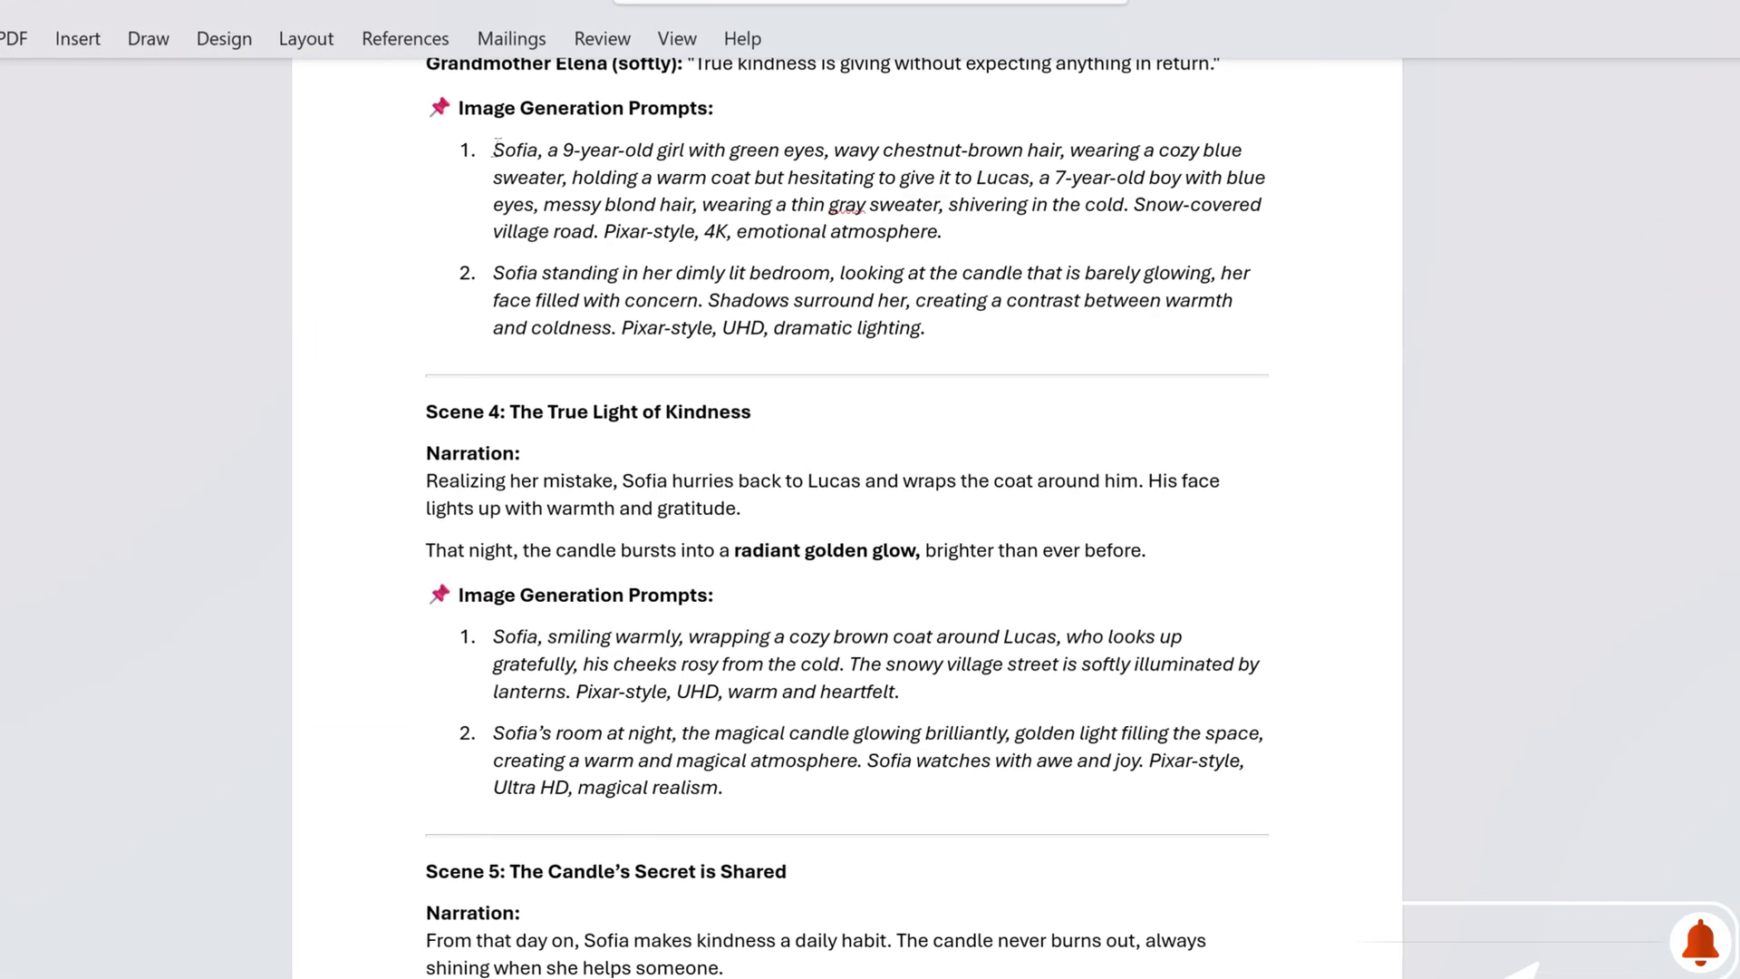
left_click_drag(496, 148, 565, 178)
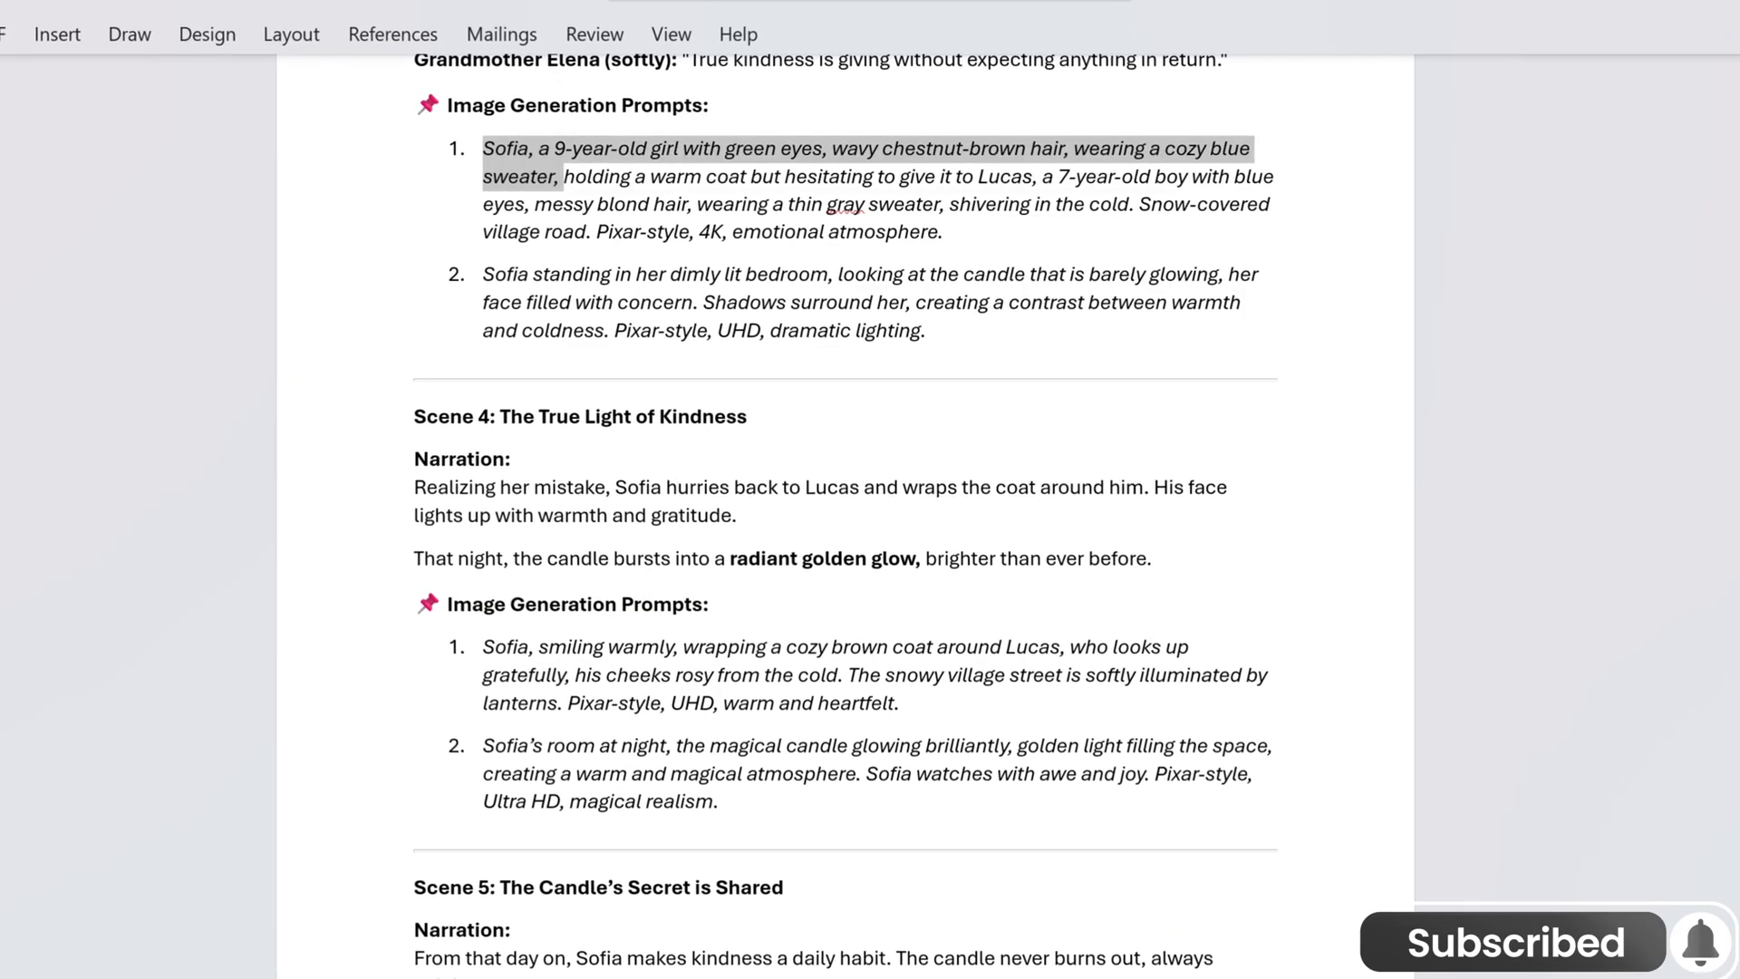
left_click(1441, 917)
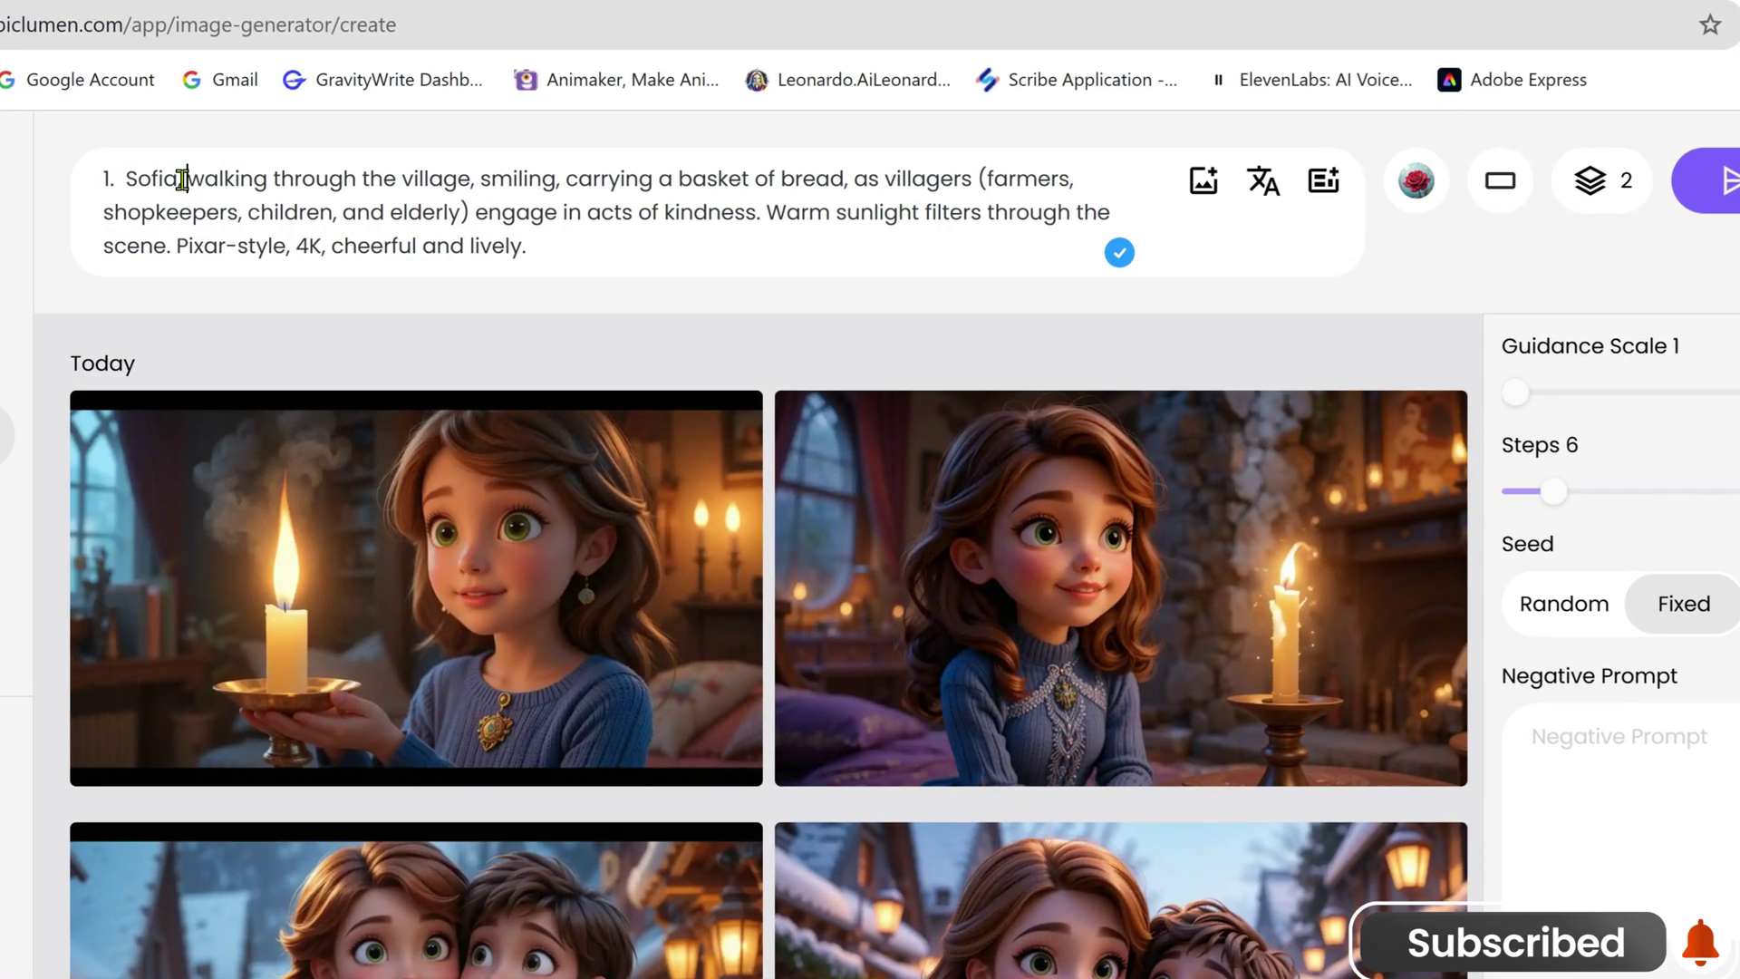
type(", 1.  Sofia, a 9-year-old girl with green eyes, wavy chestnut-brown hair, wearing a cozy blue sweater,")
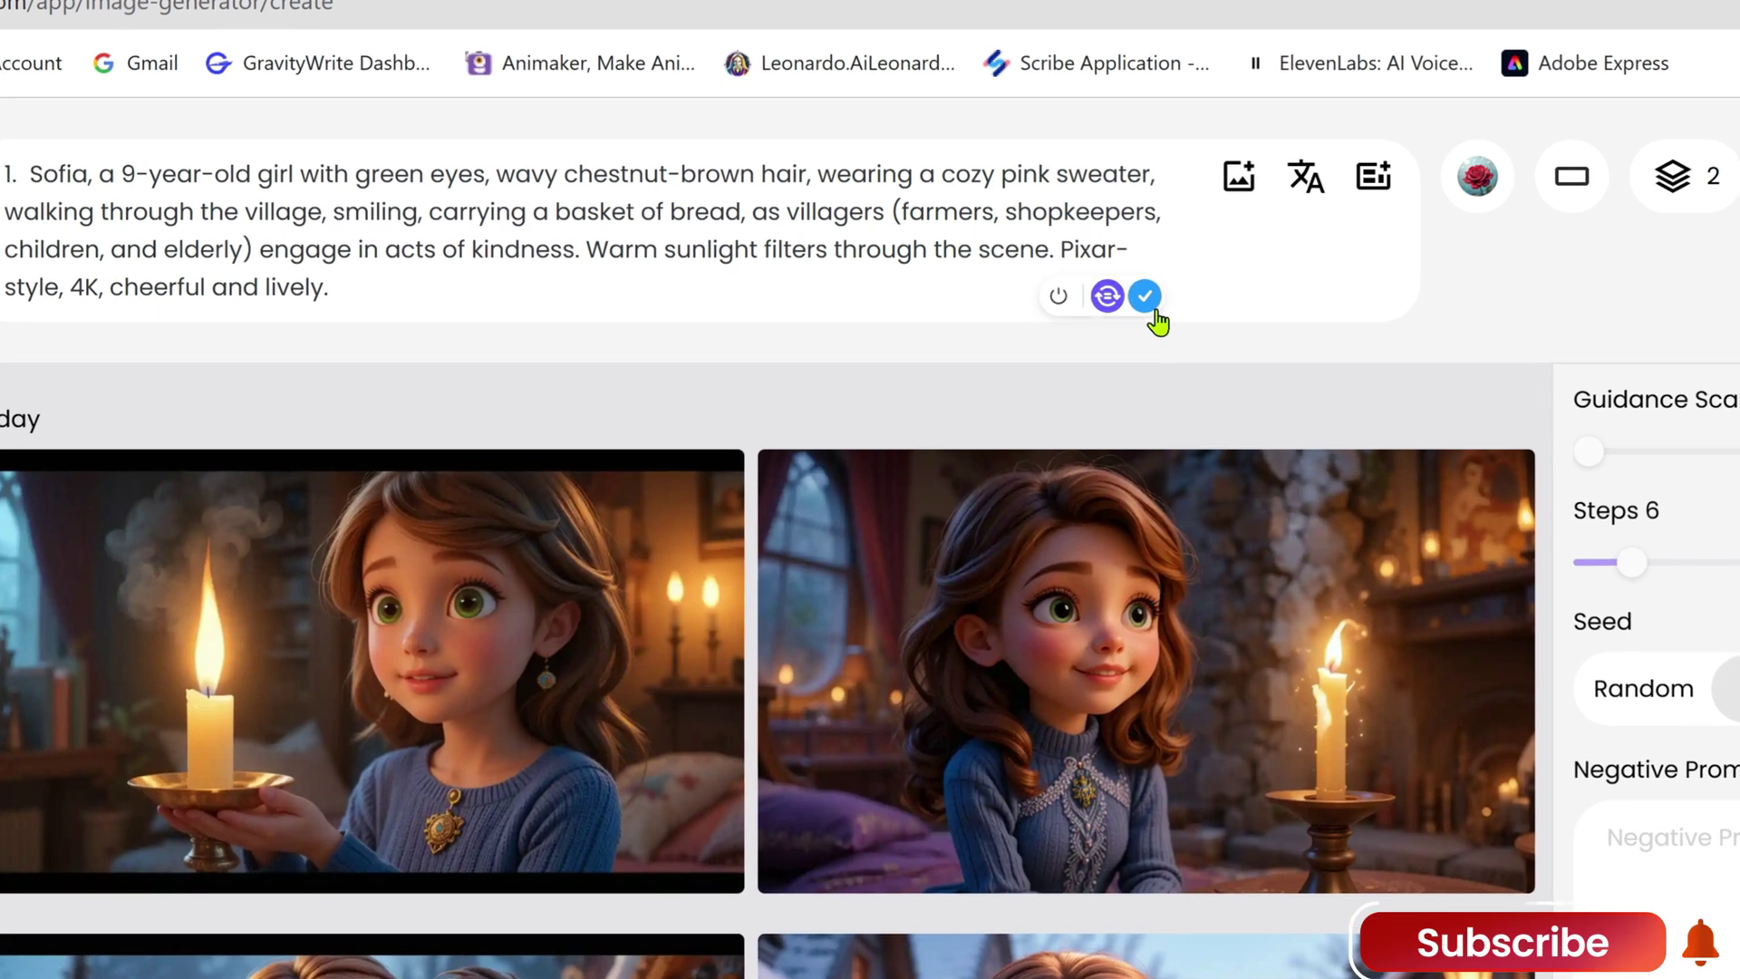
left_click(1050, 173)
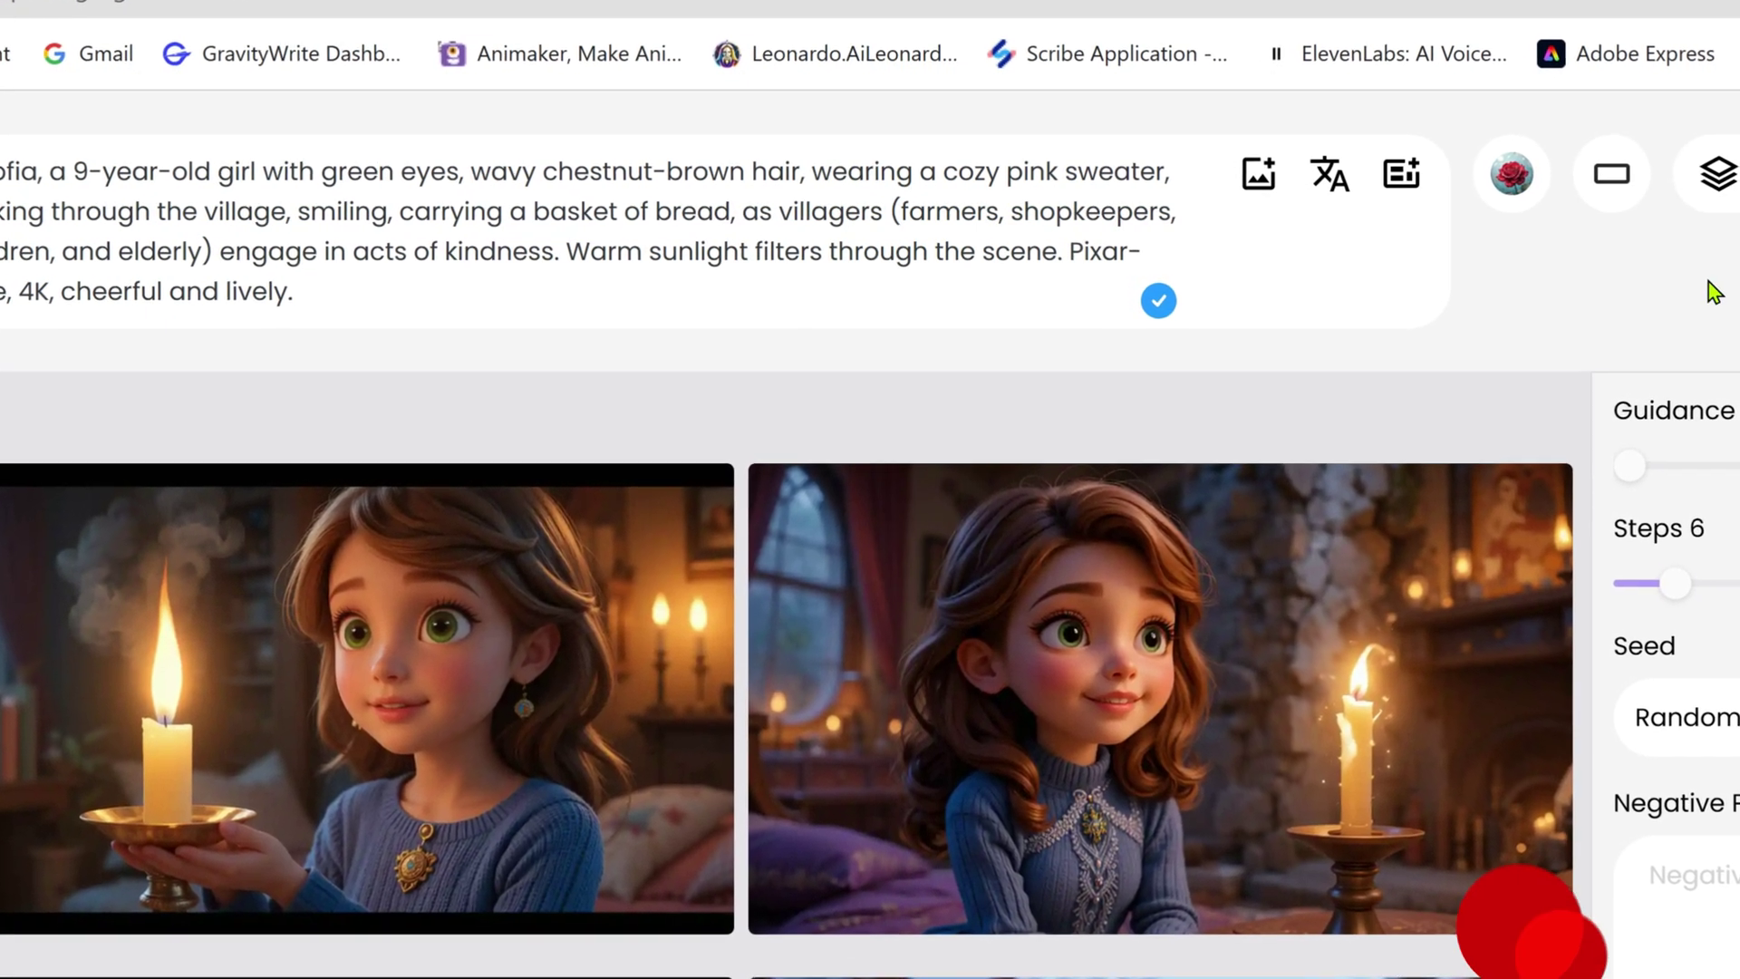
key("Return")
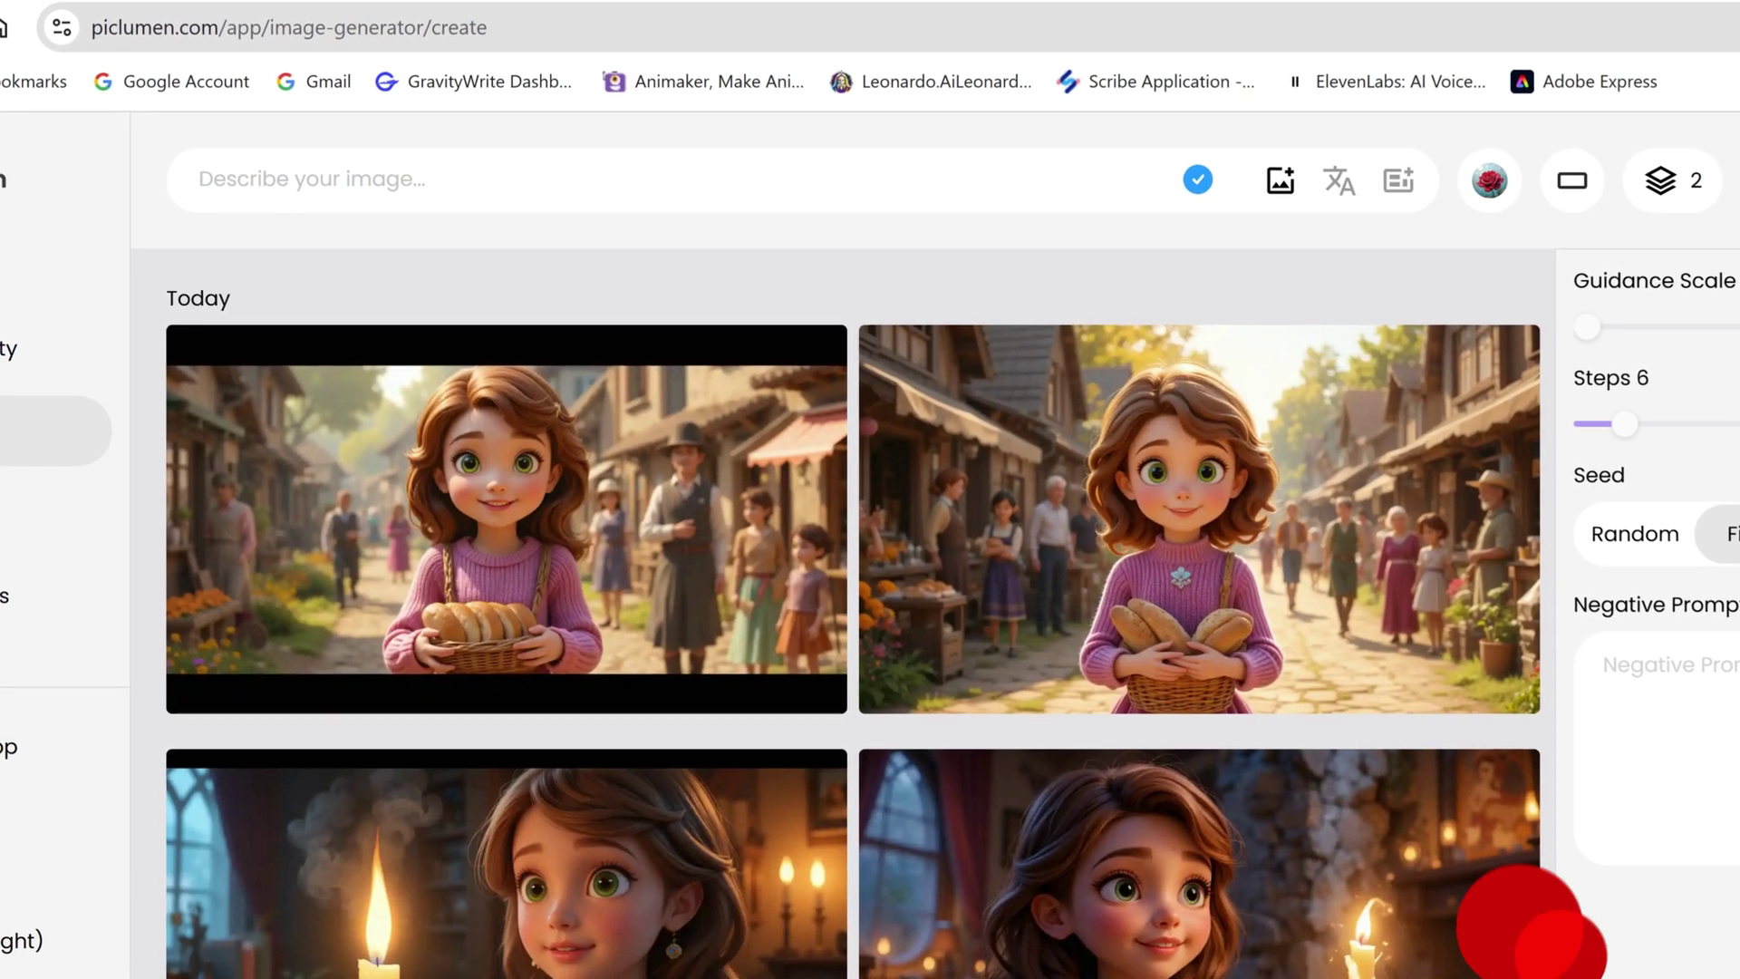
Step: Download the right bread-basket image into the Images folder as SC 5 Img 1a
scroll(1262, 526, "down", 4)
scroll(1267, 477, "up", 3)
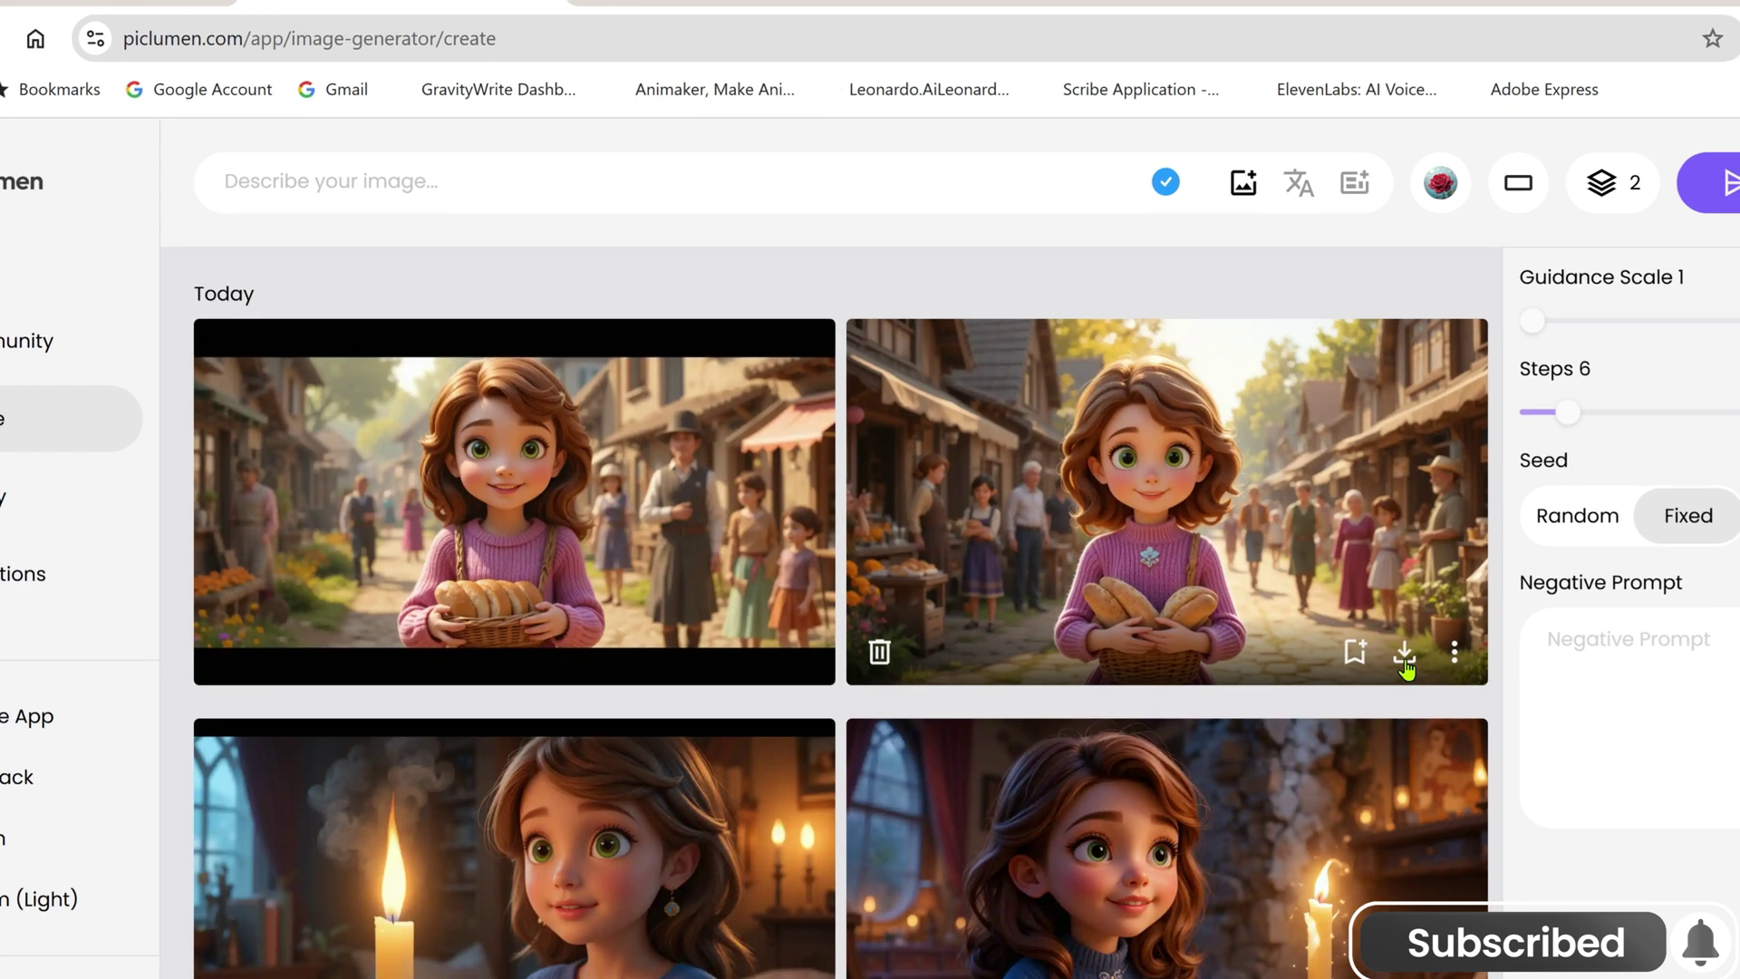
left_click(1404, 660)
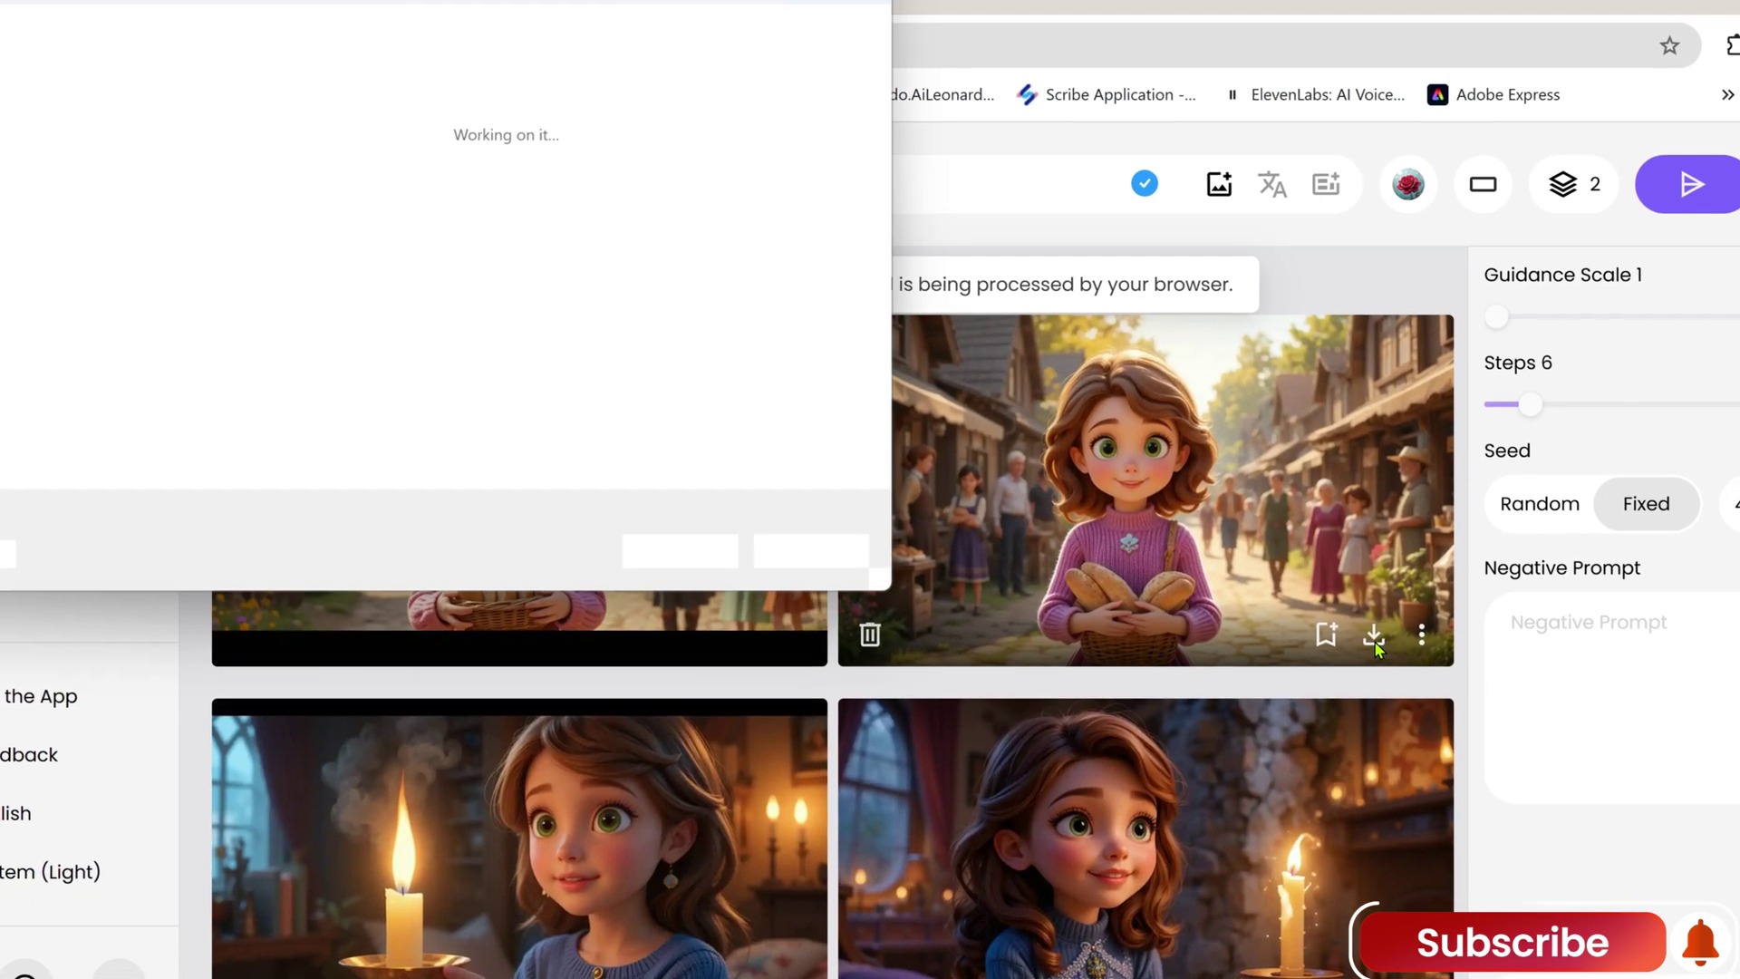
left_click(330, 34)
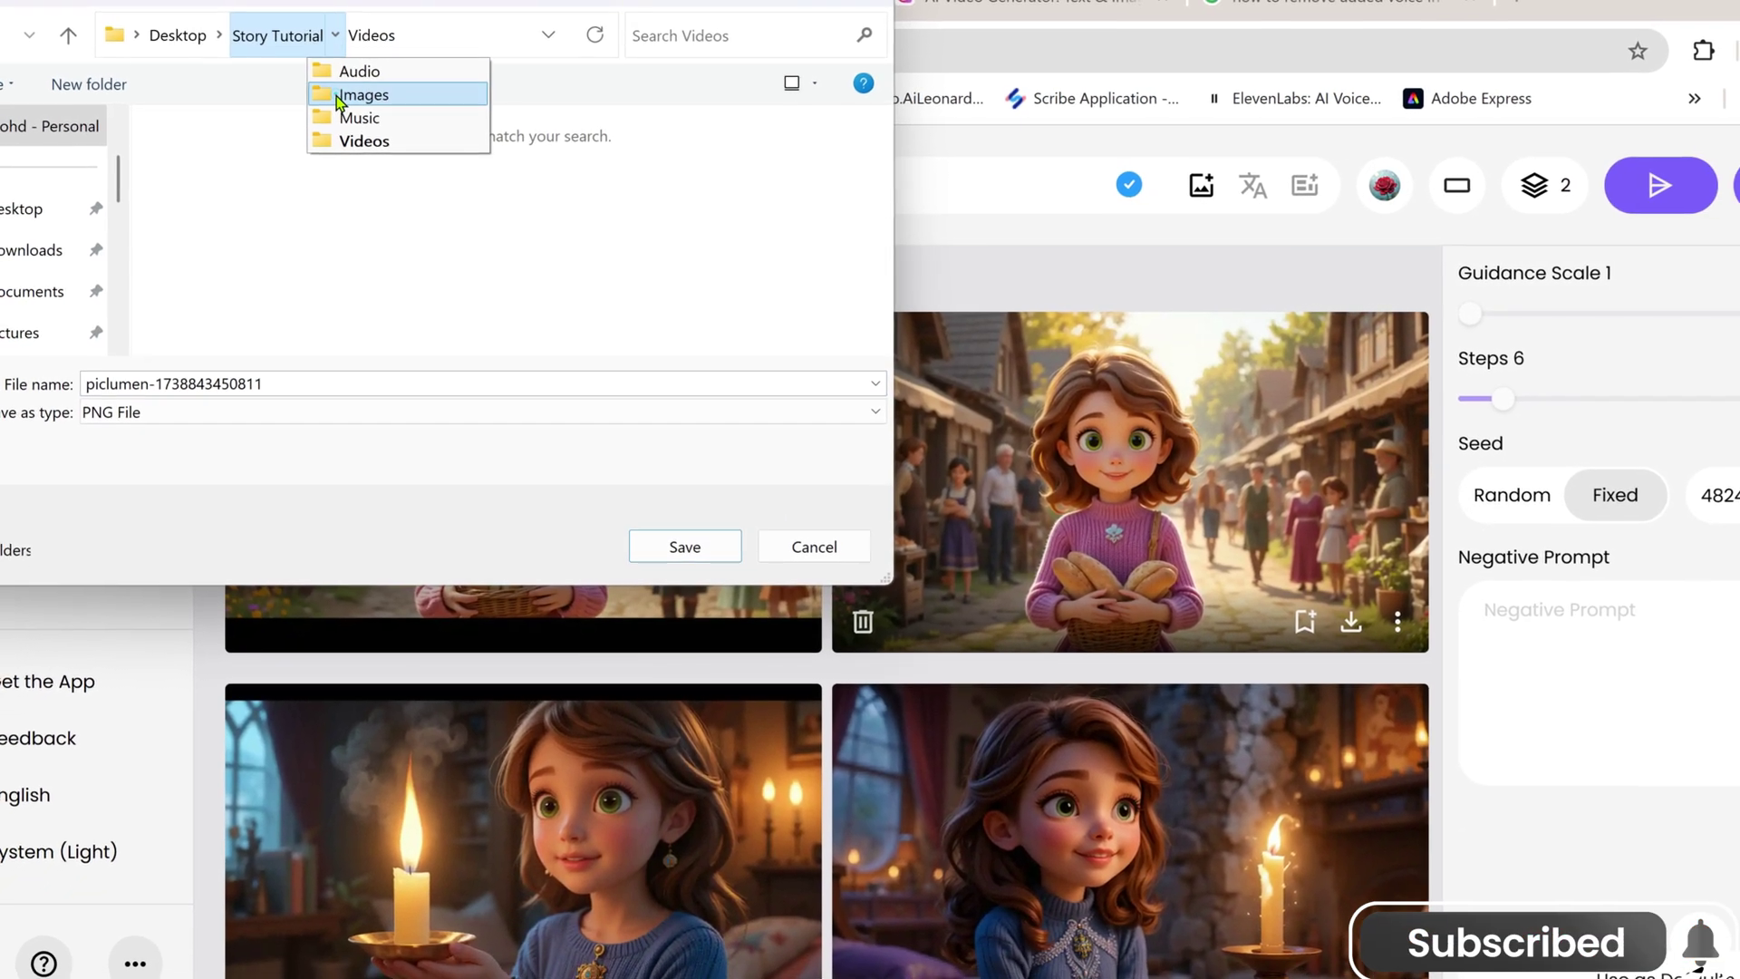
left_click(361, 93)
type("SC ")
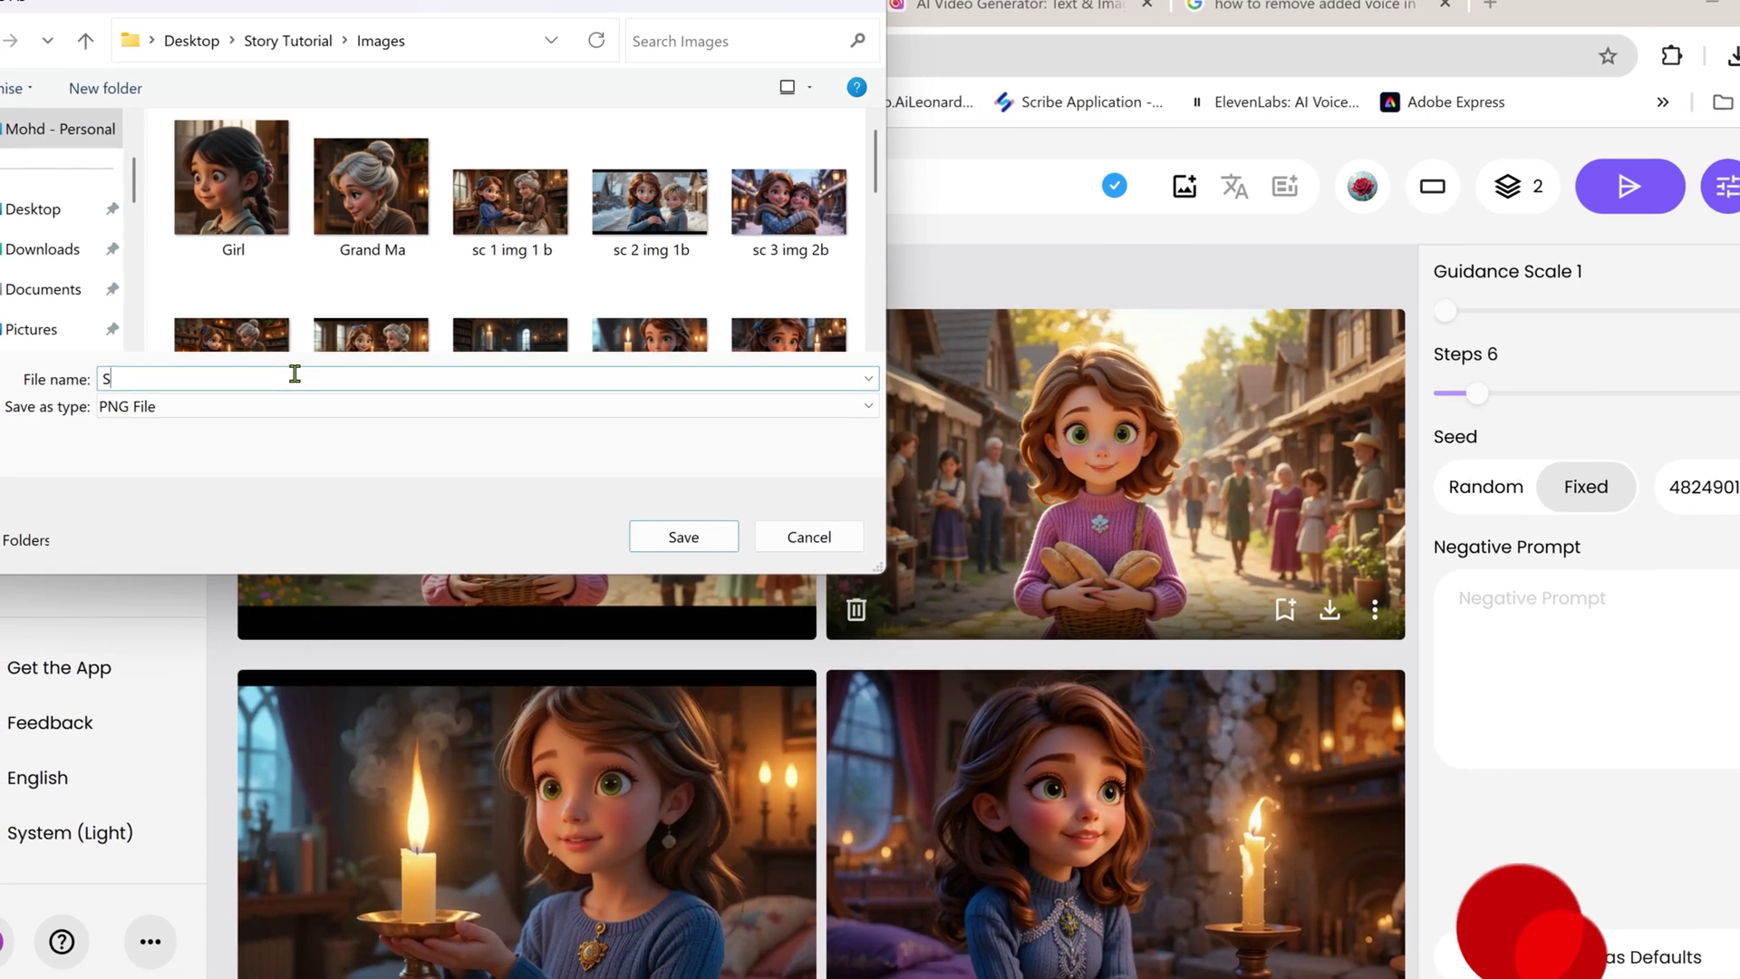
type("5 Img 1a")
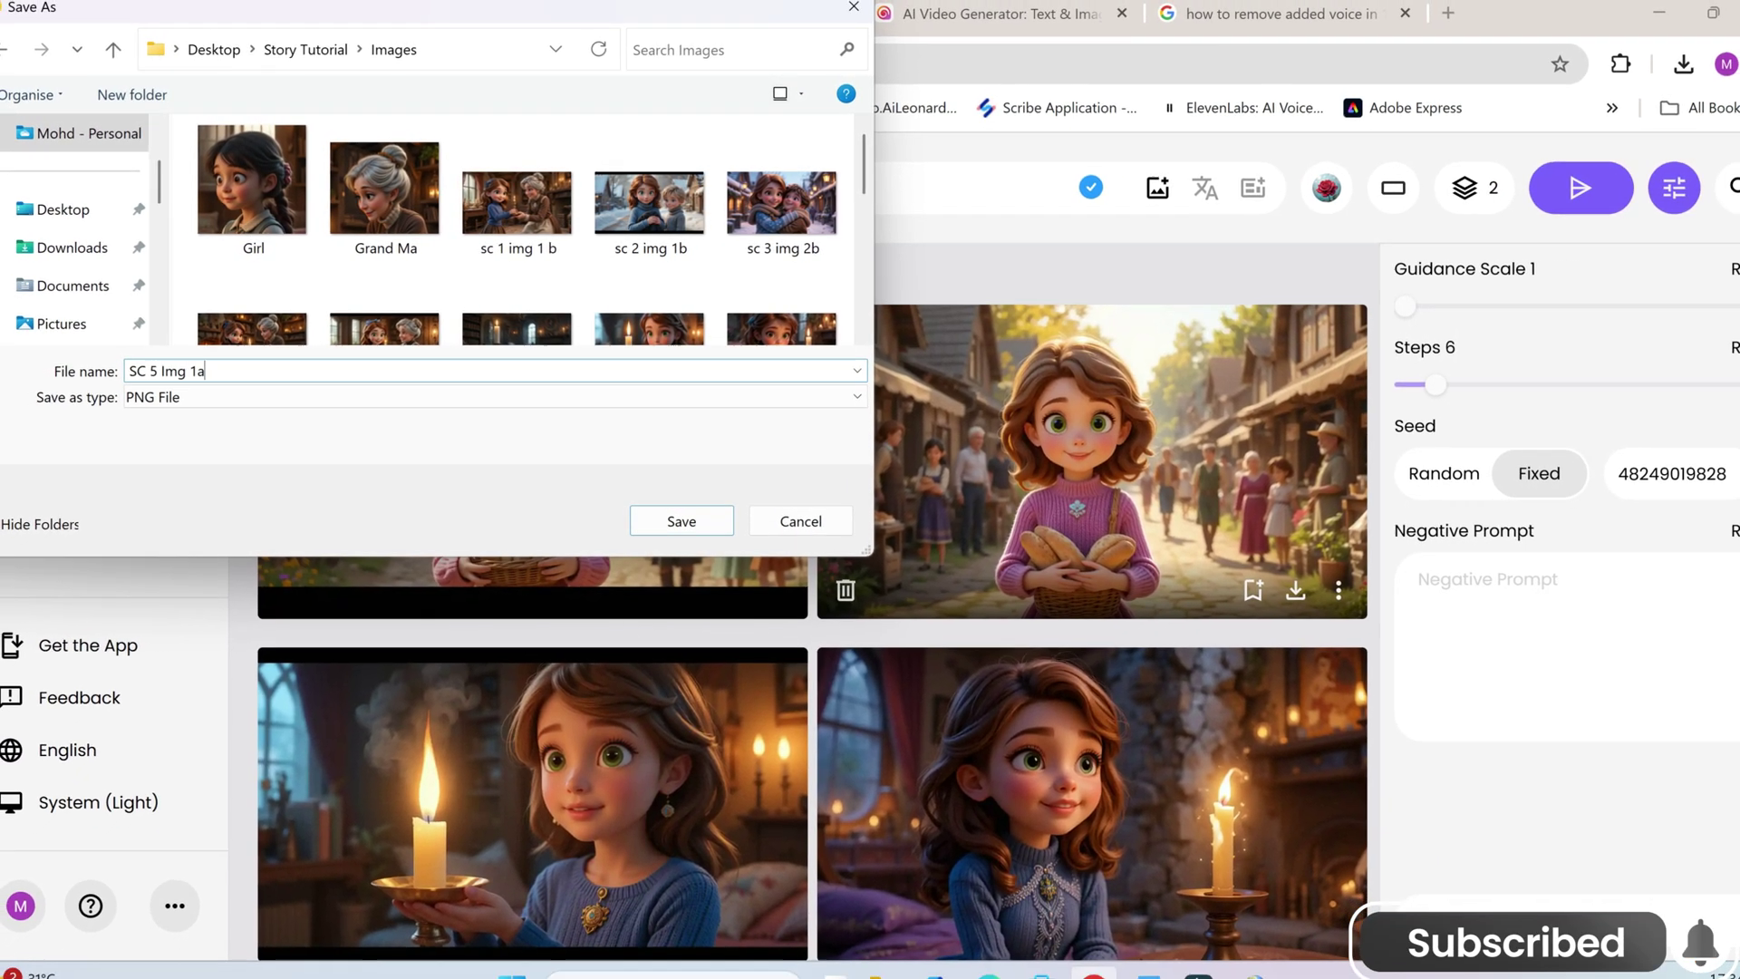
left_click(654, 519)
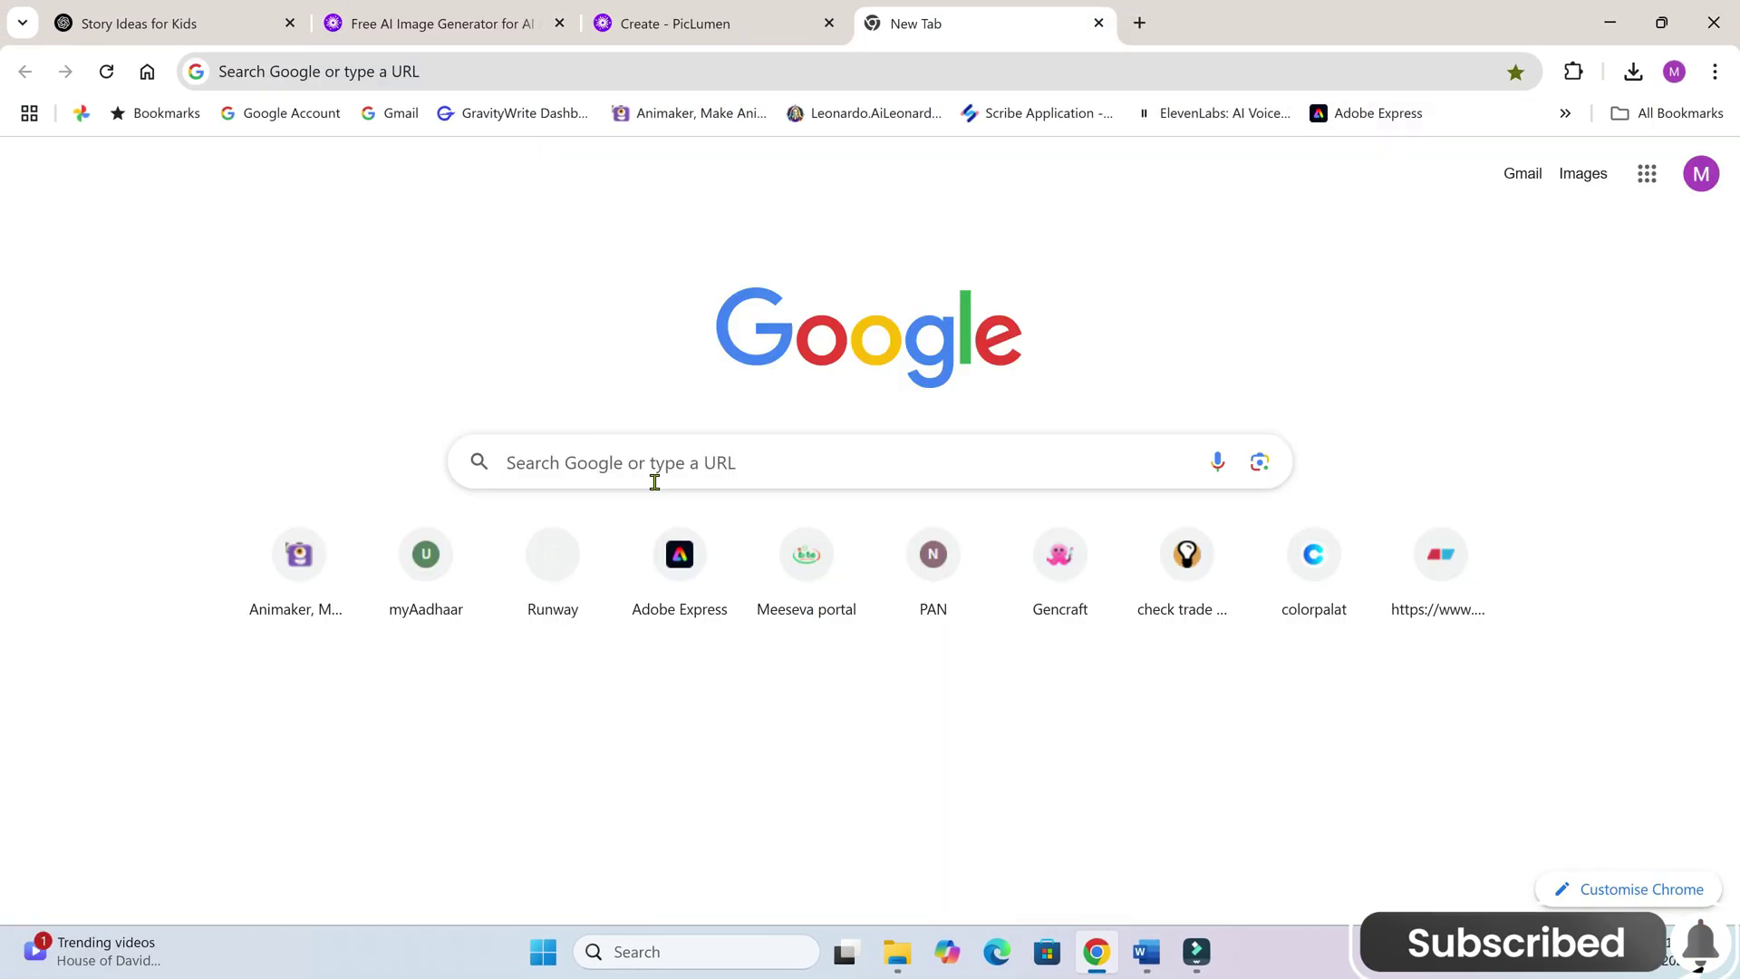
Step: Search Google for 'hailuo ai' from the new tab to reach the Hailuo AI site
left_click(665, 457)
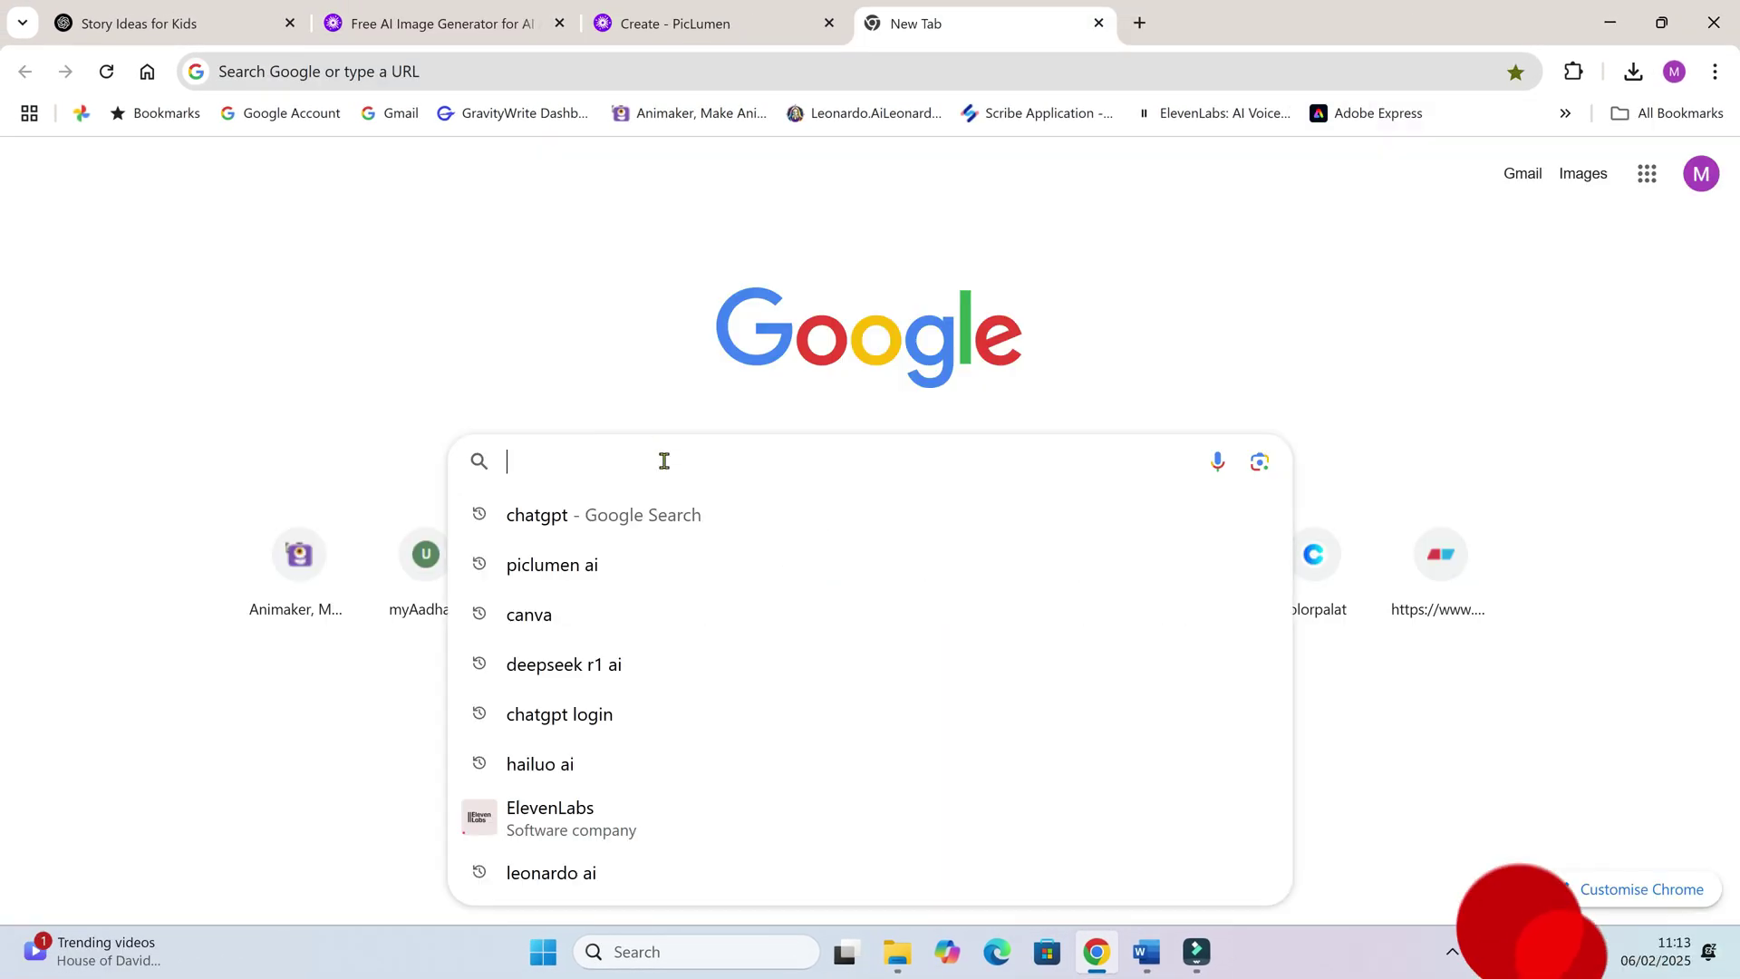
type("Hailuo ai")
left_click(581, 525)
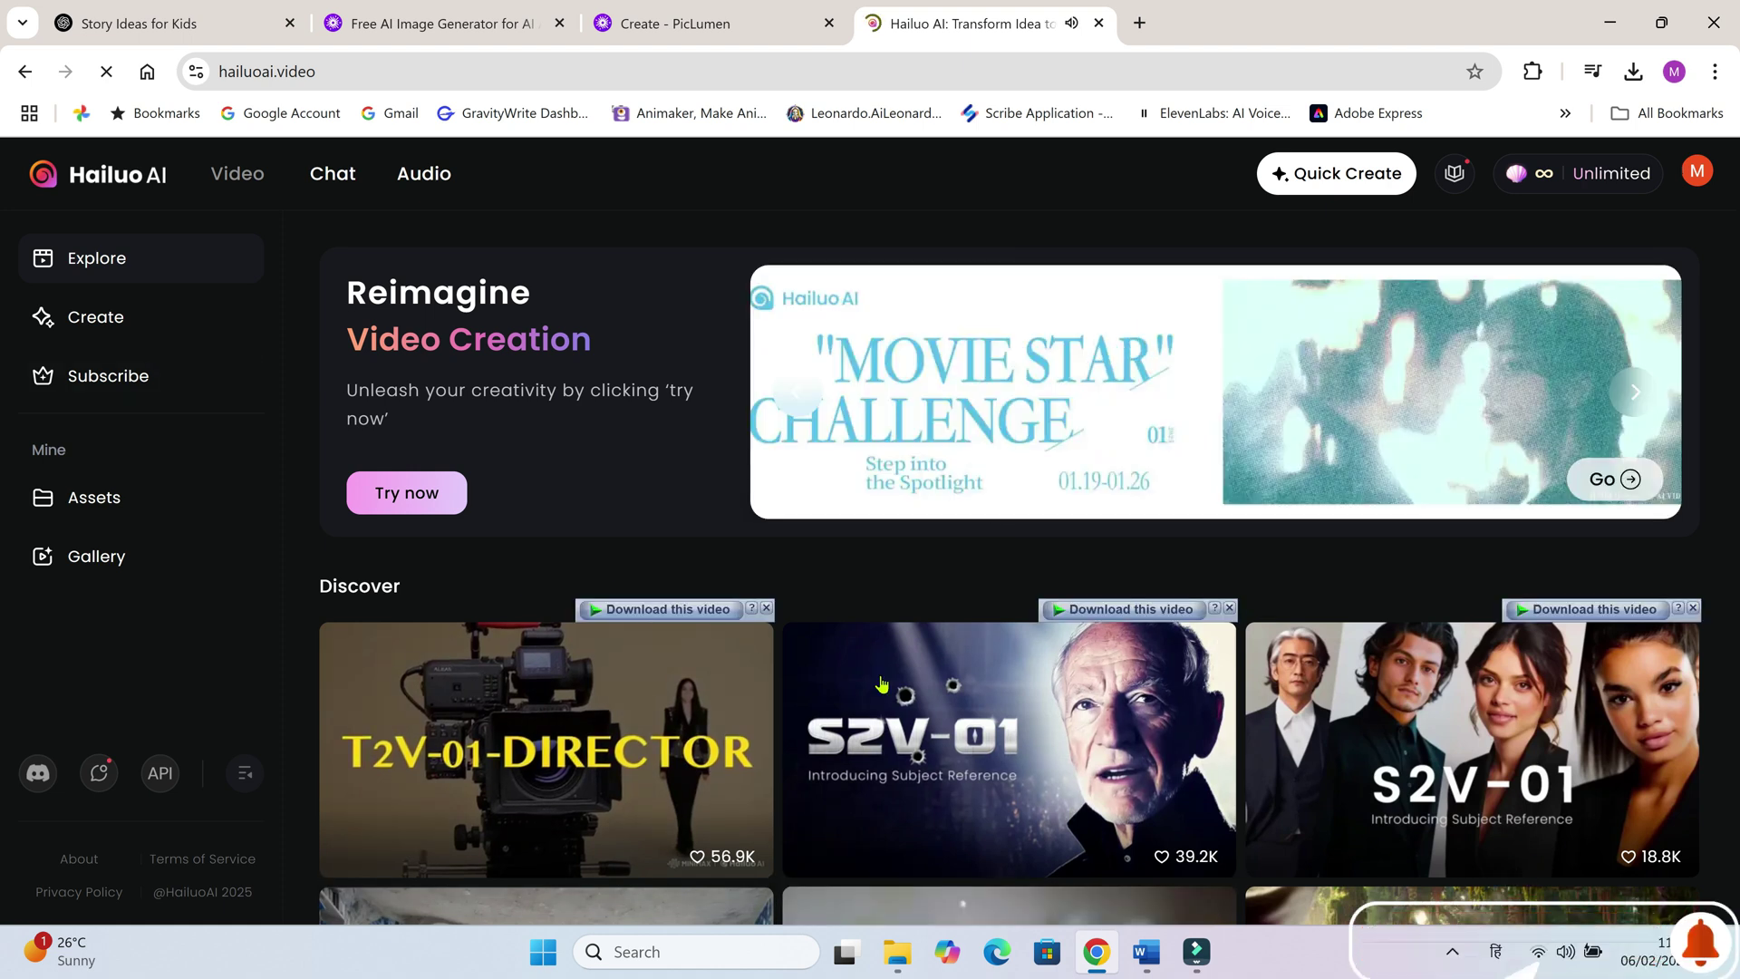
Step: Open Create from the sidebar and switch to Image to Video mode with the I2V-01 model
scroll(1133, 536, "down", 2)
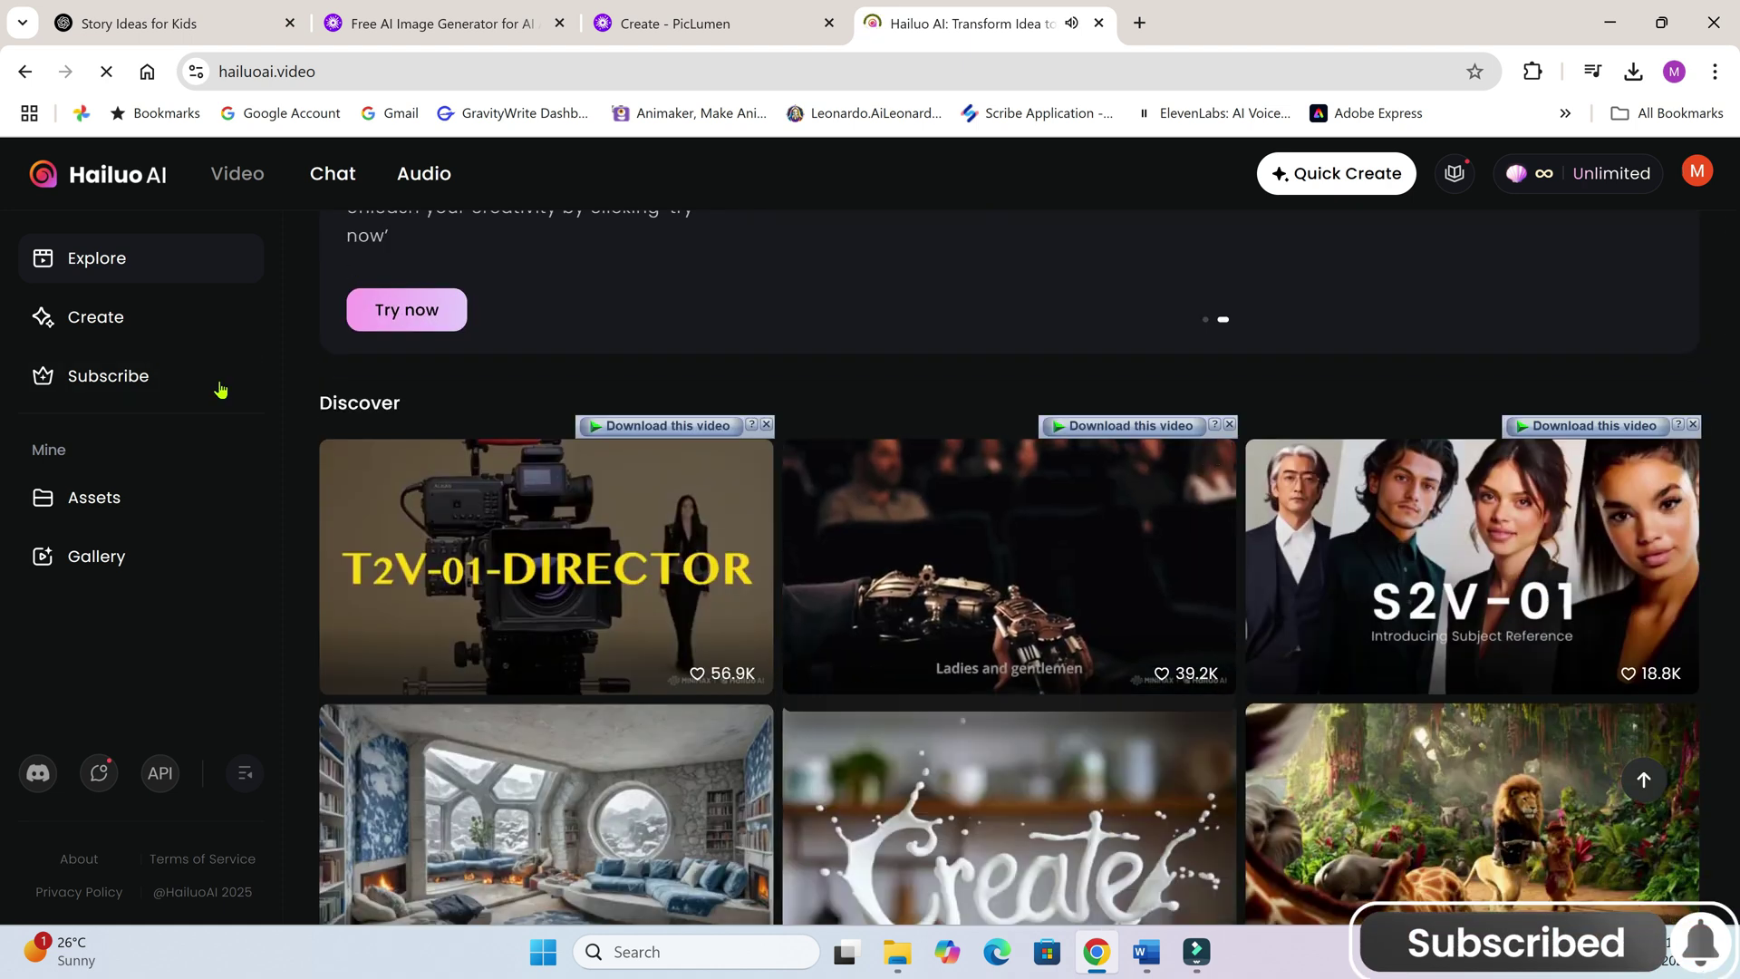
left_click(116, 319)
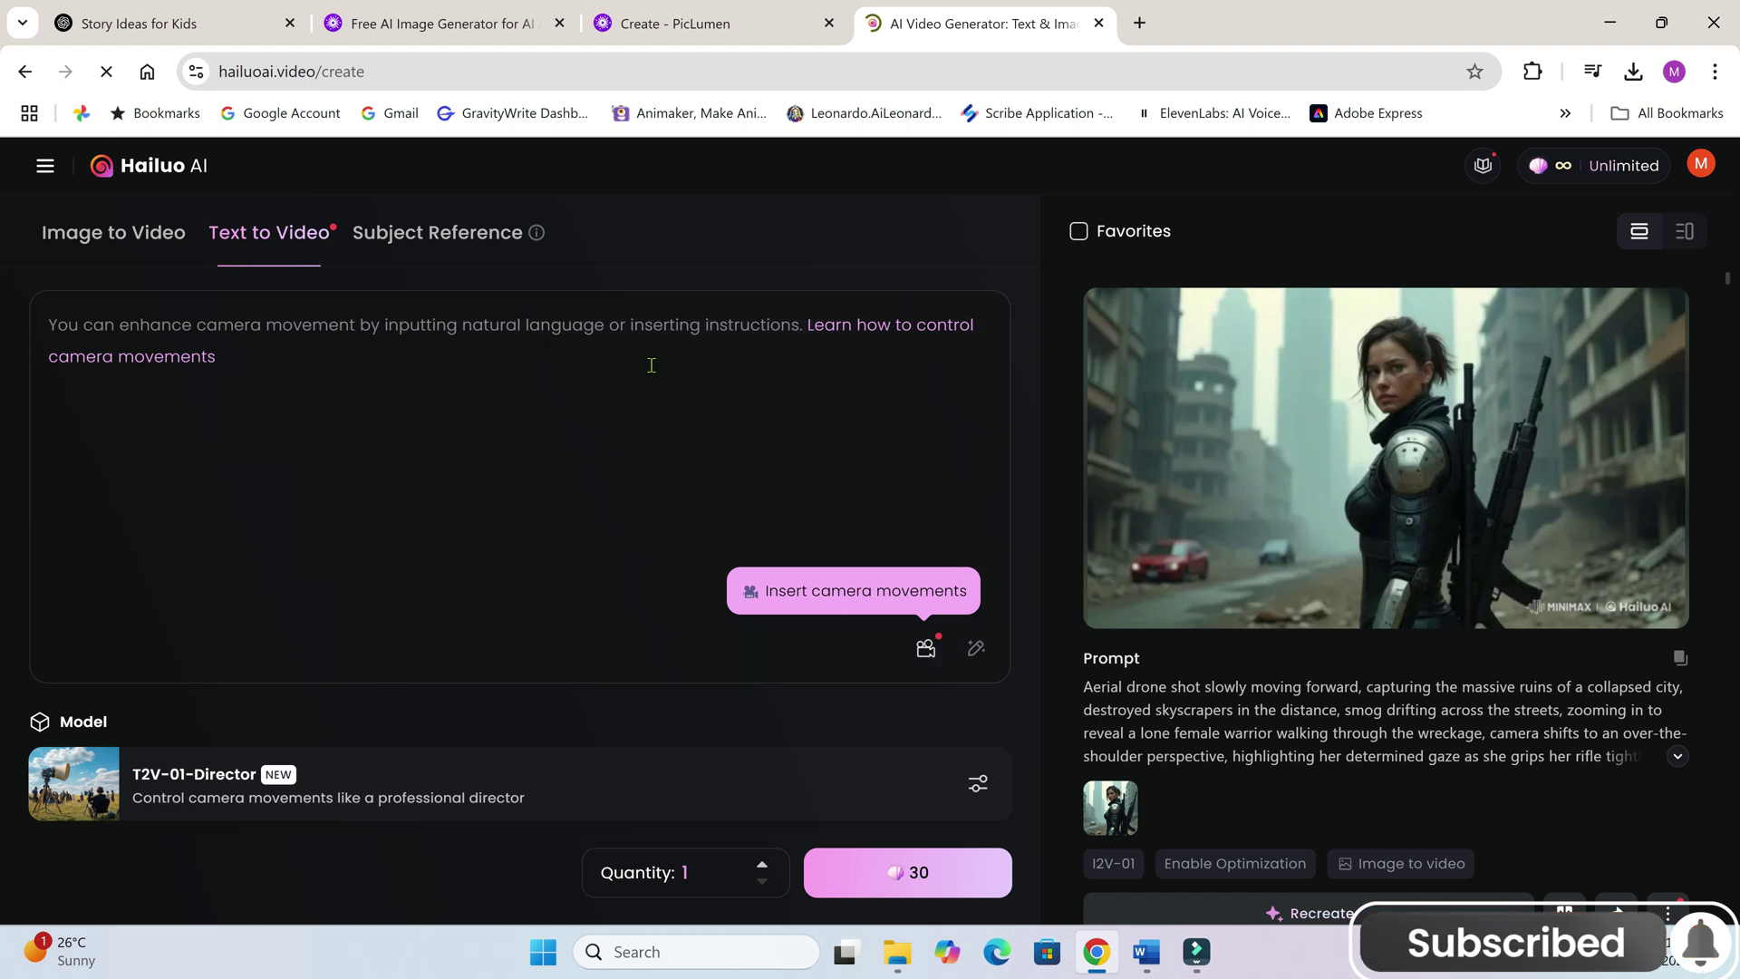
left_click(130, 234)
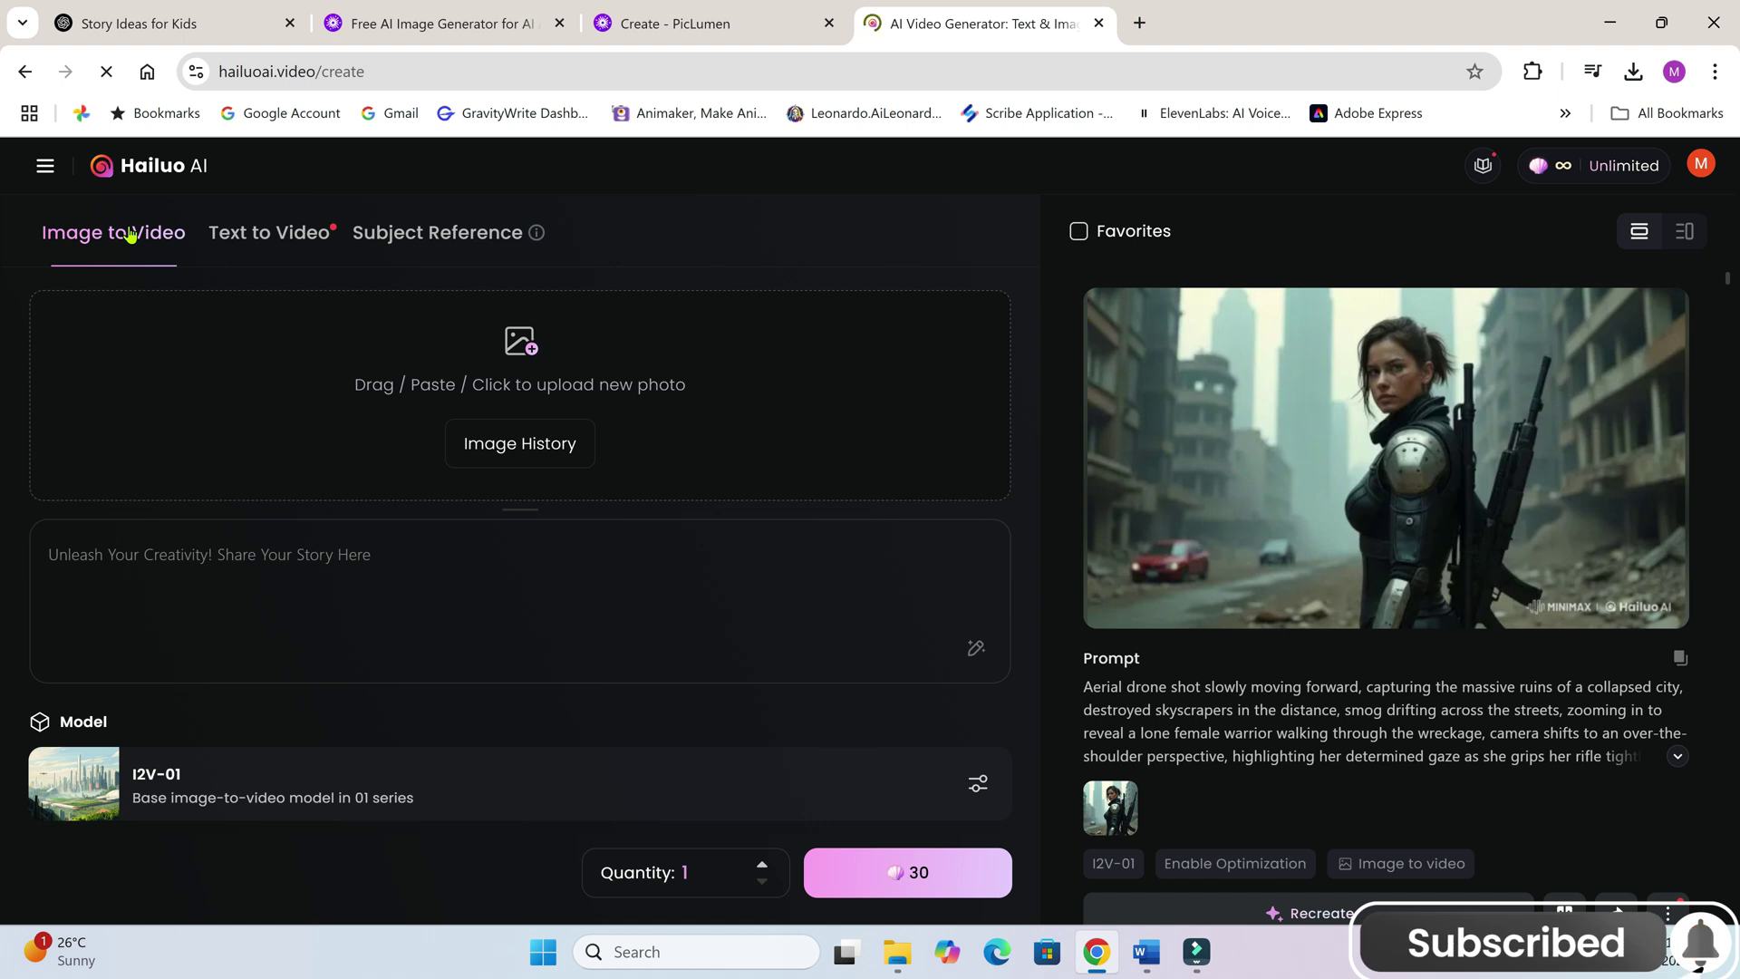
Step: Upload the SC1 IMG 2a candle image as the video's starting image, replacing SC1 IMG 1
left_click(515, 444)
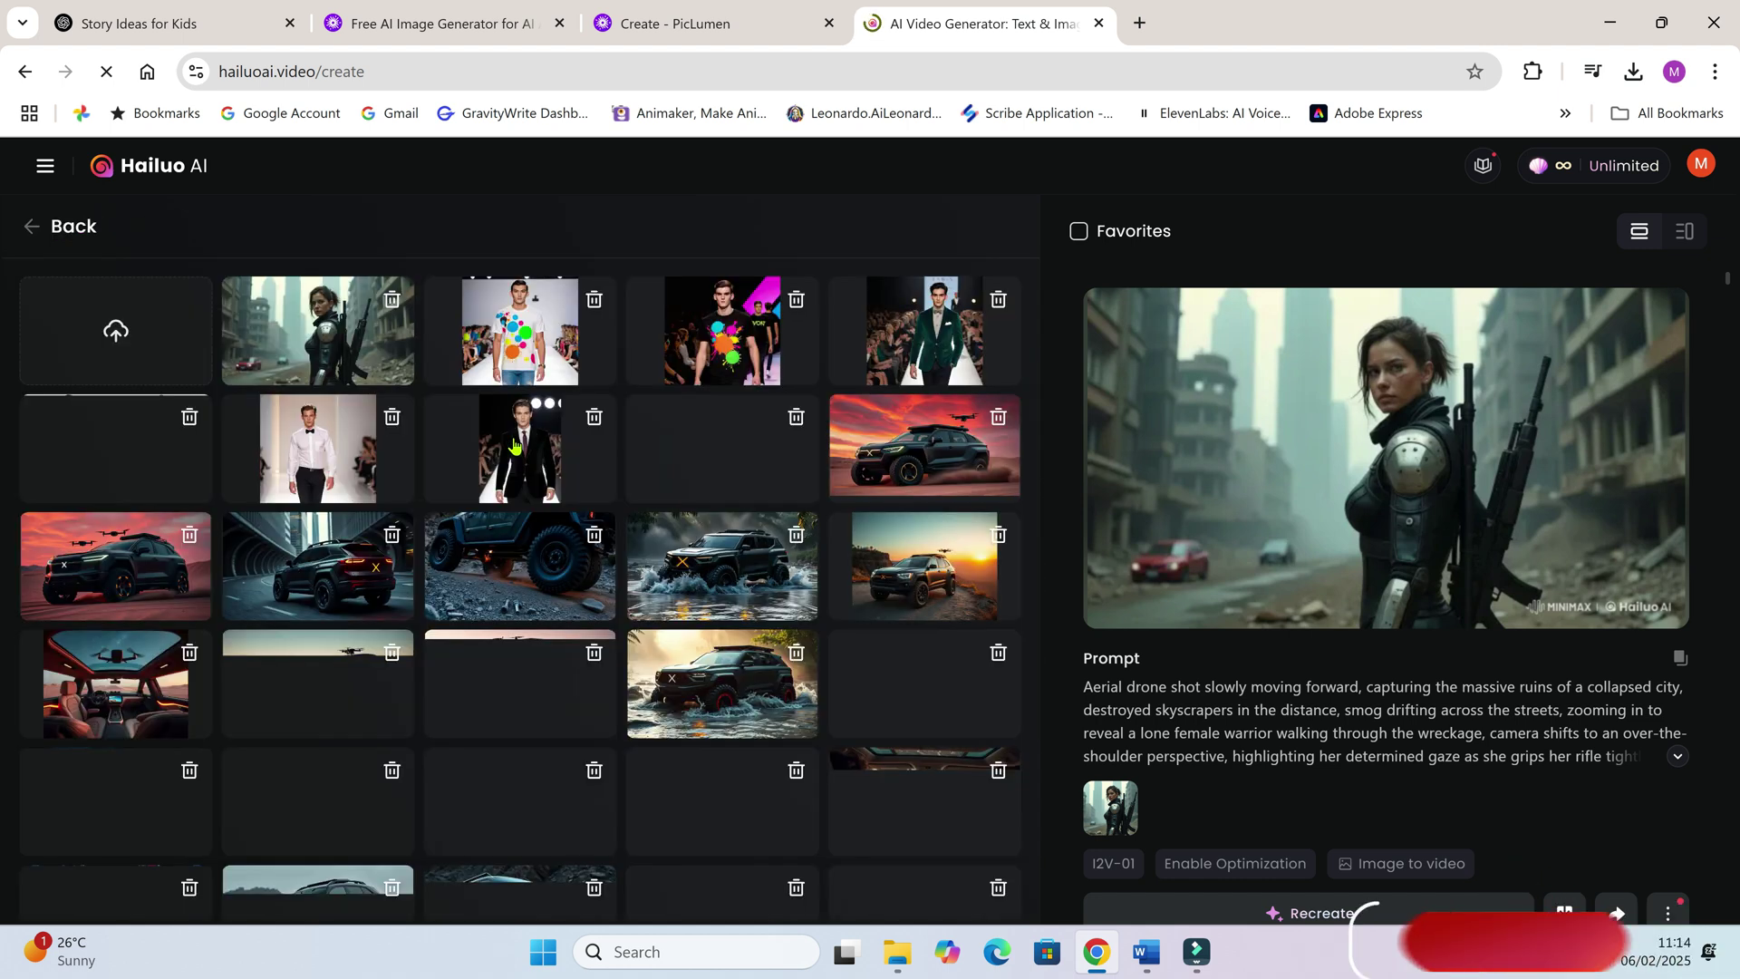
left_click(124, 331)
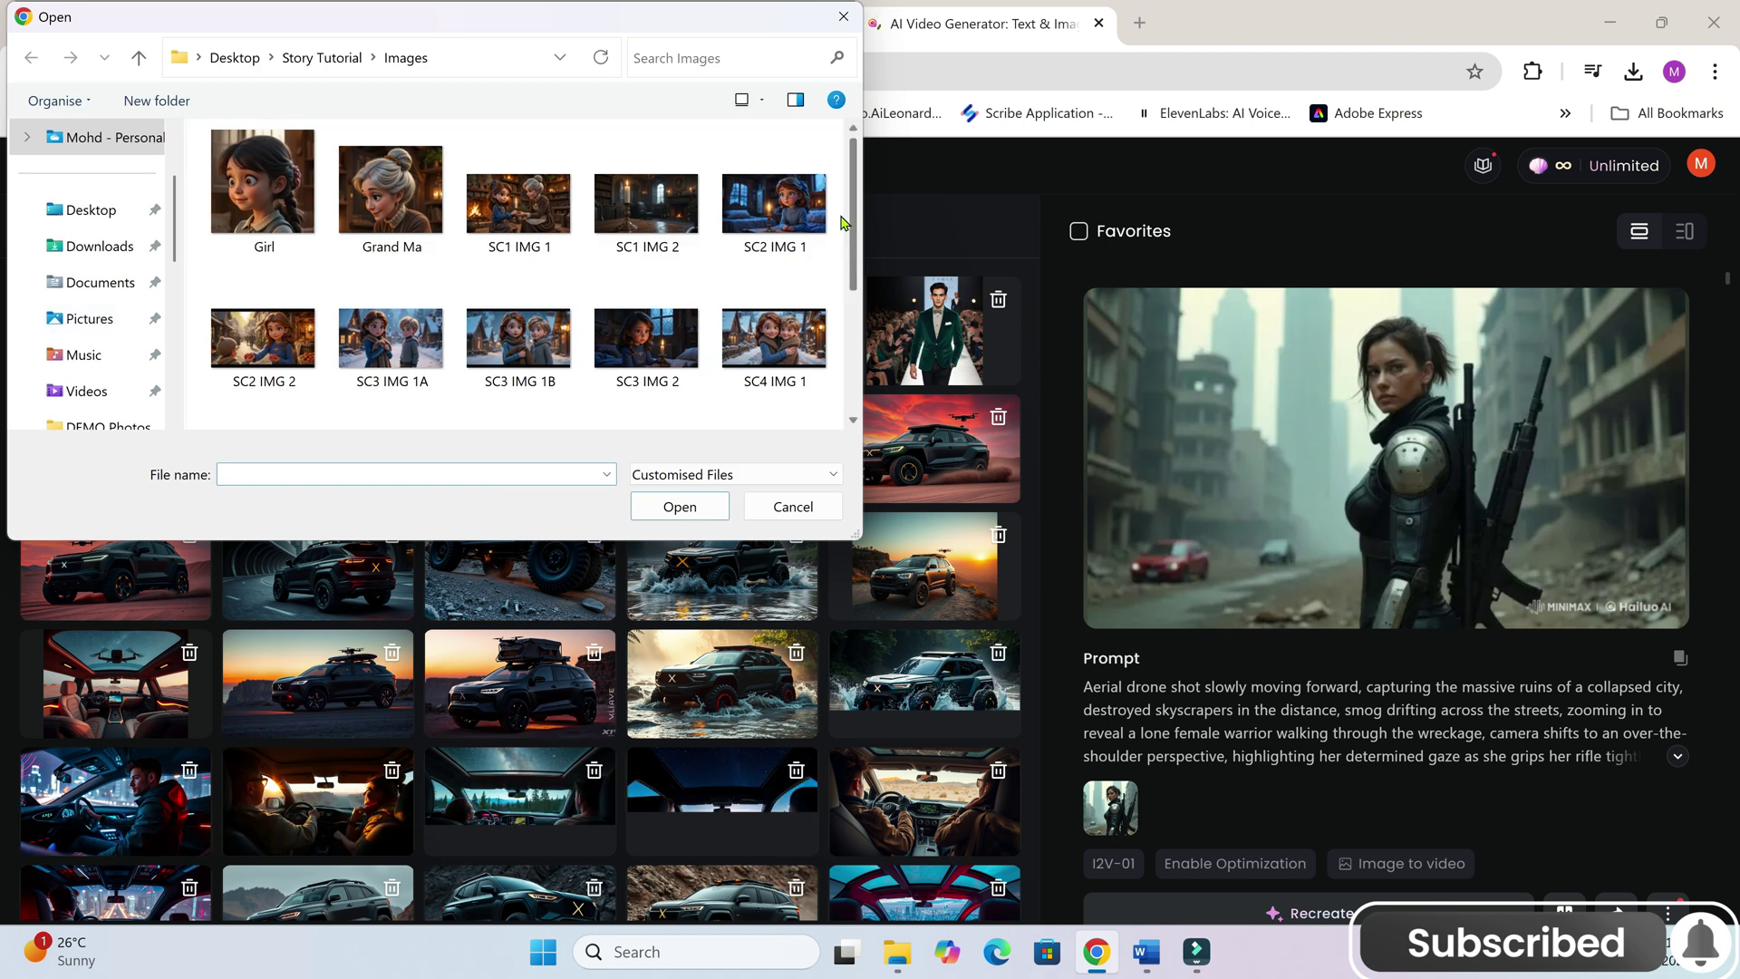
left_click(532, 225)
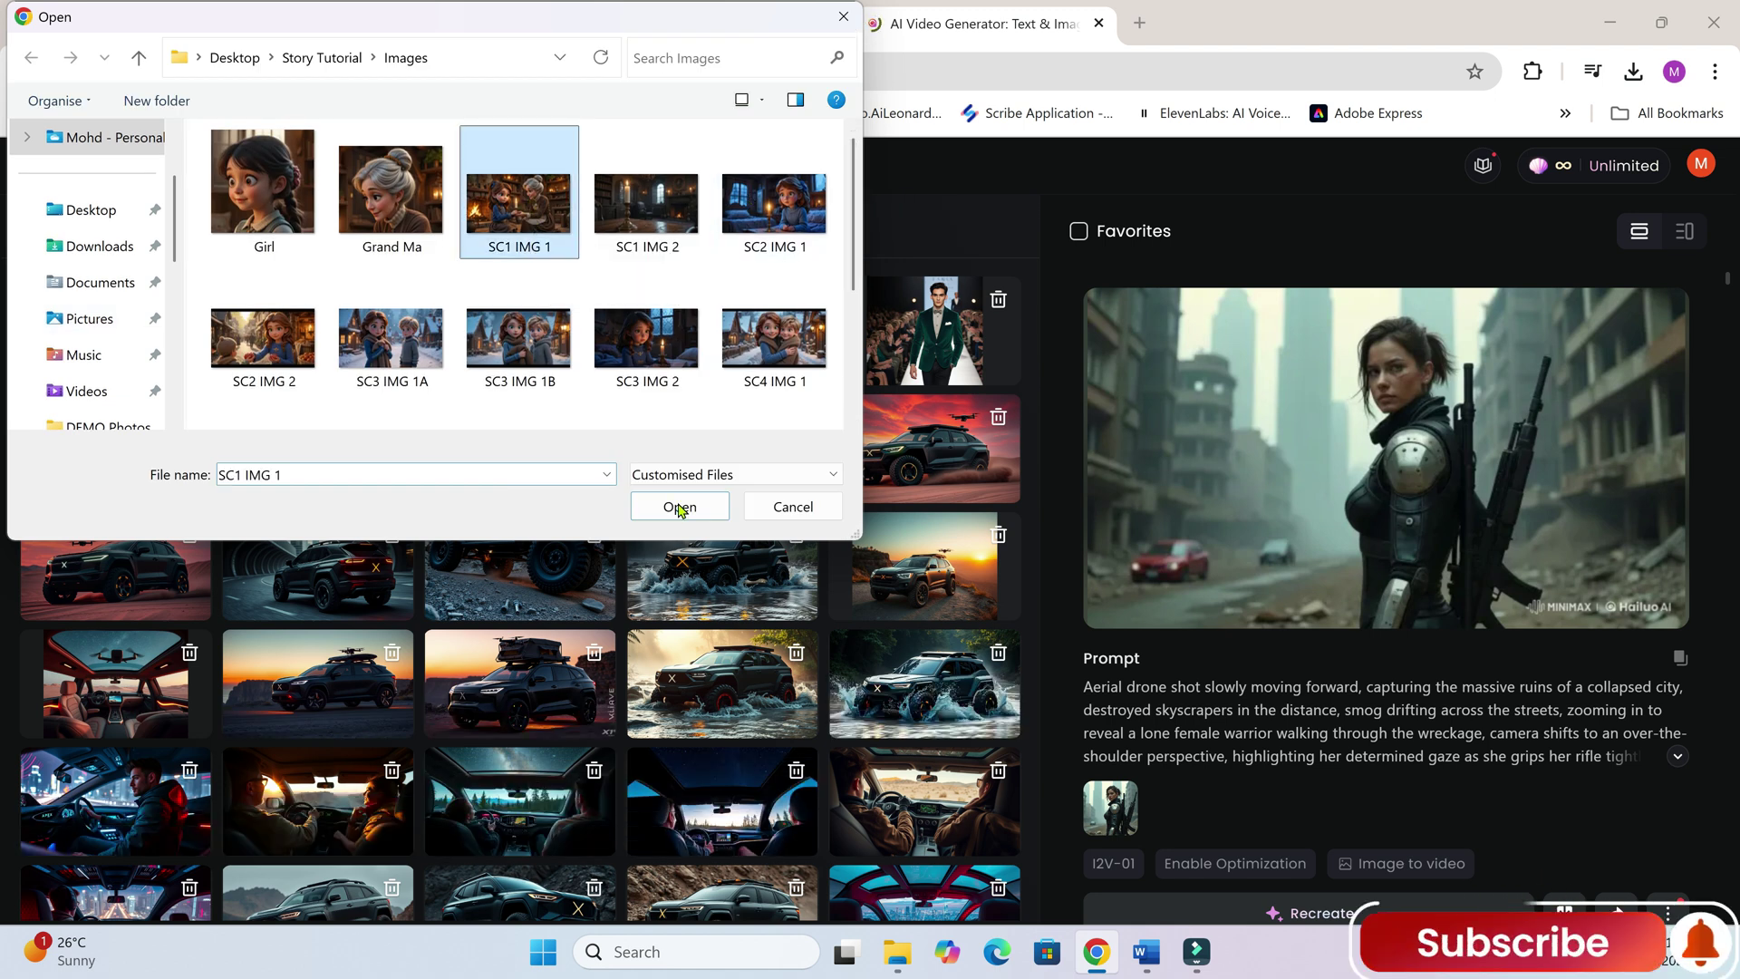
left_click(678, 507)
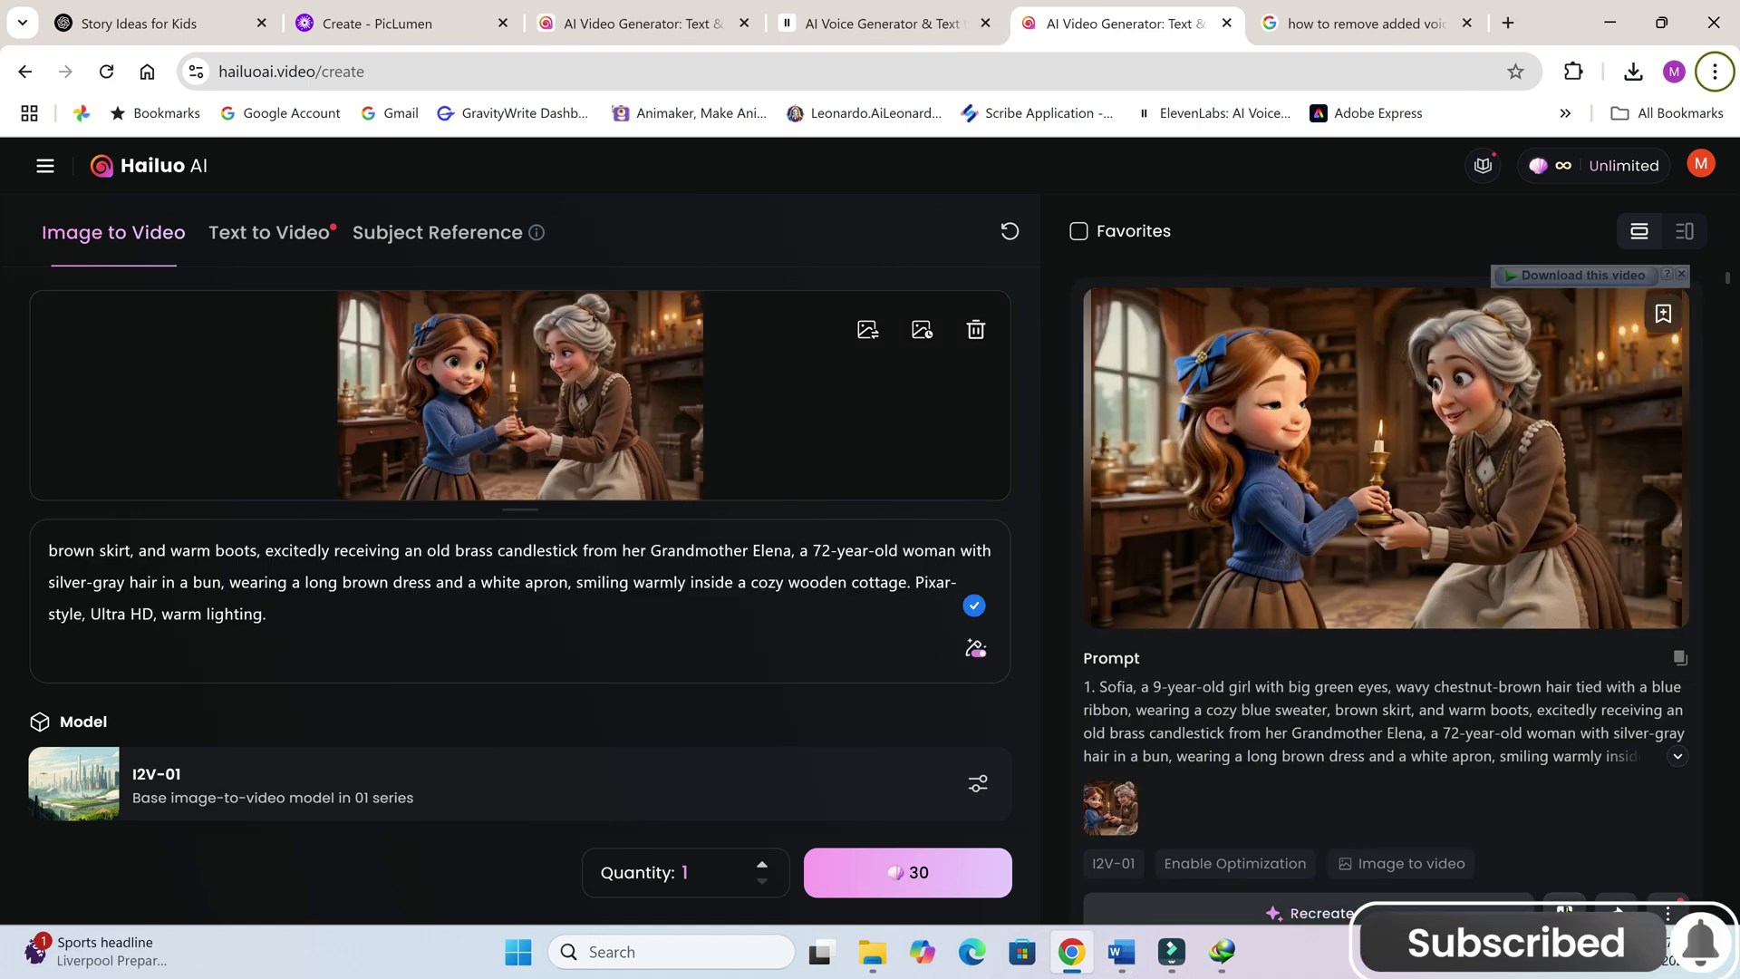
left_click(868, 329)
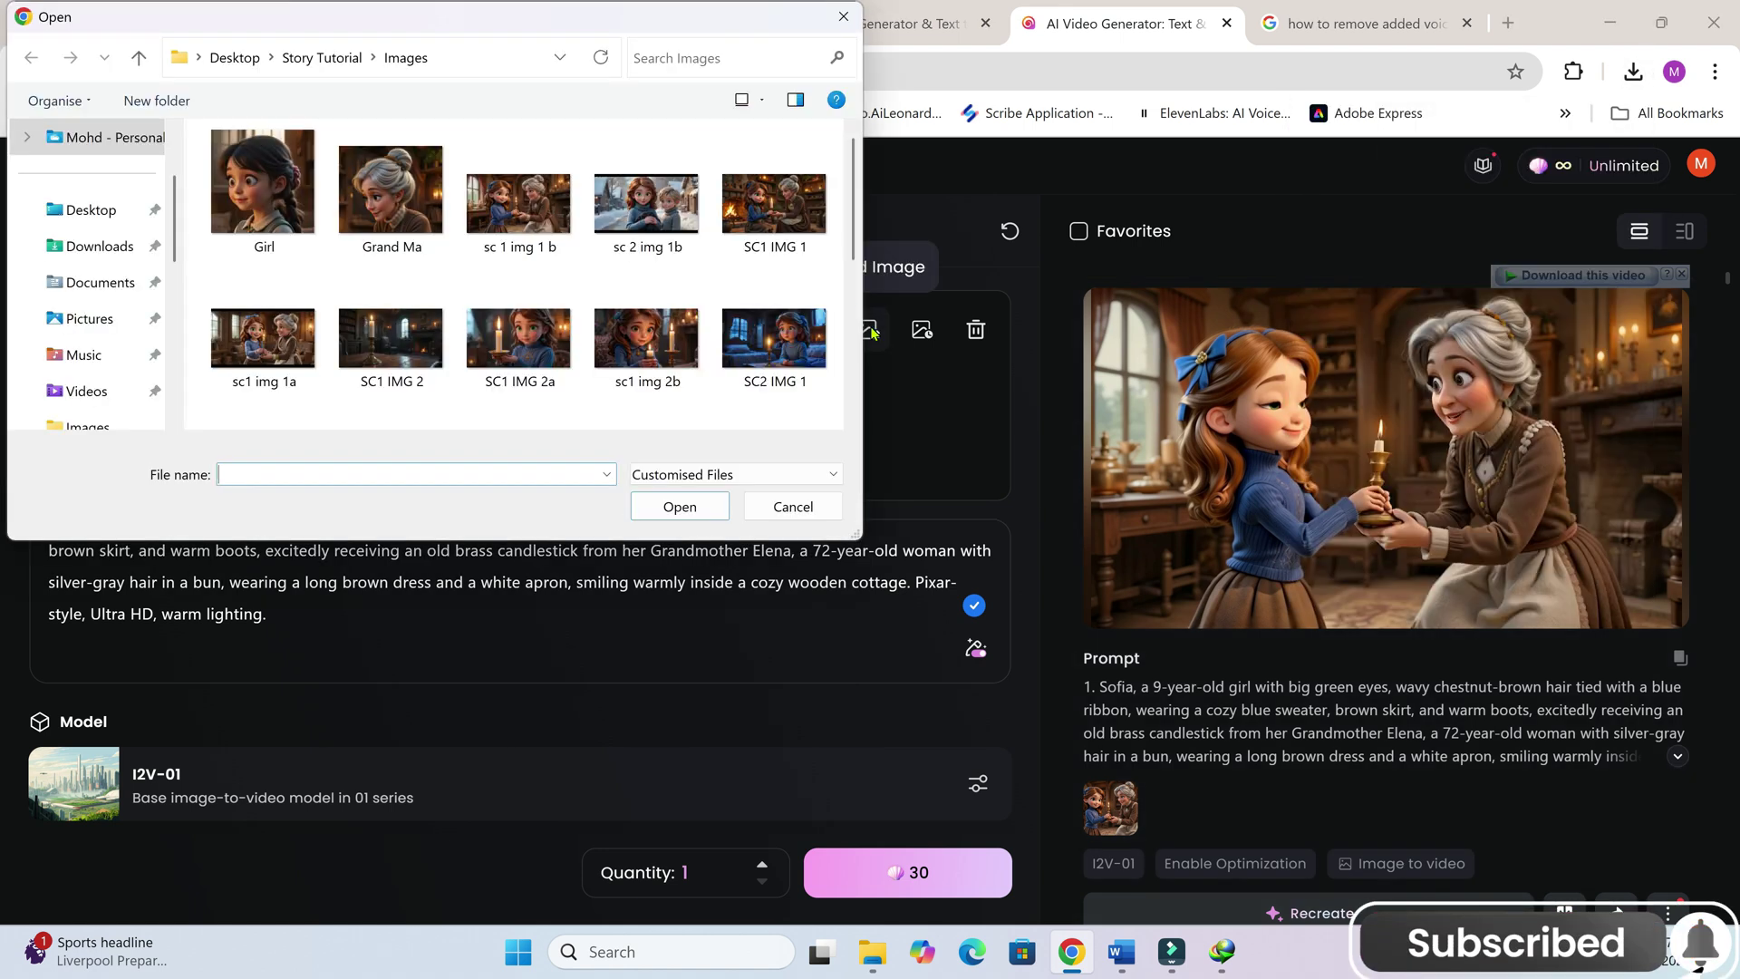
left_click(541, 377)
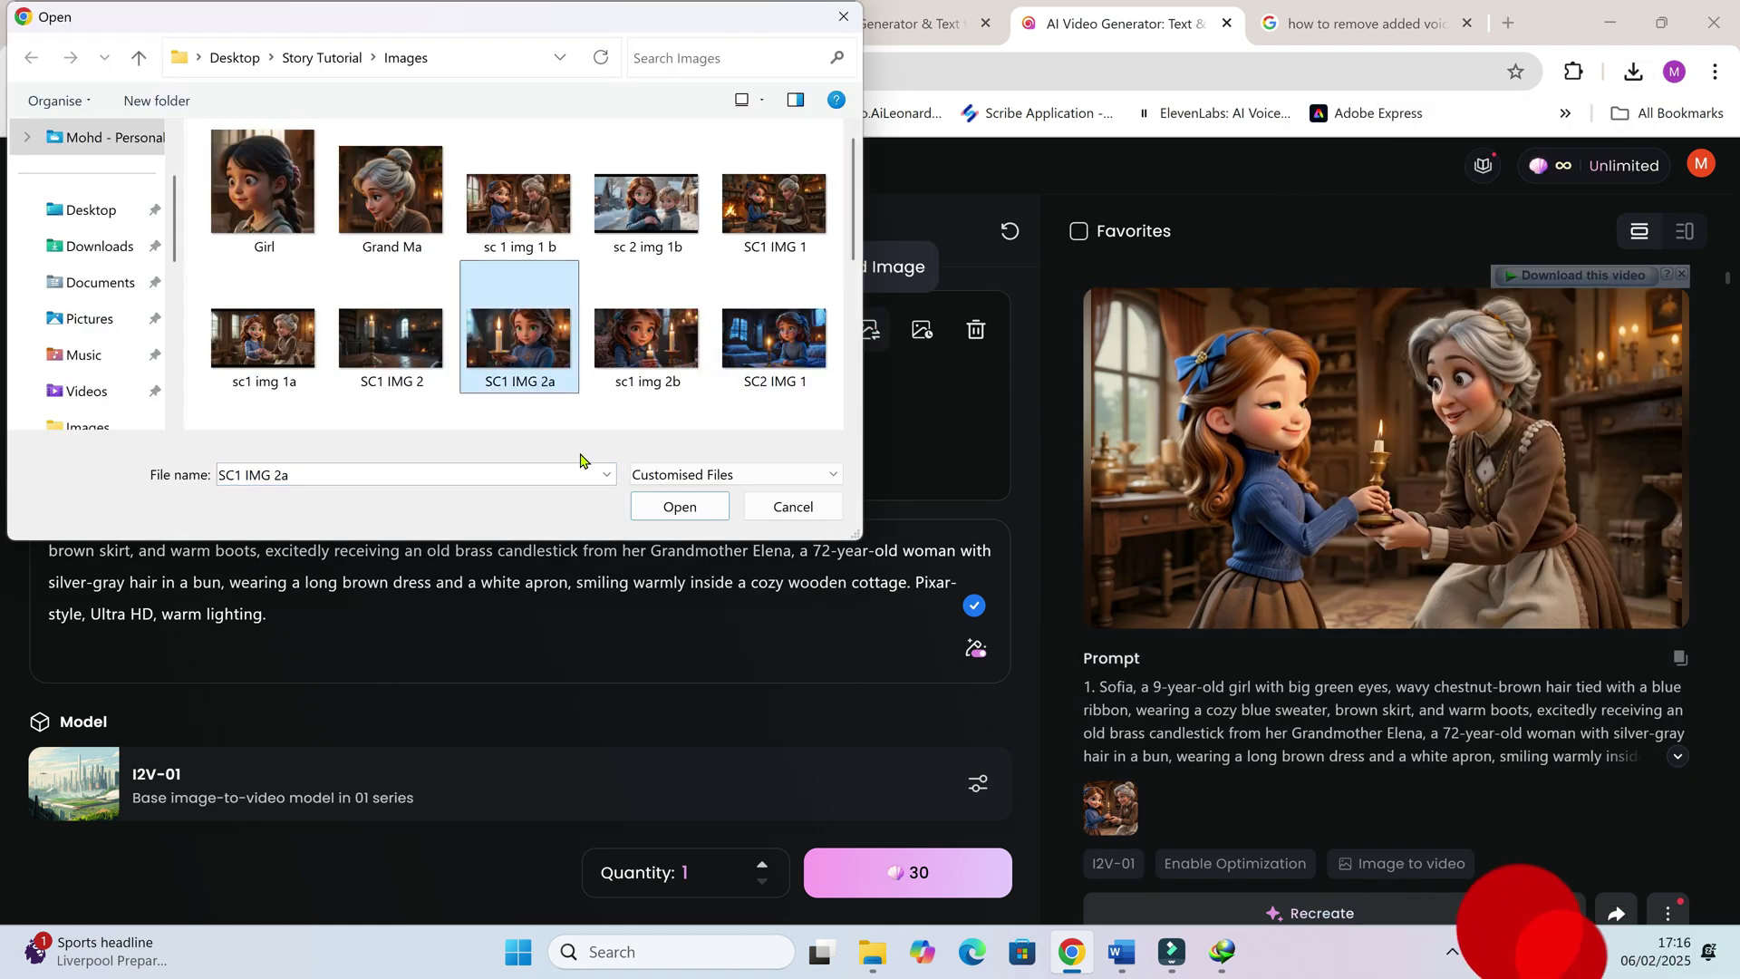
left_click(677, 508)
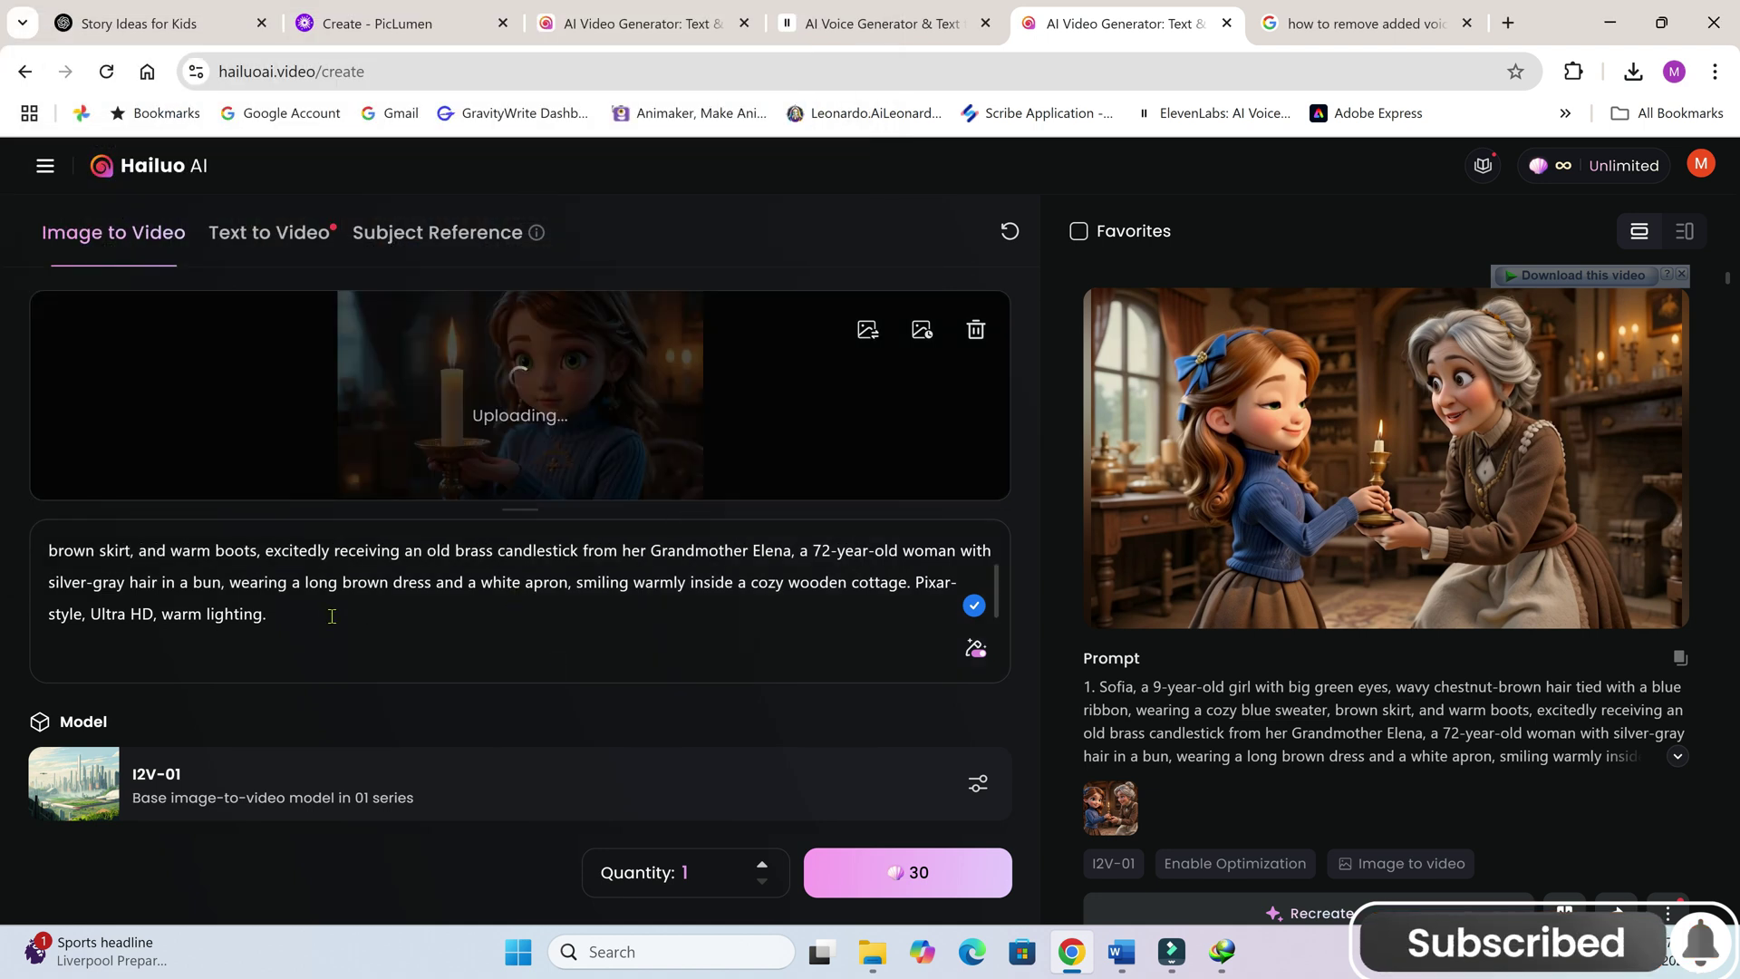
Step: Replace the prompt with 'Walking slowly with holding the candle' and generate the video
left_click_drag(332, 616, 50, 551)
key("BackSpace")
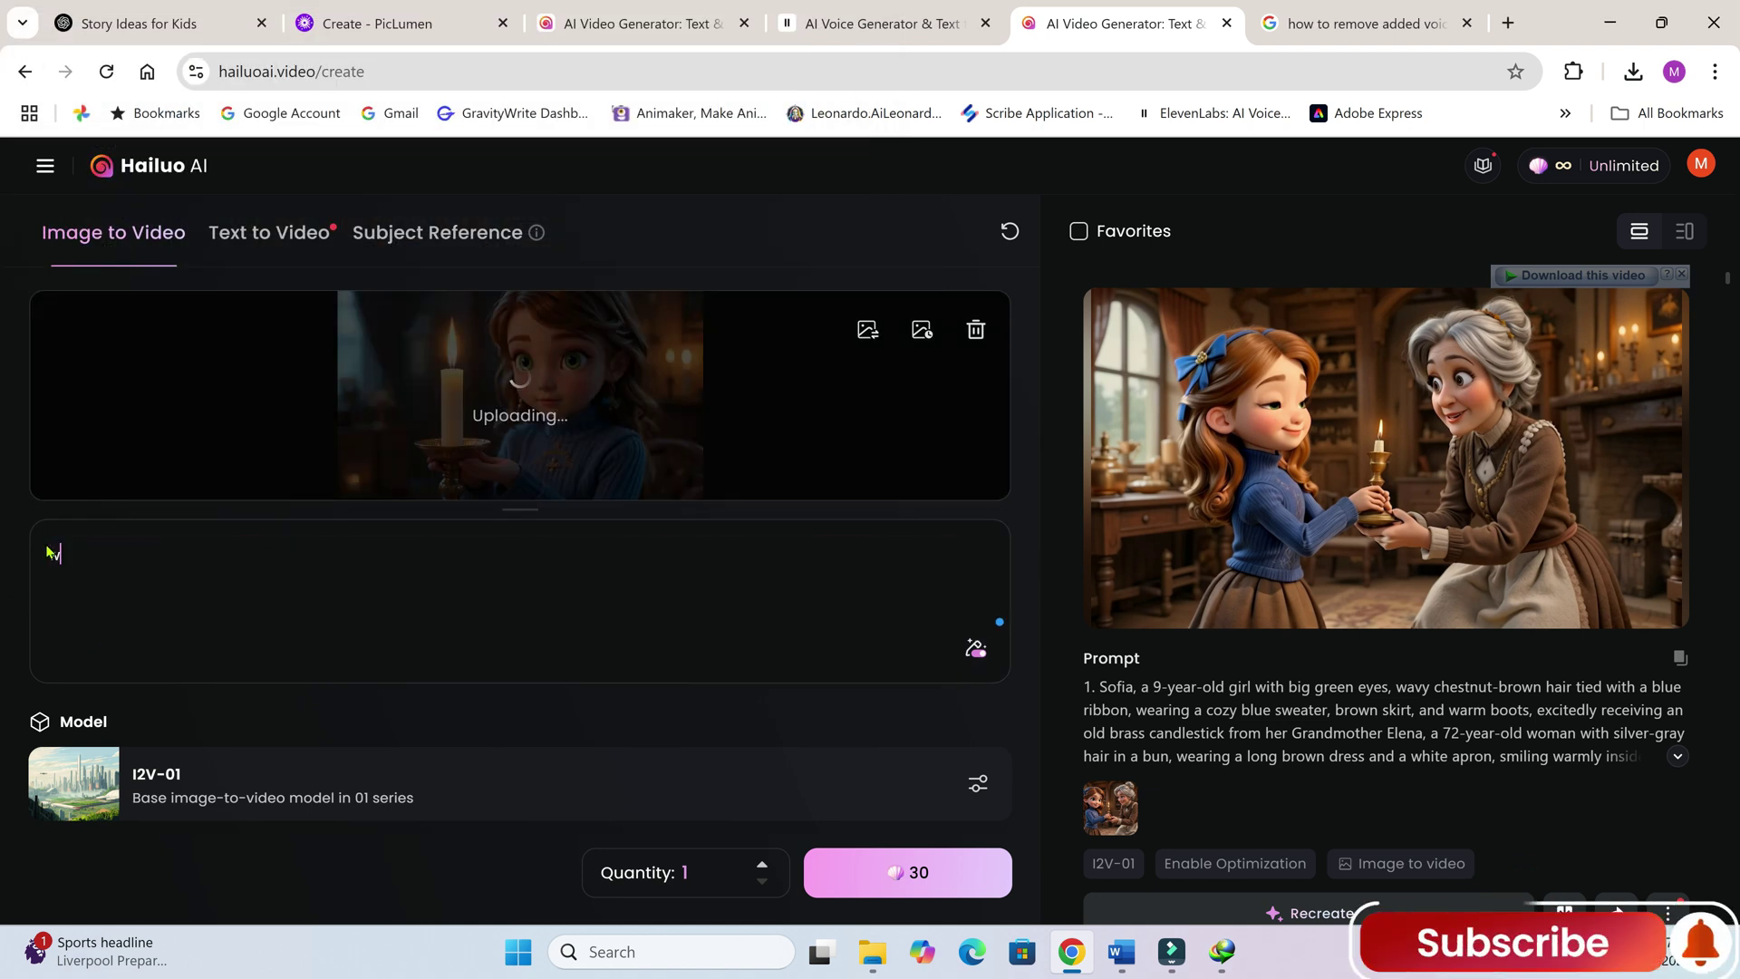
type("walkimg slowly w")
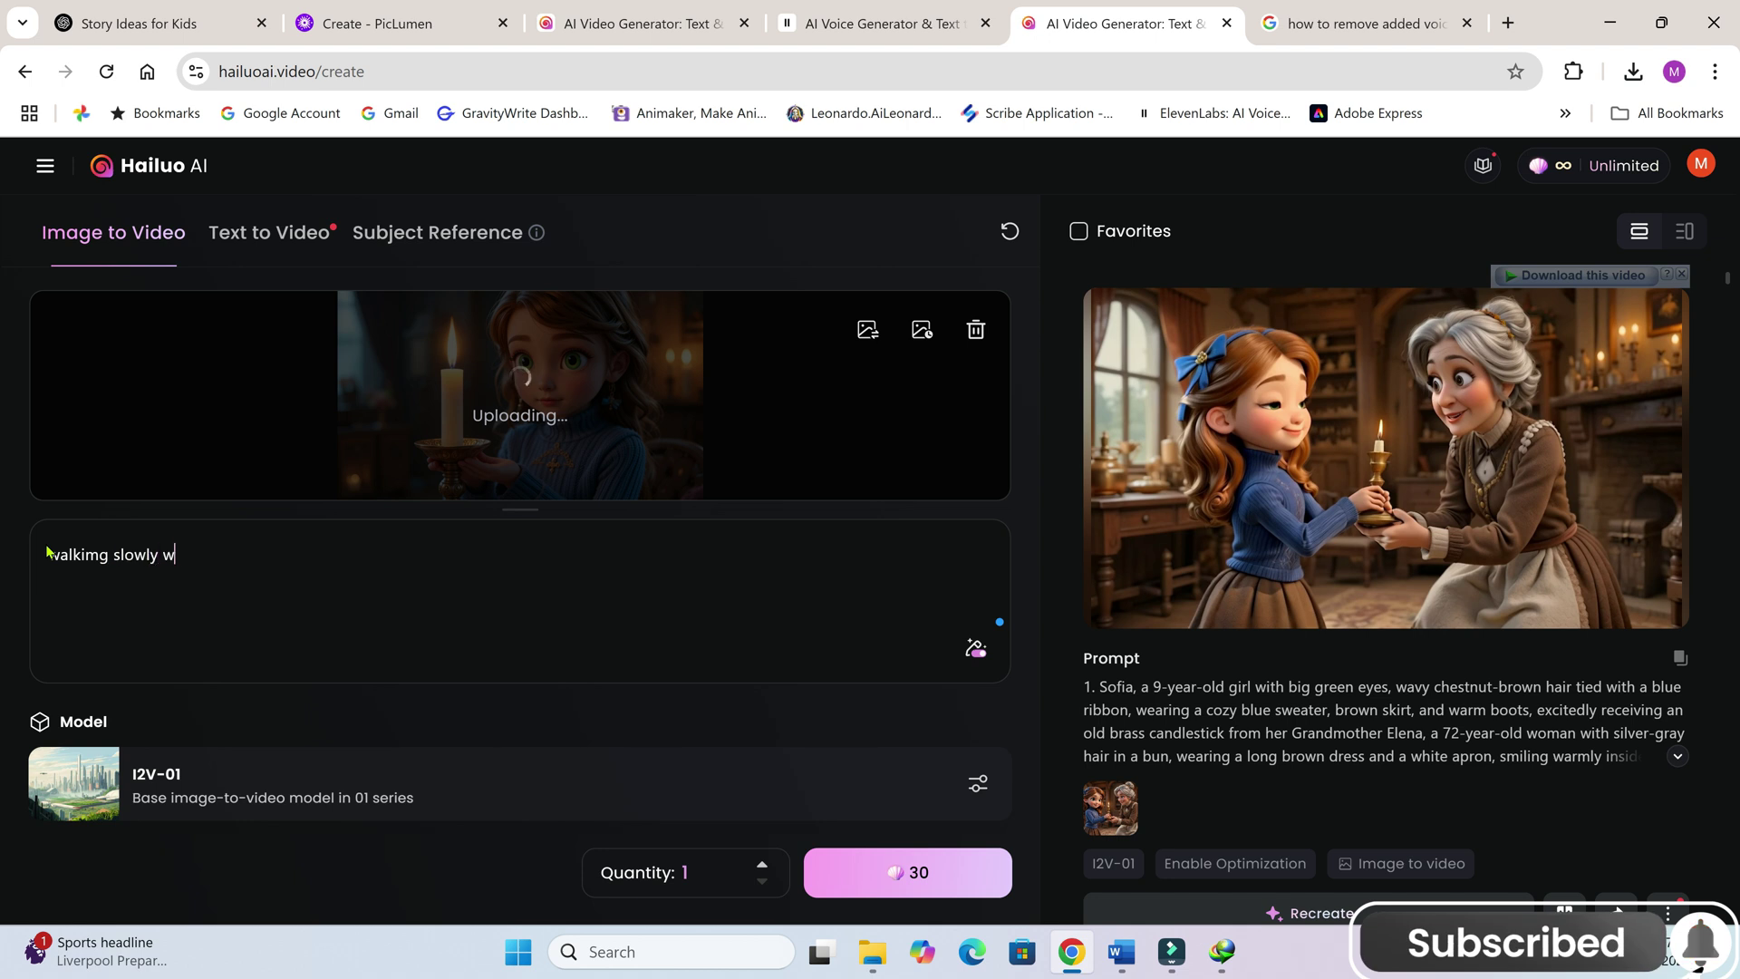
type("ith the candle")
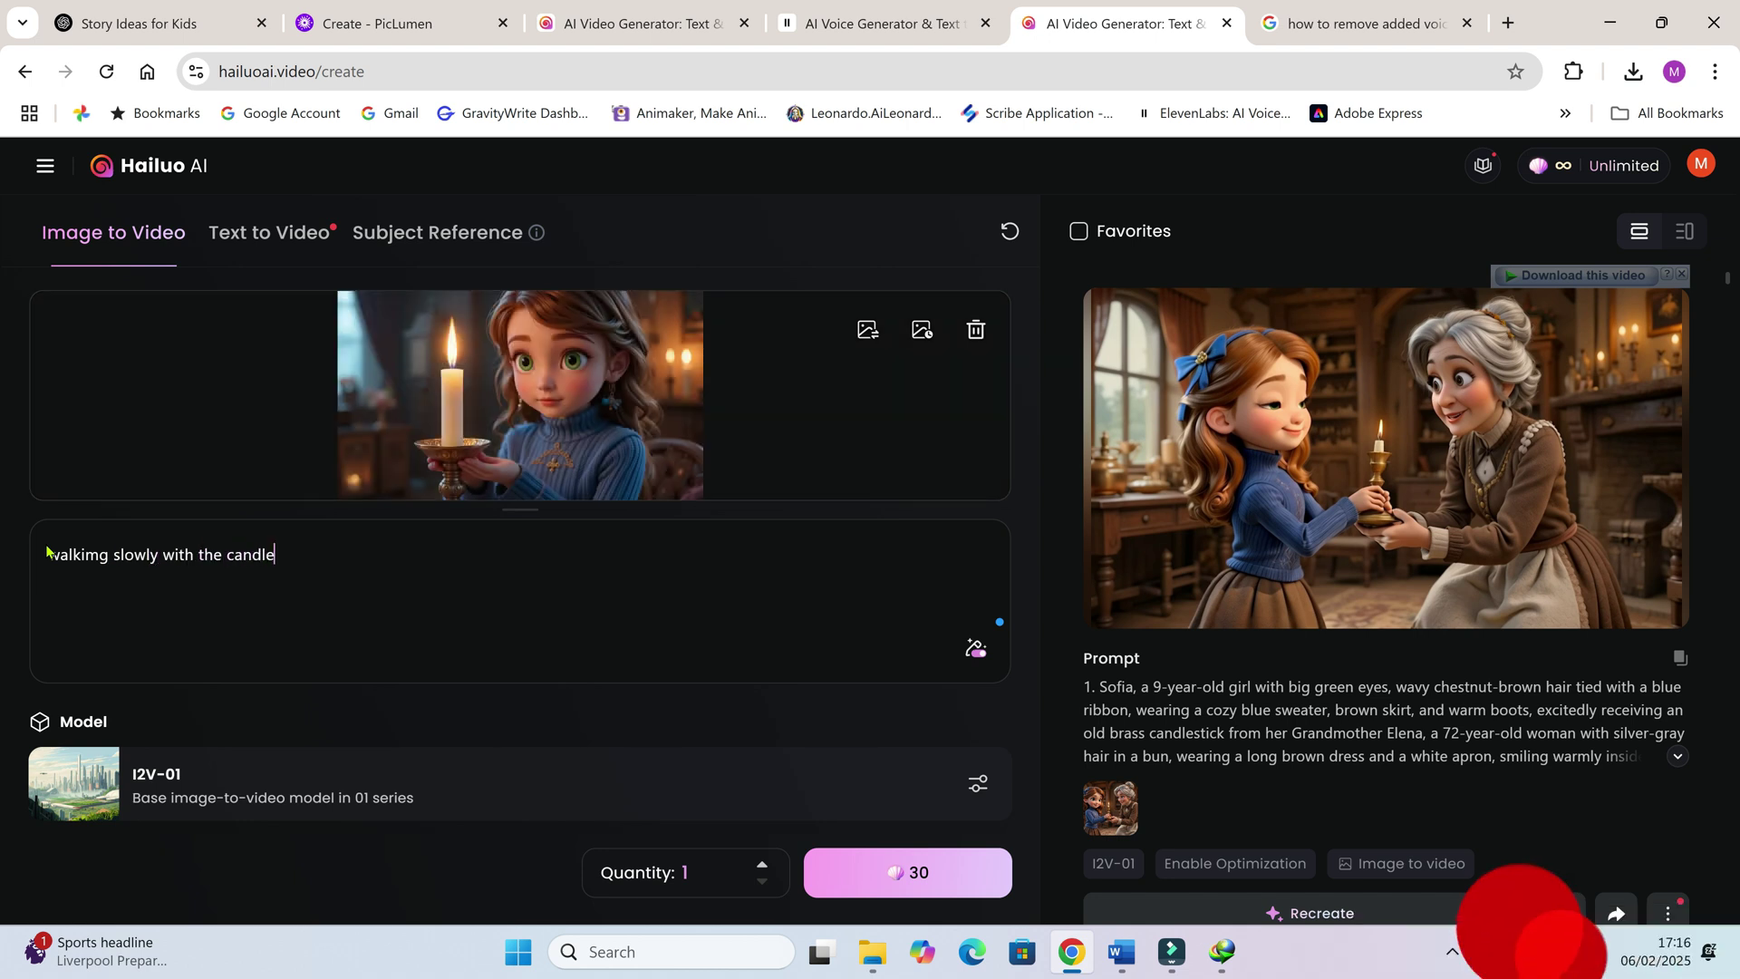
mouse_move(98, 559)
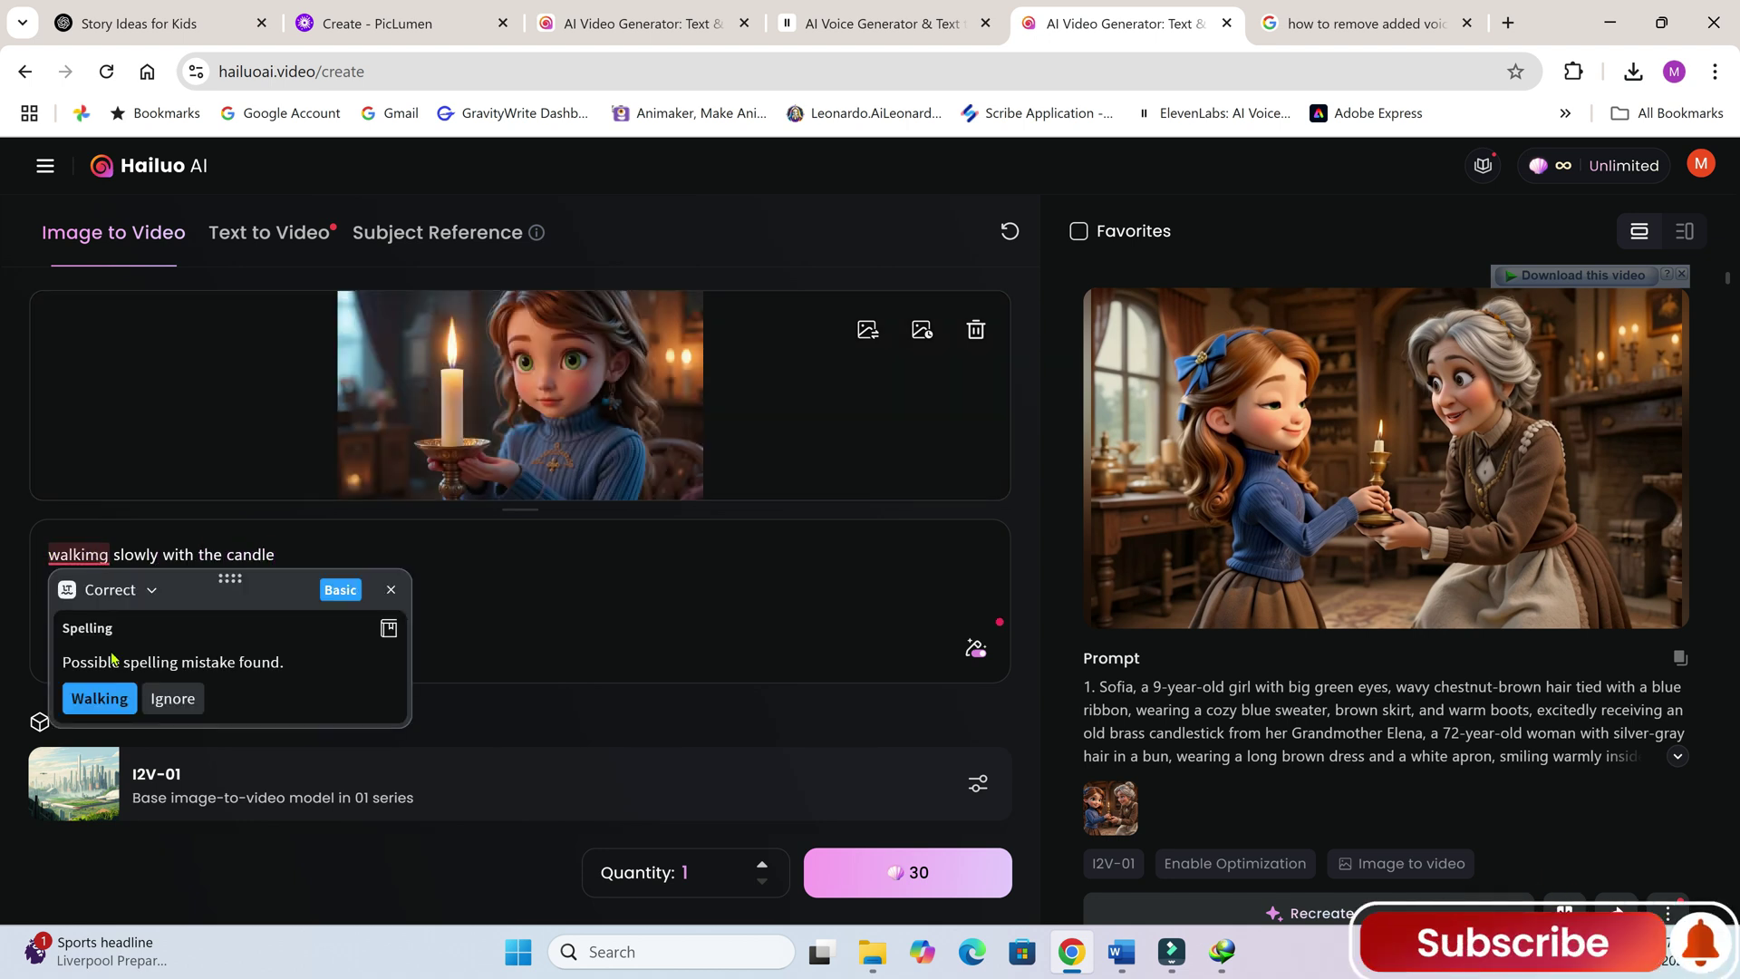
left_click(101, 699)
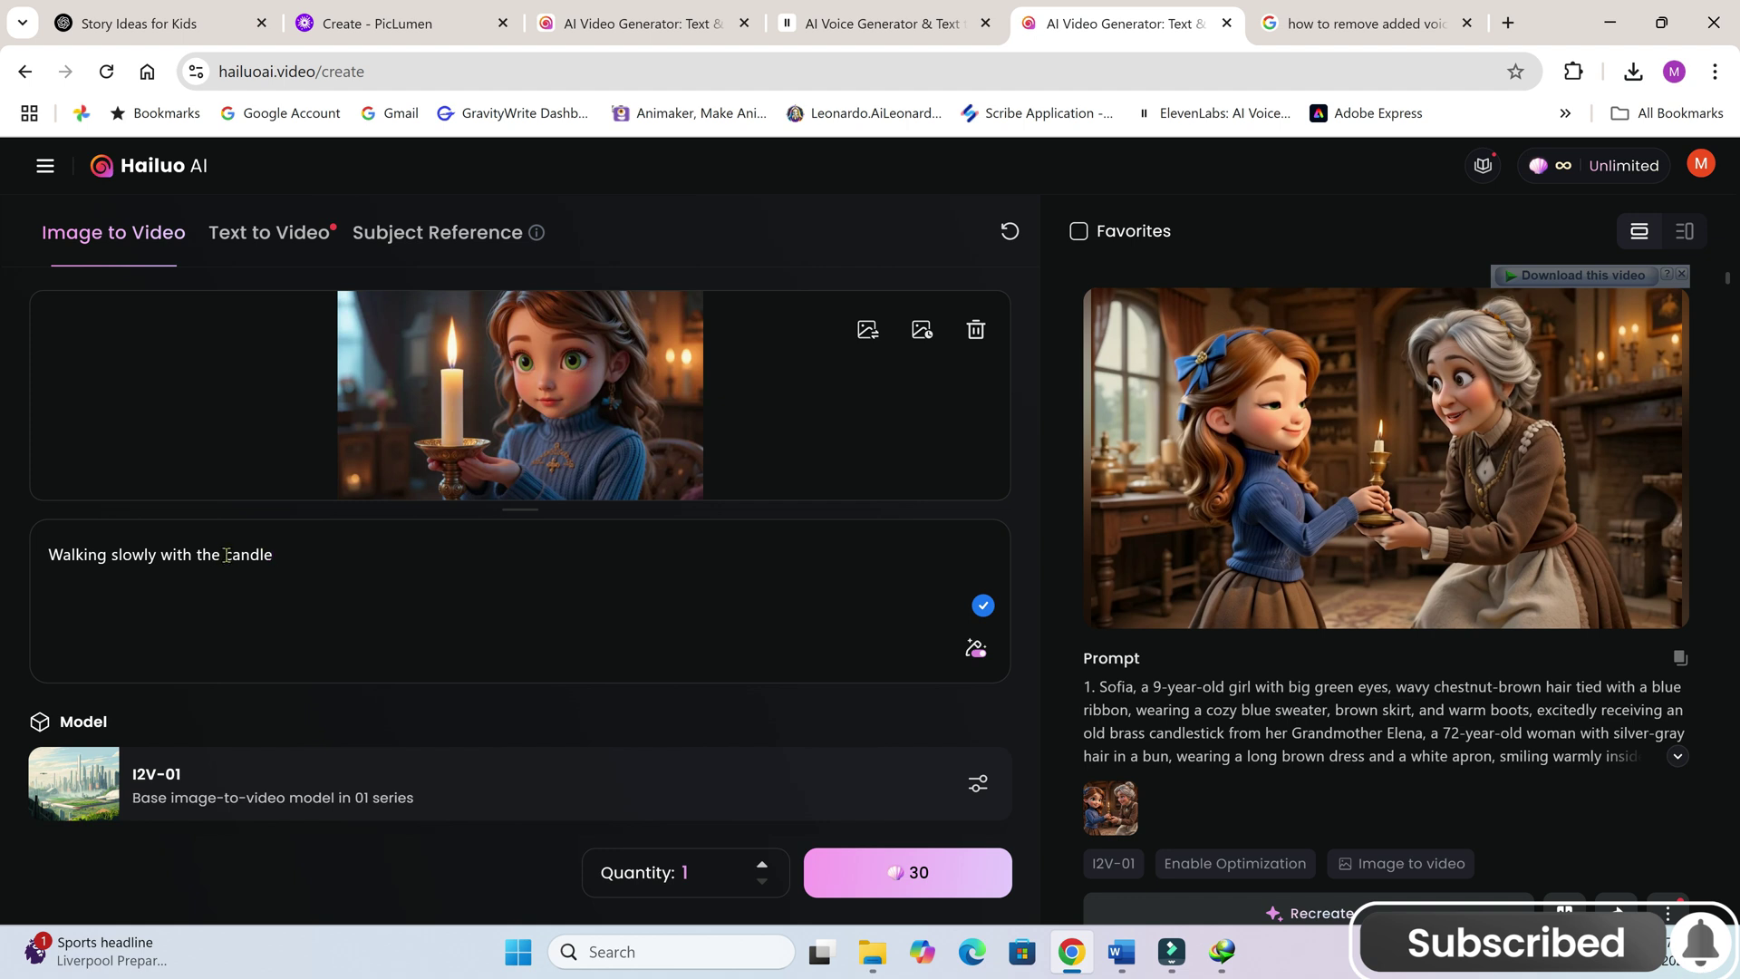
left_click(197, 556)
type("no")
left_click(907, 872)
left_click(384, 34)
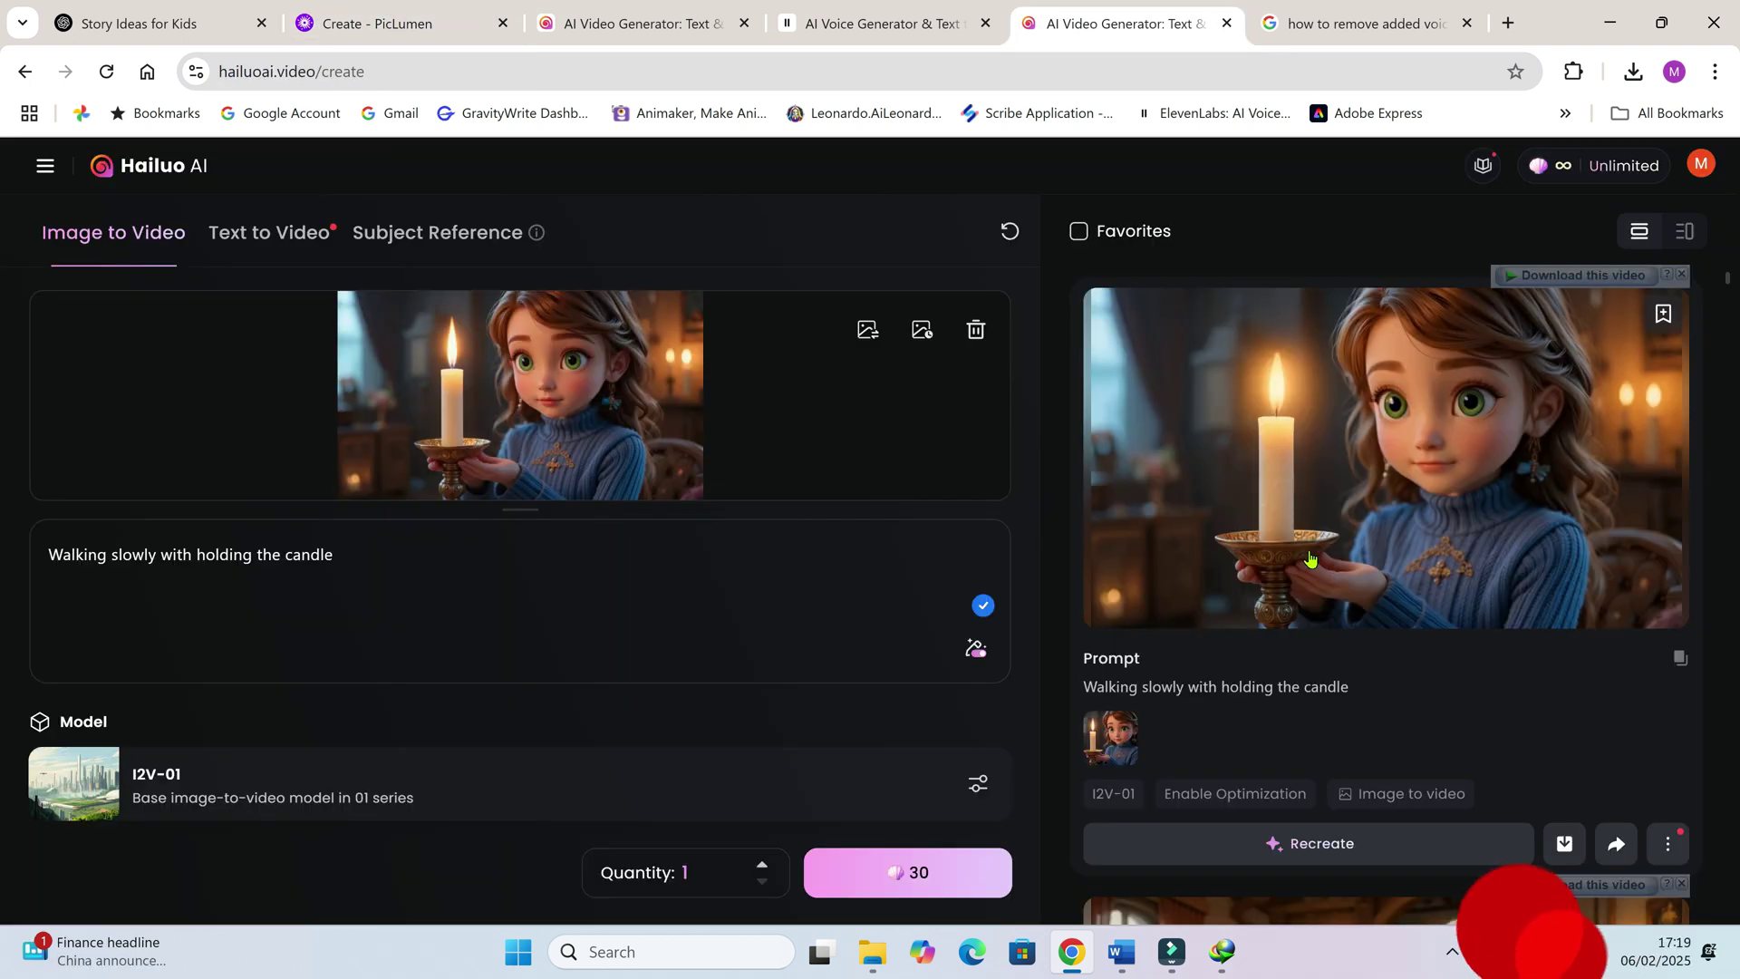
Step: Save the girl-with-candle video as 'sc1 img 2b' in Story Tutorial > Videos
left_click(1311, 560)
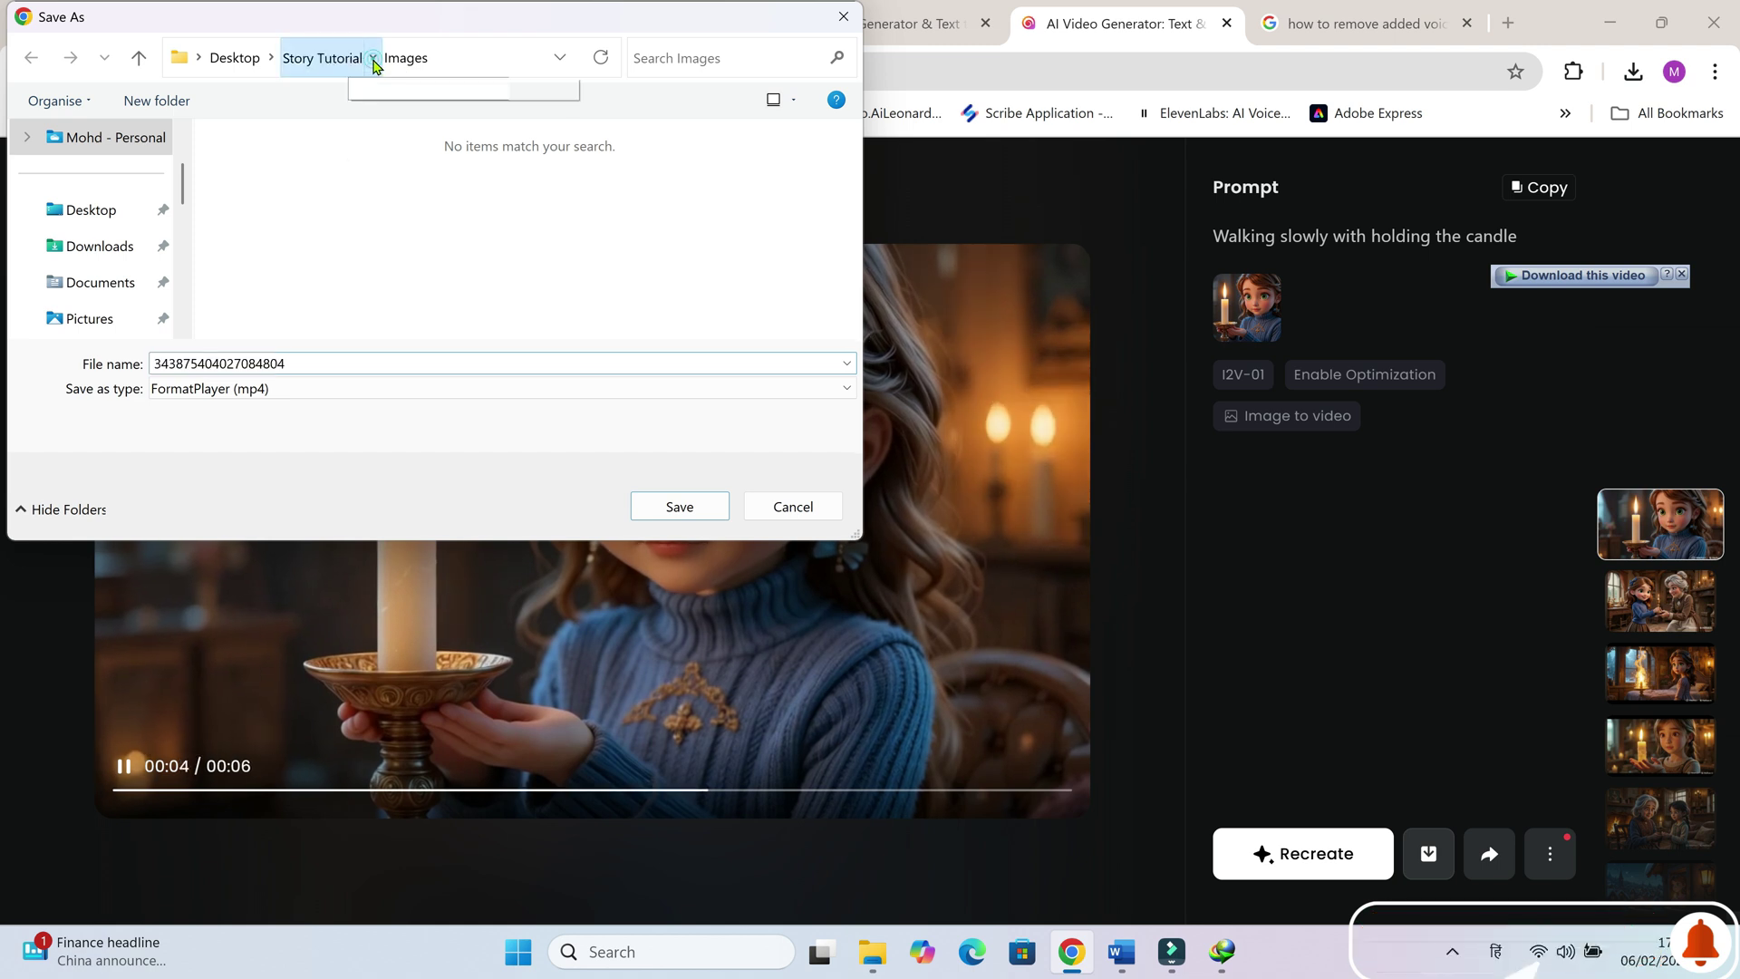
left_click(372, 58)
left_click(396, 150)
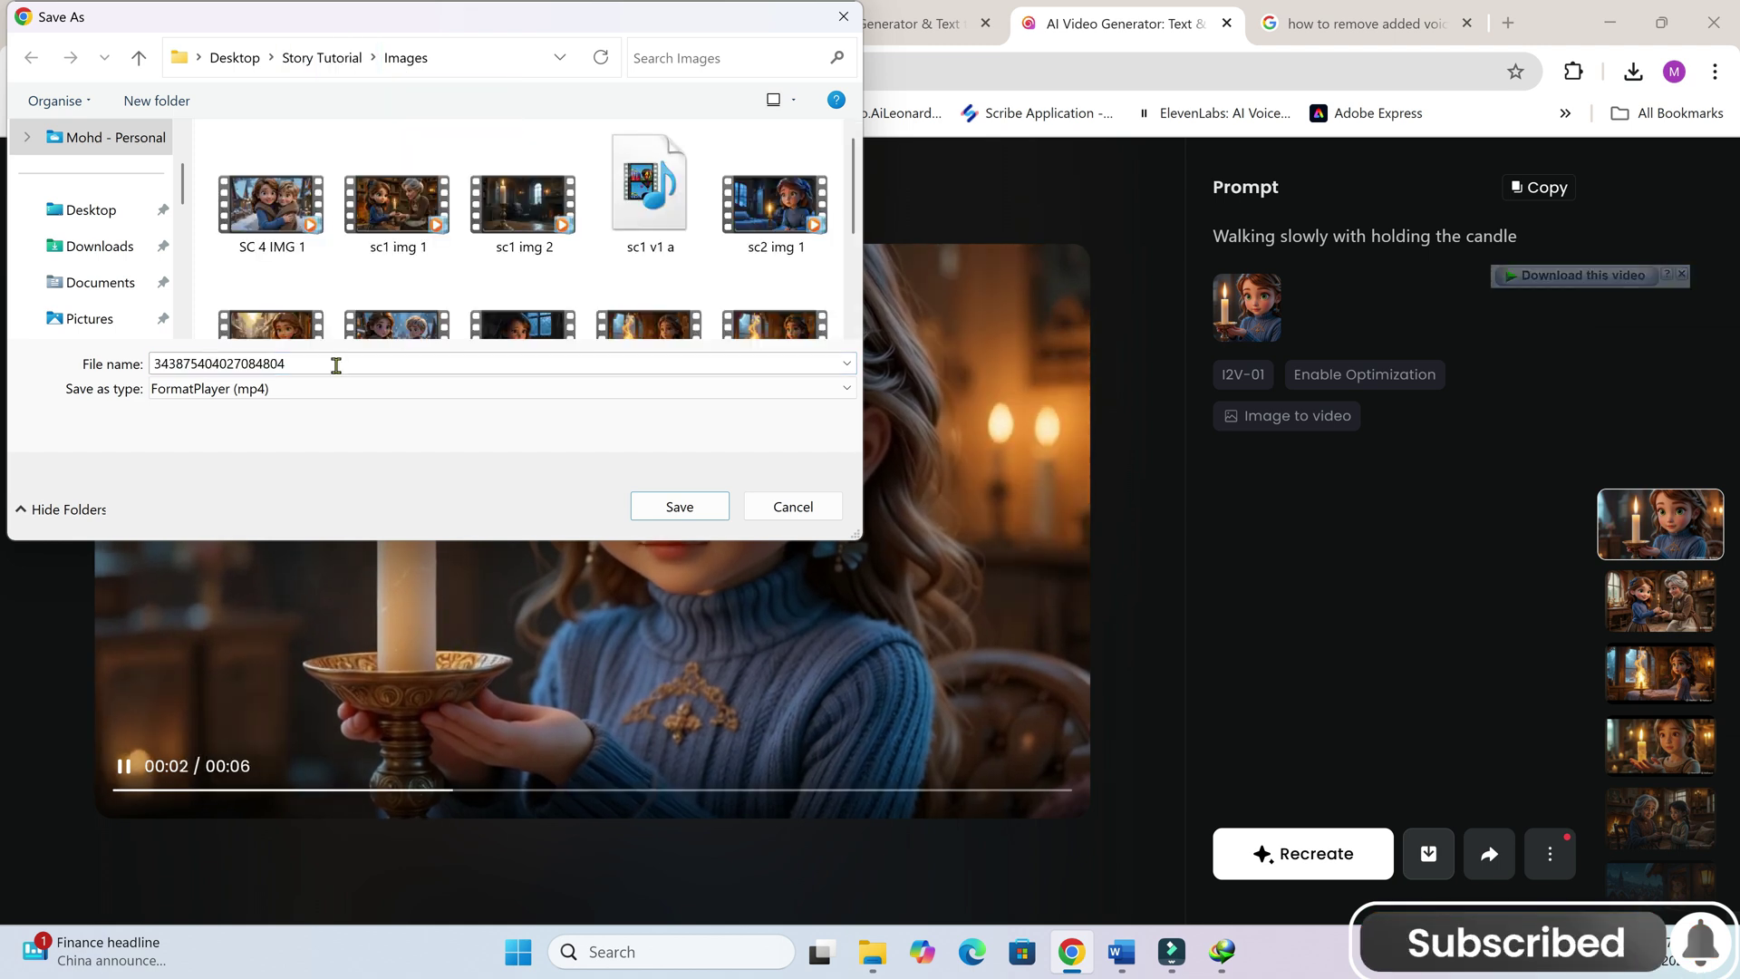
key("BackSpace")
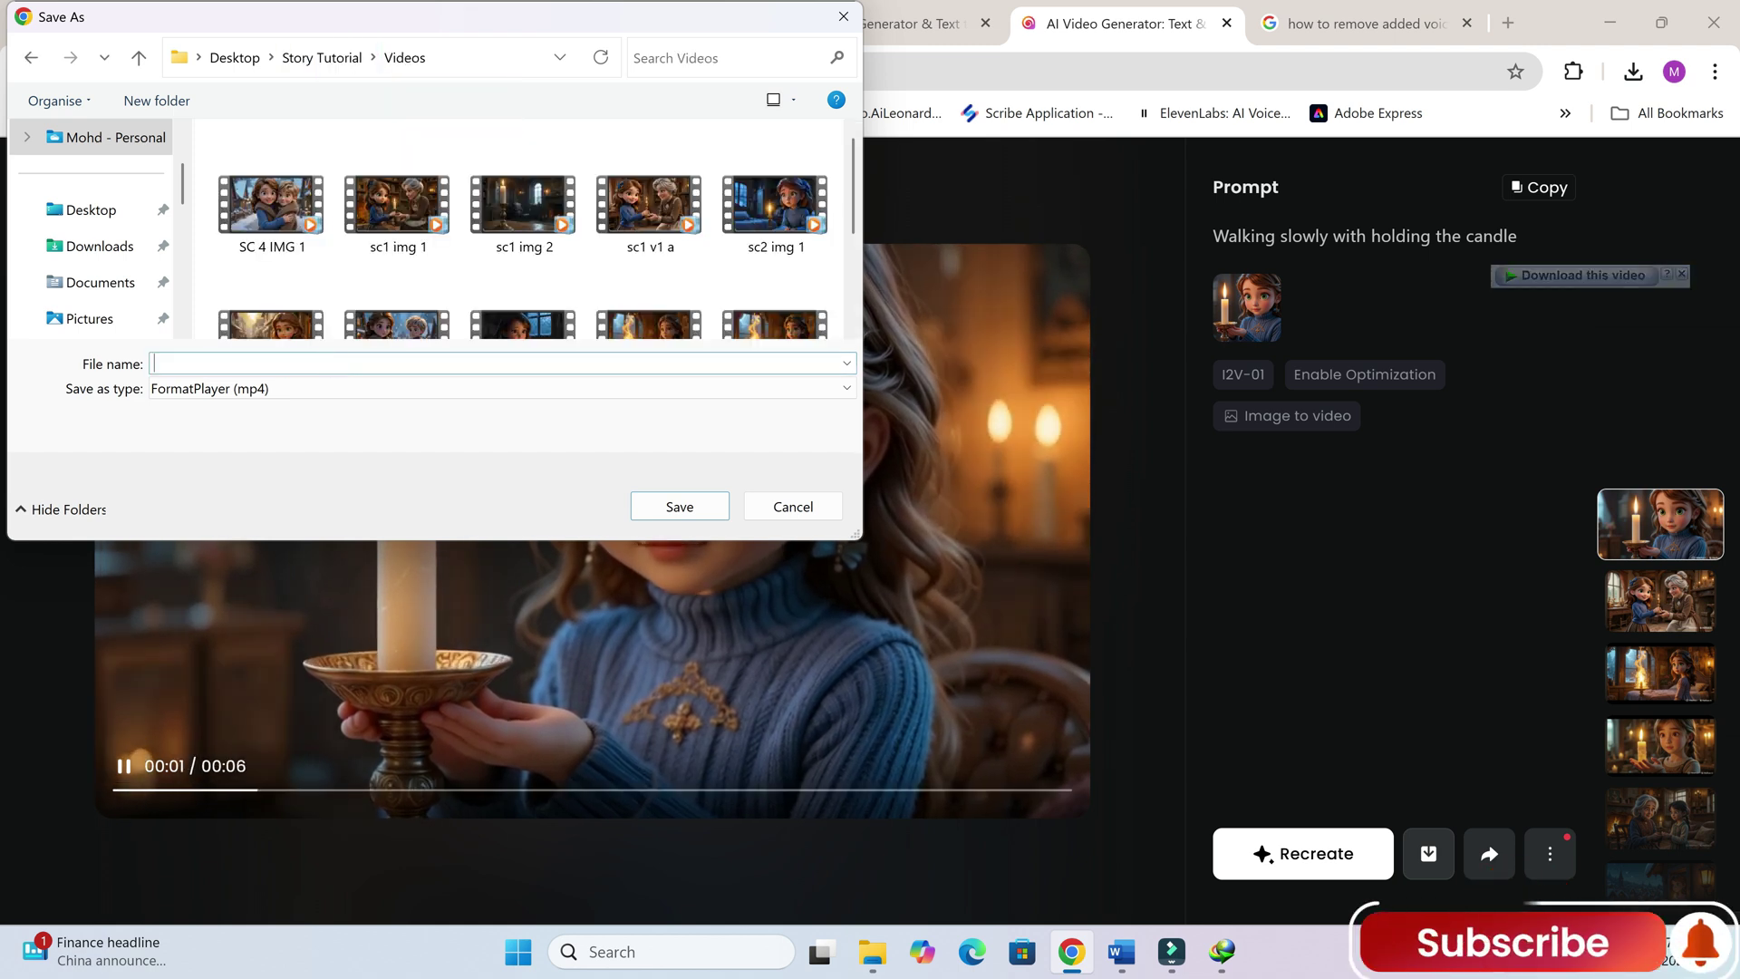
type("sc1 im")
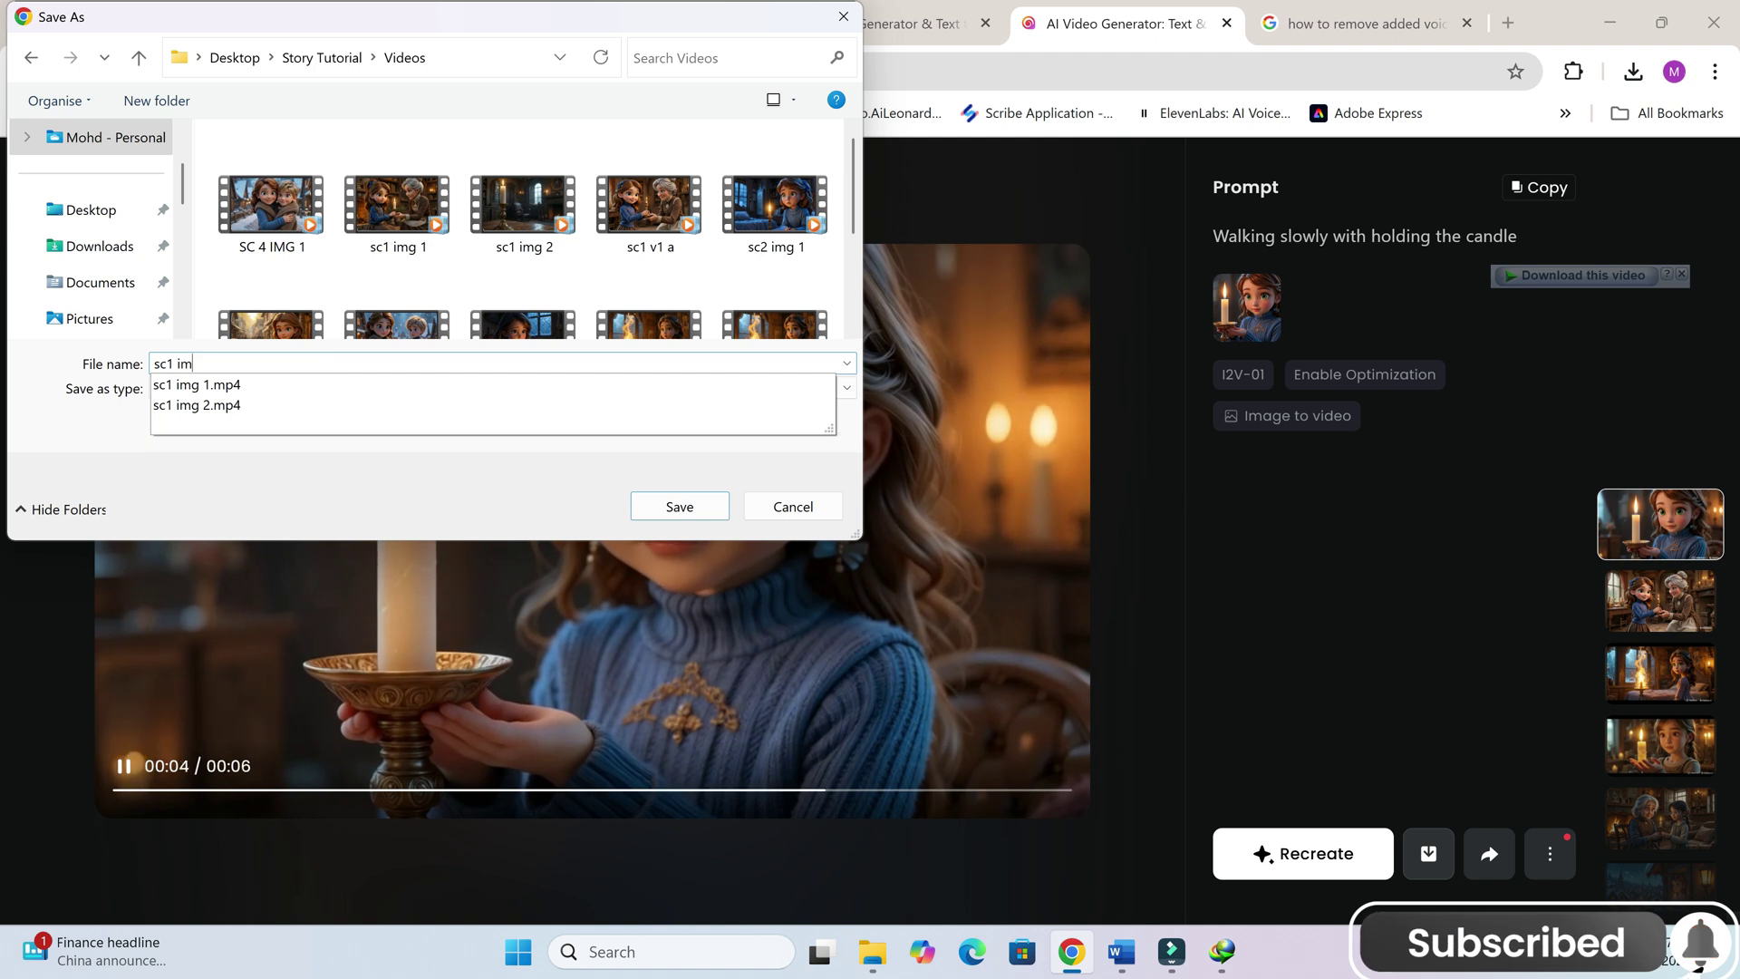
type("g 2b")
left_click(644, 515)
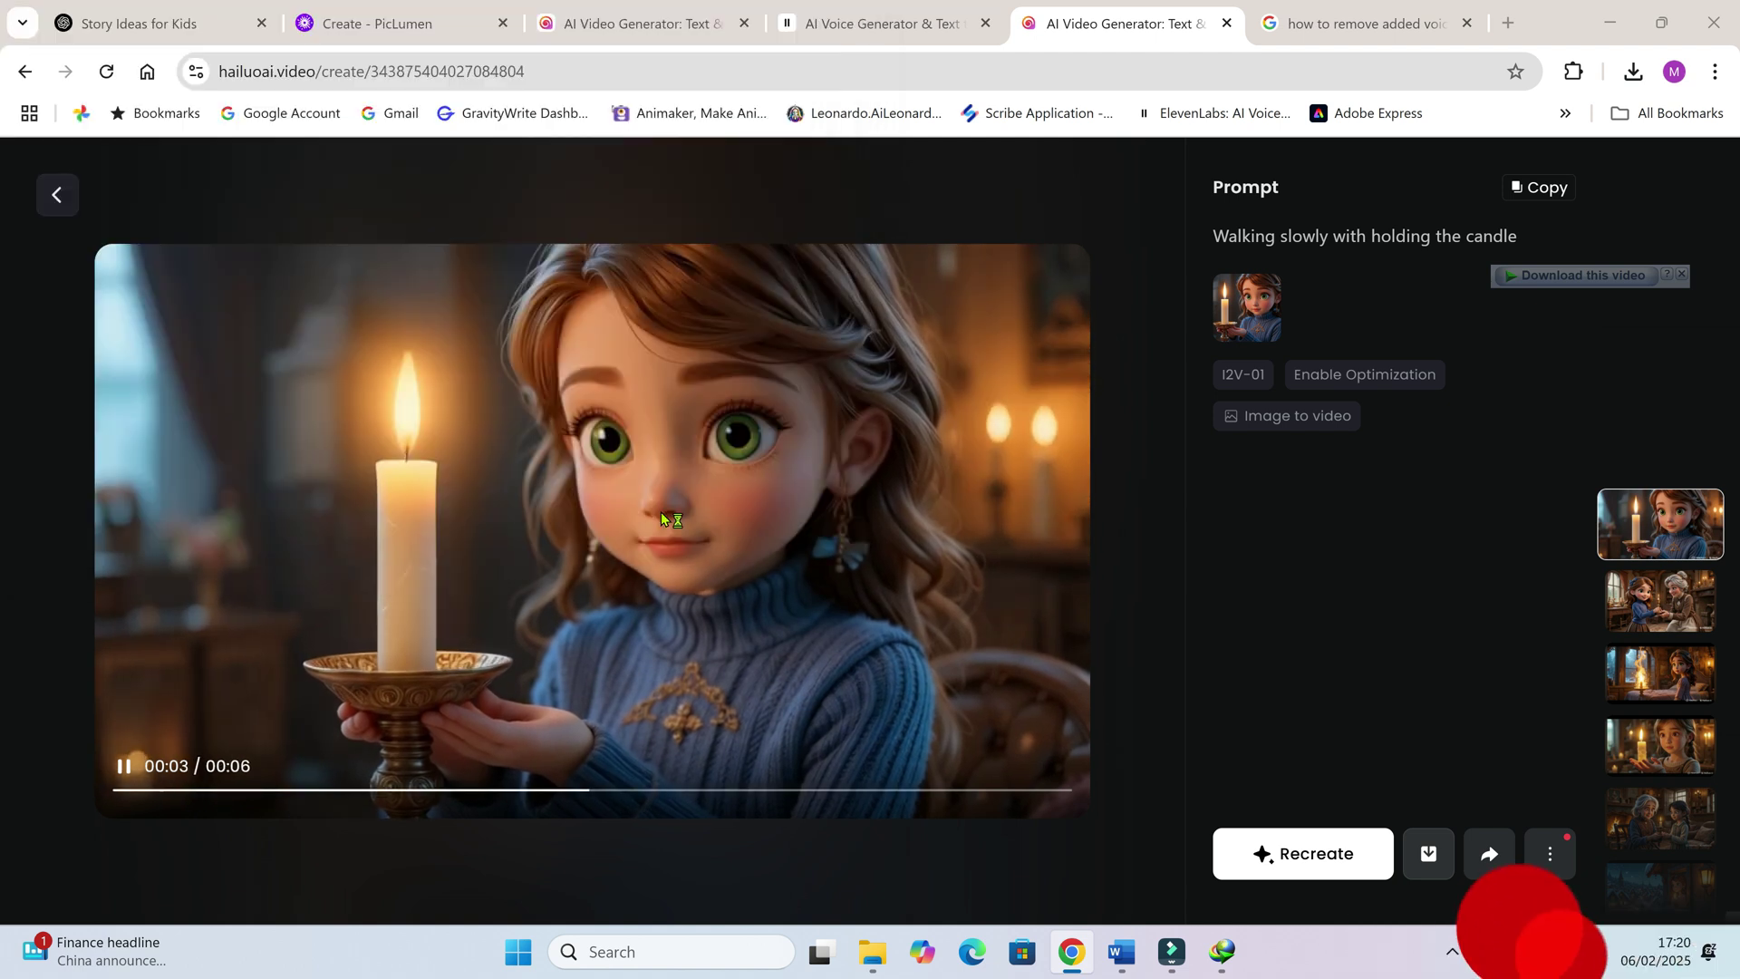
Step: Upload the sc 2 img 1b snow scene as the new starting image
left_click(56, 194)
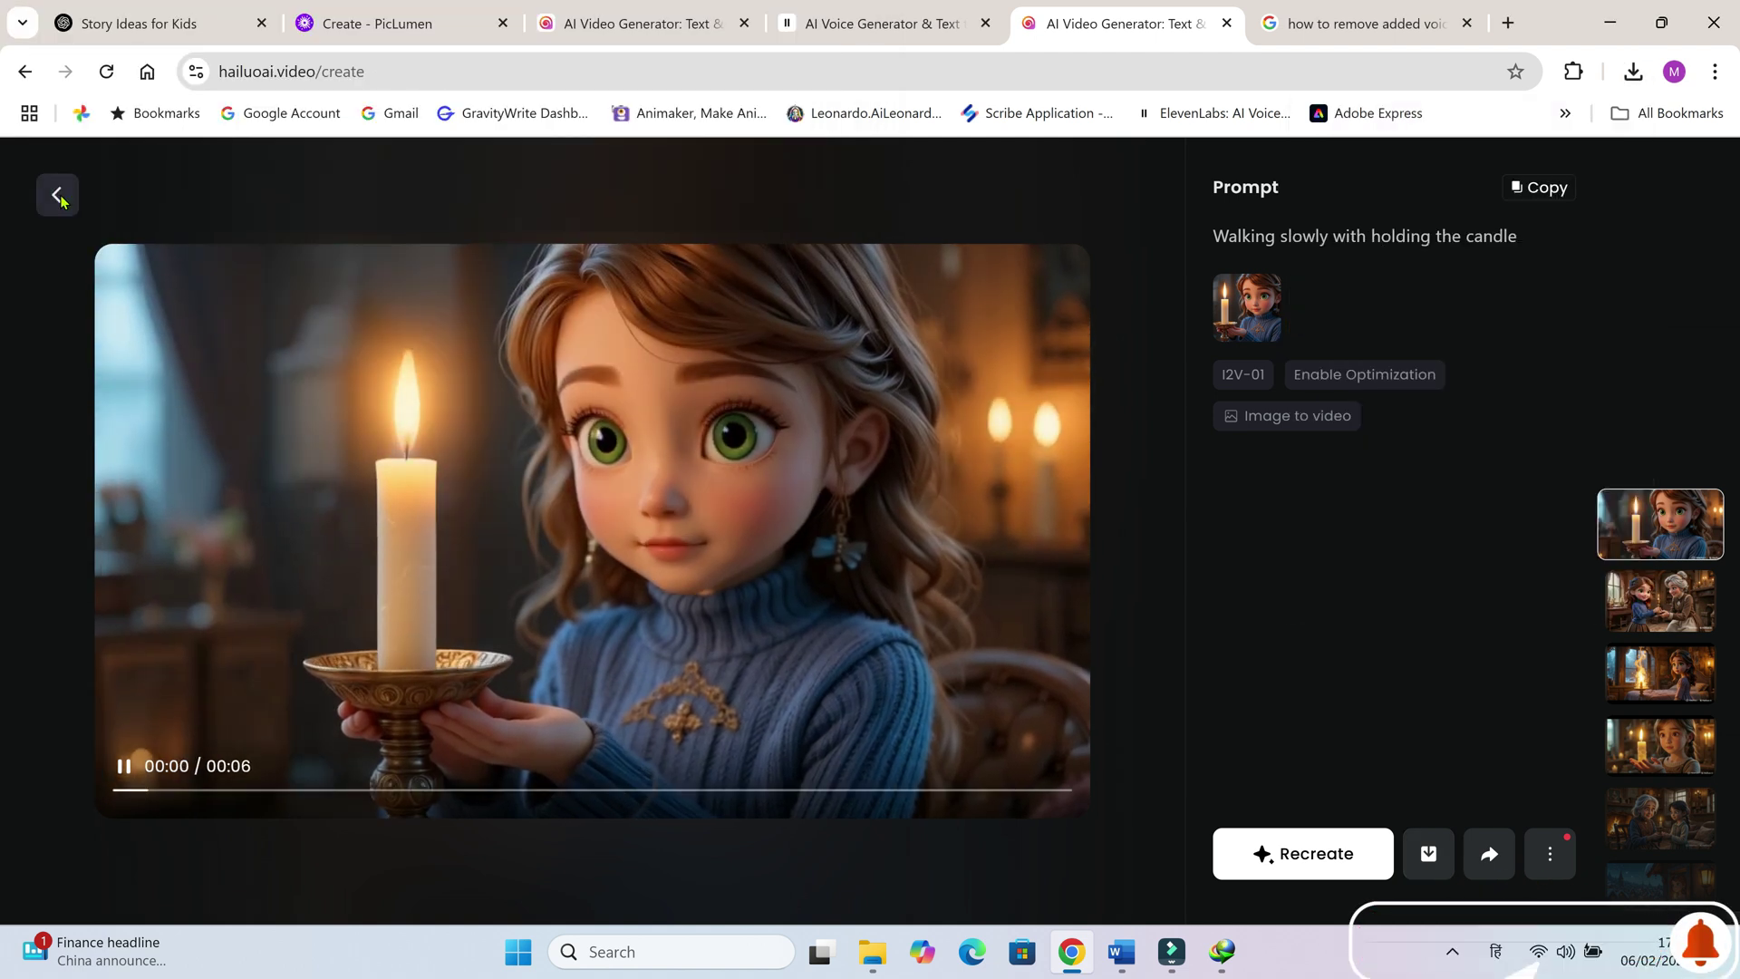
left_click(873, 334)
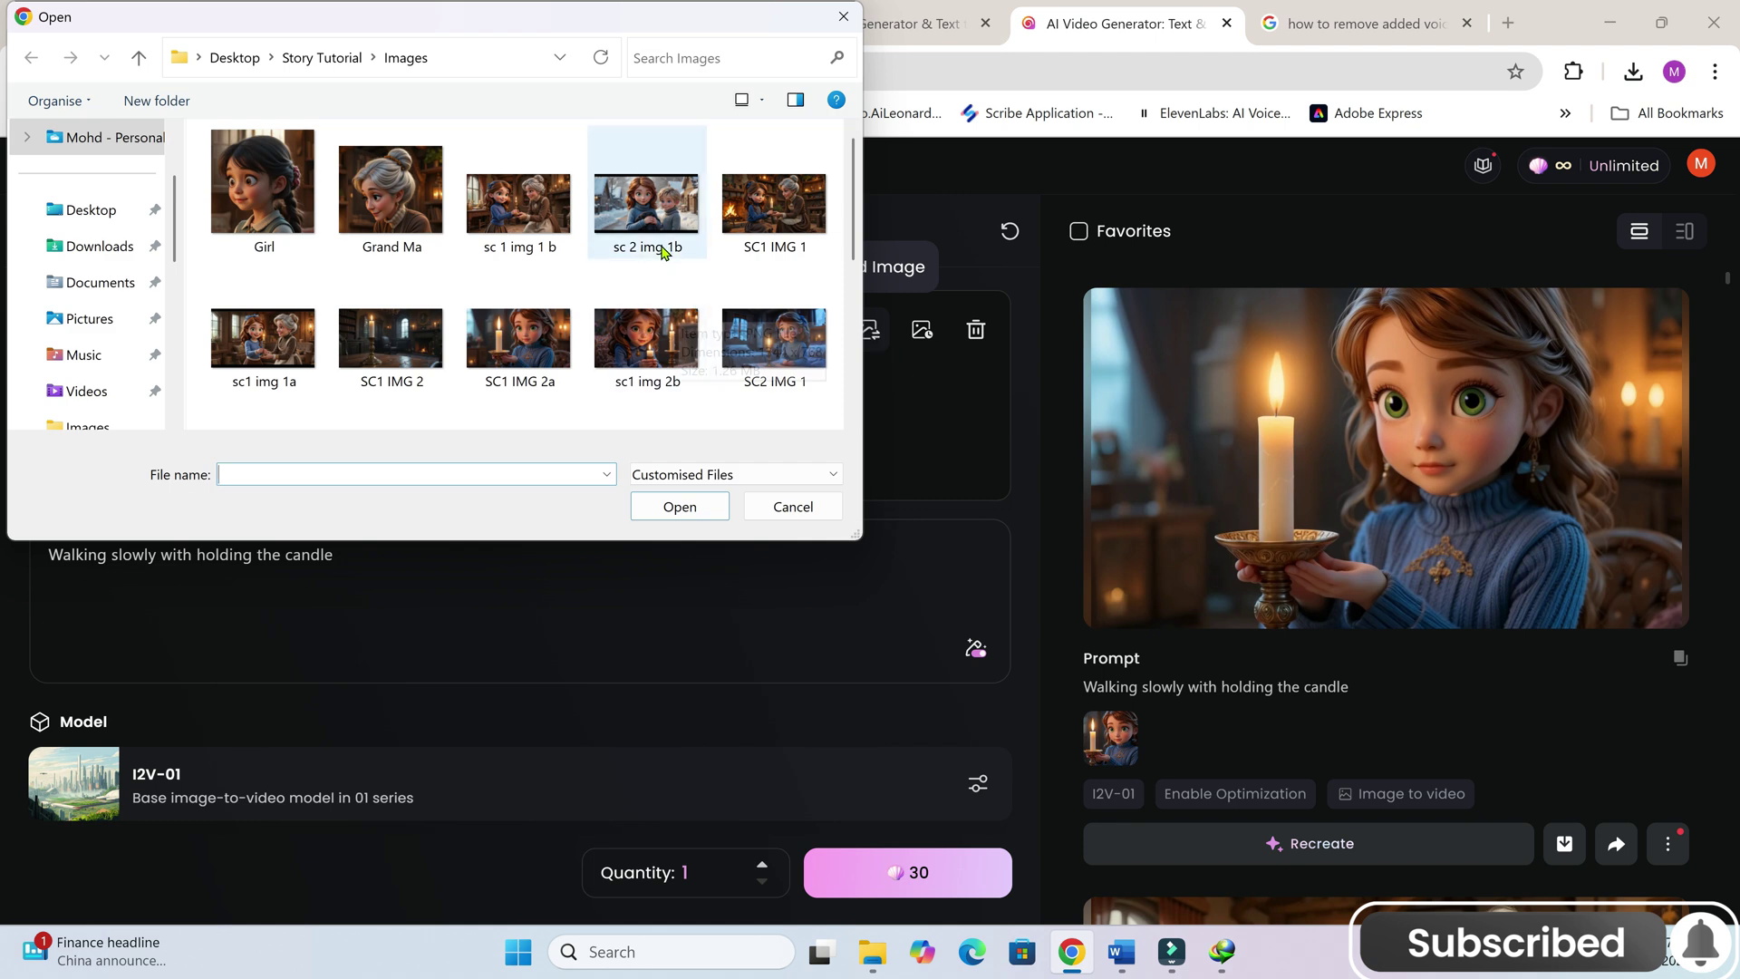
left_click(644, 204)
left_click(680, 505)
Step: Copy the Sofia and Lucas prompt from the Word script and generate the snow-scene video
left_click(1121, 952)
left_click(1260, 840)
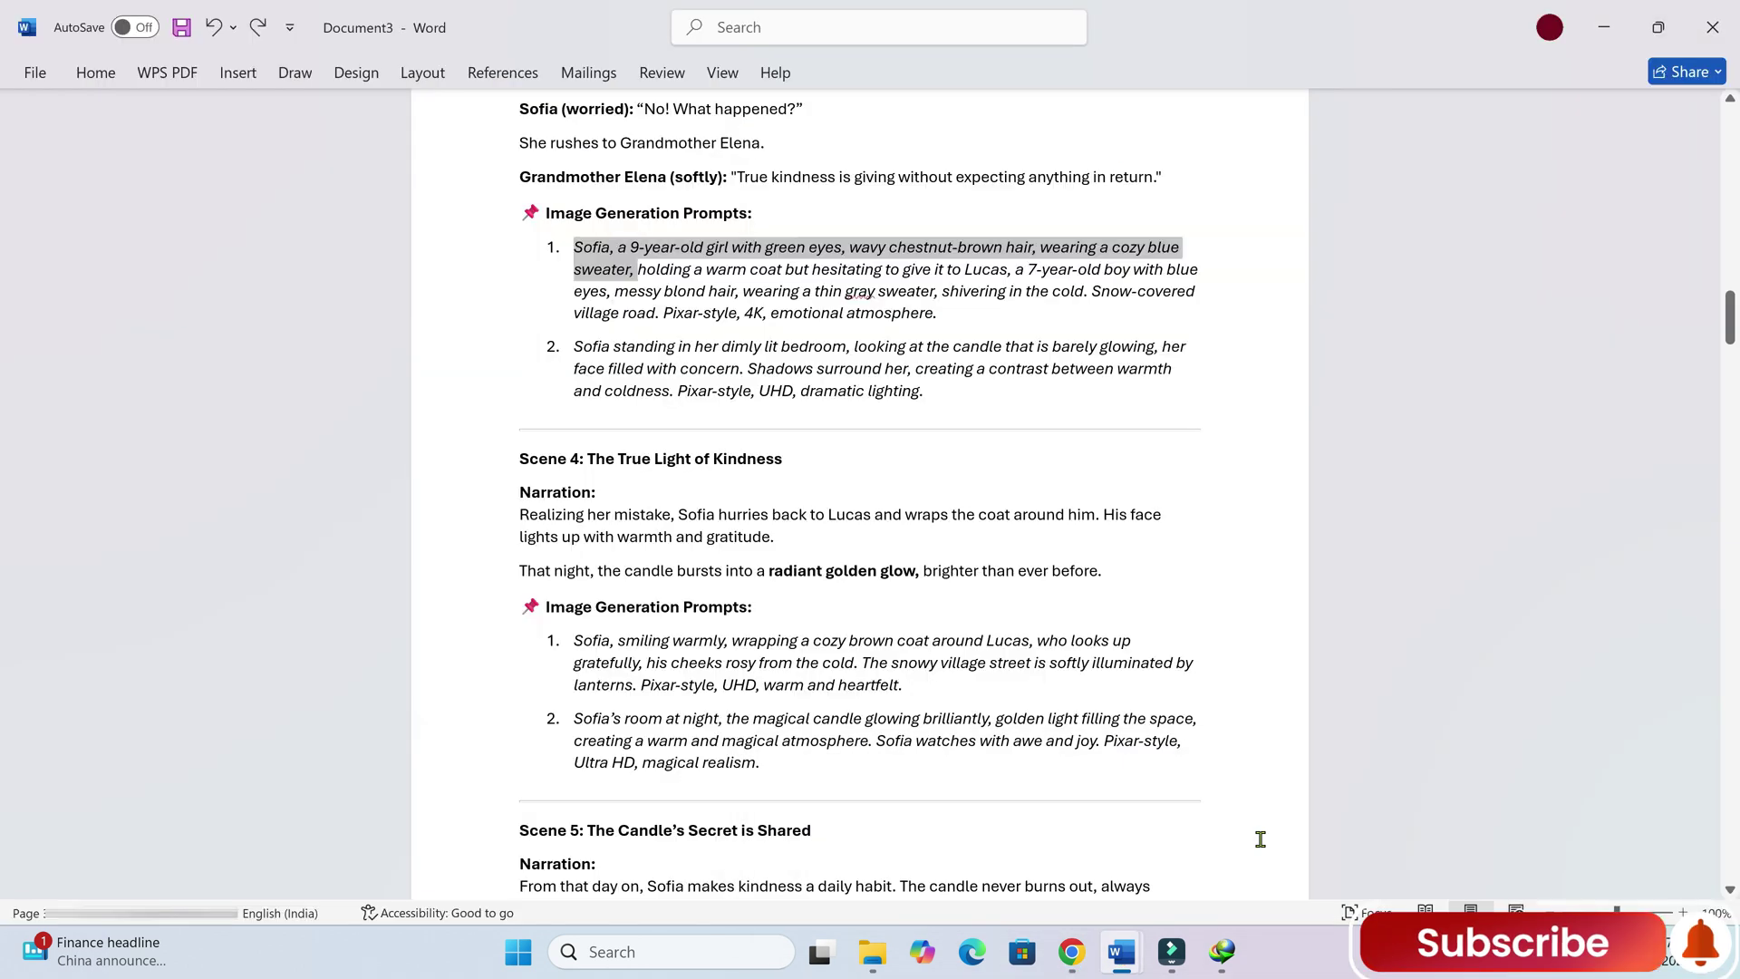
left_click_drag(574, 248, 971, 311)
key("alt+Tab")
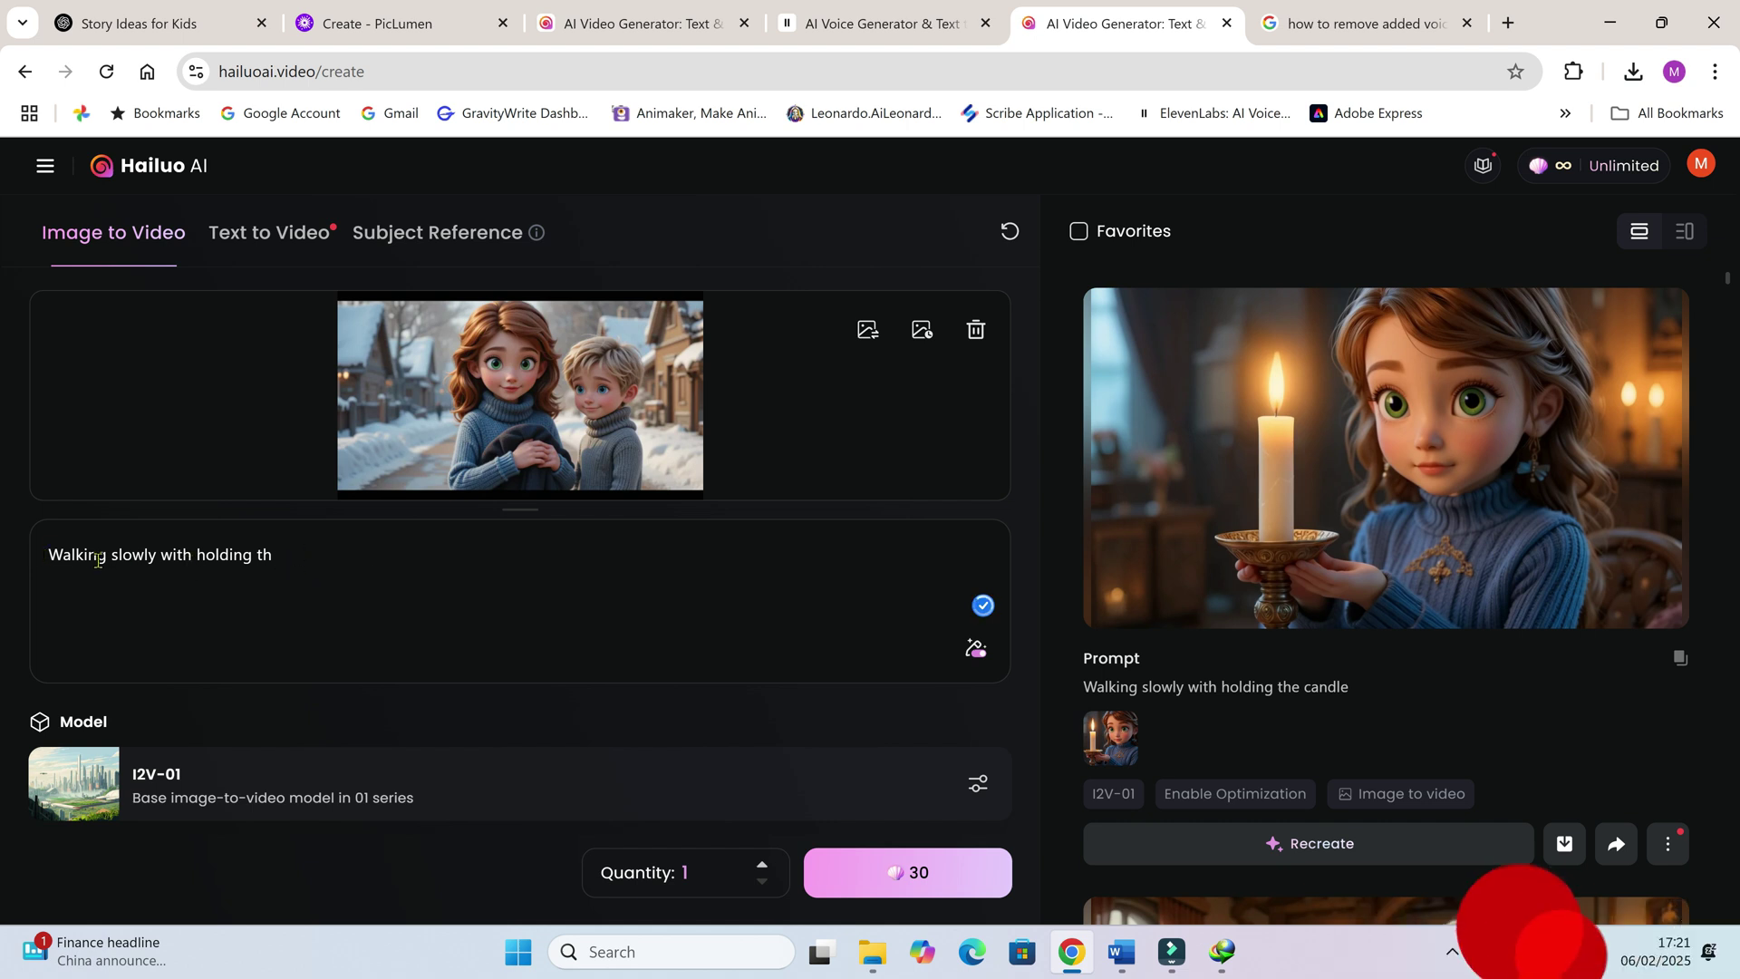
key("ctrl+a")
type("1. Sofia, a 9-year-old girl with green eyes, wavy chestnut-brown hair, wearing a cozy blue sweater, holding a warm coat but hesitating to give it to Lucas, a 7-year-old boy with blue eyes, messy blond hair, wearing a thin gray sweater, shivering in the cold. Snow-covered village road. Pixar-style, 4K, emotional atmosphere.")
left_click(907, 872)
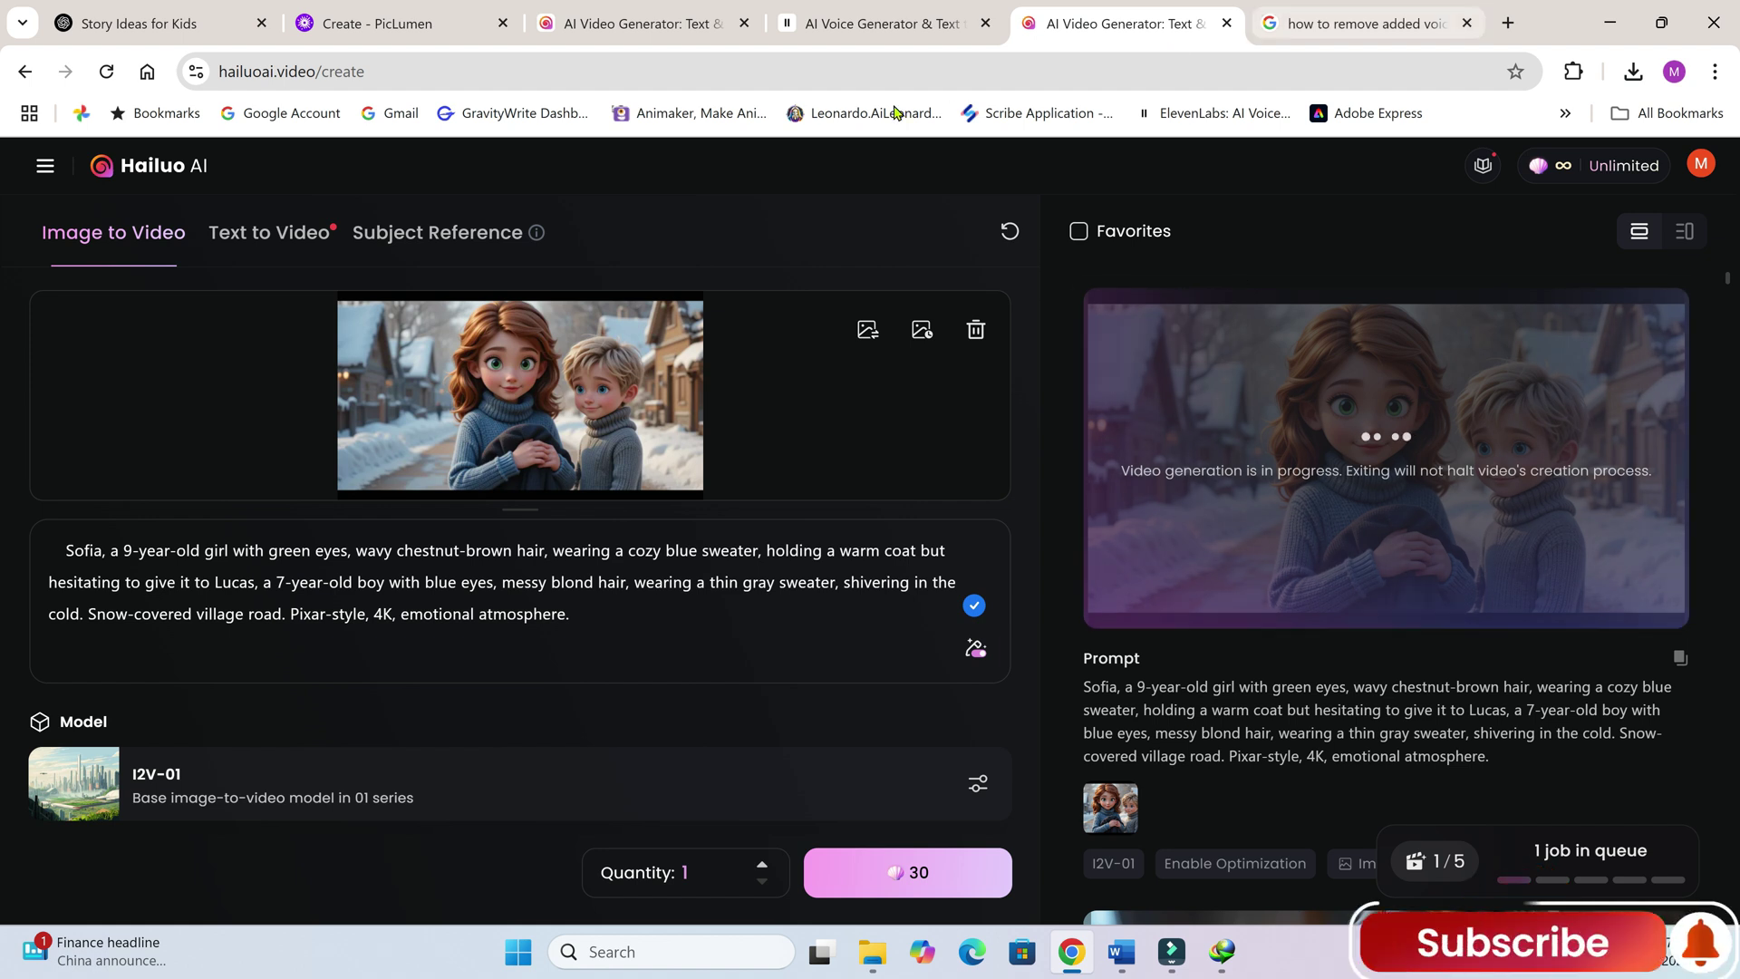
Step: Replace the prompt with Scene 5's village prompt from Word and generate the video
left_click_drag(572, 475, 1010, 541)
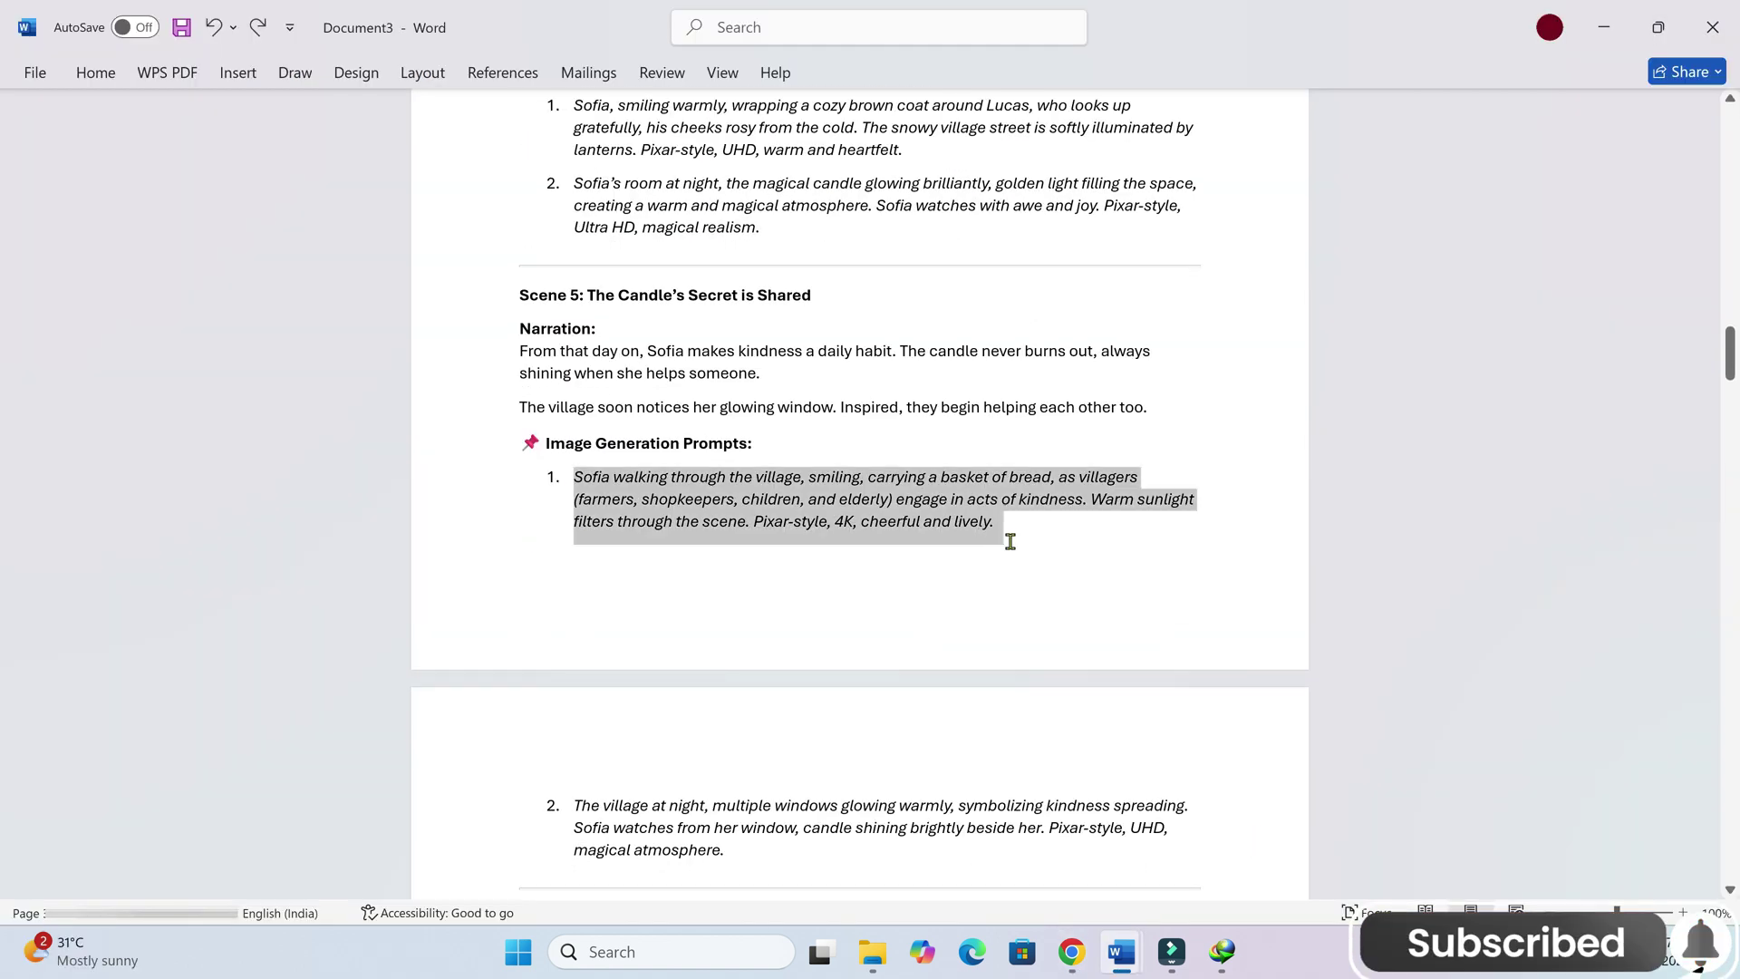
left_click(1072, 952)
key("BackSpace")
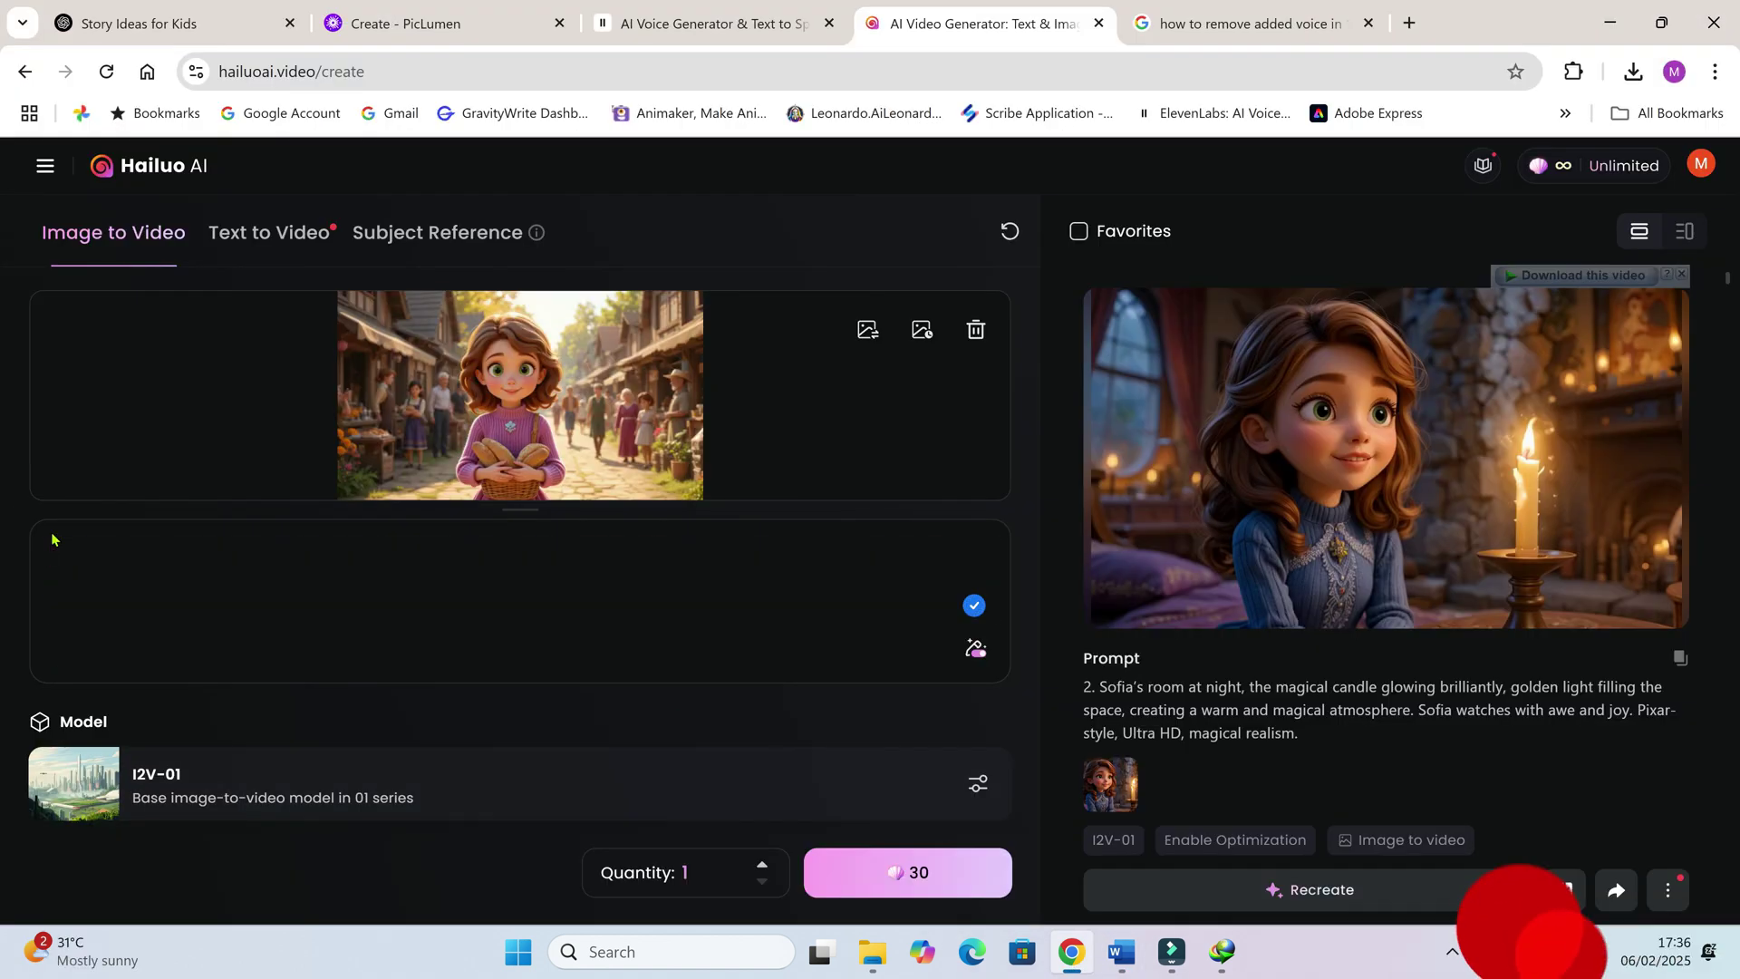
type("1. Sofia walking through the village, smiling, carrying a basket of bread, as villagers (farmers, shopkeepers, children, and elderly) engage in acts of kindness. Warm sunlight filters through the scene. Pixar-style, 4K, cheerful and lively.")
left_click(932, 875)
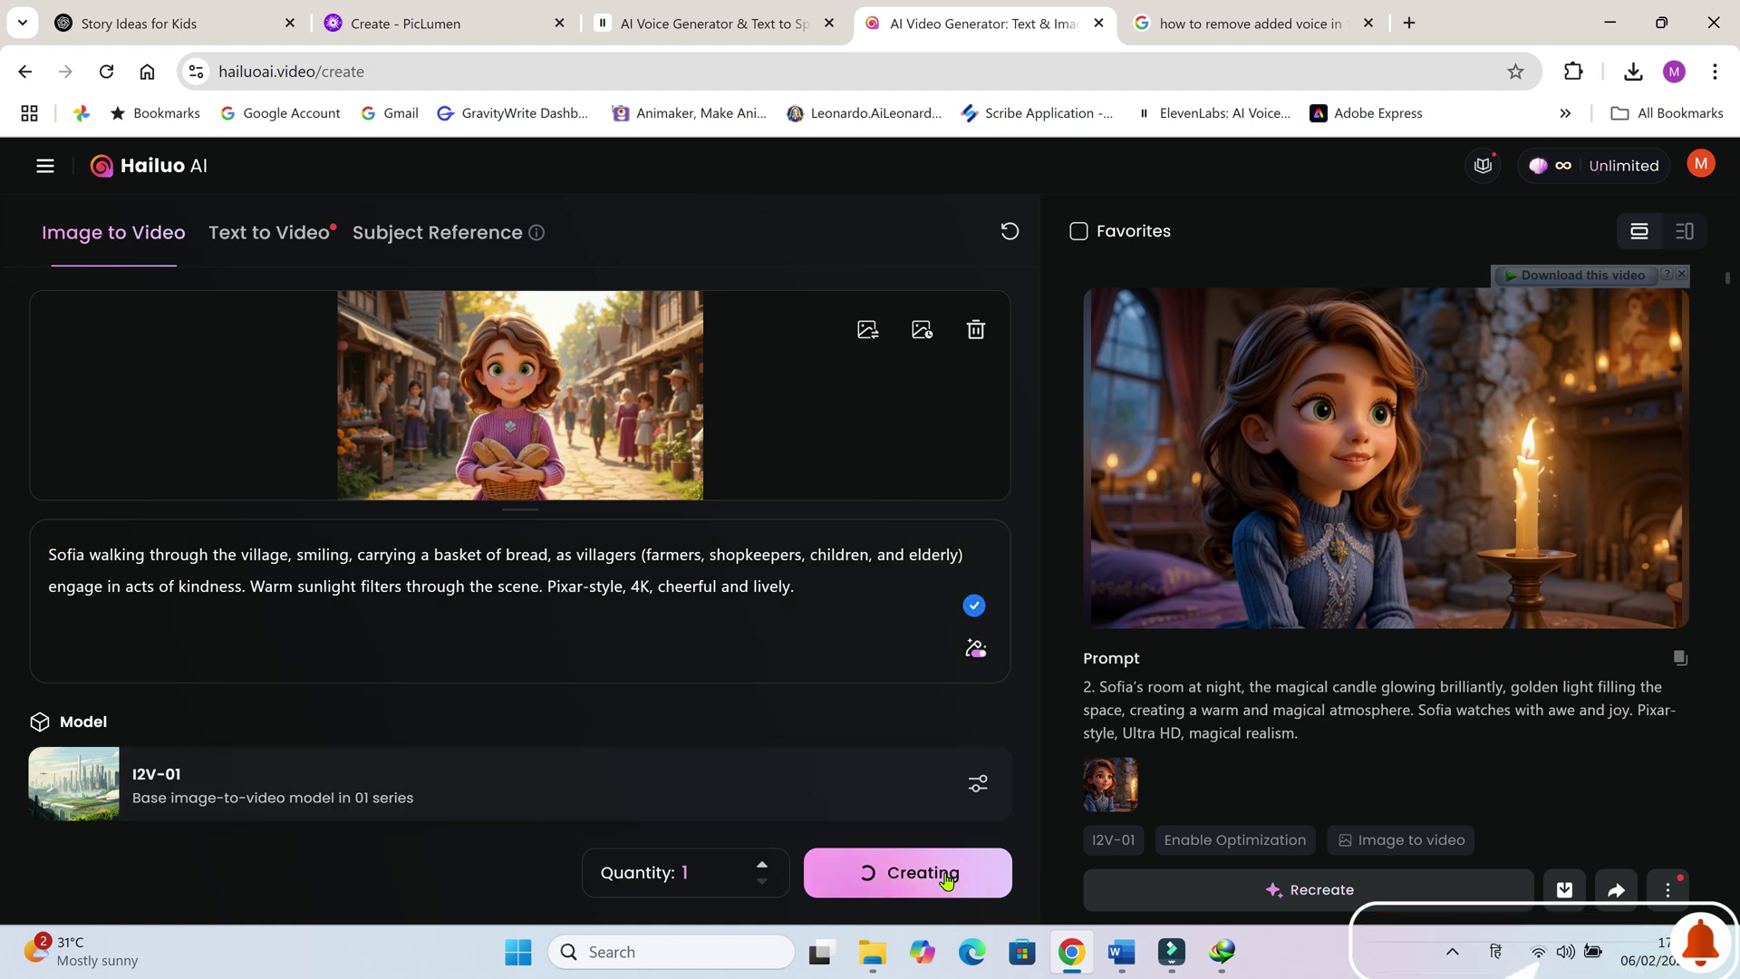
Step: Download the village bread-basket video as 'sc5 img 1b'
left_click(1457, 517)
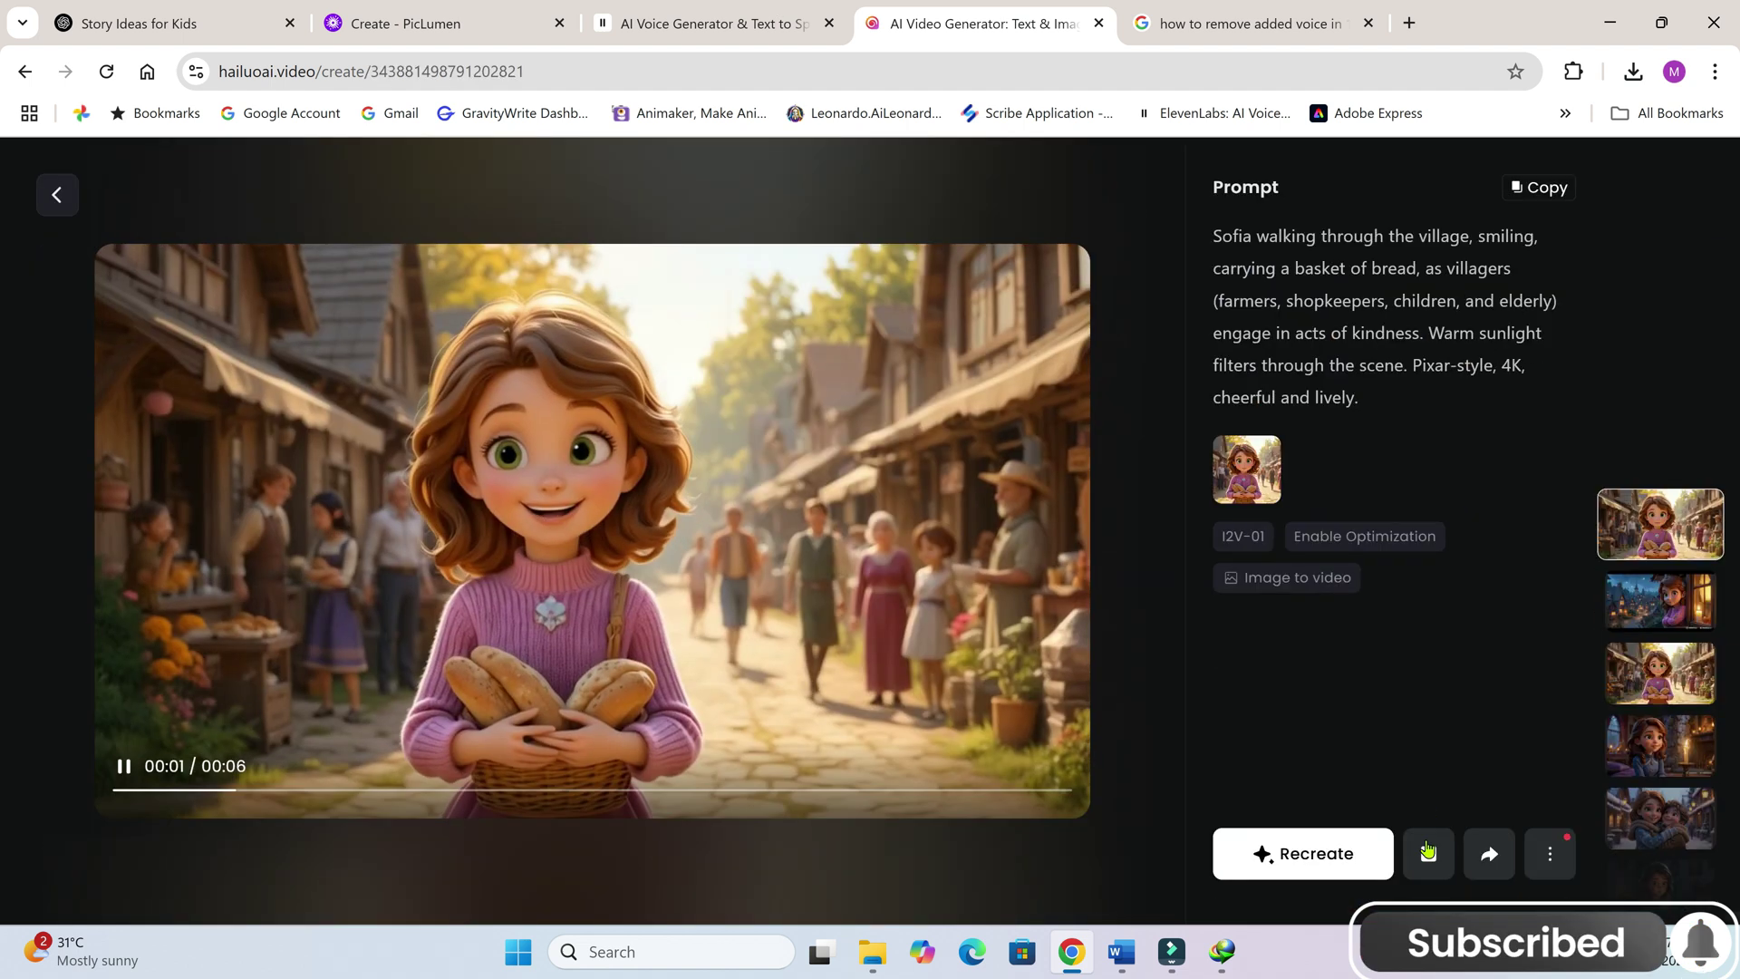
left_click(1584, 274)
type("sc5 img 1b")
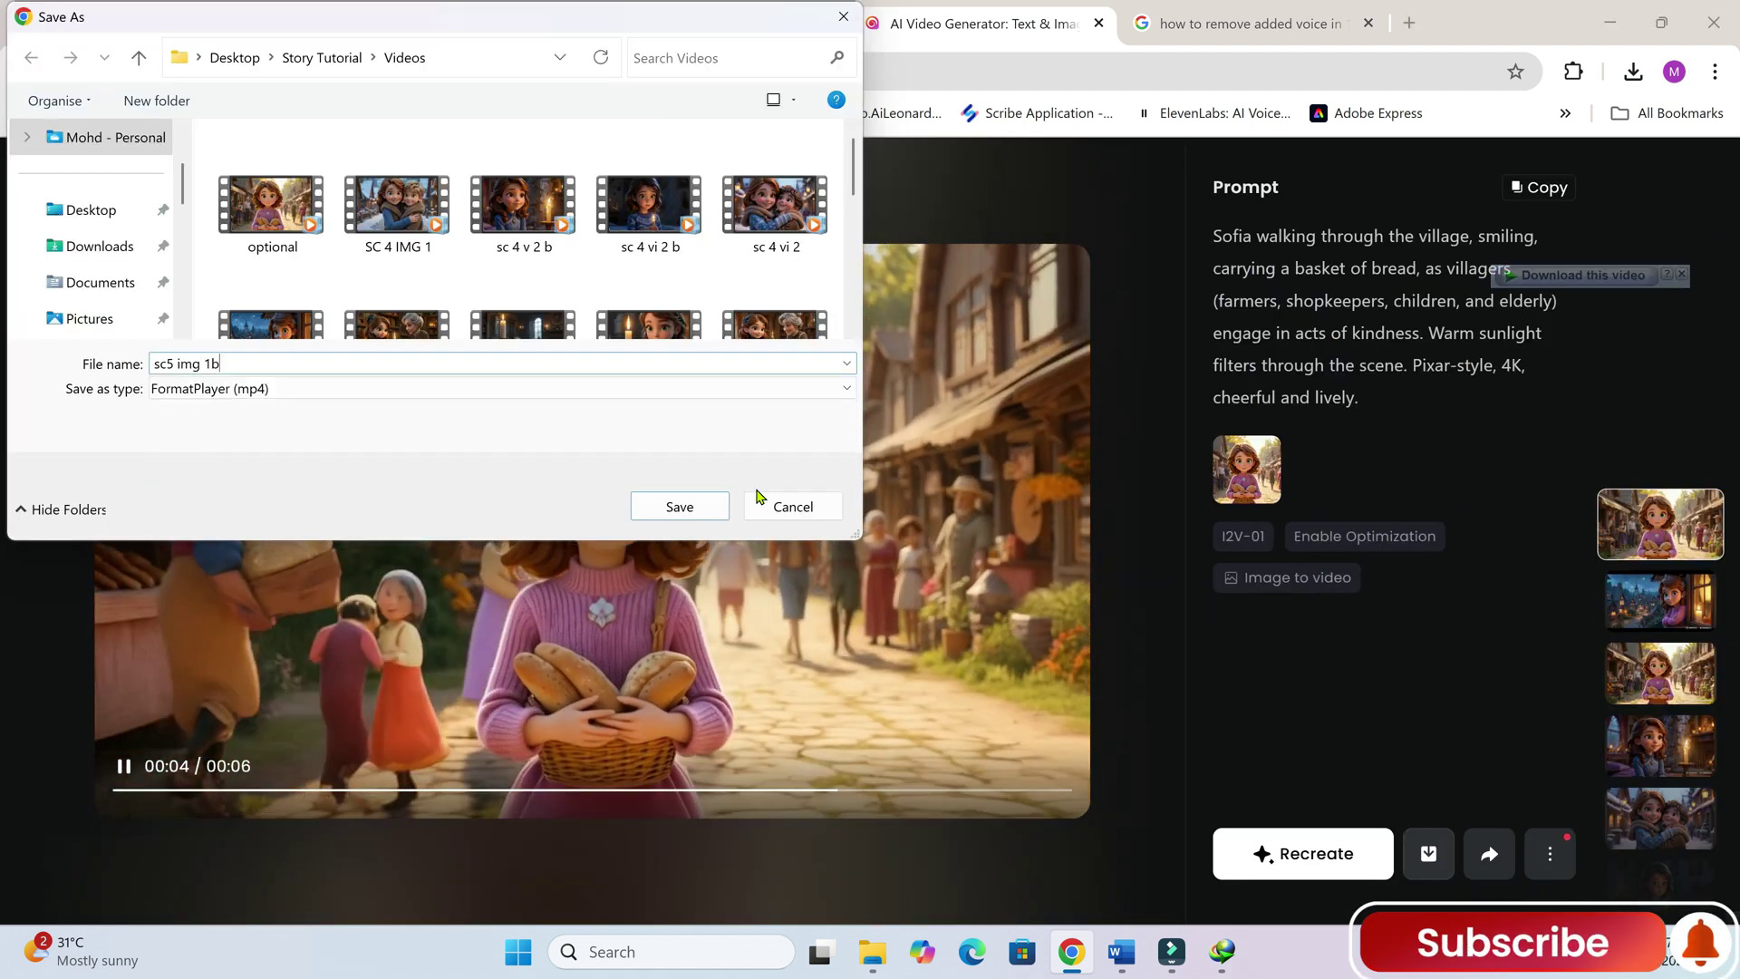
key("Return")
left_click(57, 196)
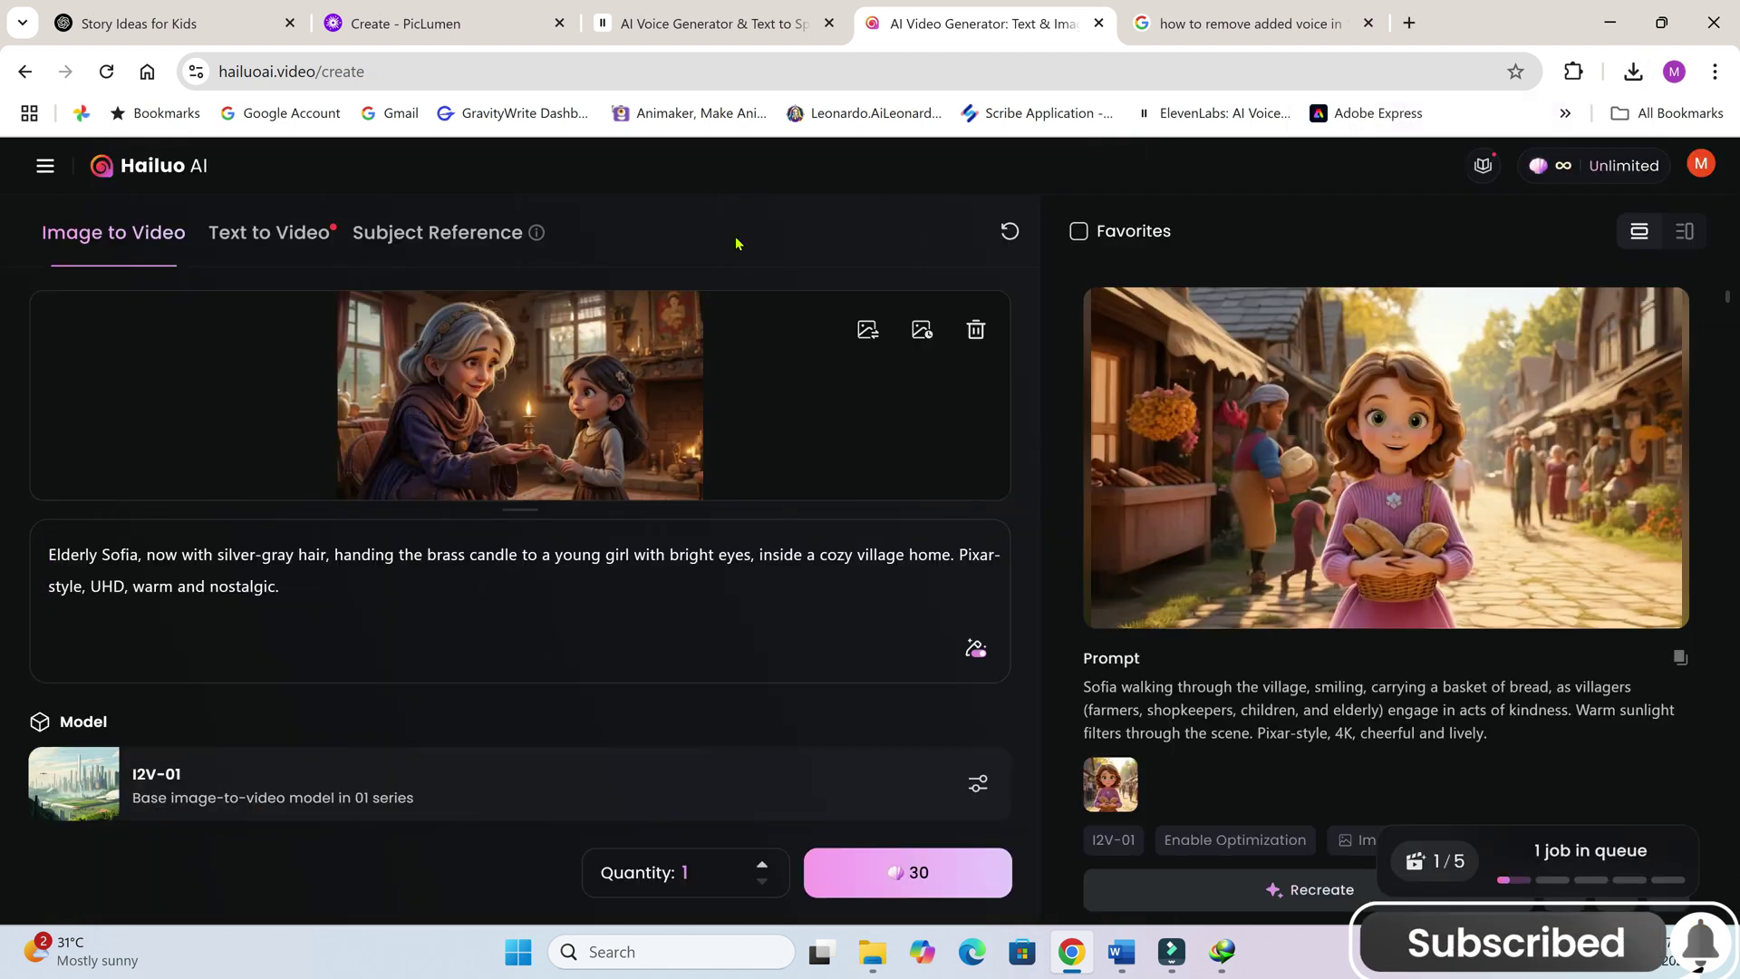
Step: Download the second girl-with-candle image from PicLumen as 'sc6 img 2b' into the Images folder
left_click(485, 27)
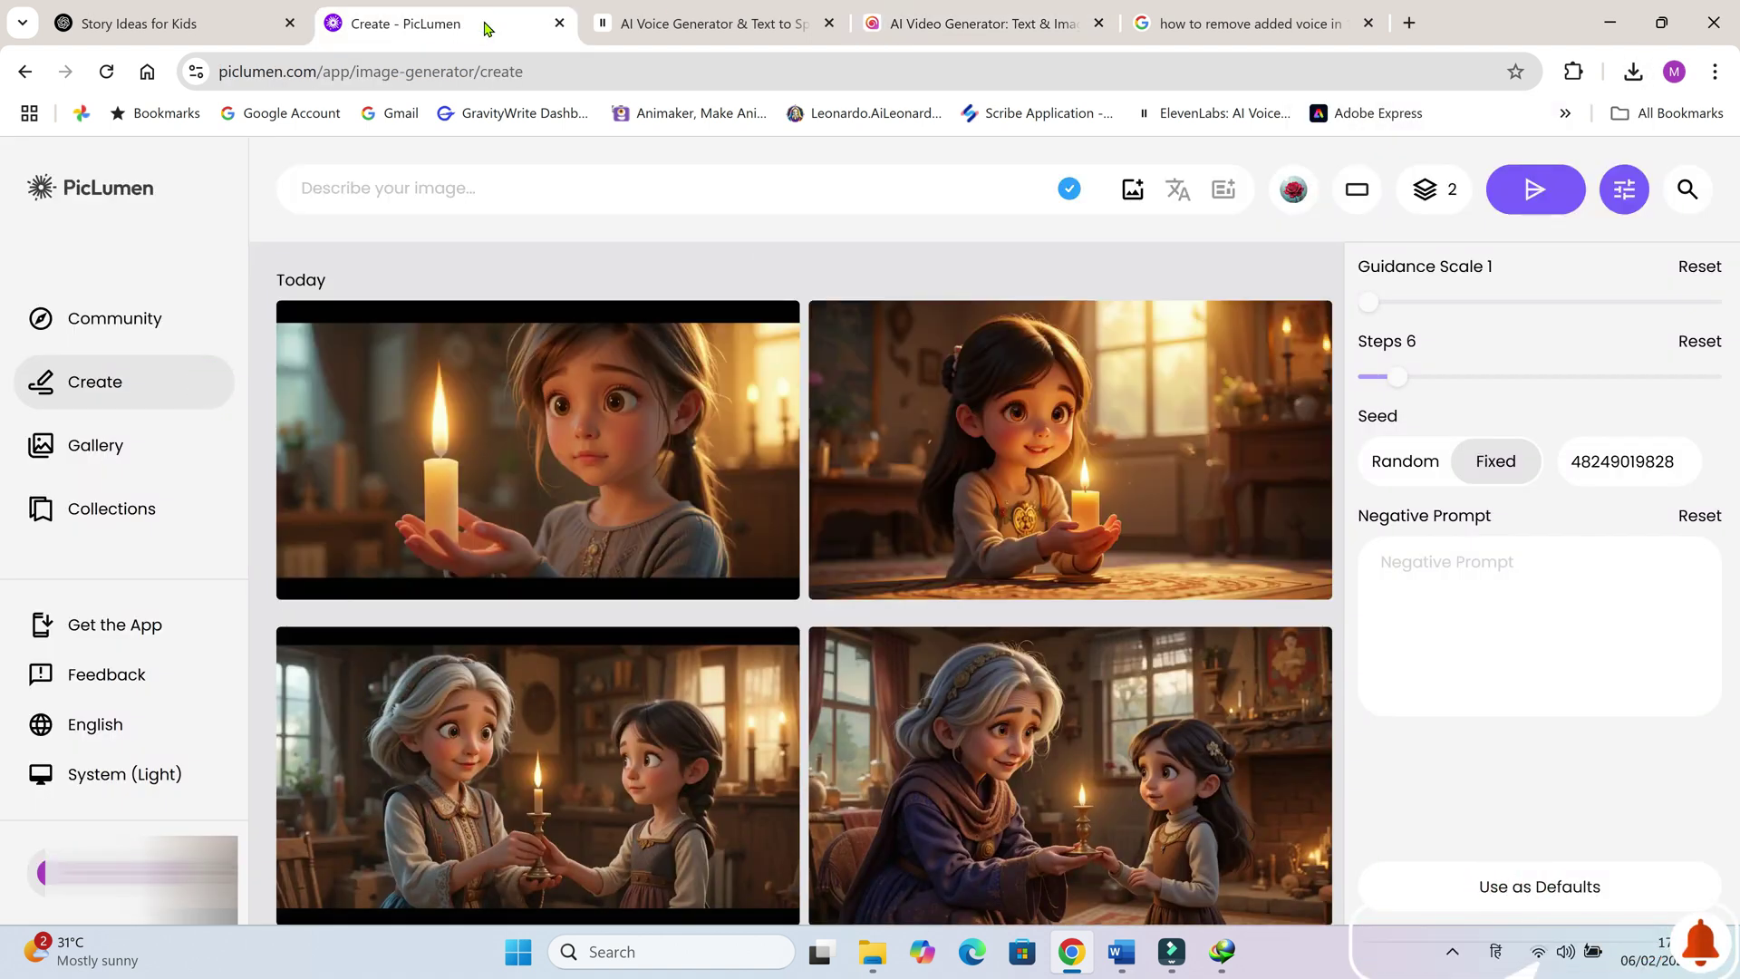
left_click(1266, 571)
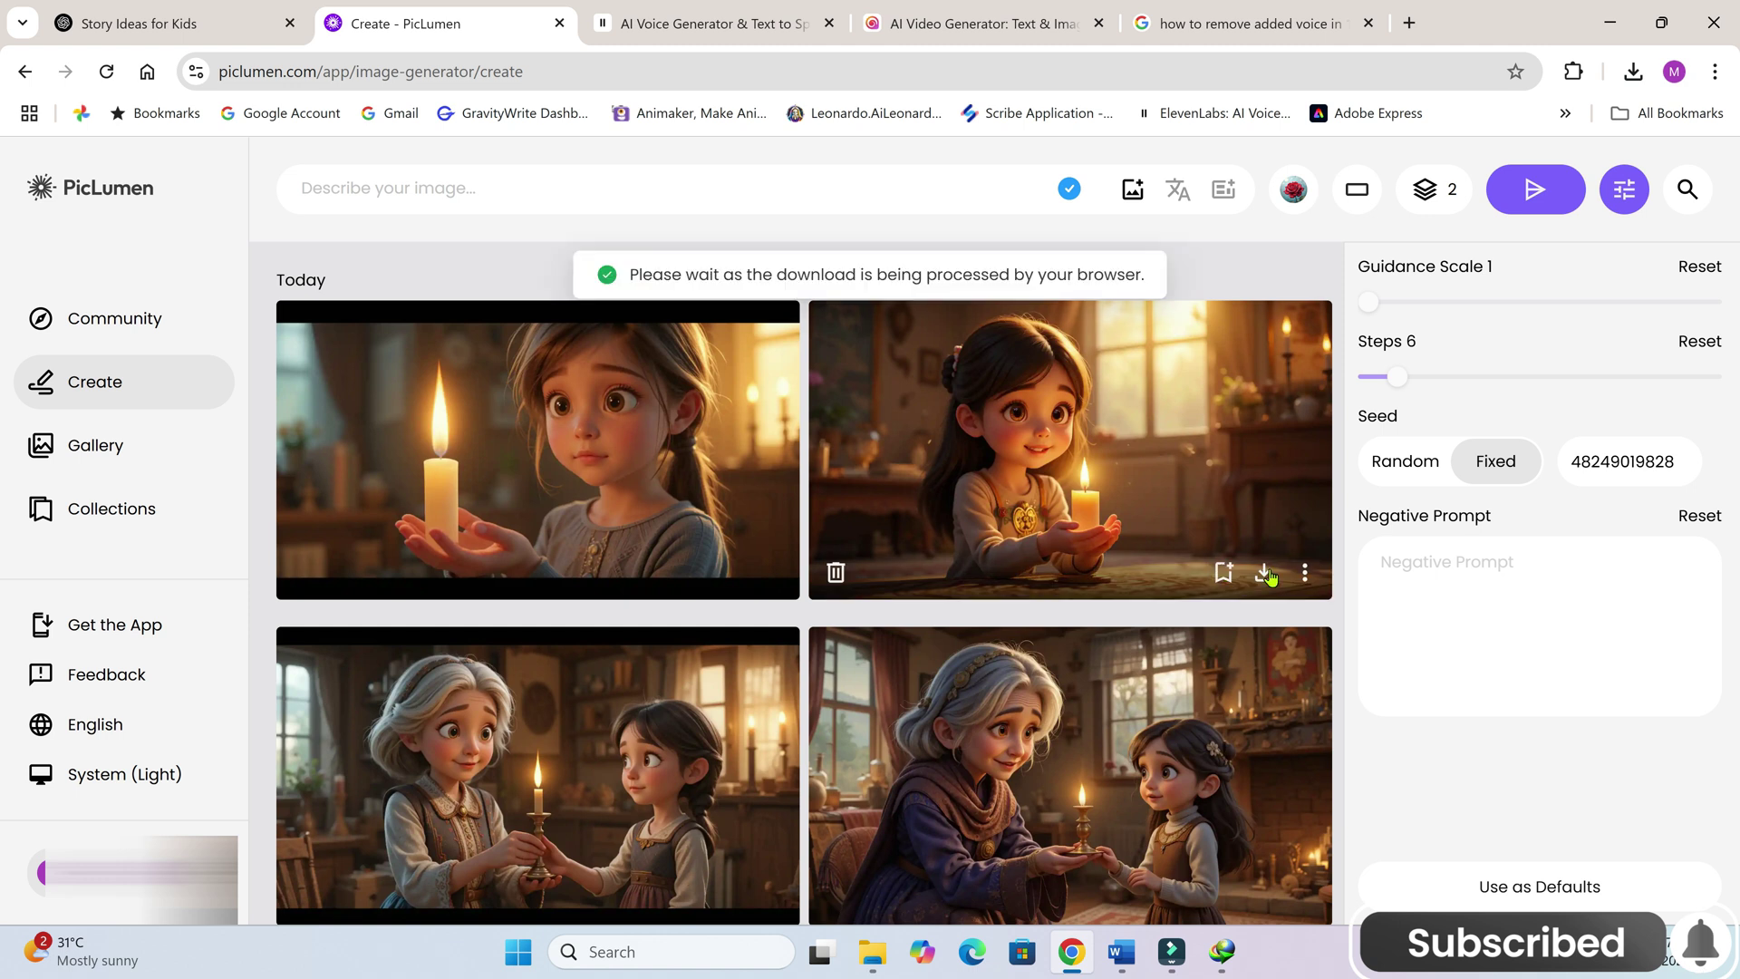
double_click(261, 203)
type("sc6 img 2b")
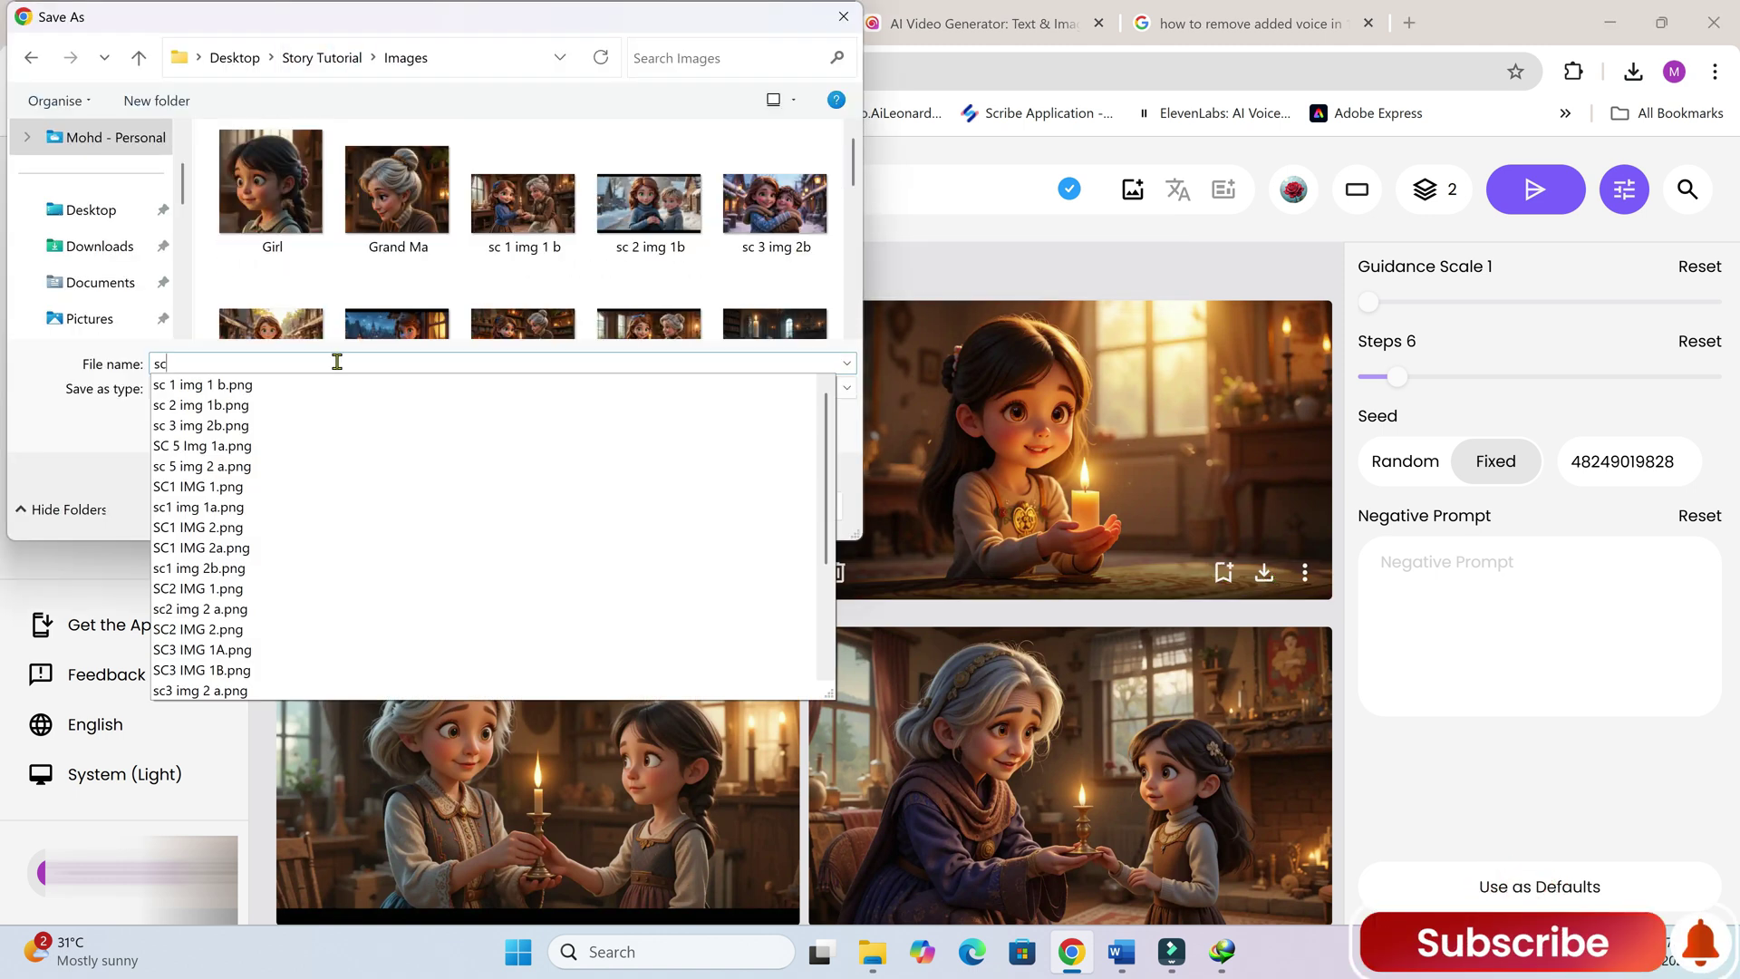
left_click(659, 505)
Step: Upload sc6 img 2b in Hailuo AI and paste the magical candle prompt
left_click(979, 23)
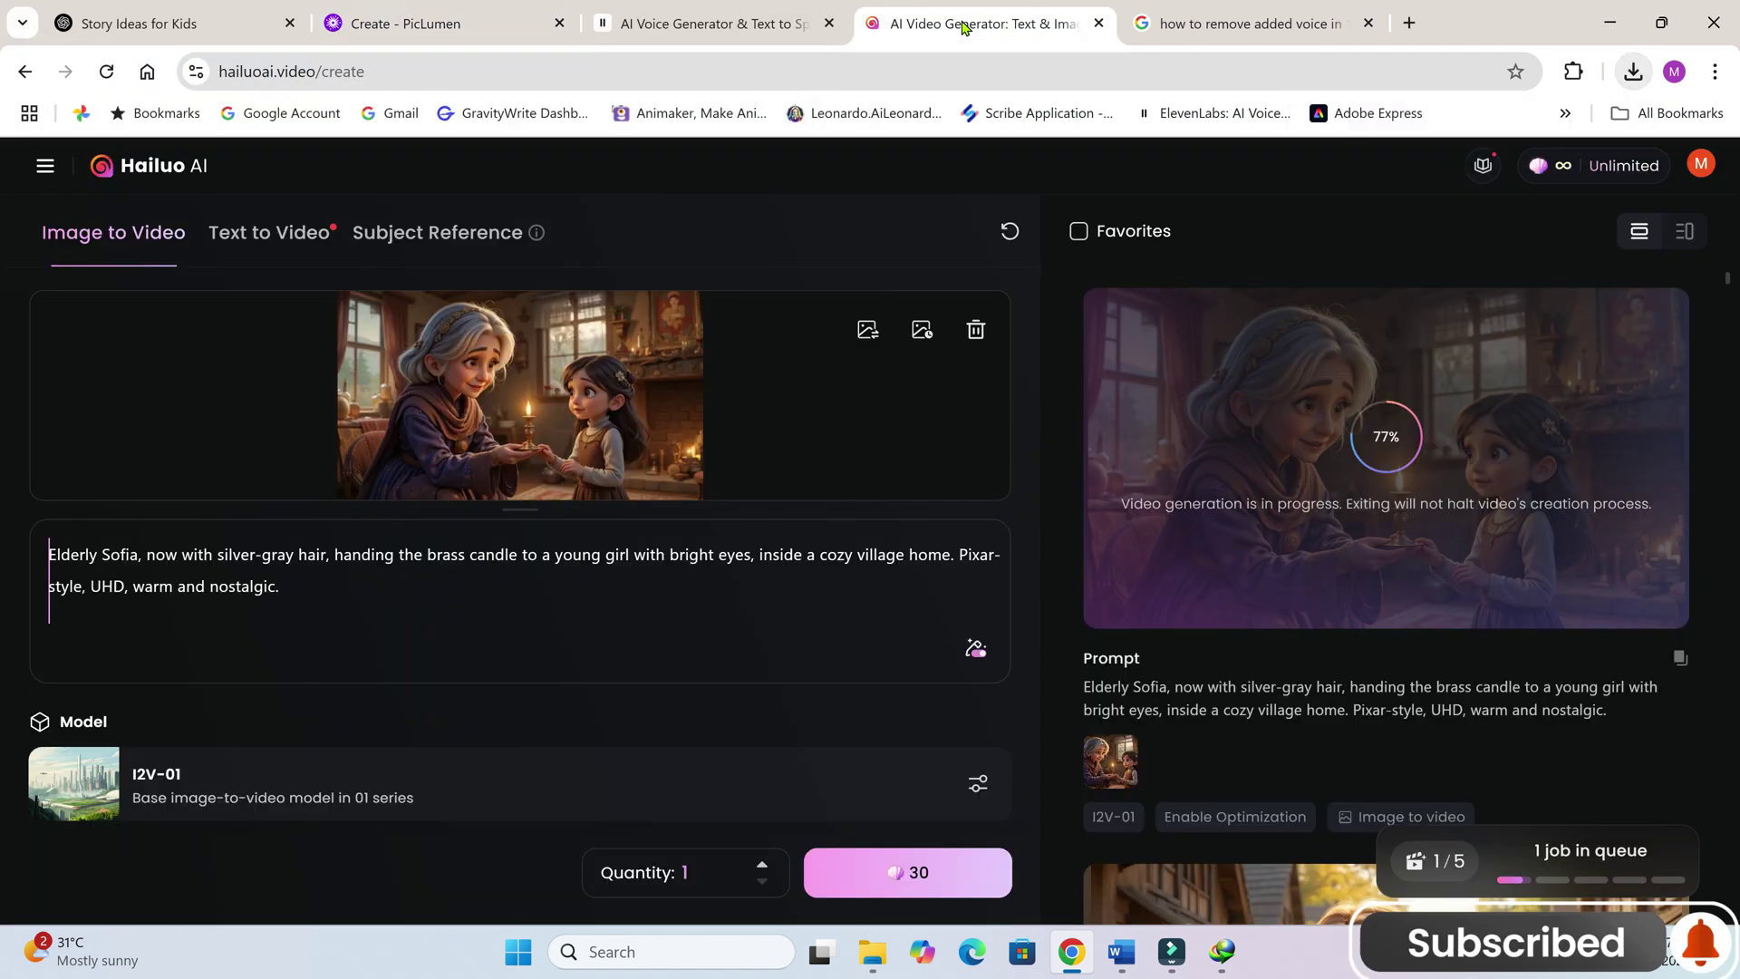
left_click(868, 329)
scroll(516, 272, "down", 3)
left_click(513, 357)
left_click(679, 506)
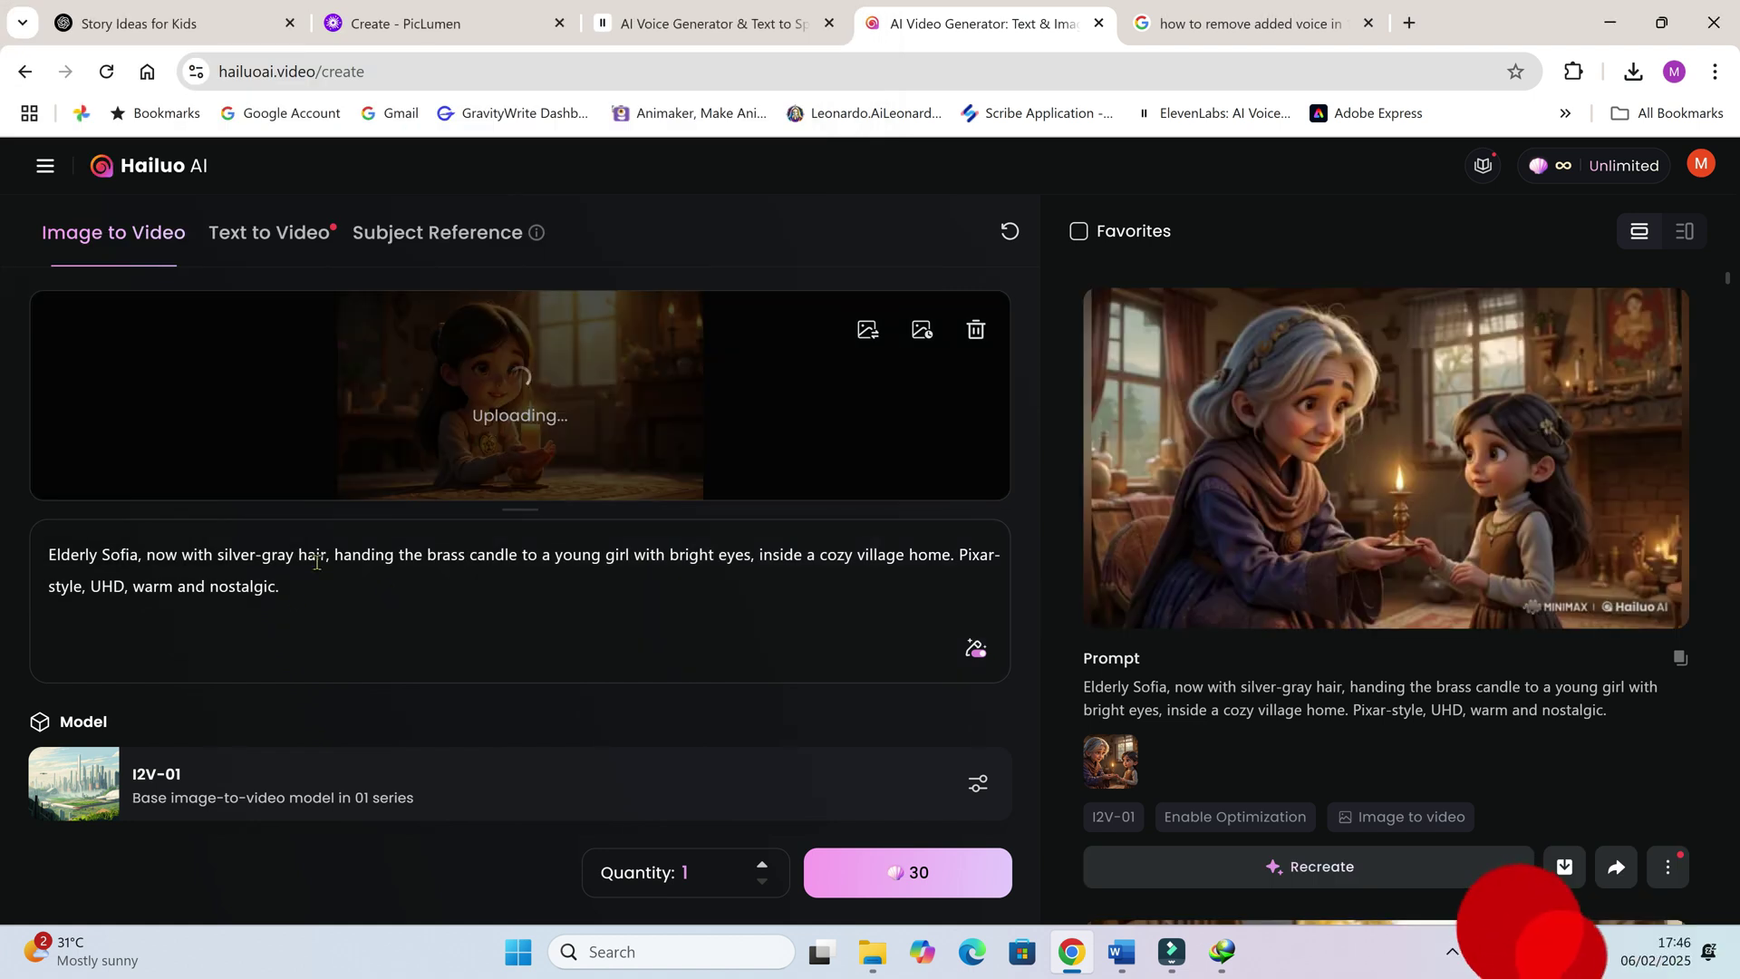
triple_click(52, 553)
type("2. The magical candle glowing as it sits in the young girl’s hands, symbolizing the continuation of kindness. Warm golden light fills the room. Pixar-style, Ultra HD, soft and heartfelt.")
left_click(907, 872)
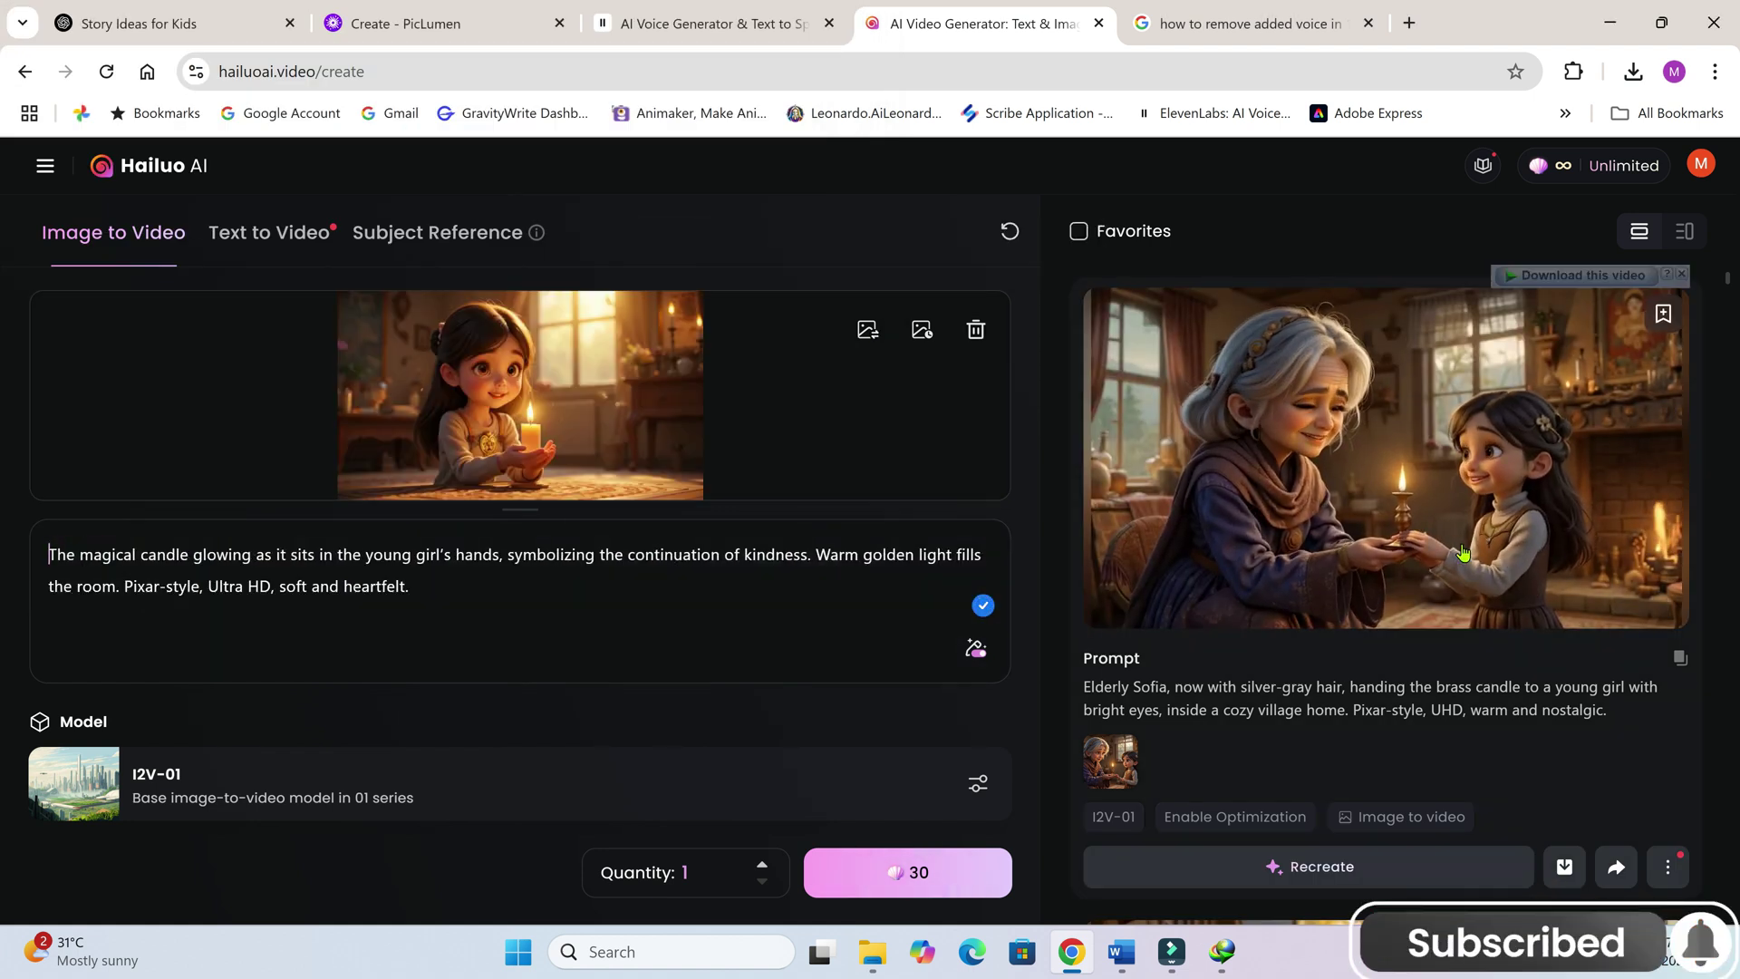
Step: Save the elderly Sofia video as 'sc6 img 2b' in the Videos folder, then generate the candle video
left_click(1564, 867)
left_click(321, 58)
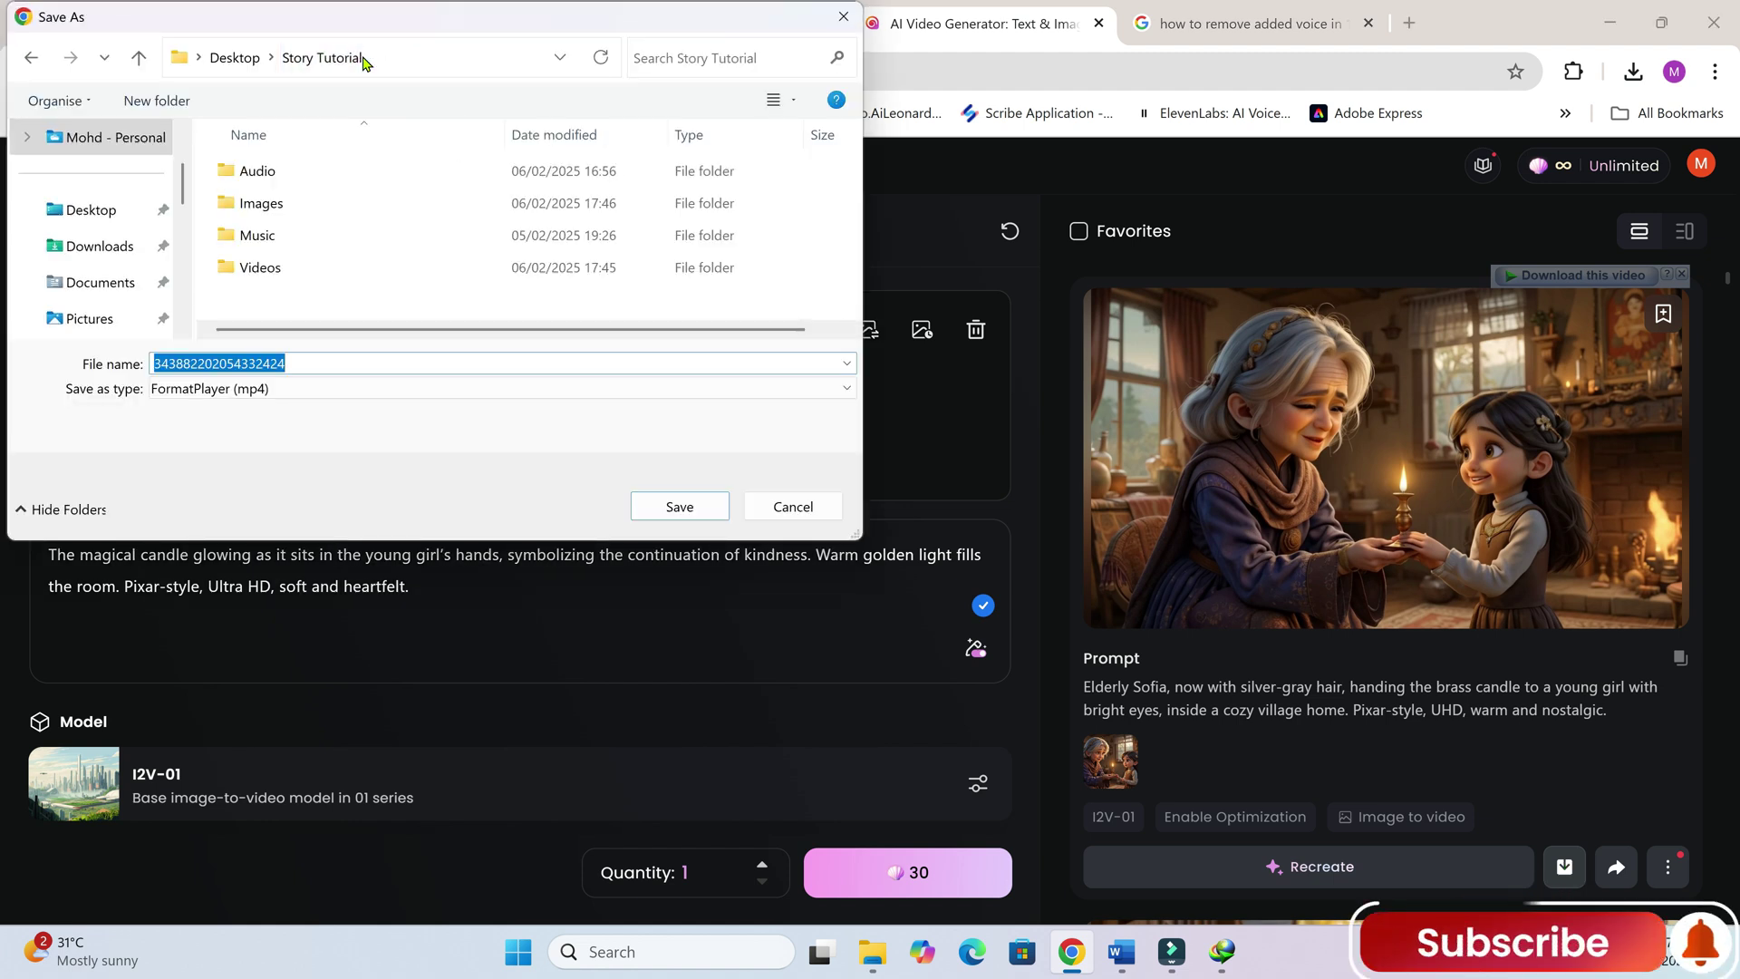
double_click(271, 264)
type("sc6 img 2b")
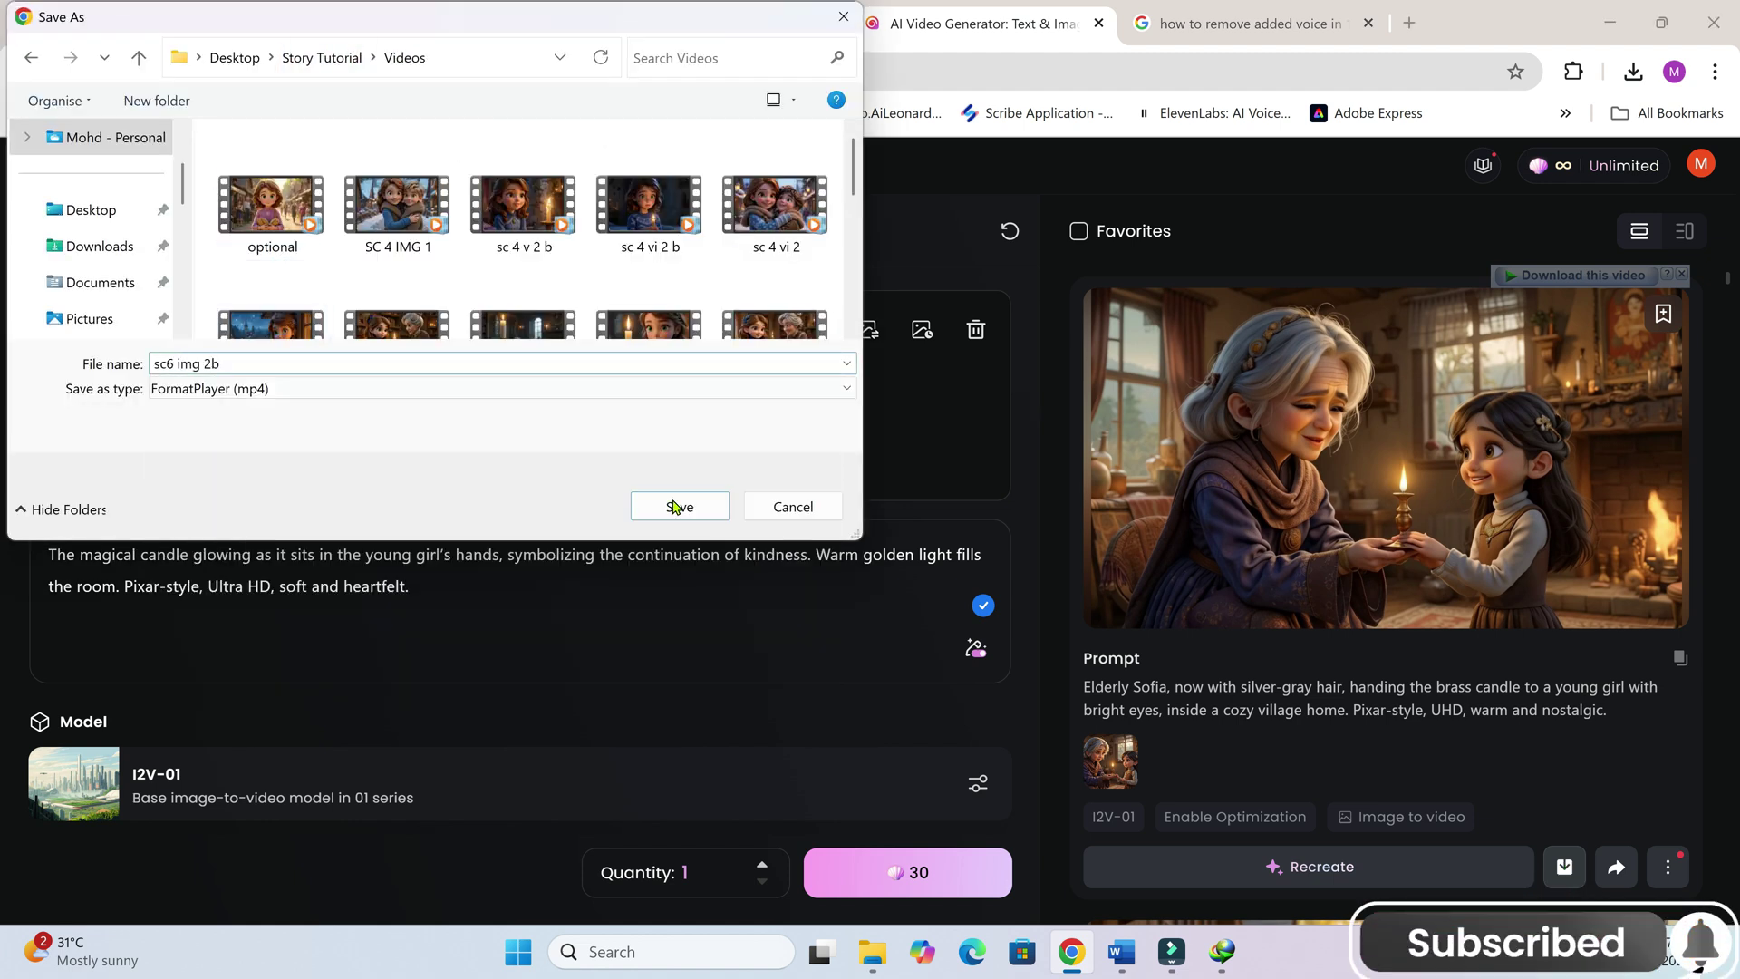
left_click(677, 507)
left_click(952, 871)
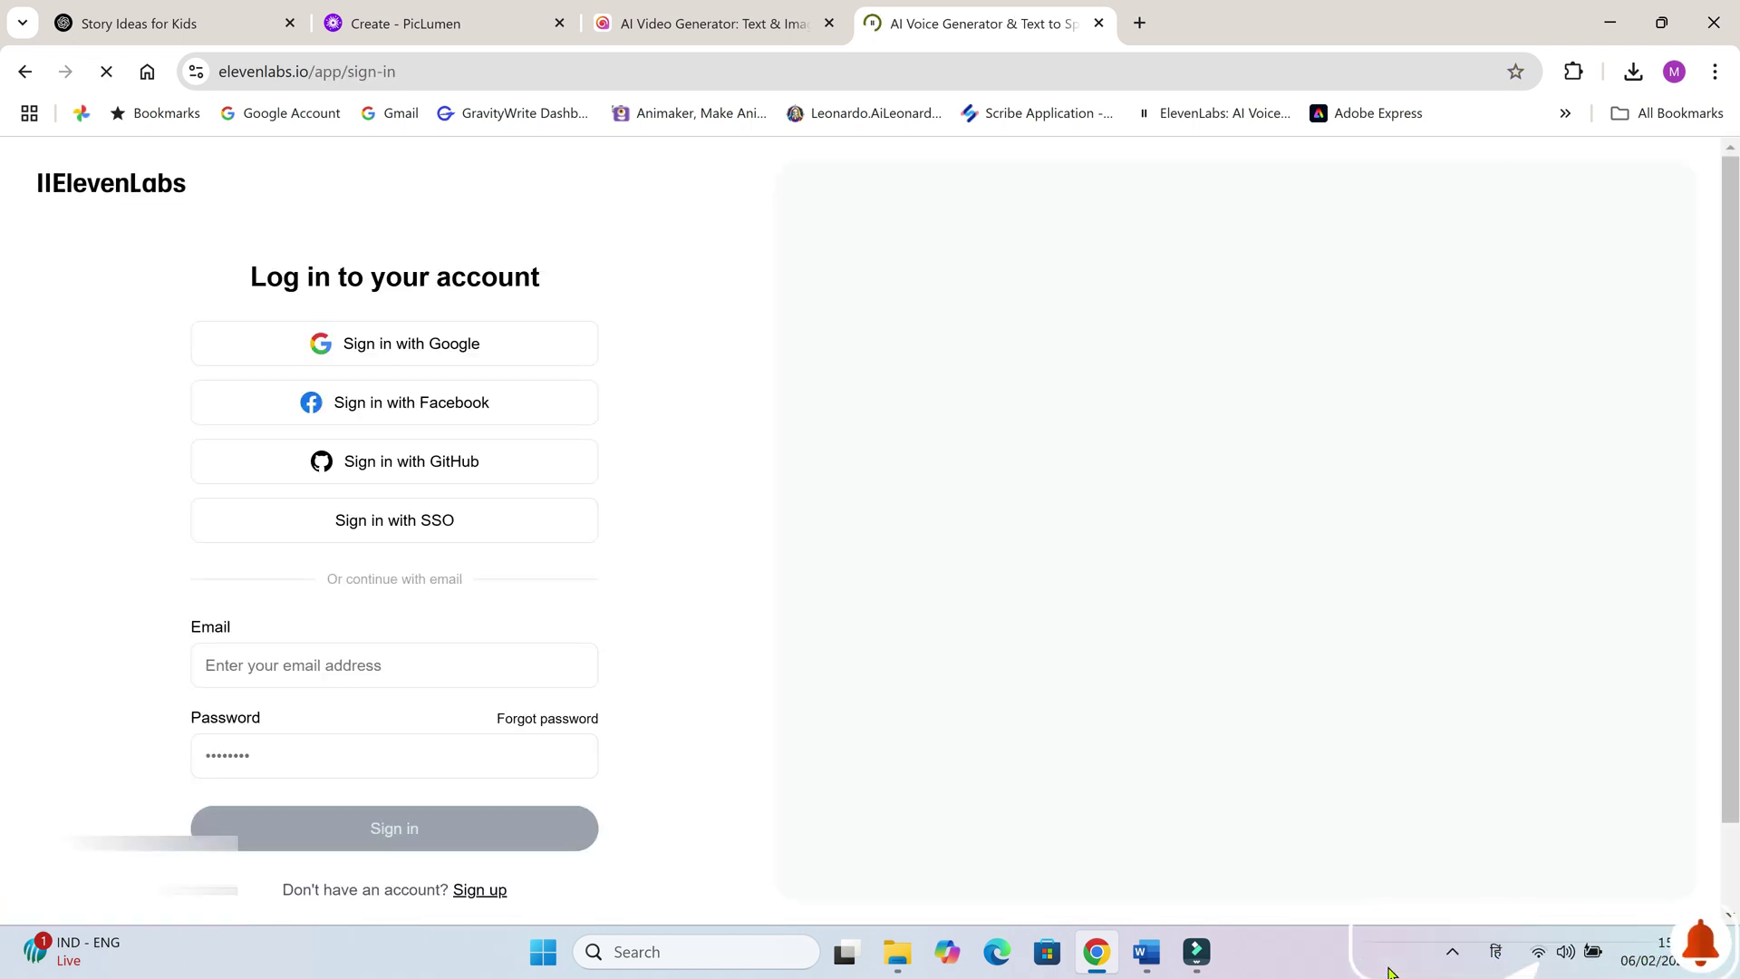
Step: Switch from the Word story script back to the ElevenLabs Text to Speech page
left_click(1146, 951)
mouse_move(1088, 968)
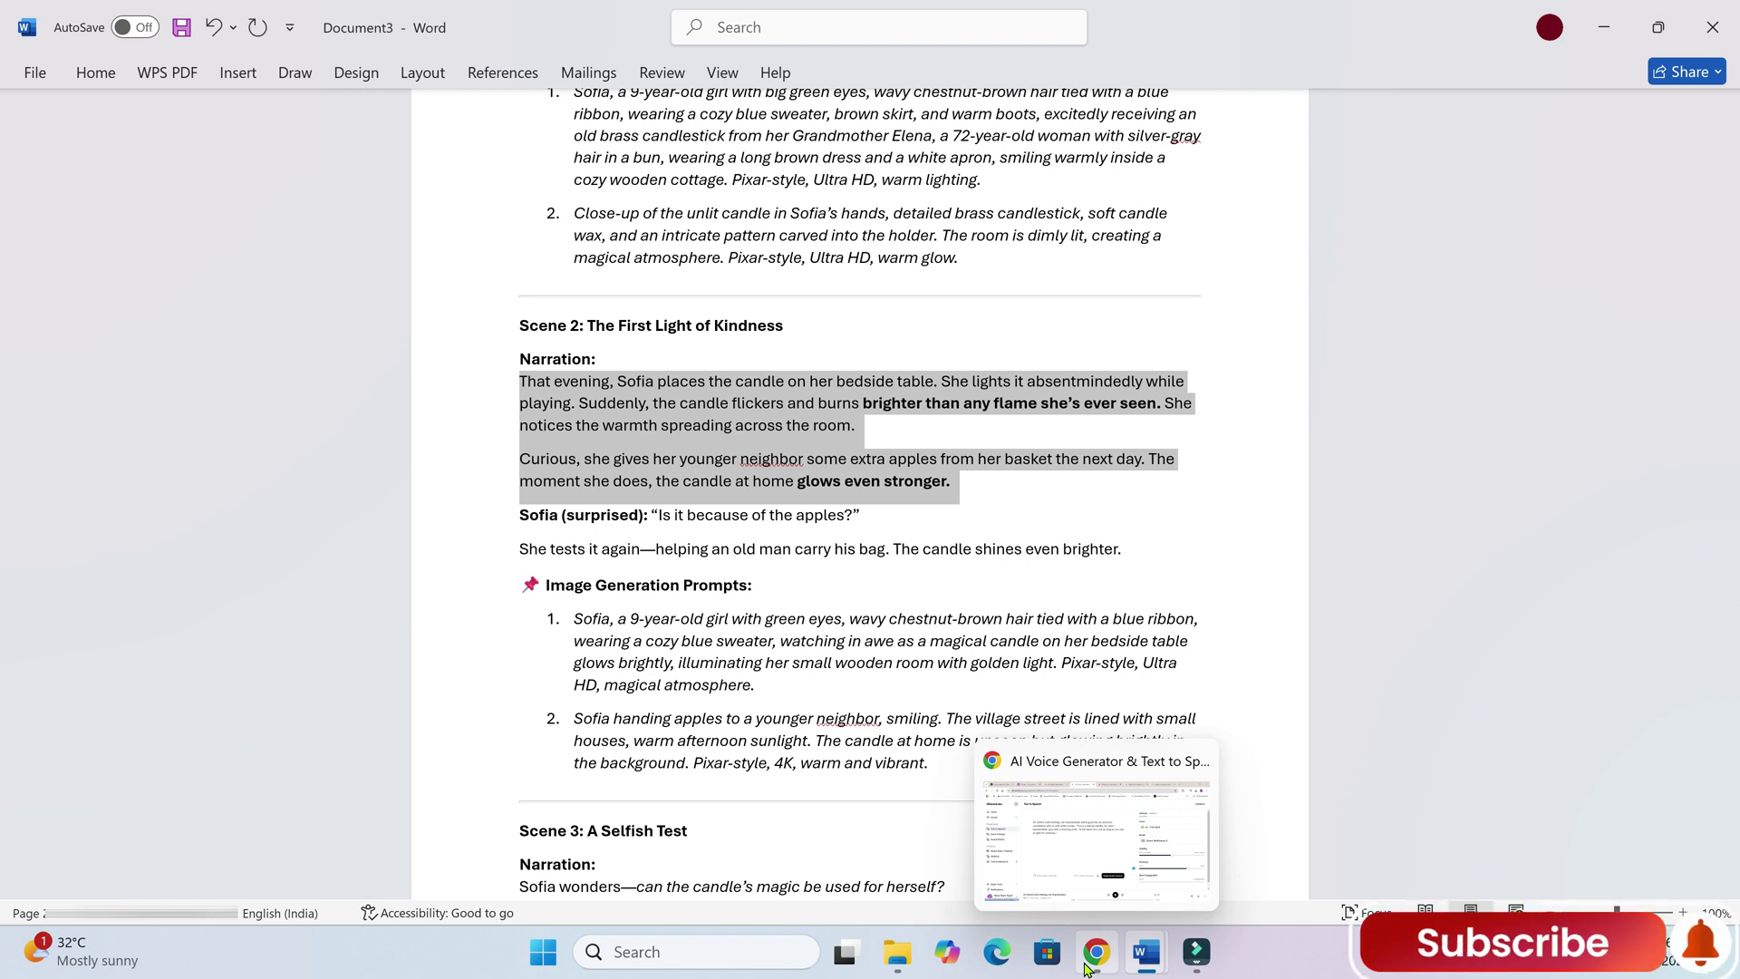
left_click(1087, 968)
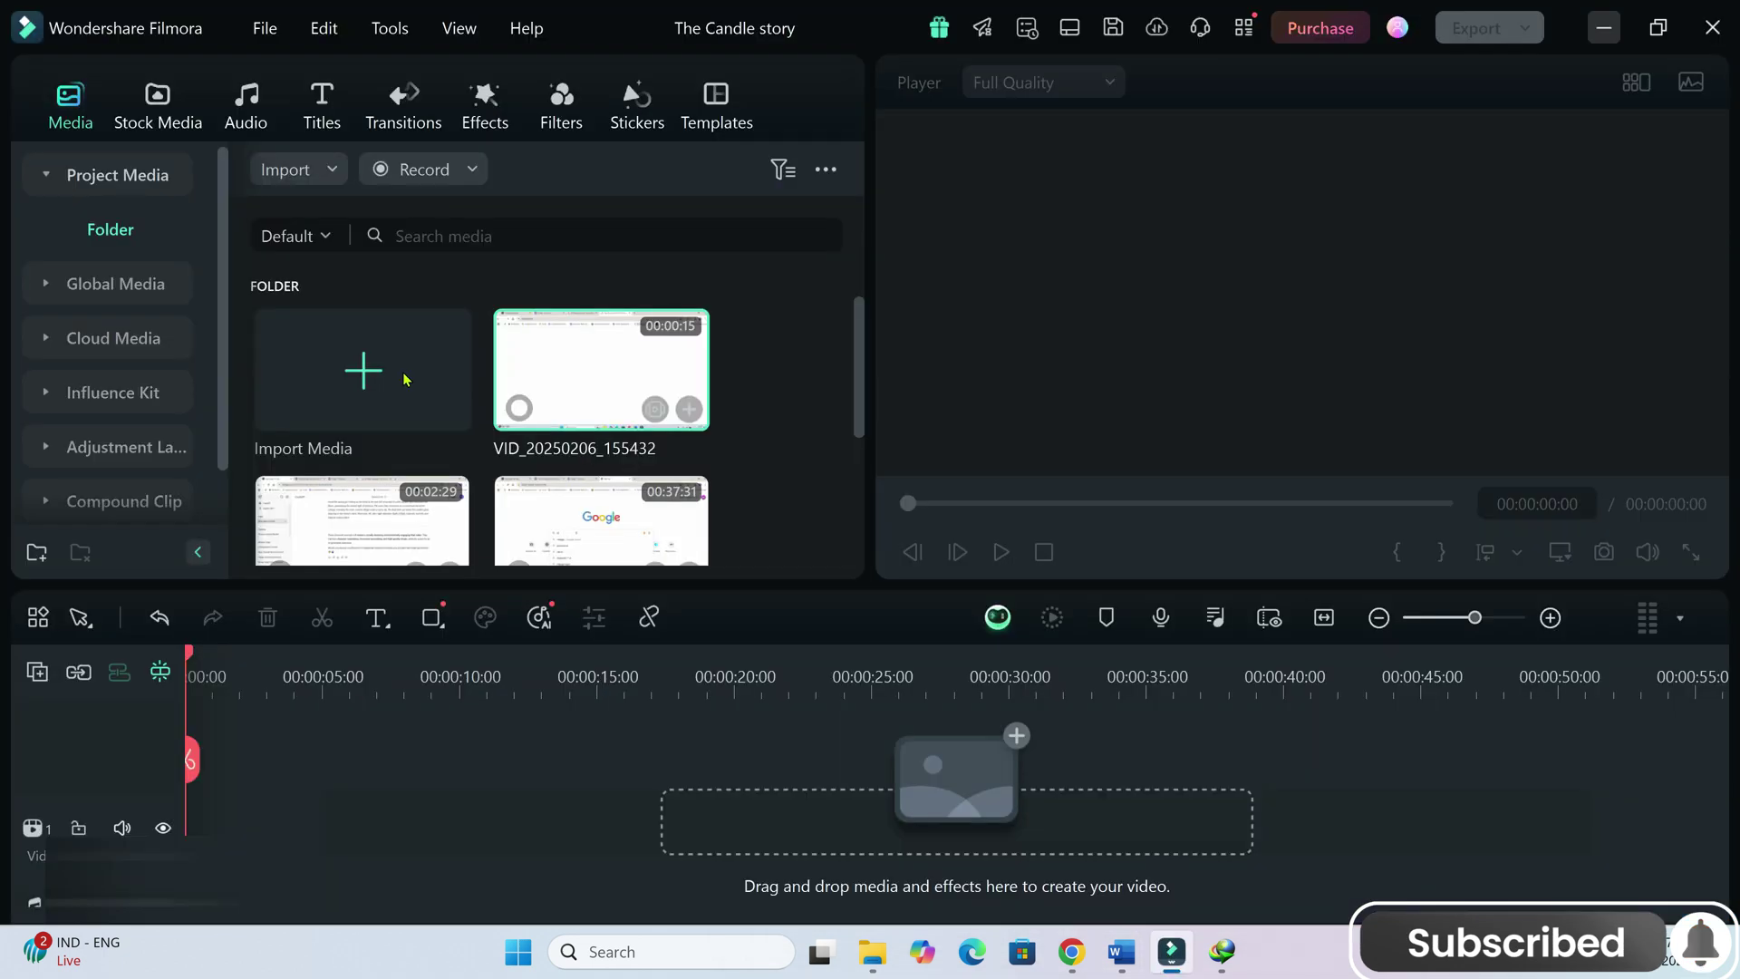
Step: Import every clip from Desktop > Story Tutorial > Videos into Project Media, then deselect them
left_click(362, 379)
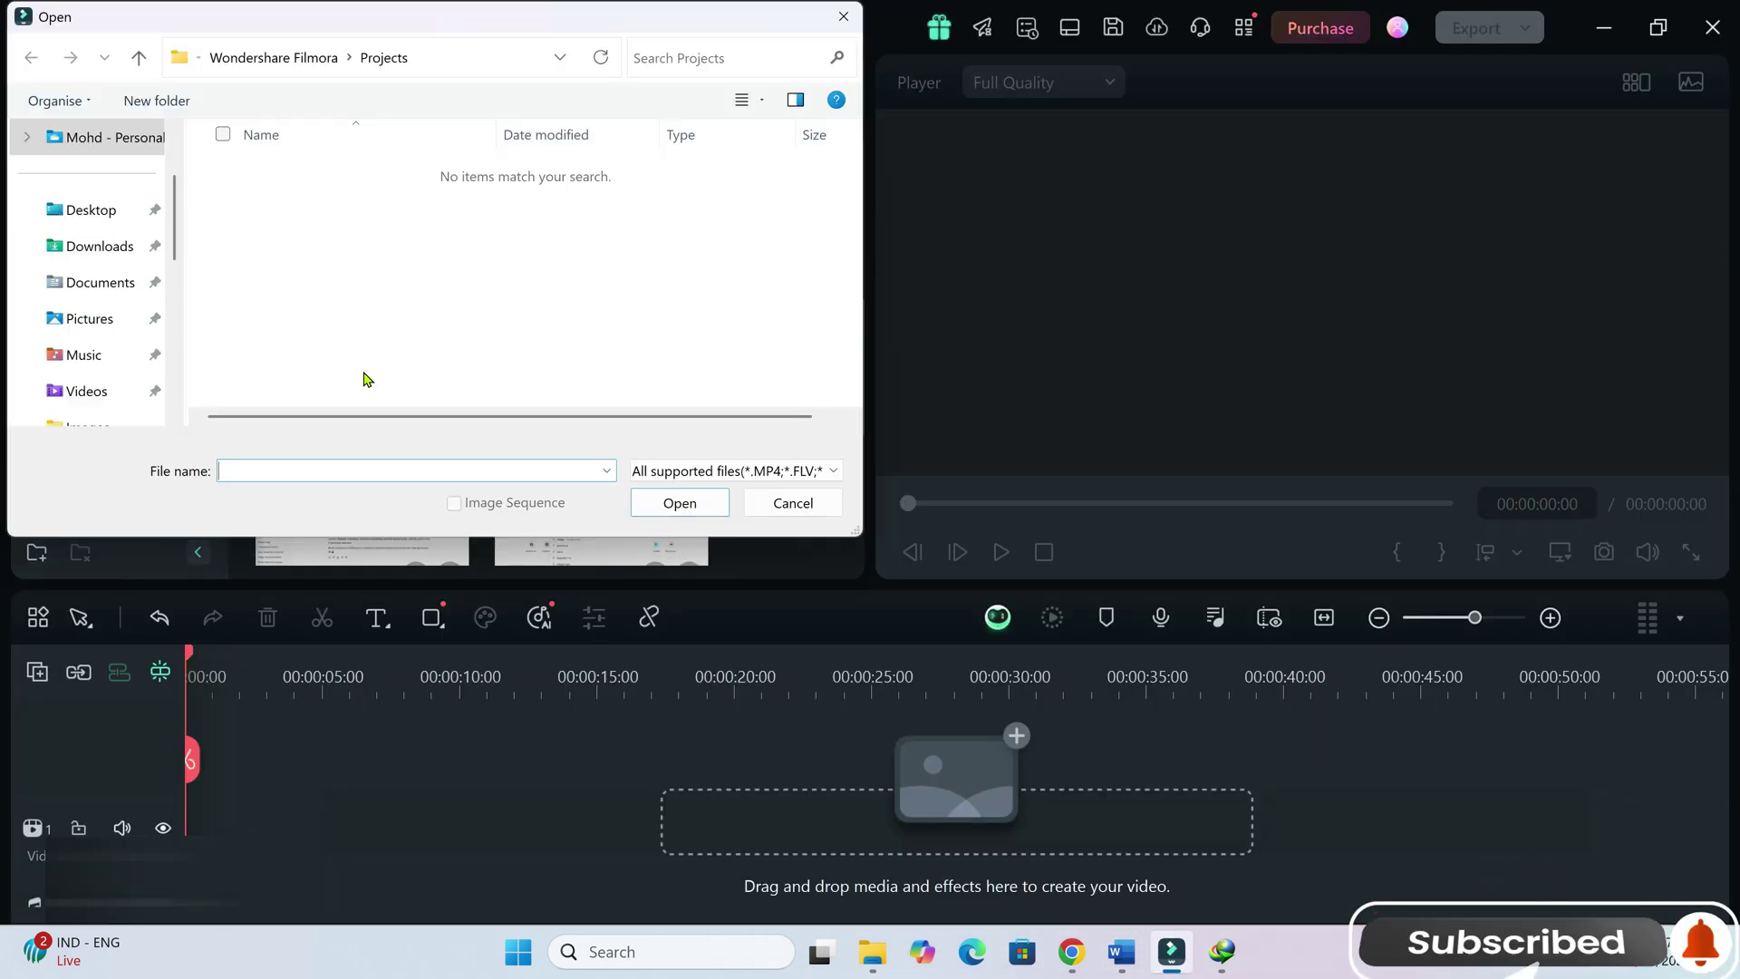
left_click(99, 221)
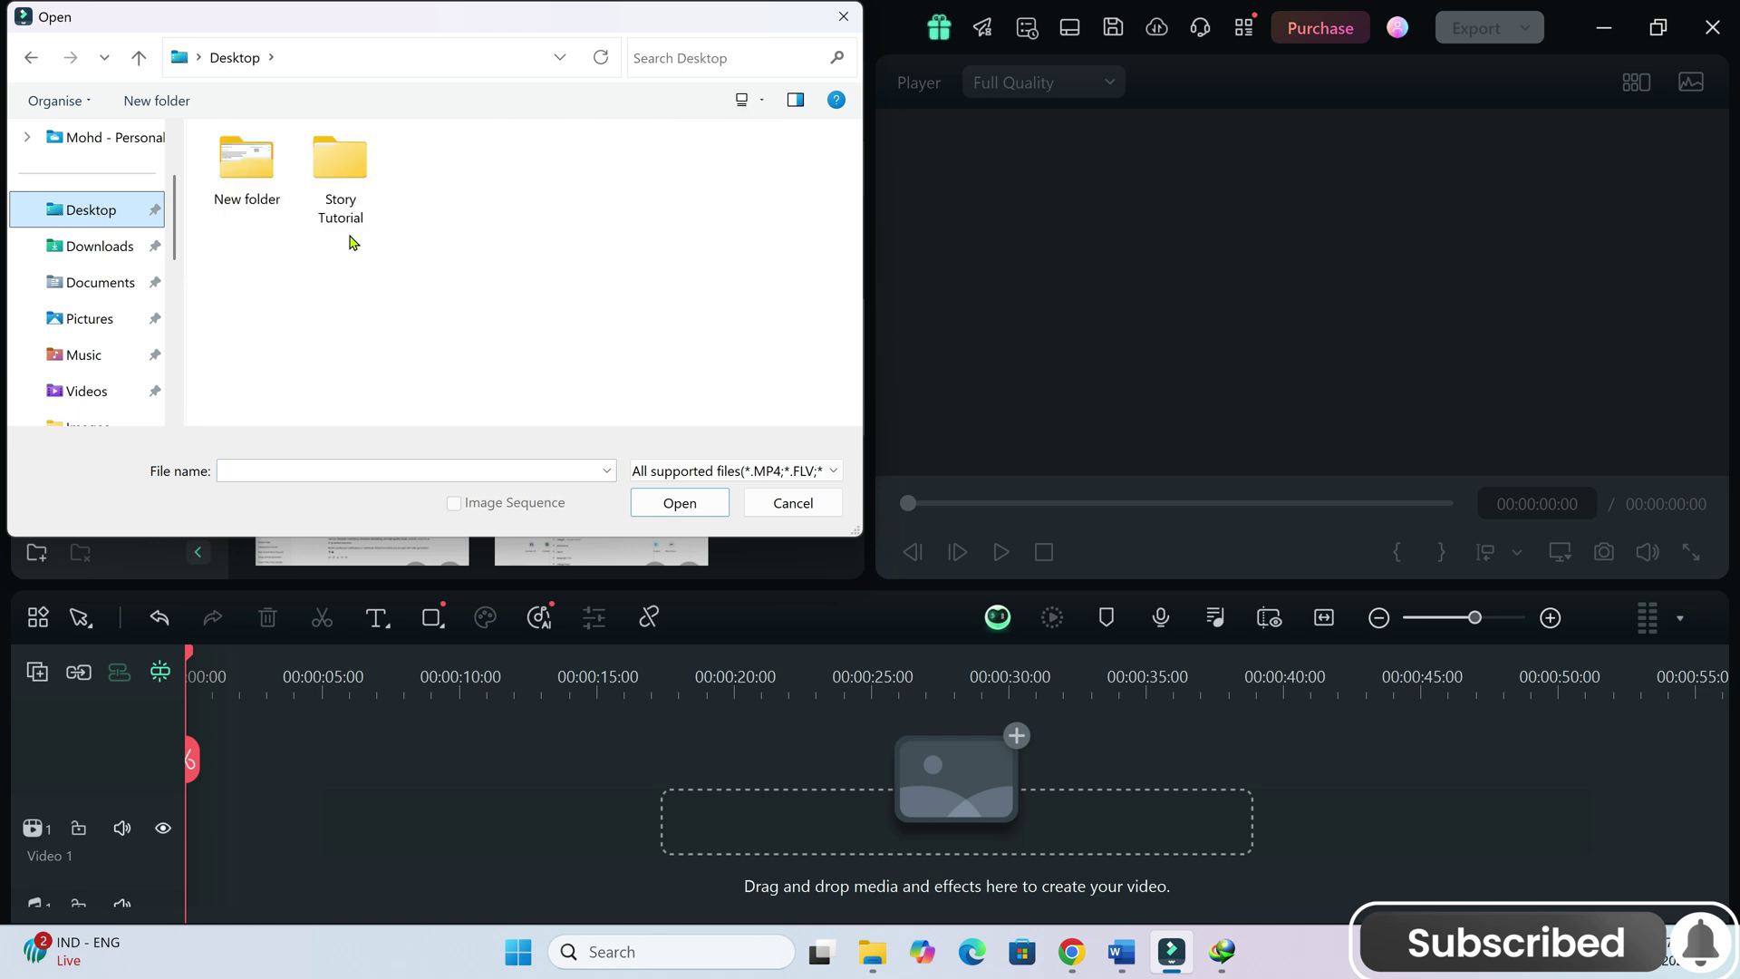
double_click(350, 214)
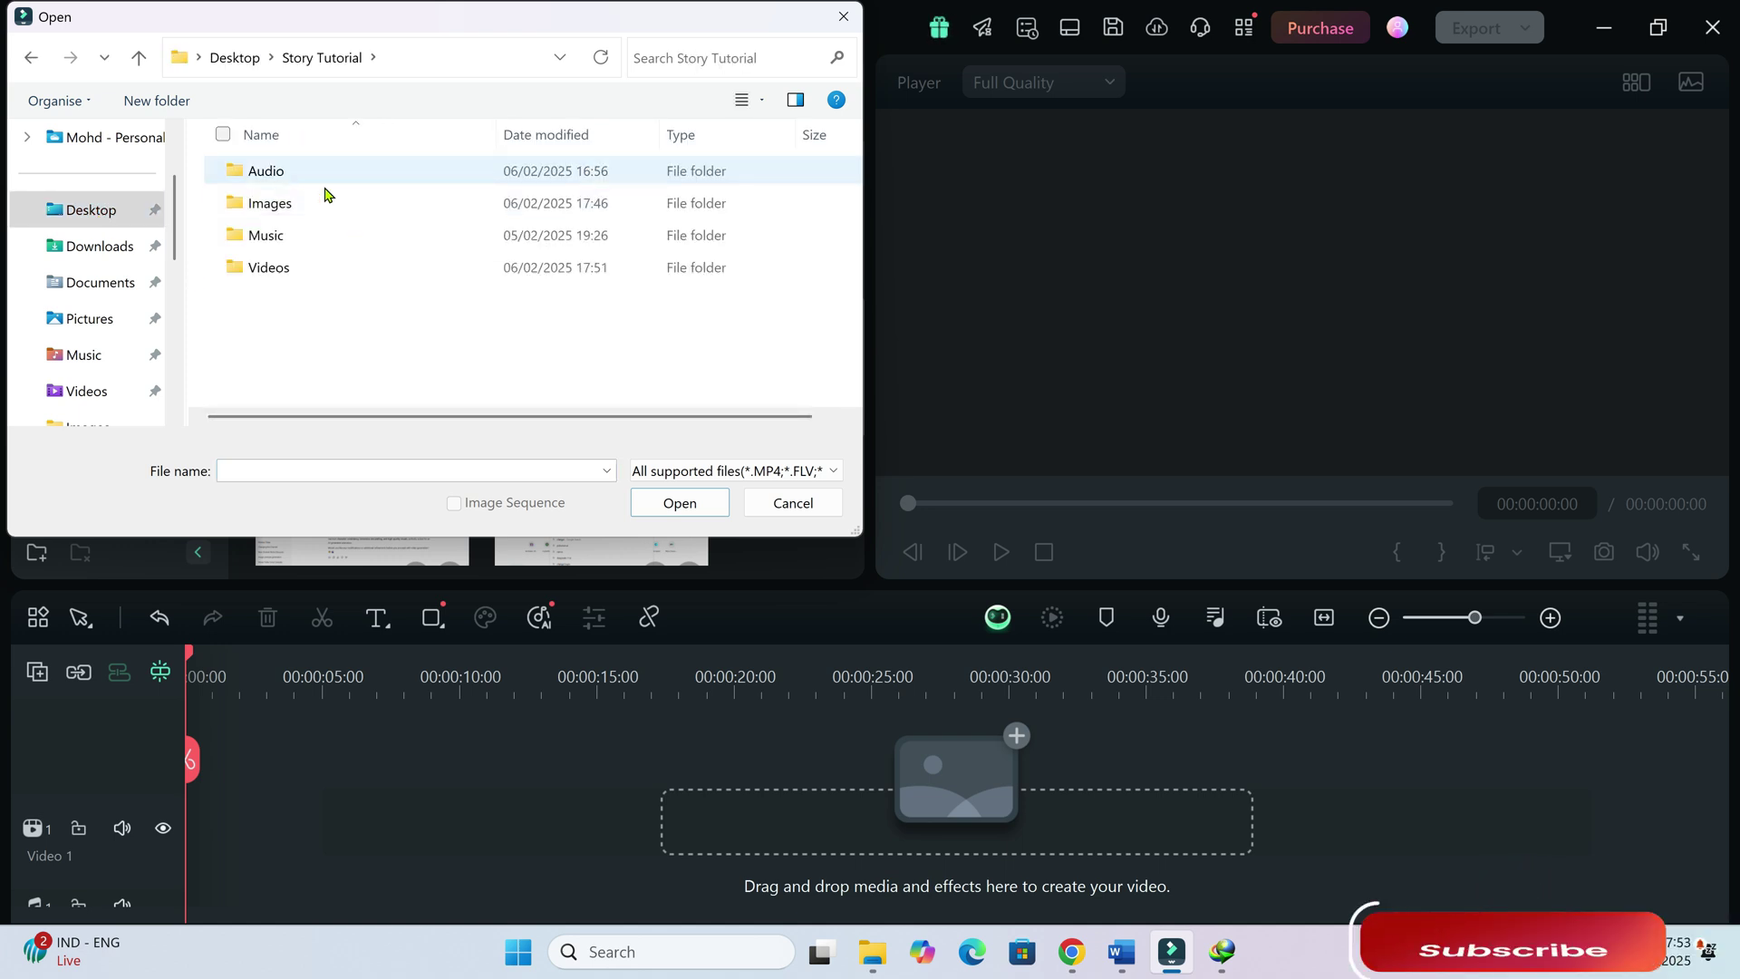
double_click(292, 269)
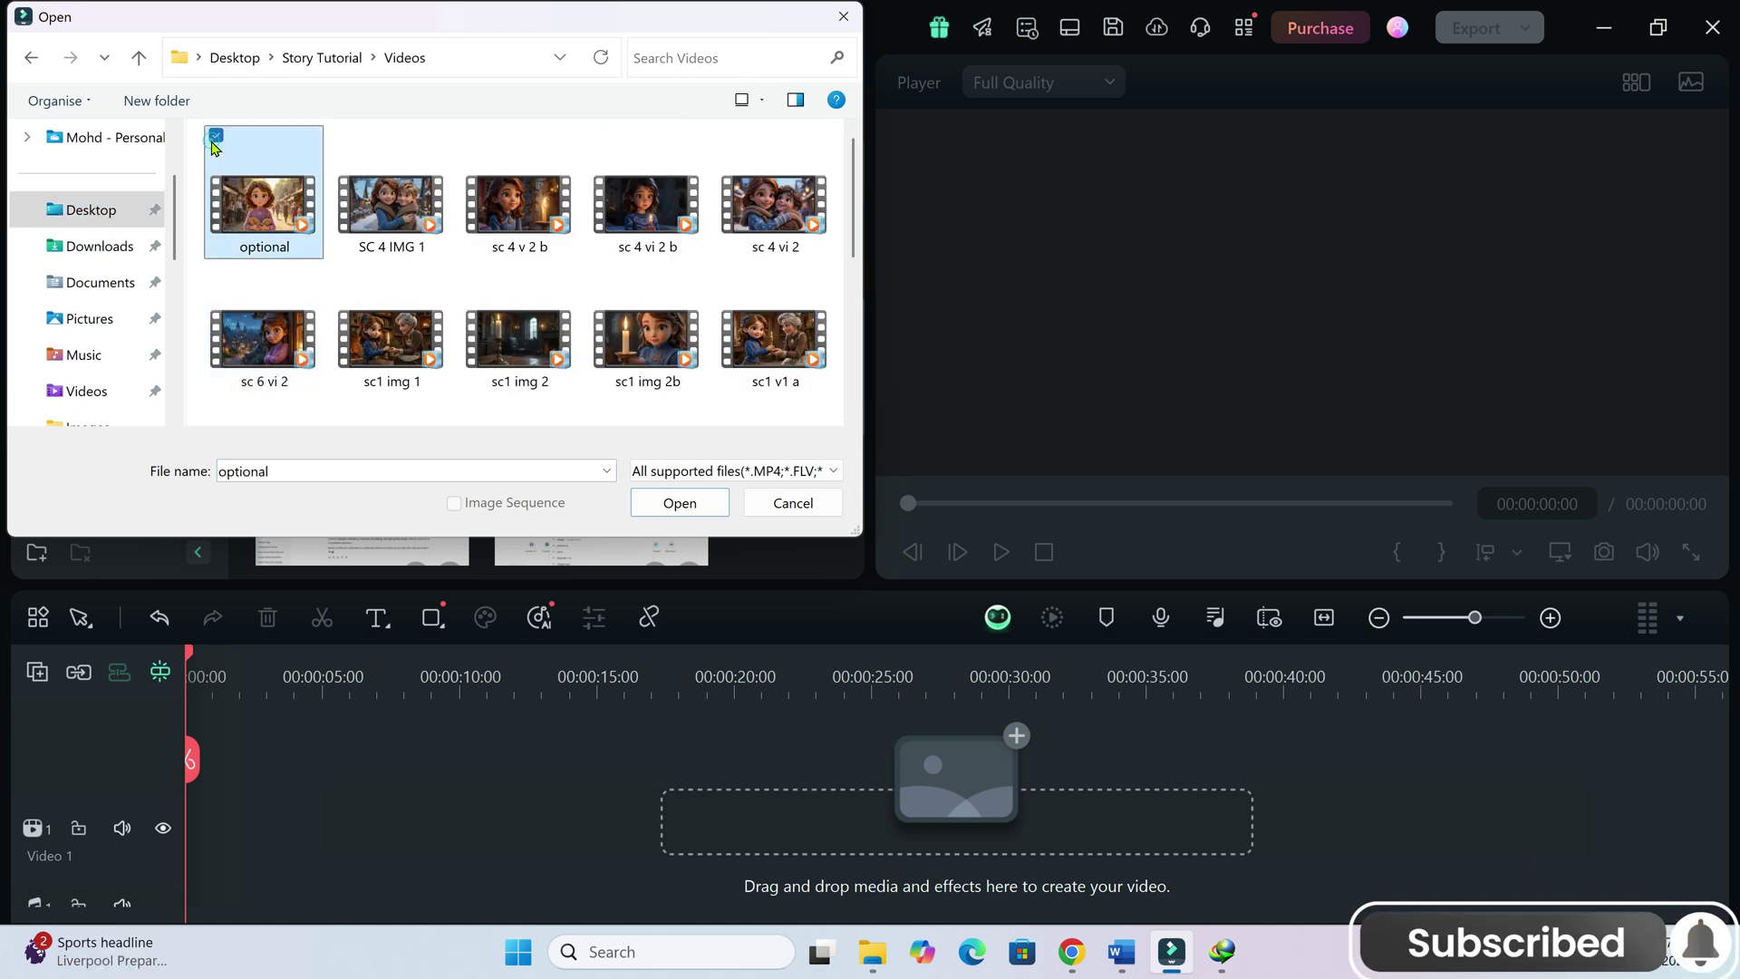
key("ctrl+a")
left_click(678, 502)
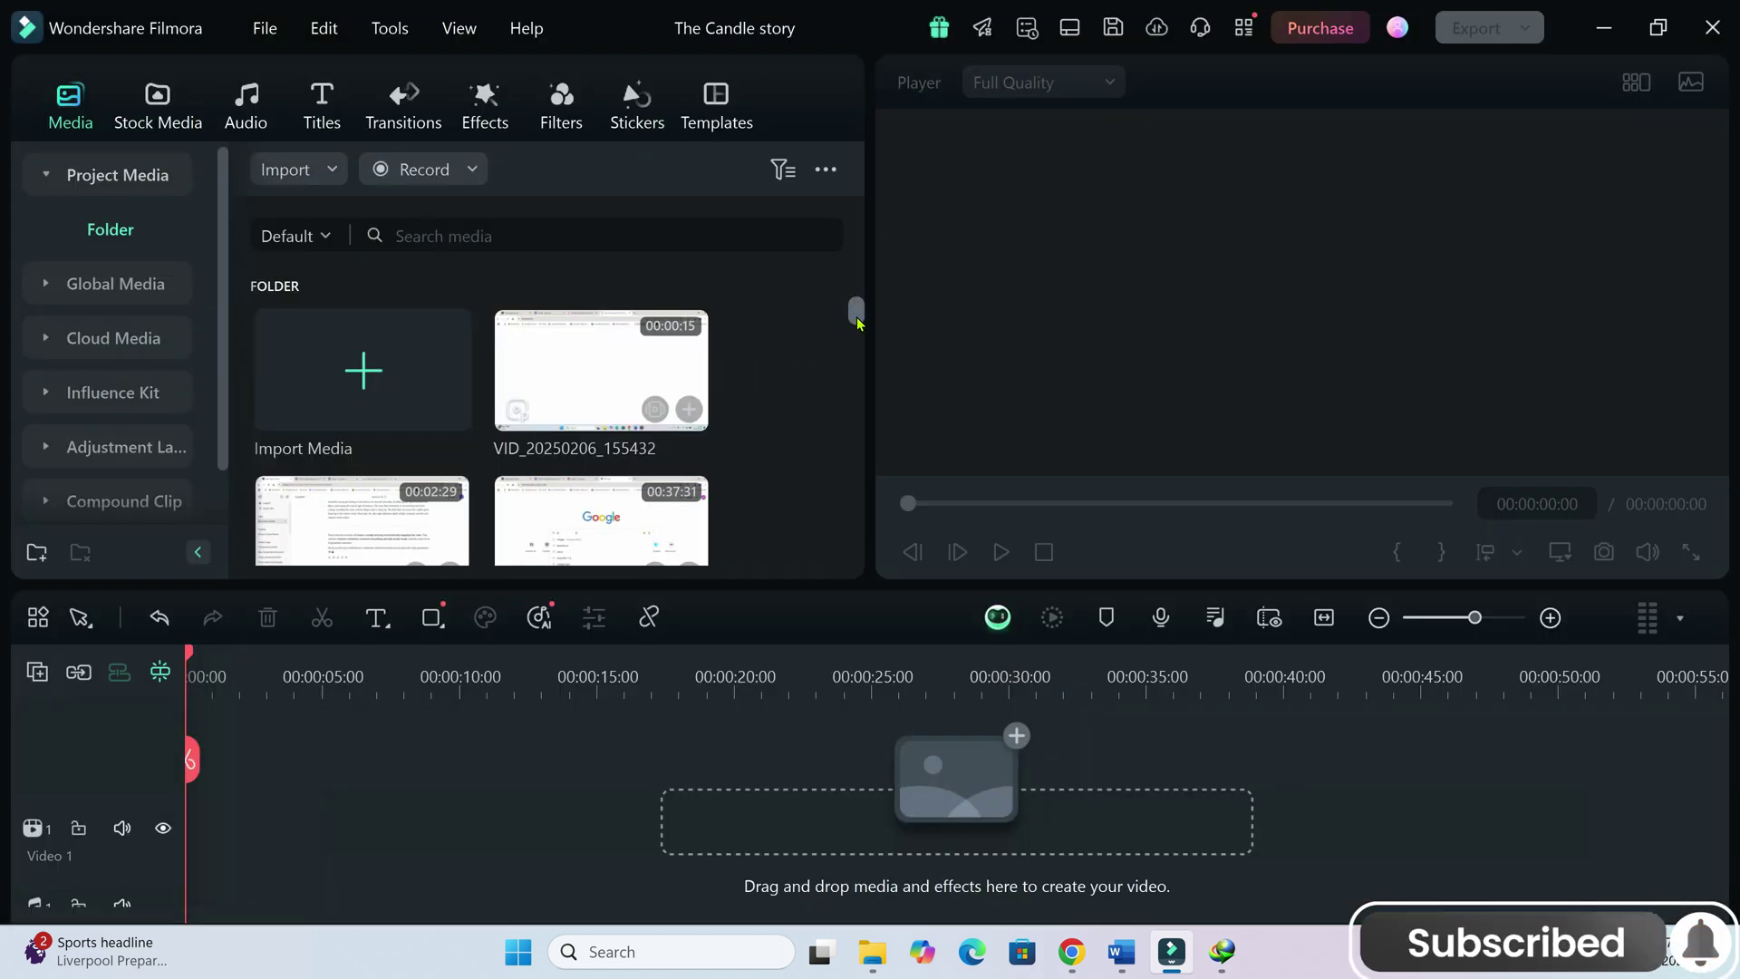
mouse_move(859, 323)
left_mouse_down()
mouse_move(855, 531)
mouse_move(836, 322)
left_mouse_up()
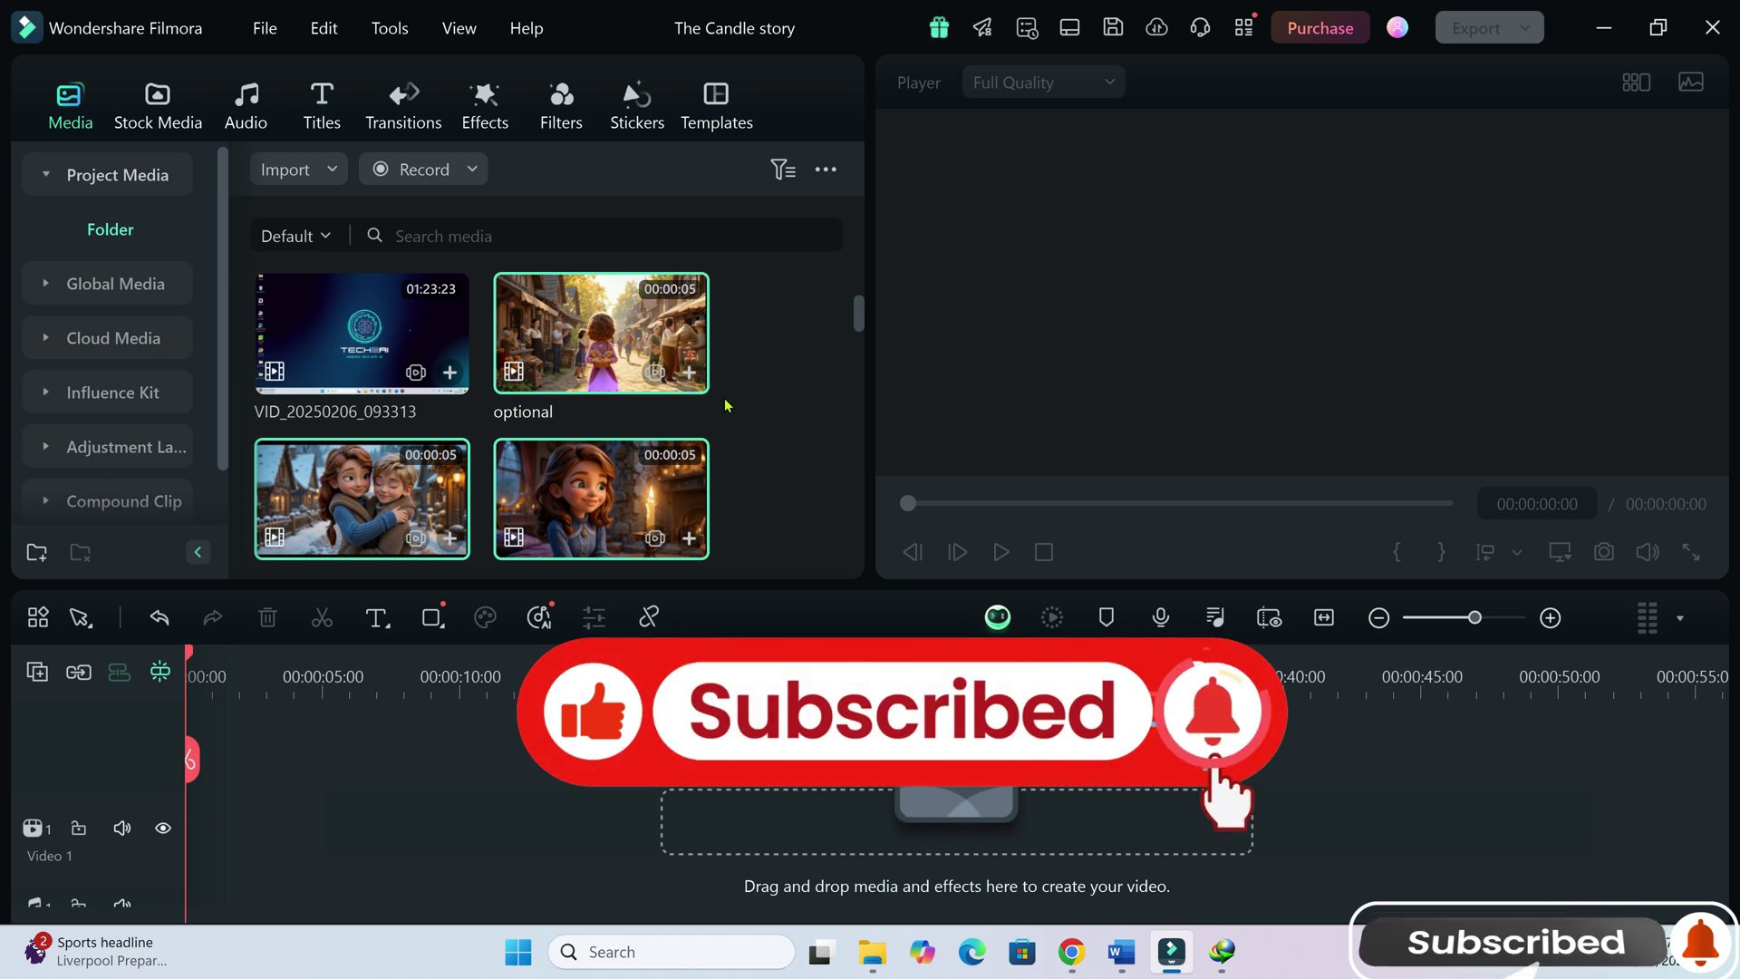
left_click_drag(526, 446, 662, 335)
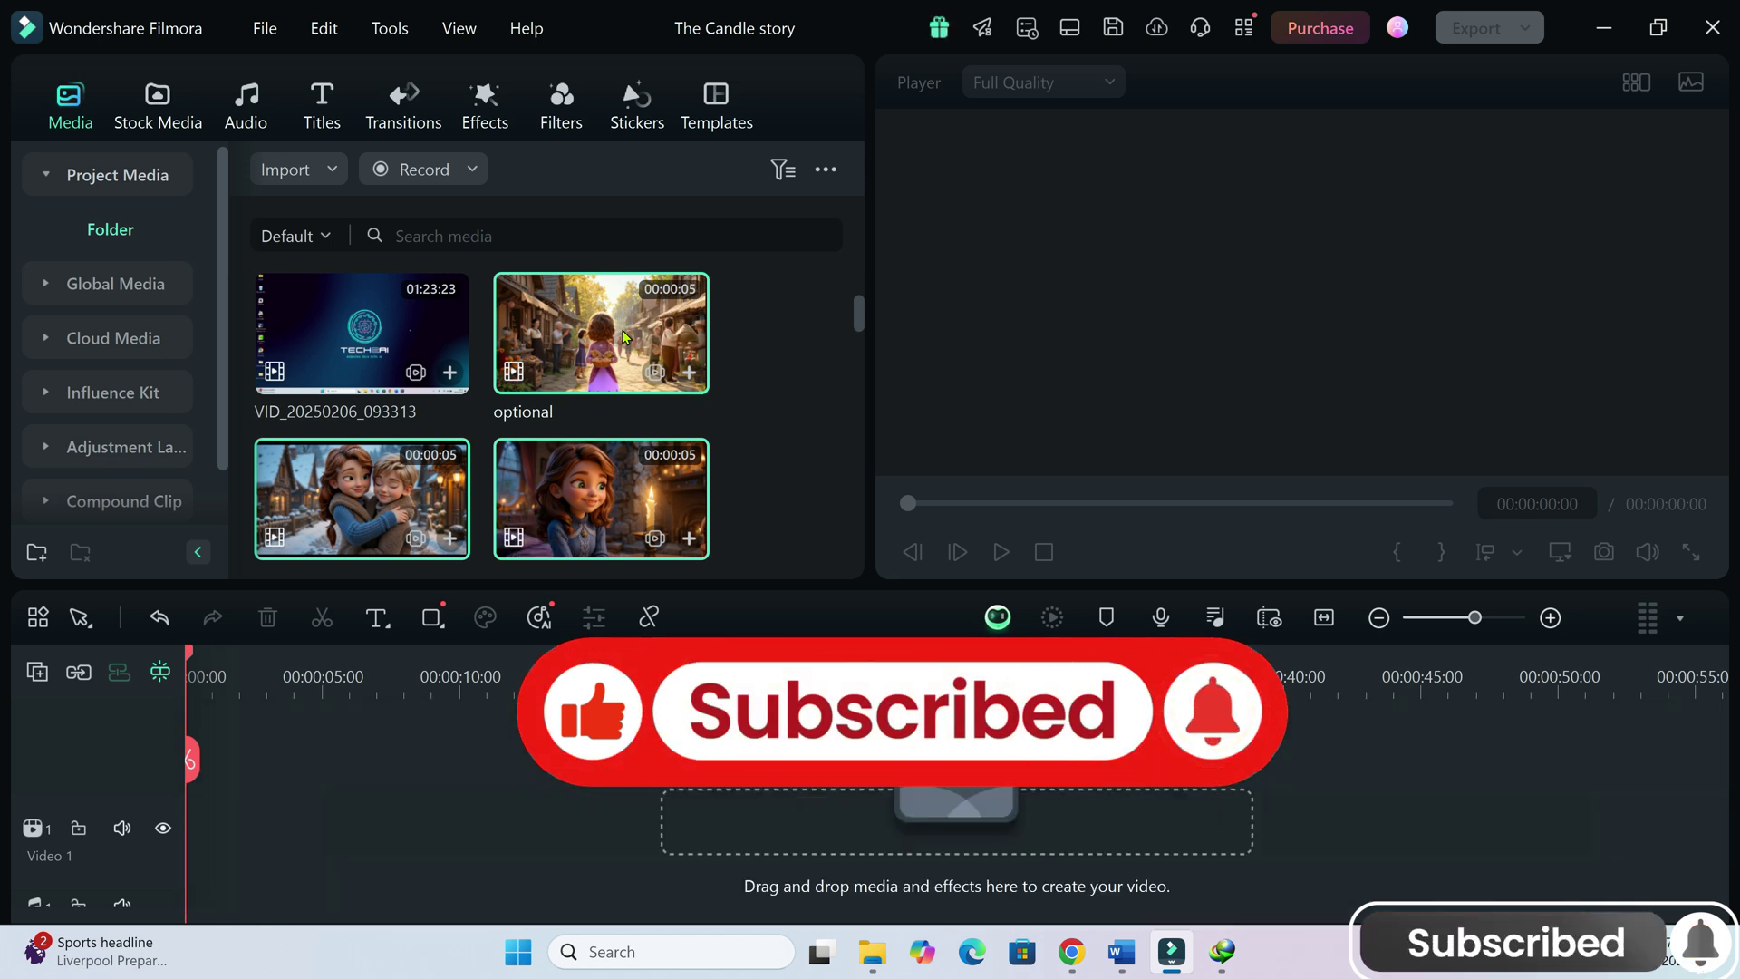
left_click(785, 399)
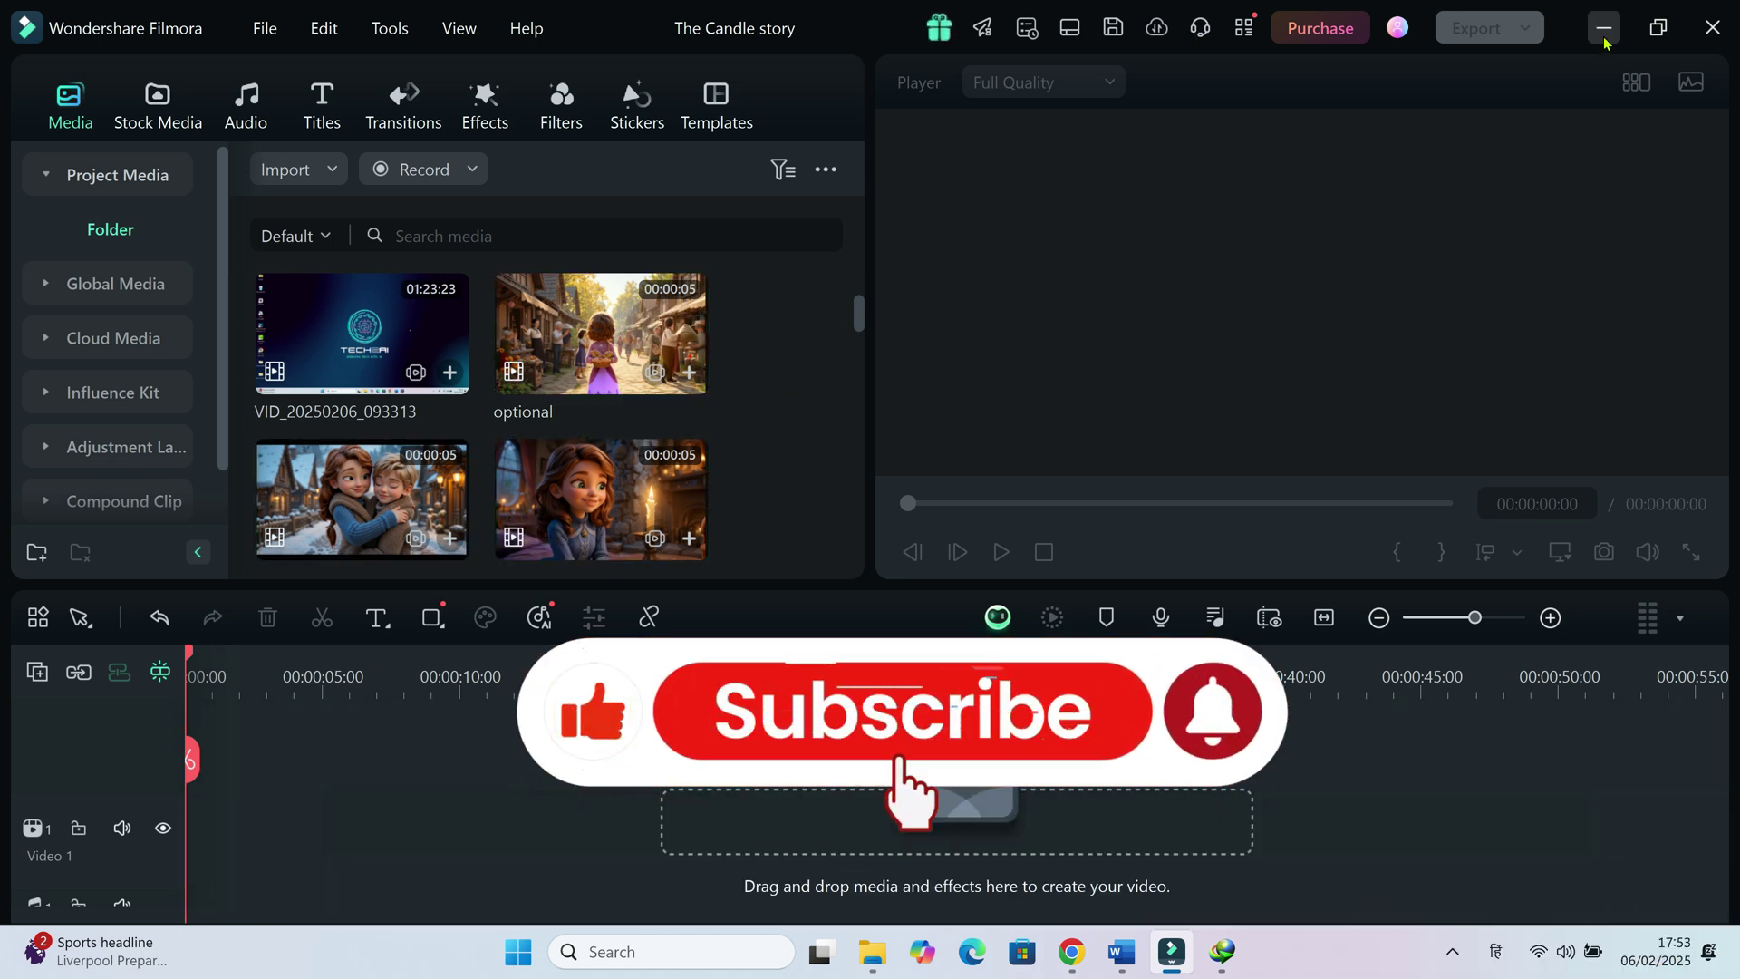